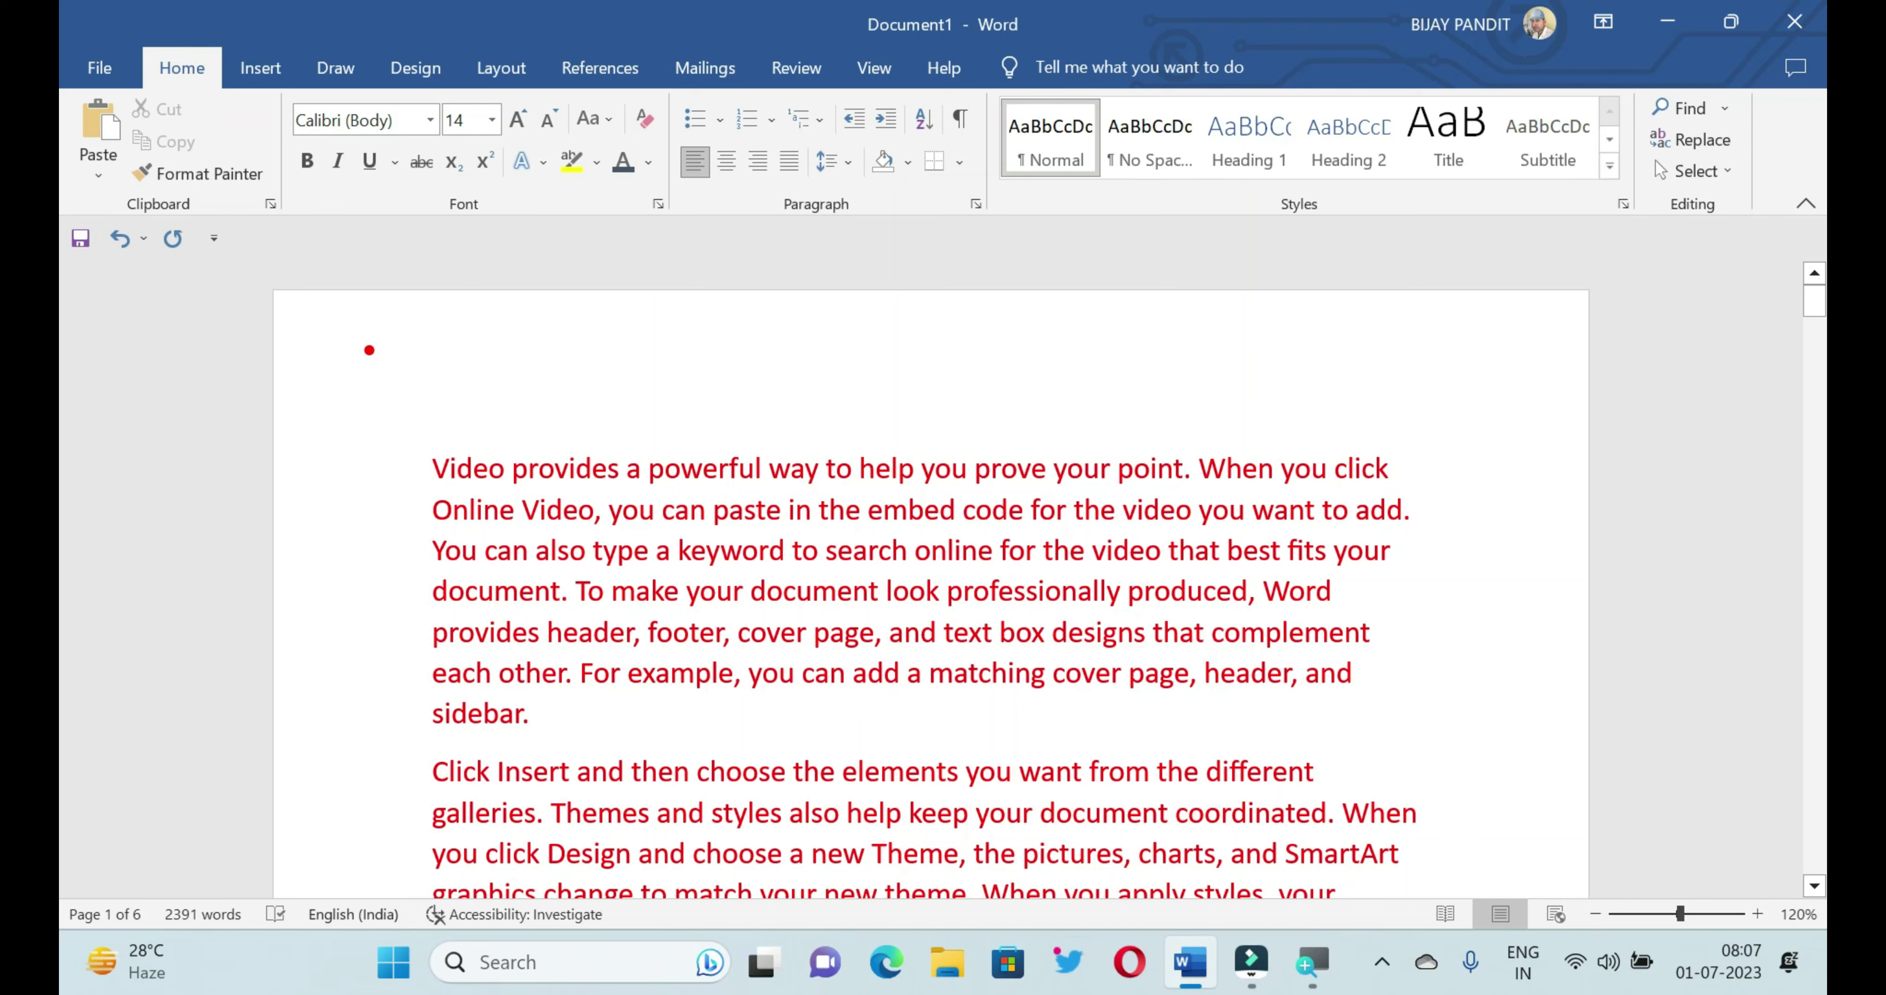
Step: Open File > Print to preview the six-page document with All Pages, A4 and Portrait
{"action": "mouse_move", "coordinate": [348, 326]}
{"action": "left_mouse_down"}
{"action": "mouse_move", "coordinate": [471, 424]}
{"action": "mouse_move", "coordinate": [799, 587]}
{"action": "mouse_move", "coordinate": [1172, 731]}
{"action": "mouse_move", "coordinate": [1511, 901]}
{"action": "left_mouse_up"}
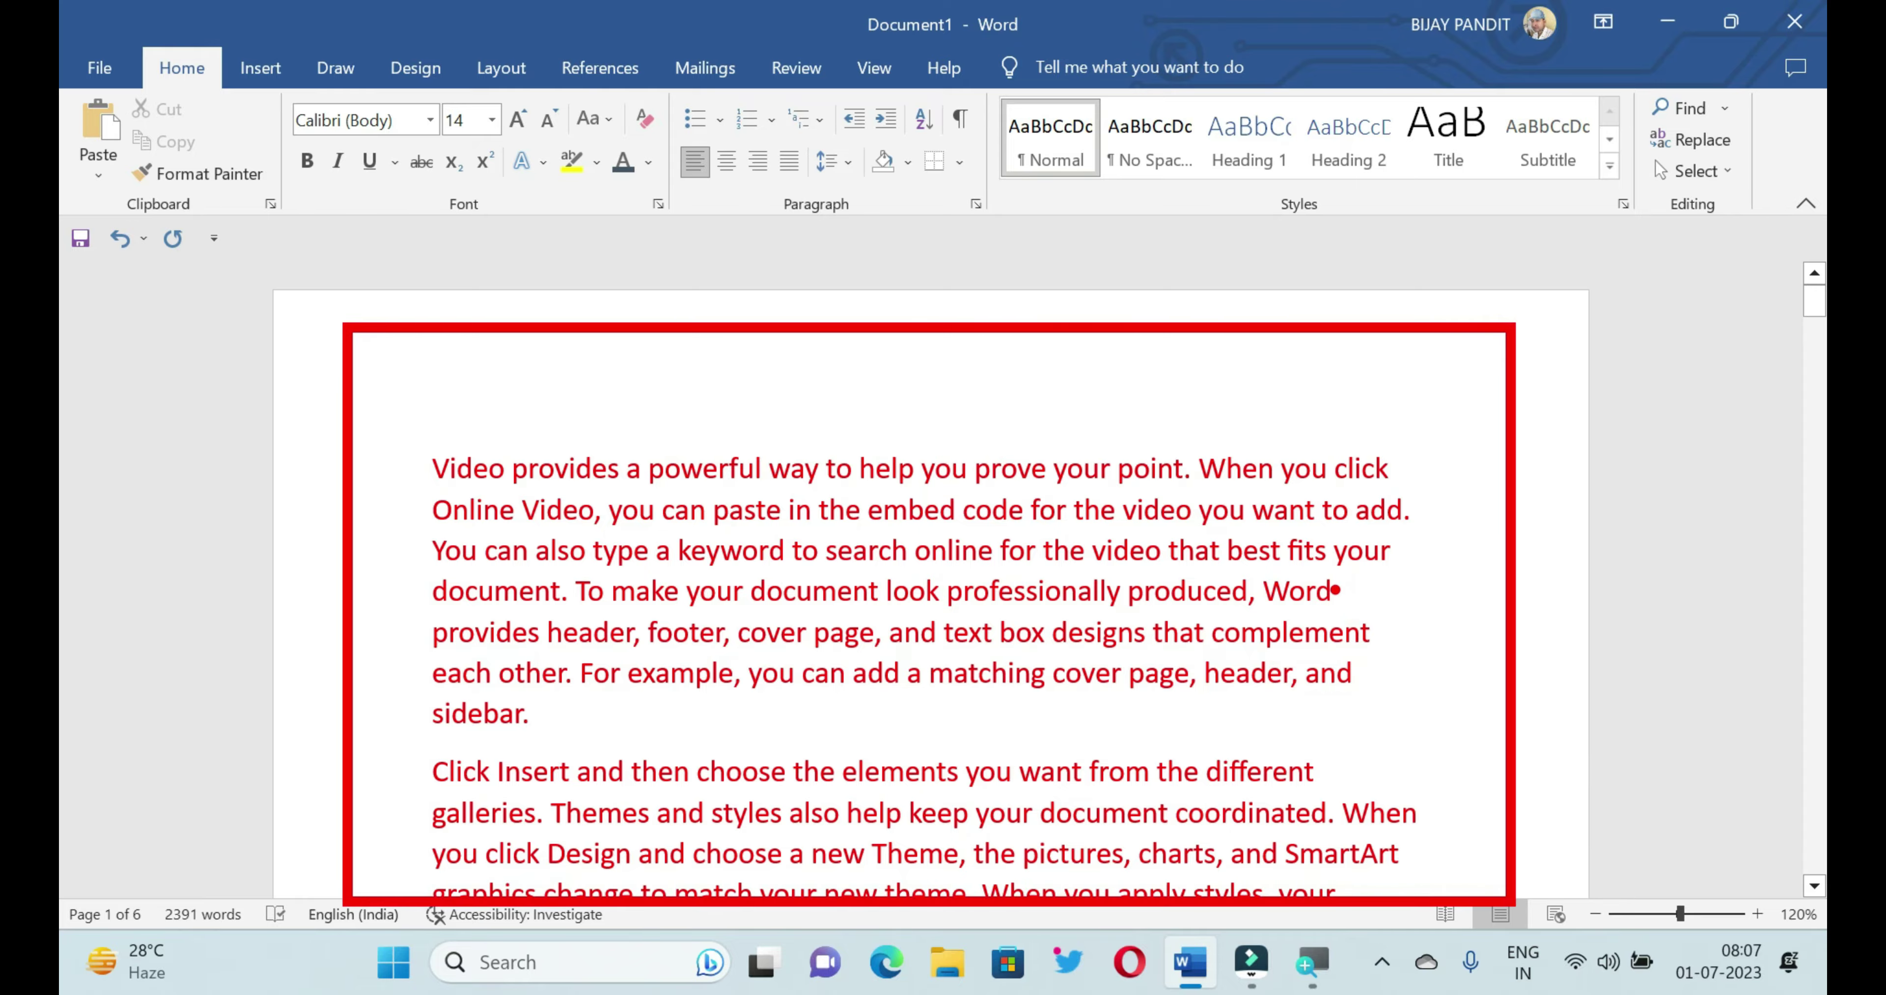
{"action": "key", "text": "Escape"}
{"action": "scroll", "coordinate": [1293, 541], "scroll_direction": "down", "scroll_amount": 10}
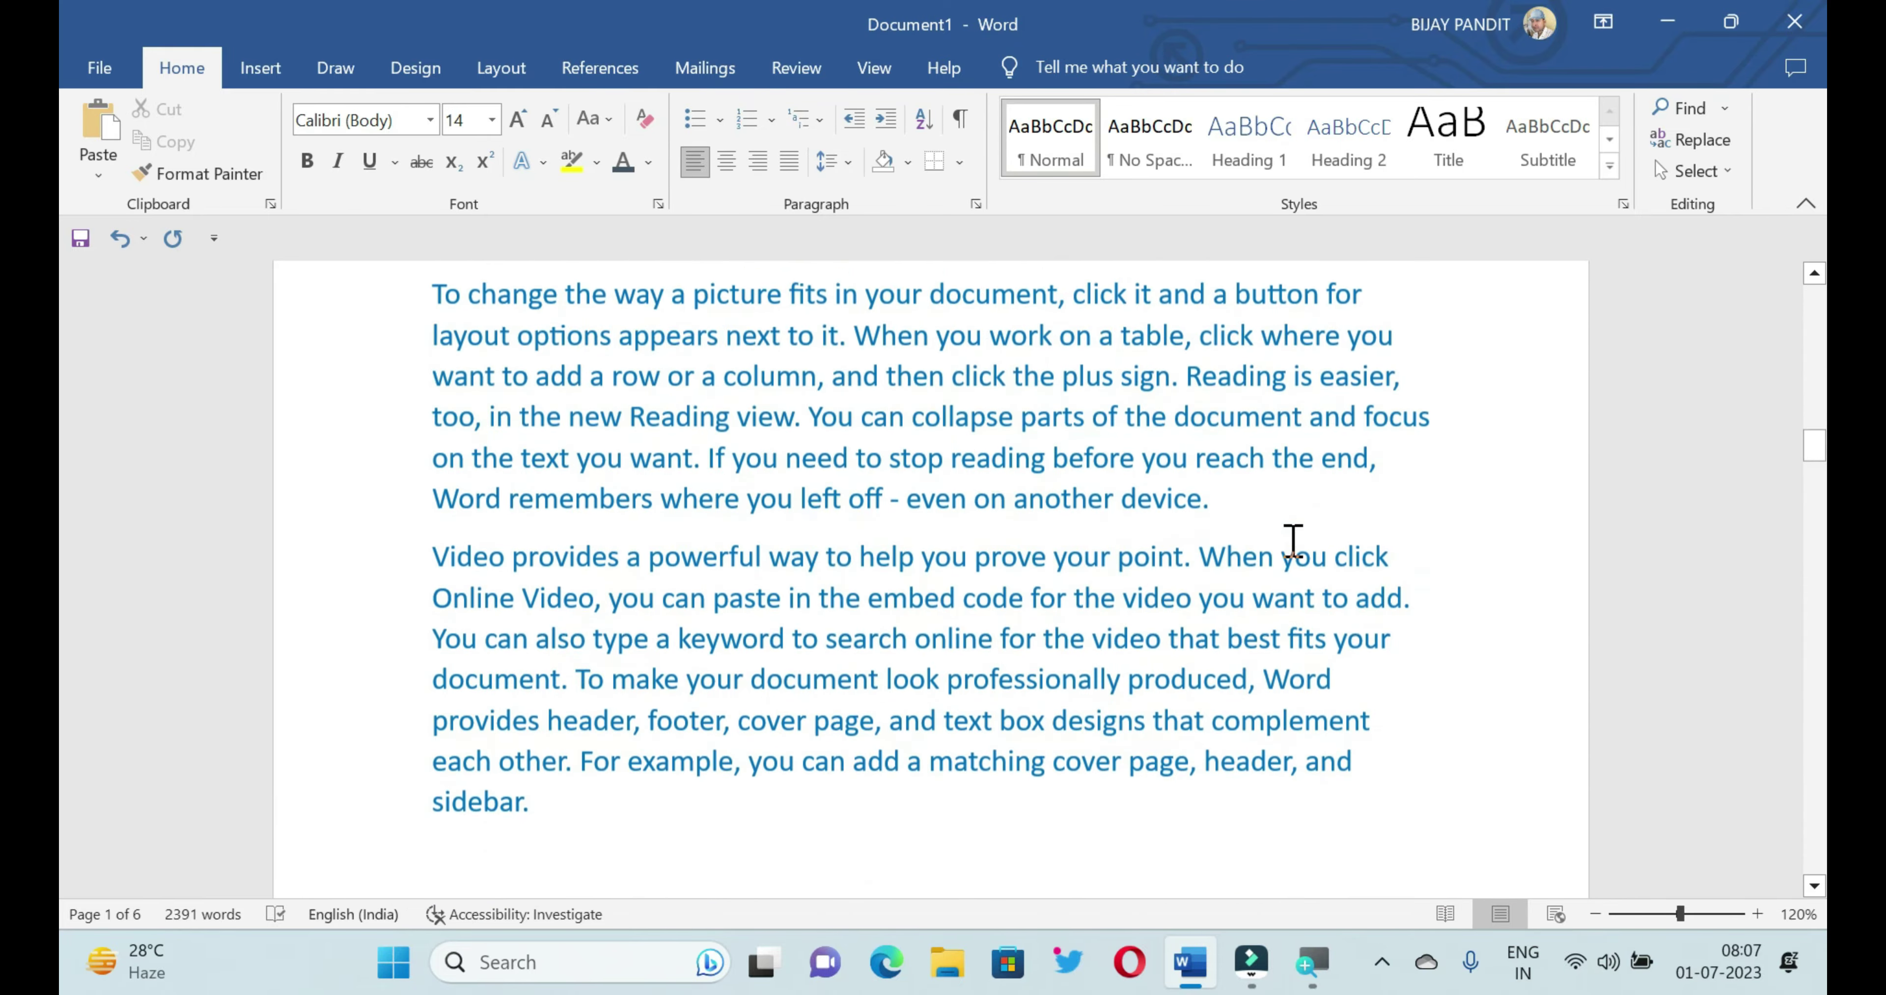
{"action": "scroll", "coordinate": [1293, 541], "scroll_direction": "down", "scroll_amount": 5}
{"action": "scroll", "coordinate": [1292, 541], "scroll_direction": "up", "scroll_amount": 8}
{"action": "scroll", "coordinate": [1293, 541], "scroll_direction": "up", "scroll_amount": 10}
{"action": "scroll", "coordinate": [1293, 541], "scroll_direction": "up", "scroll_amount": 5}
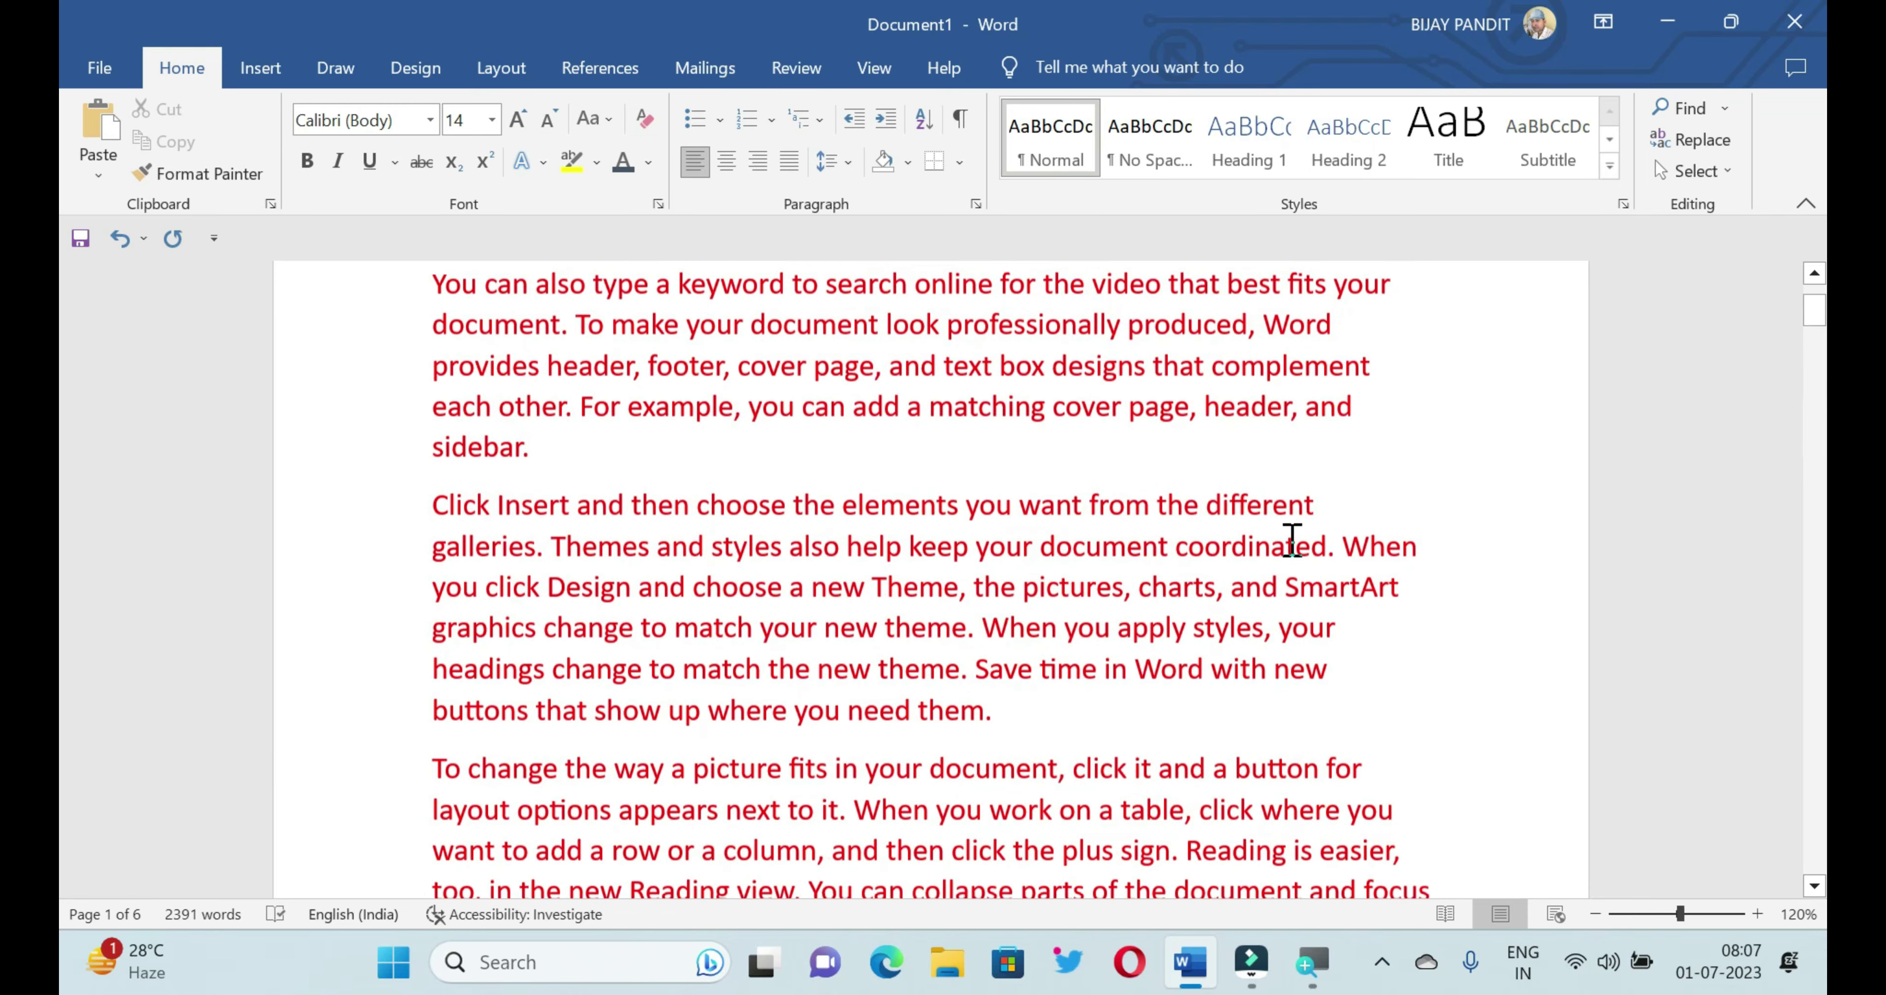
{"action": "scroll", "coordinate": [1293, 540], "scroll_direction": "up", "scroll_amount": 4}
{"action": "key", "text": "ctrl+2"}
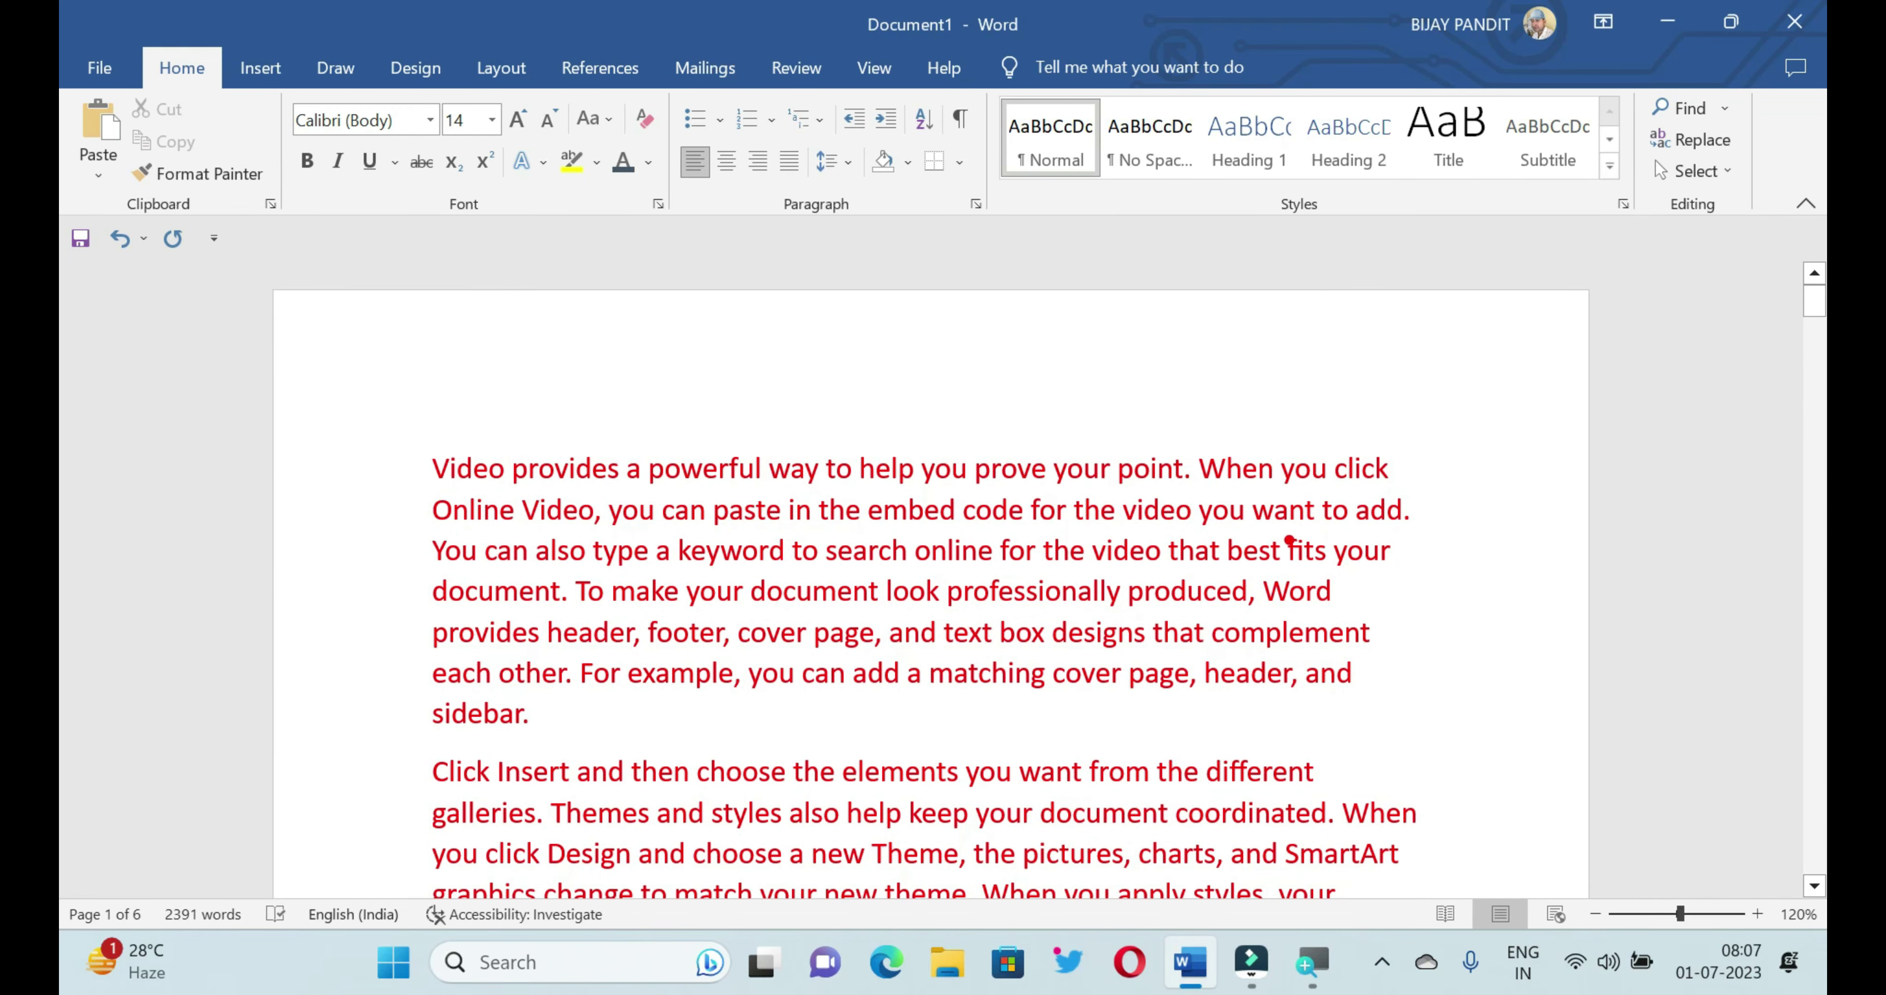
{"action": "left_click_drag", "start_coordinate": [61, 28], "coordinate": [135, 100]}
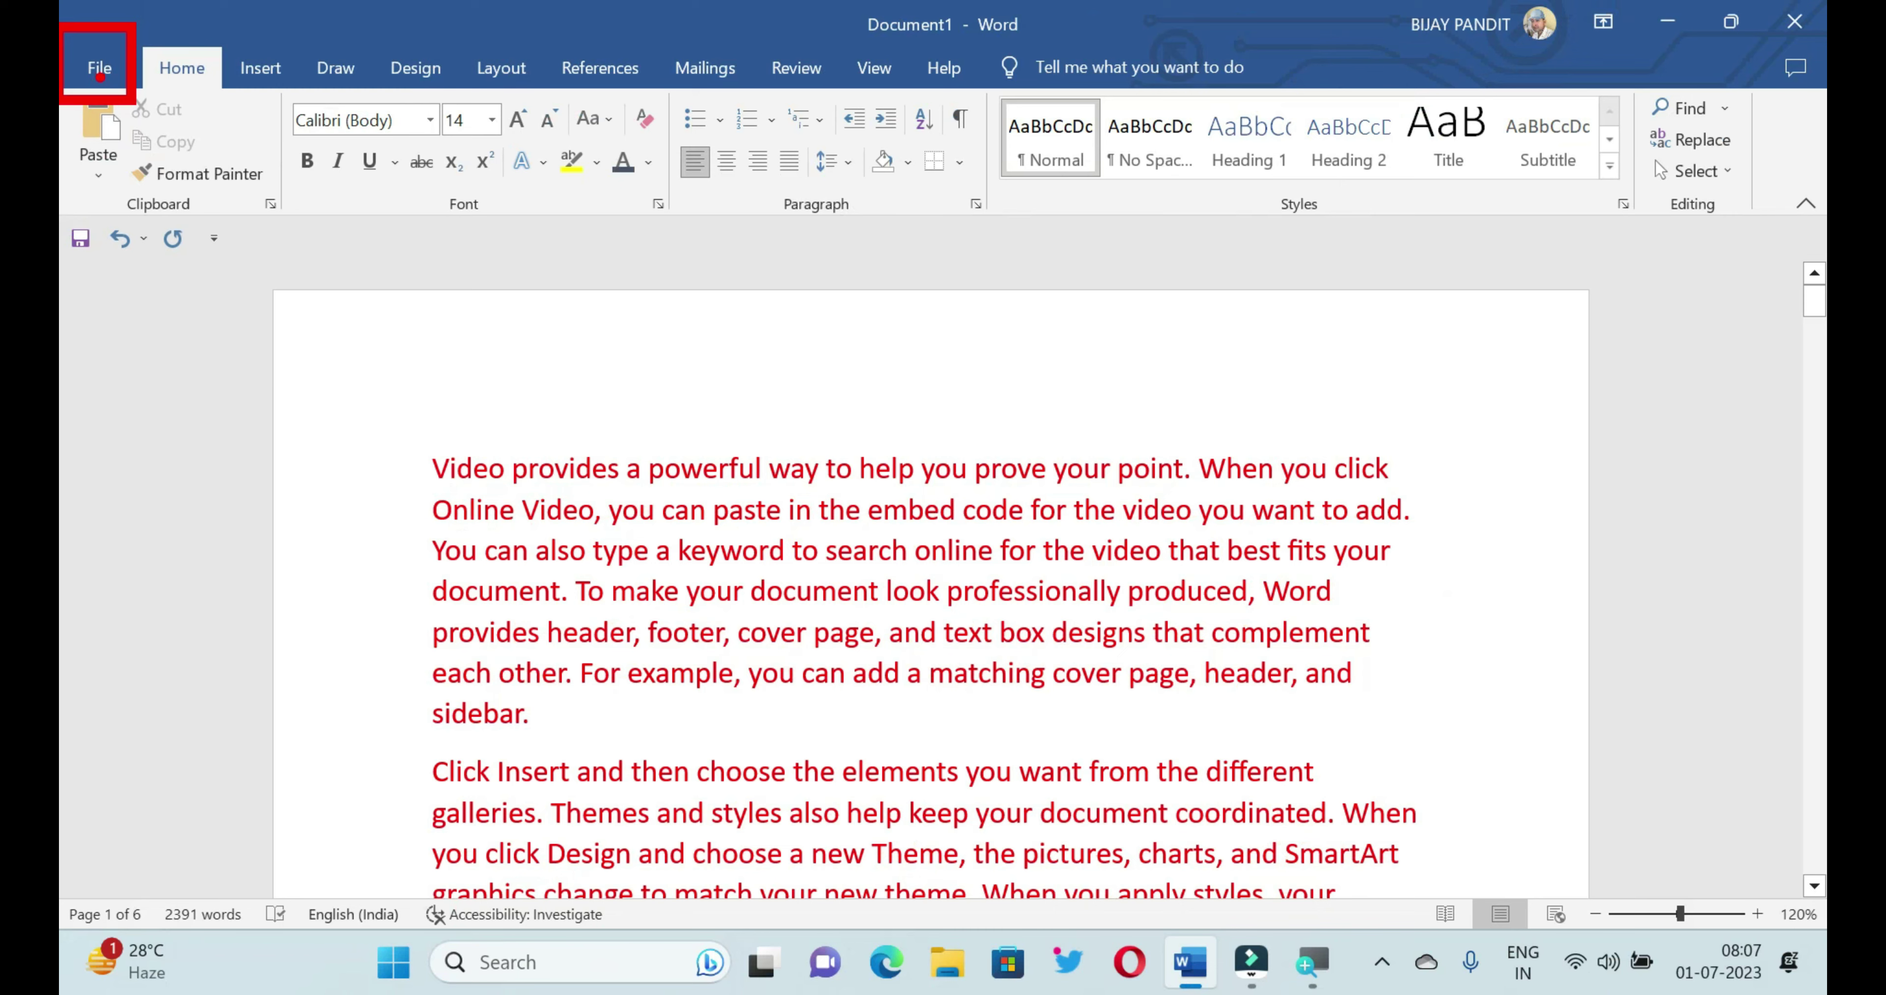
{"action": "left_click", "coordinate": [100, 70]}
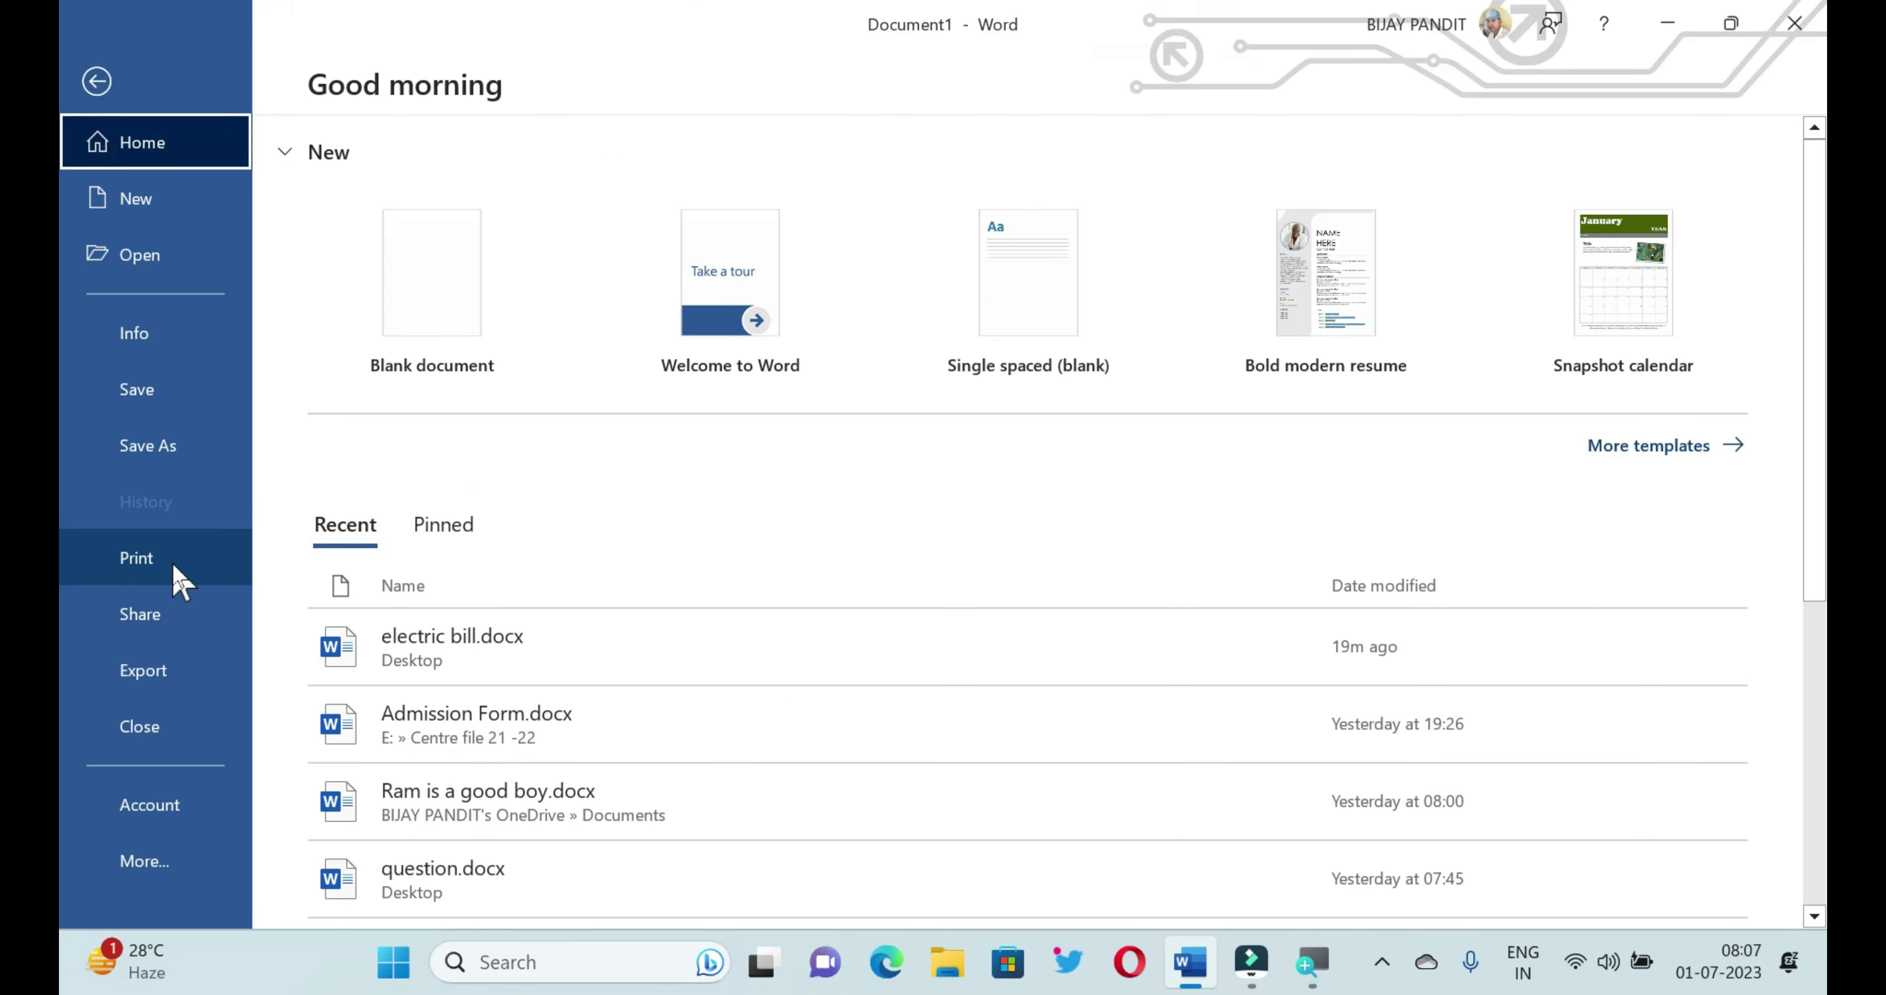
{"action": "left_click", "coordinate": [177, 578]}
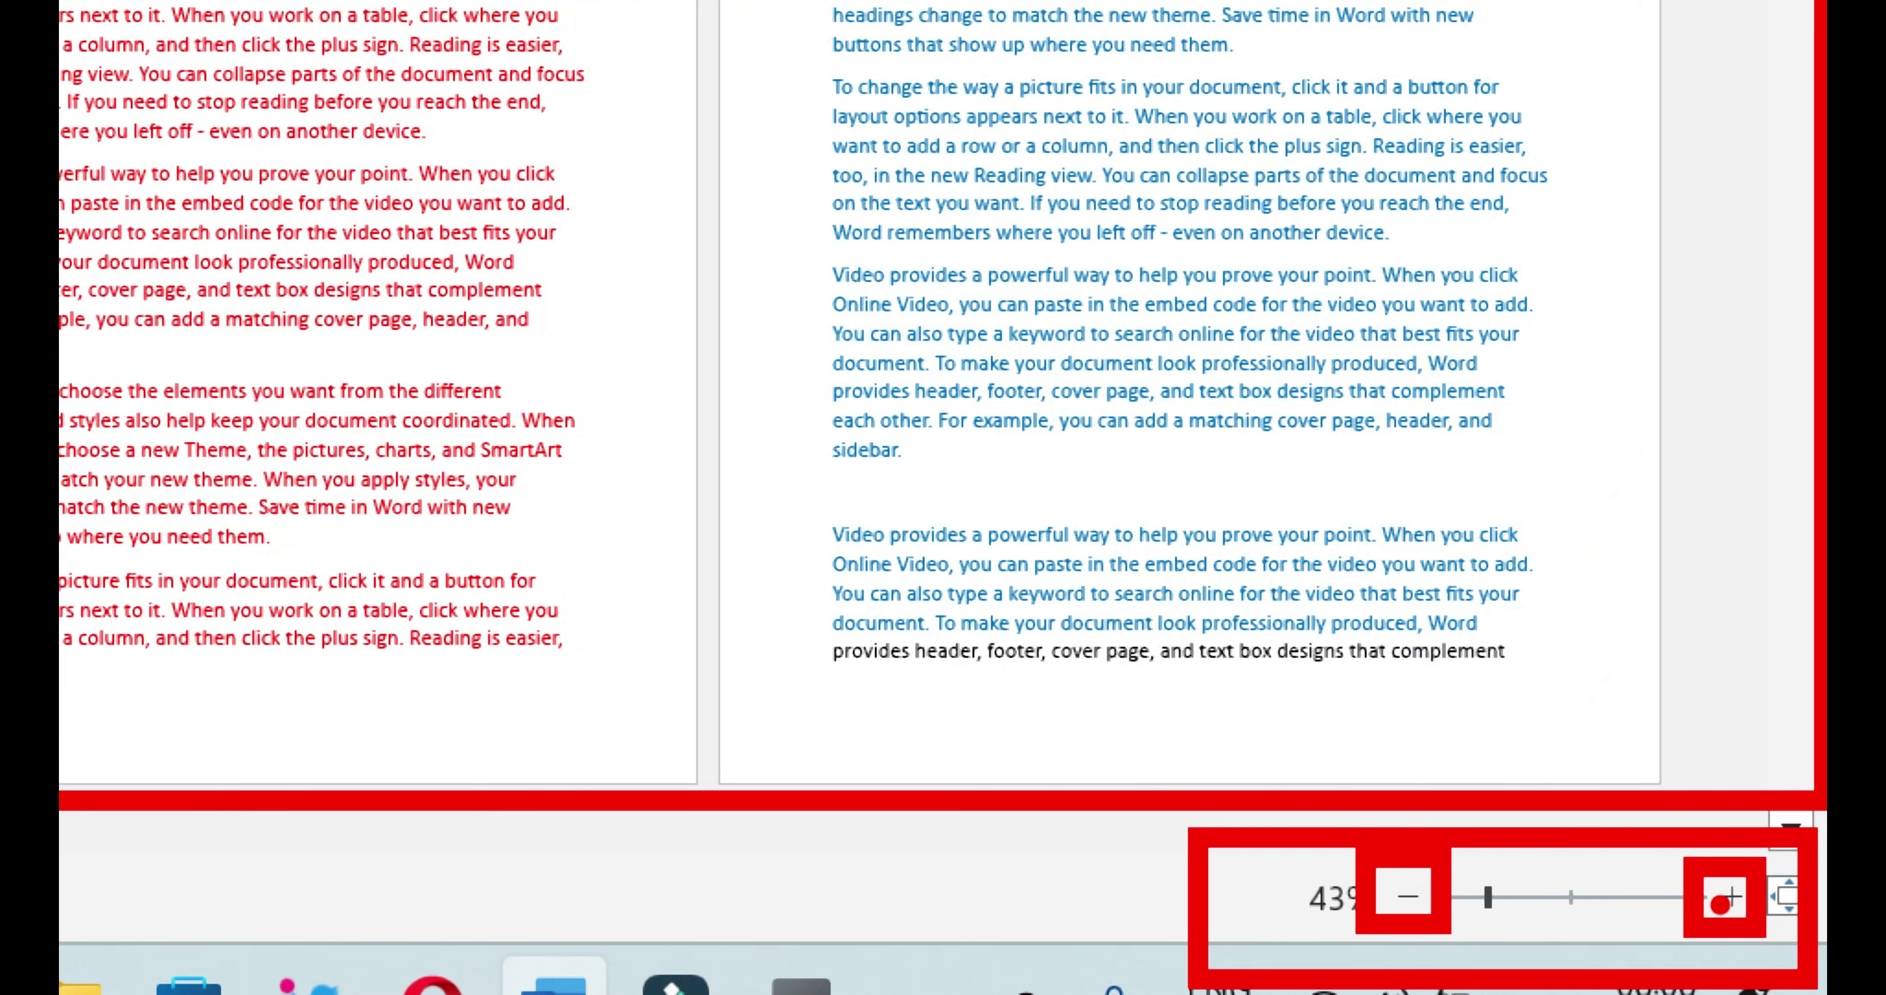
Step: Zoom the print preview in, then back out until all pages are visible
{"action": "left_click", "coordinate": [1779, 906]}
{"action": "left_click", "coordinate": [1779, 906]}
{"action": "left_click", "coordinate": [1779, 905]}
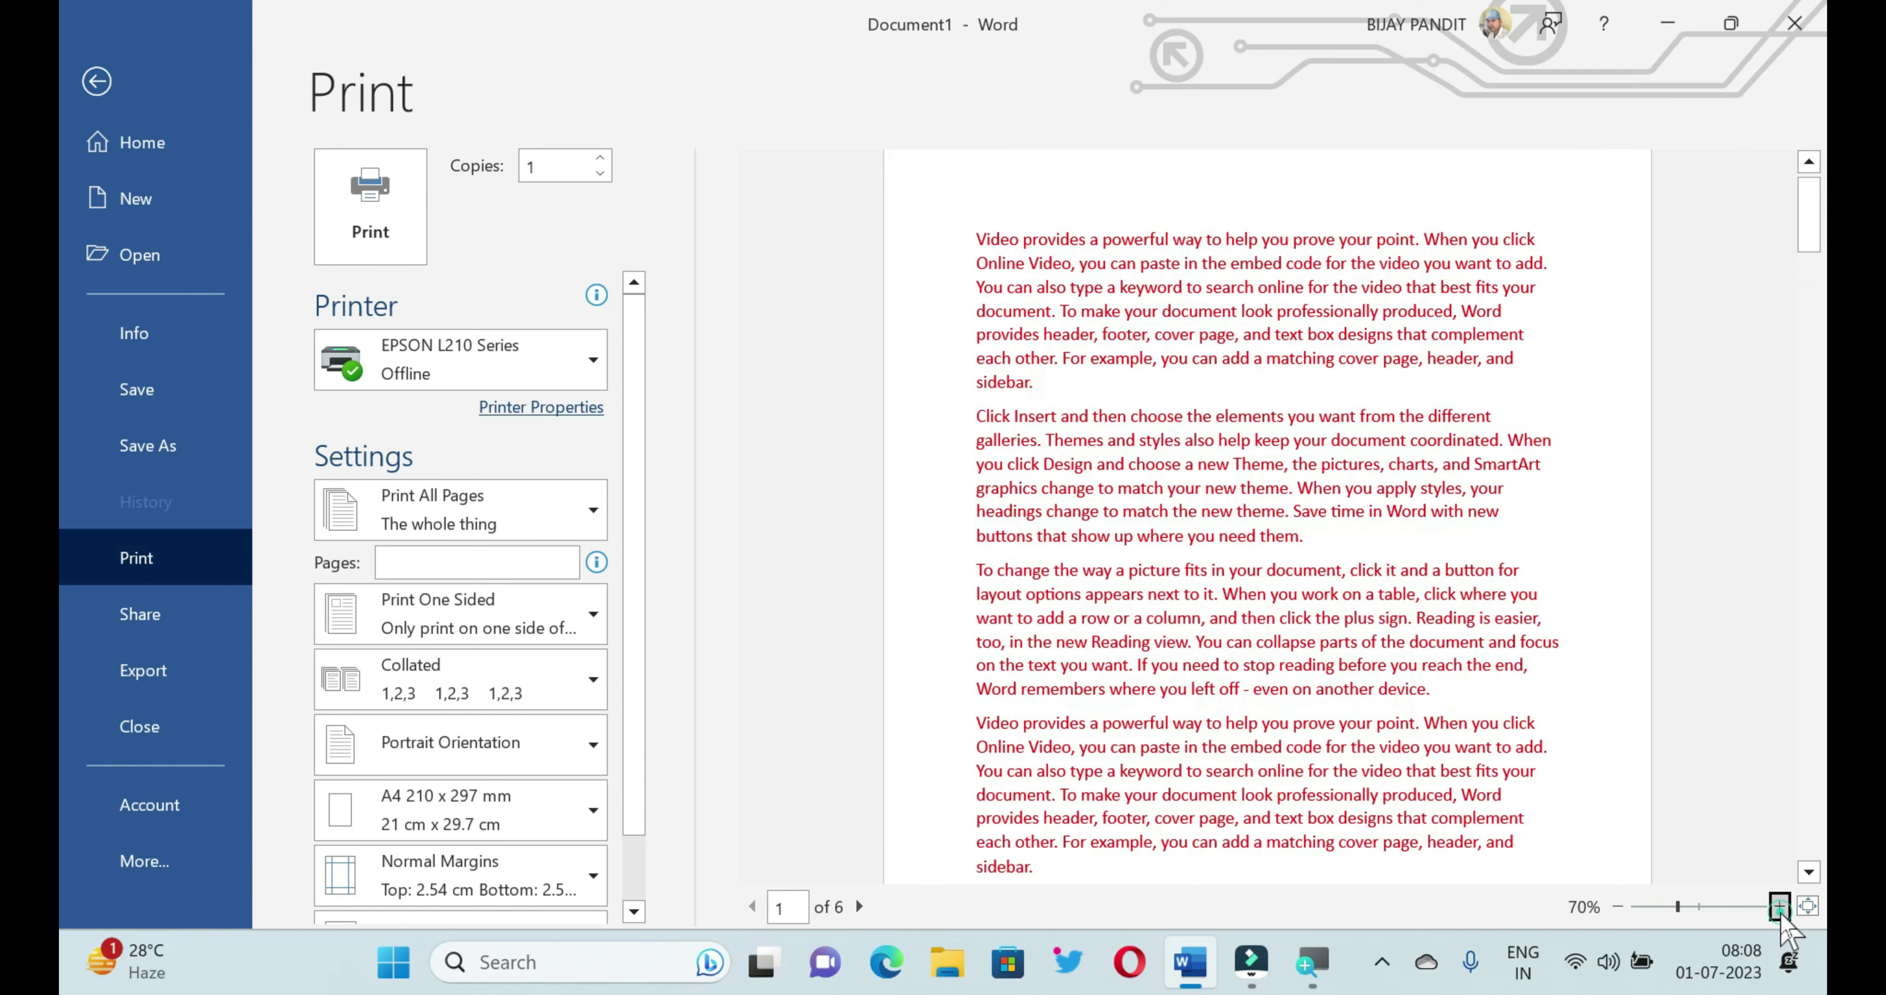
{"action": "left_click", "coordinate": [1778, 906]}
{"action": "left_click", "coordinate": [1779, 906]}
{"action": "left_click", "coordinate": [1778, 905]}
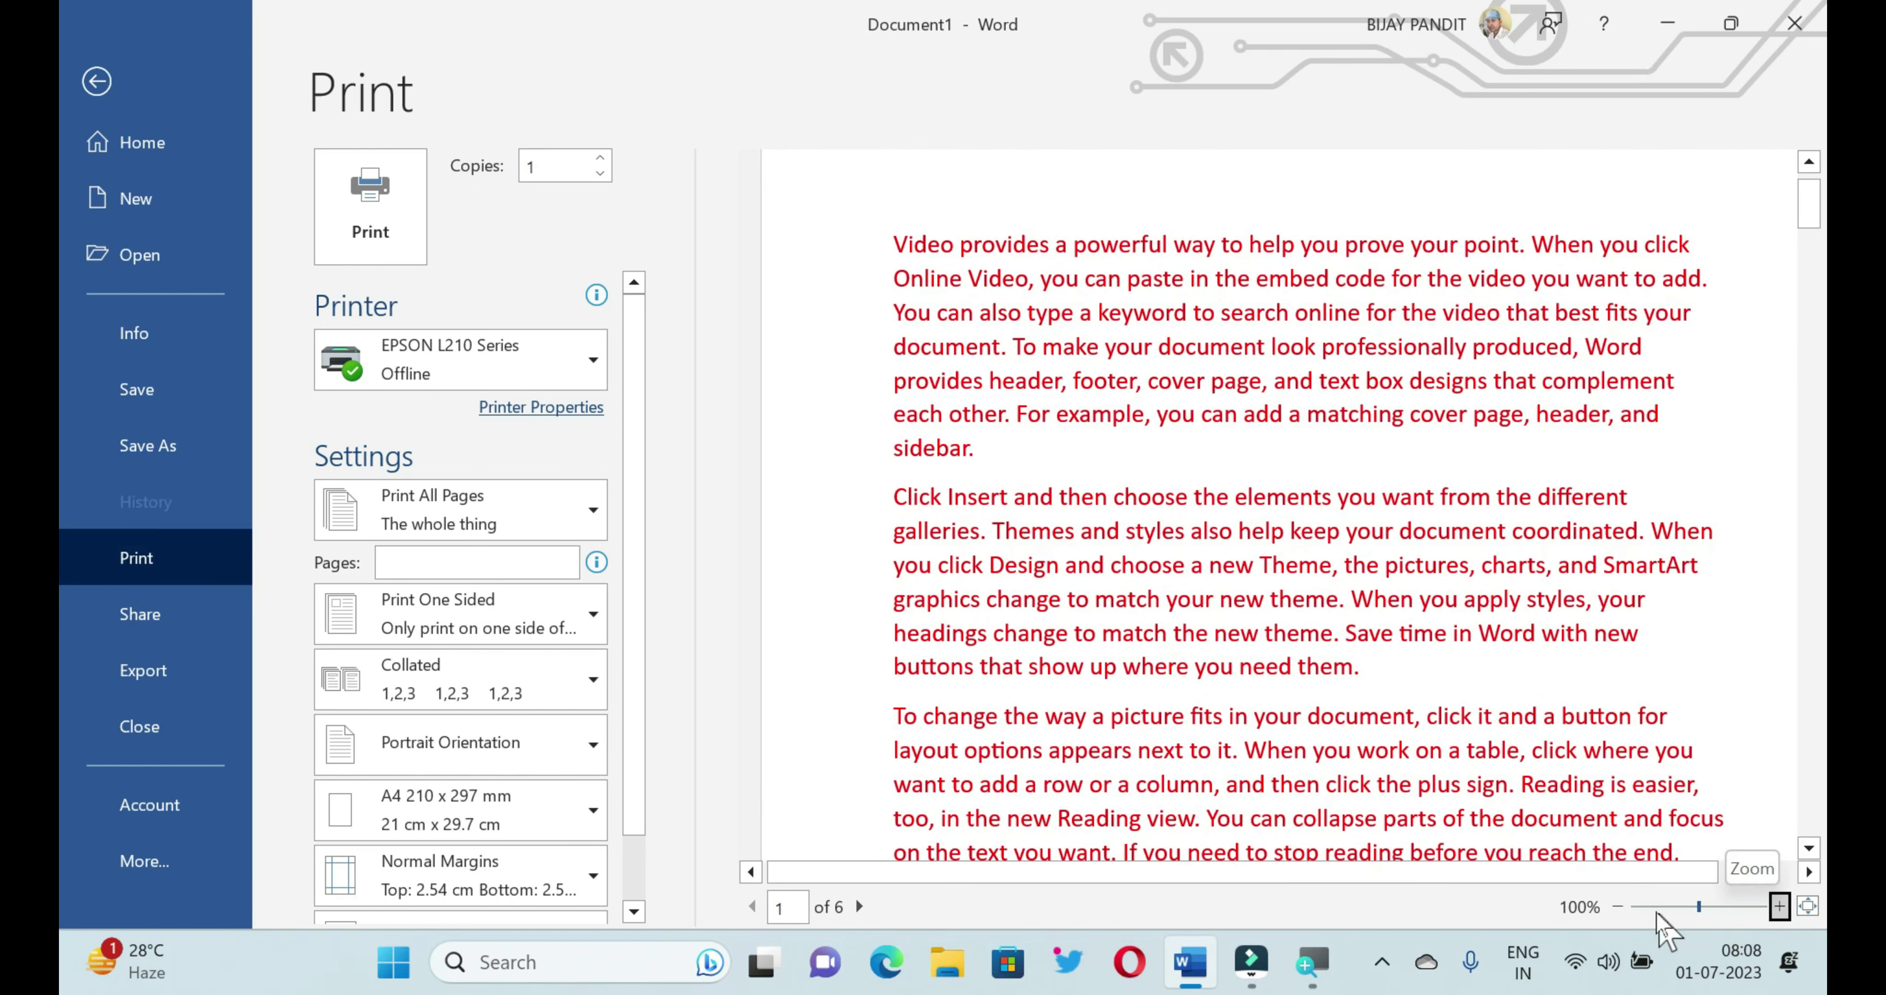
{"action": "left_click", "coordinate": [1617, 905]}
{"action": "left_click", "coordinate": [1617, 906]}
{"action": "left_click", "coordinate": [1617, 905]}
{"action": "left_click", "coordinate": [1617, 905]}
{"action": "left_click", "coordinate": [1617, 906]}
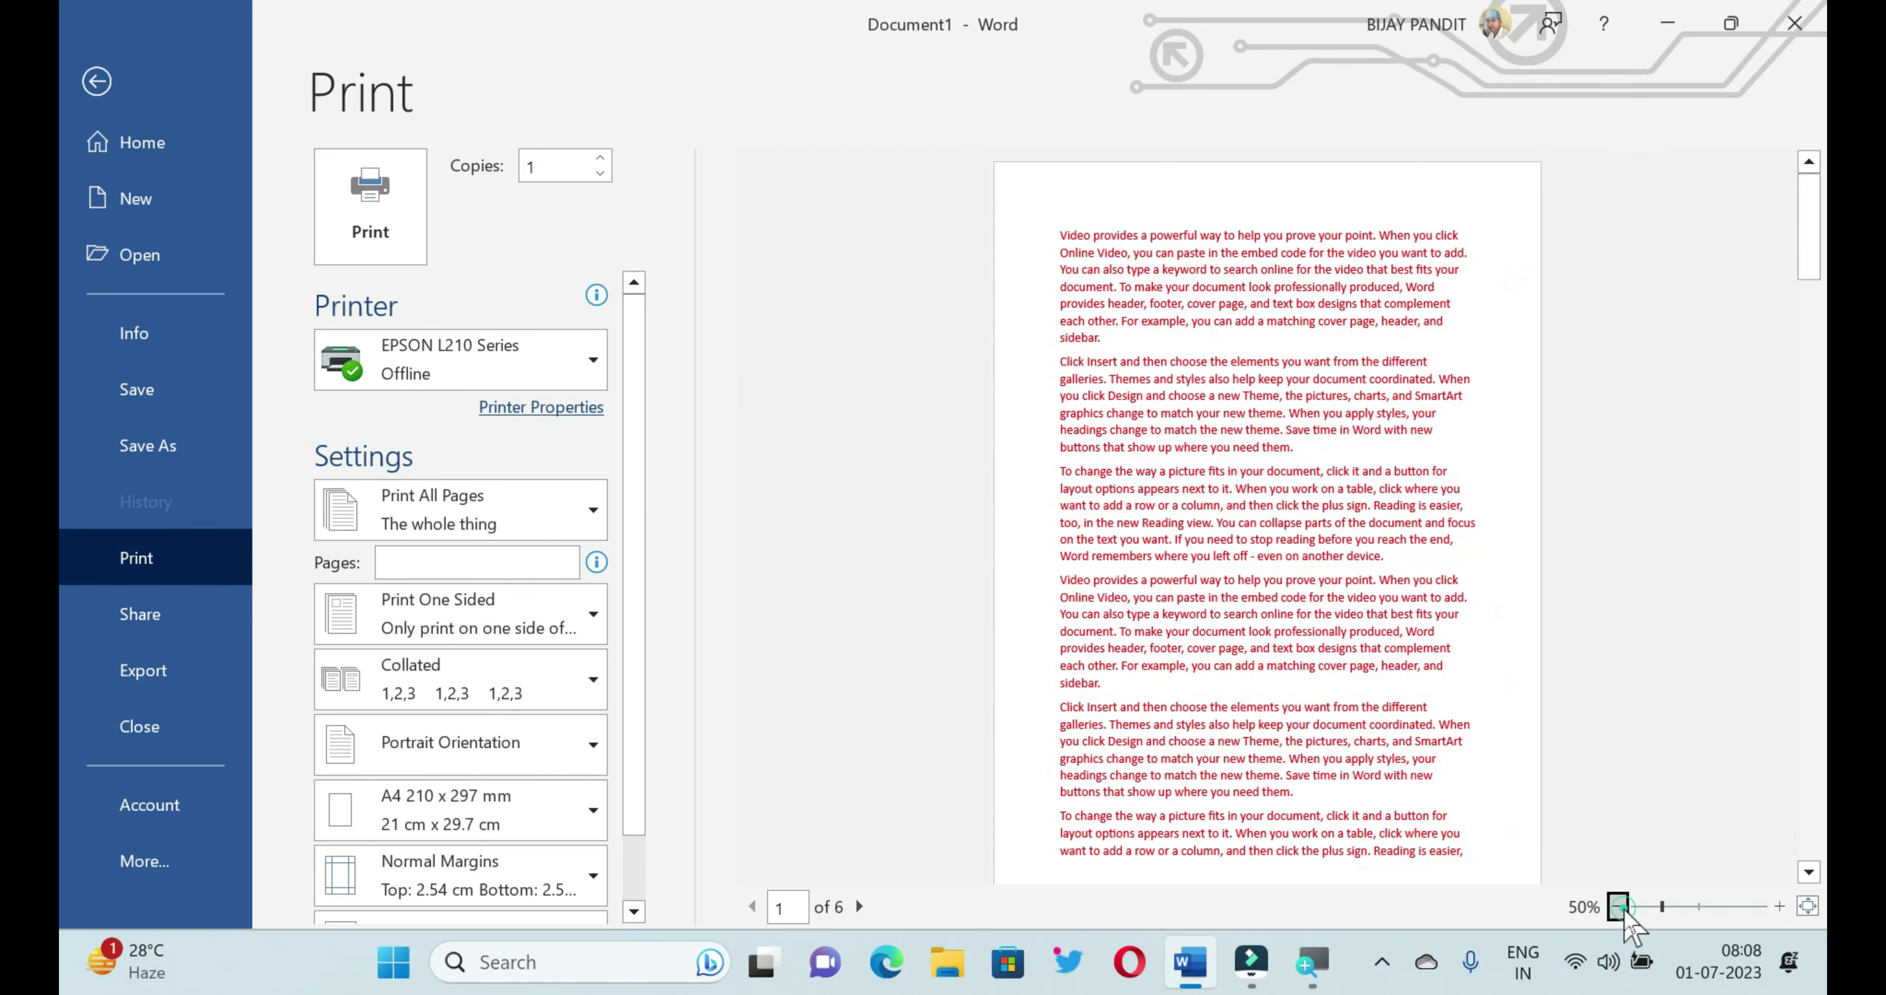
{"action": "left_click", "coordinate": [1617, 906]}
{"action": "left_click", "coordinate": [1618, 905]}
{"action": "left_click", "coordinate": [1617, 906]}
{"action": "left_click", "coordinate": [1617, 905]}
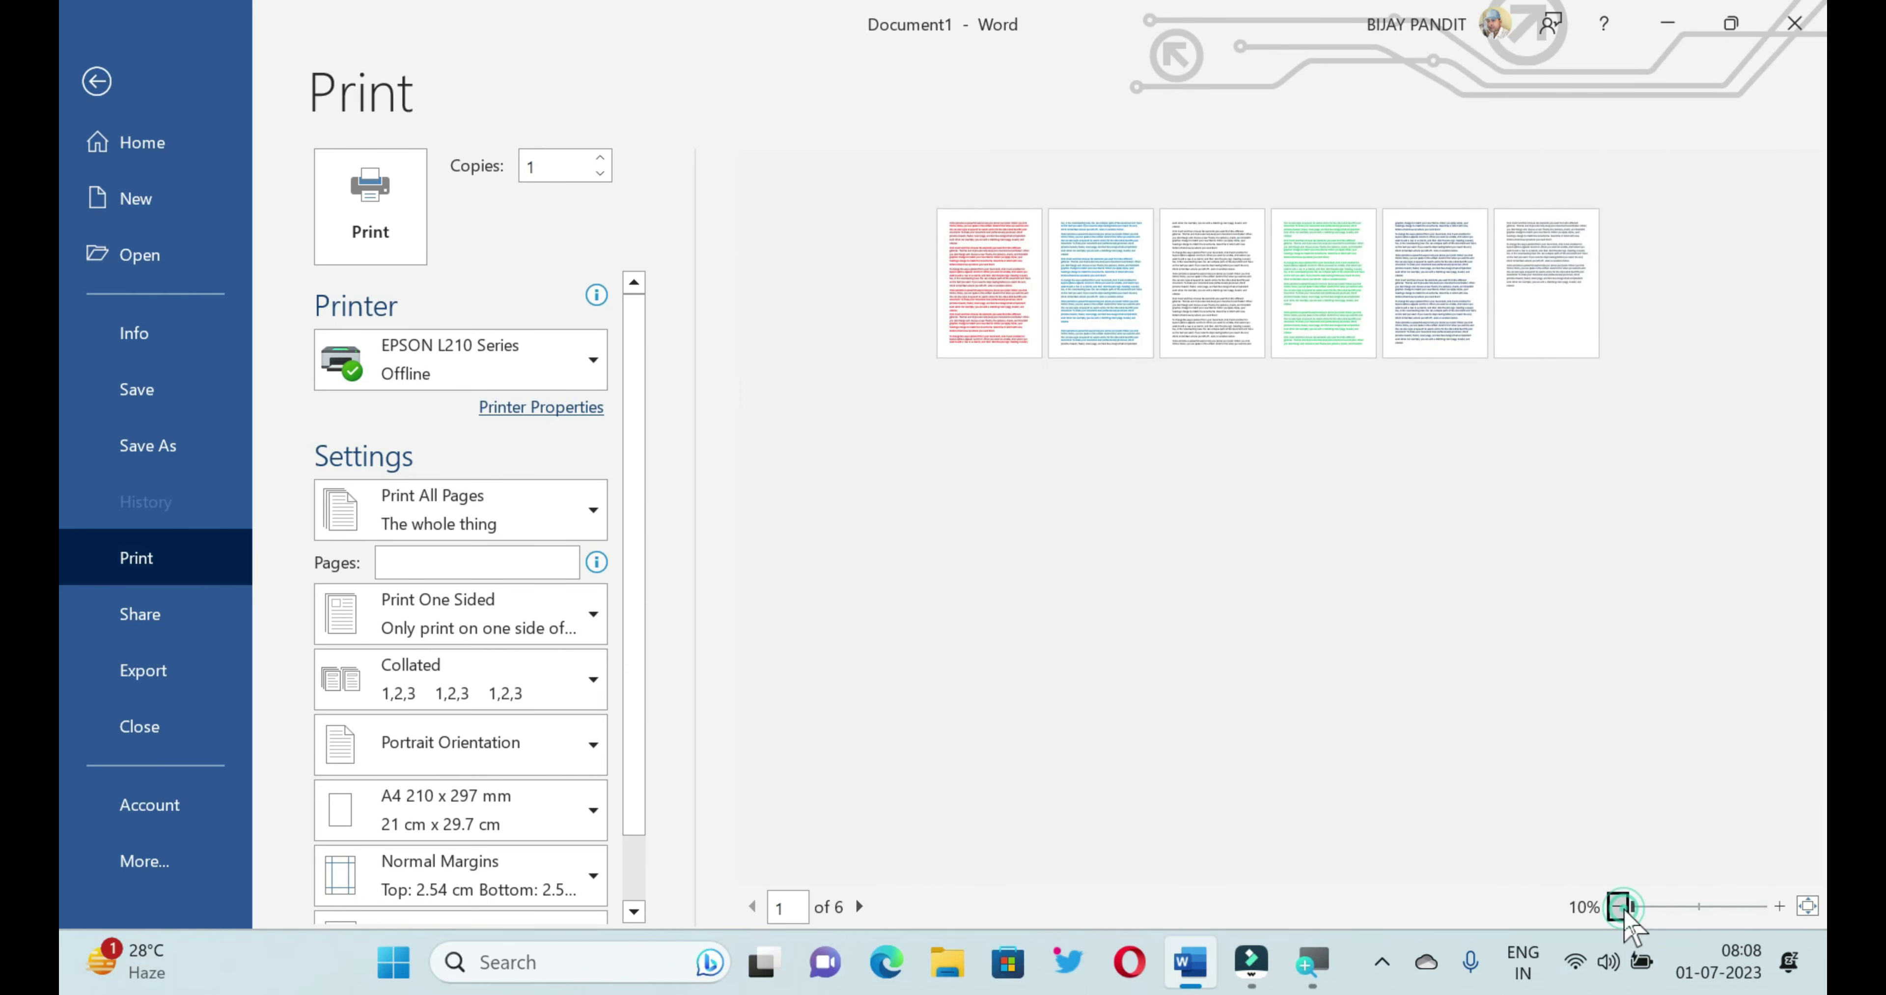
Step: Zoom the preview back in to show a single page at 70%
{"action": "left_click", "coordinate": [1779, 906]}
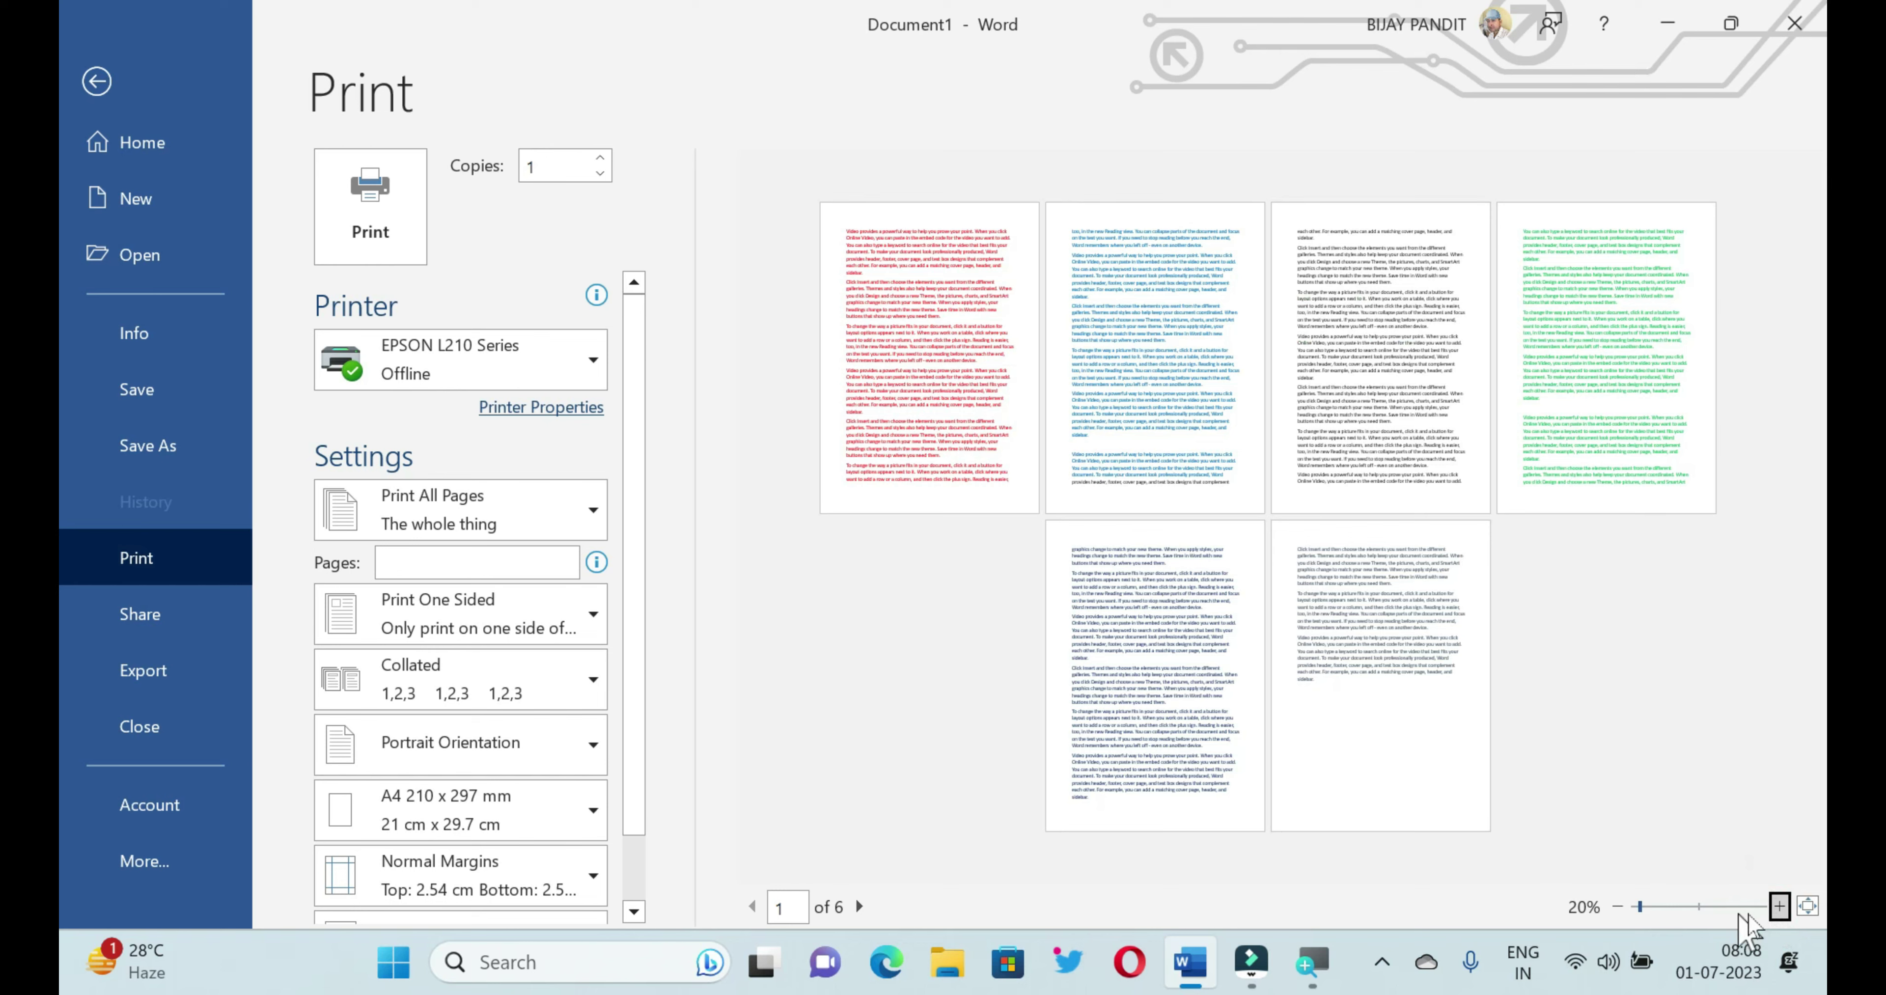
{"action": "left_click", "coordinate": [1779, 906]}
{"action": "left_click", "coordinate": [1778, 905]}
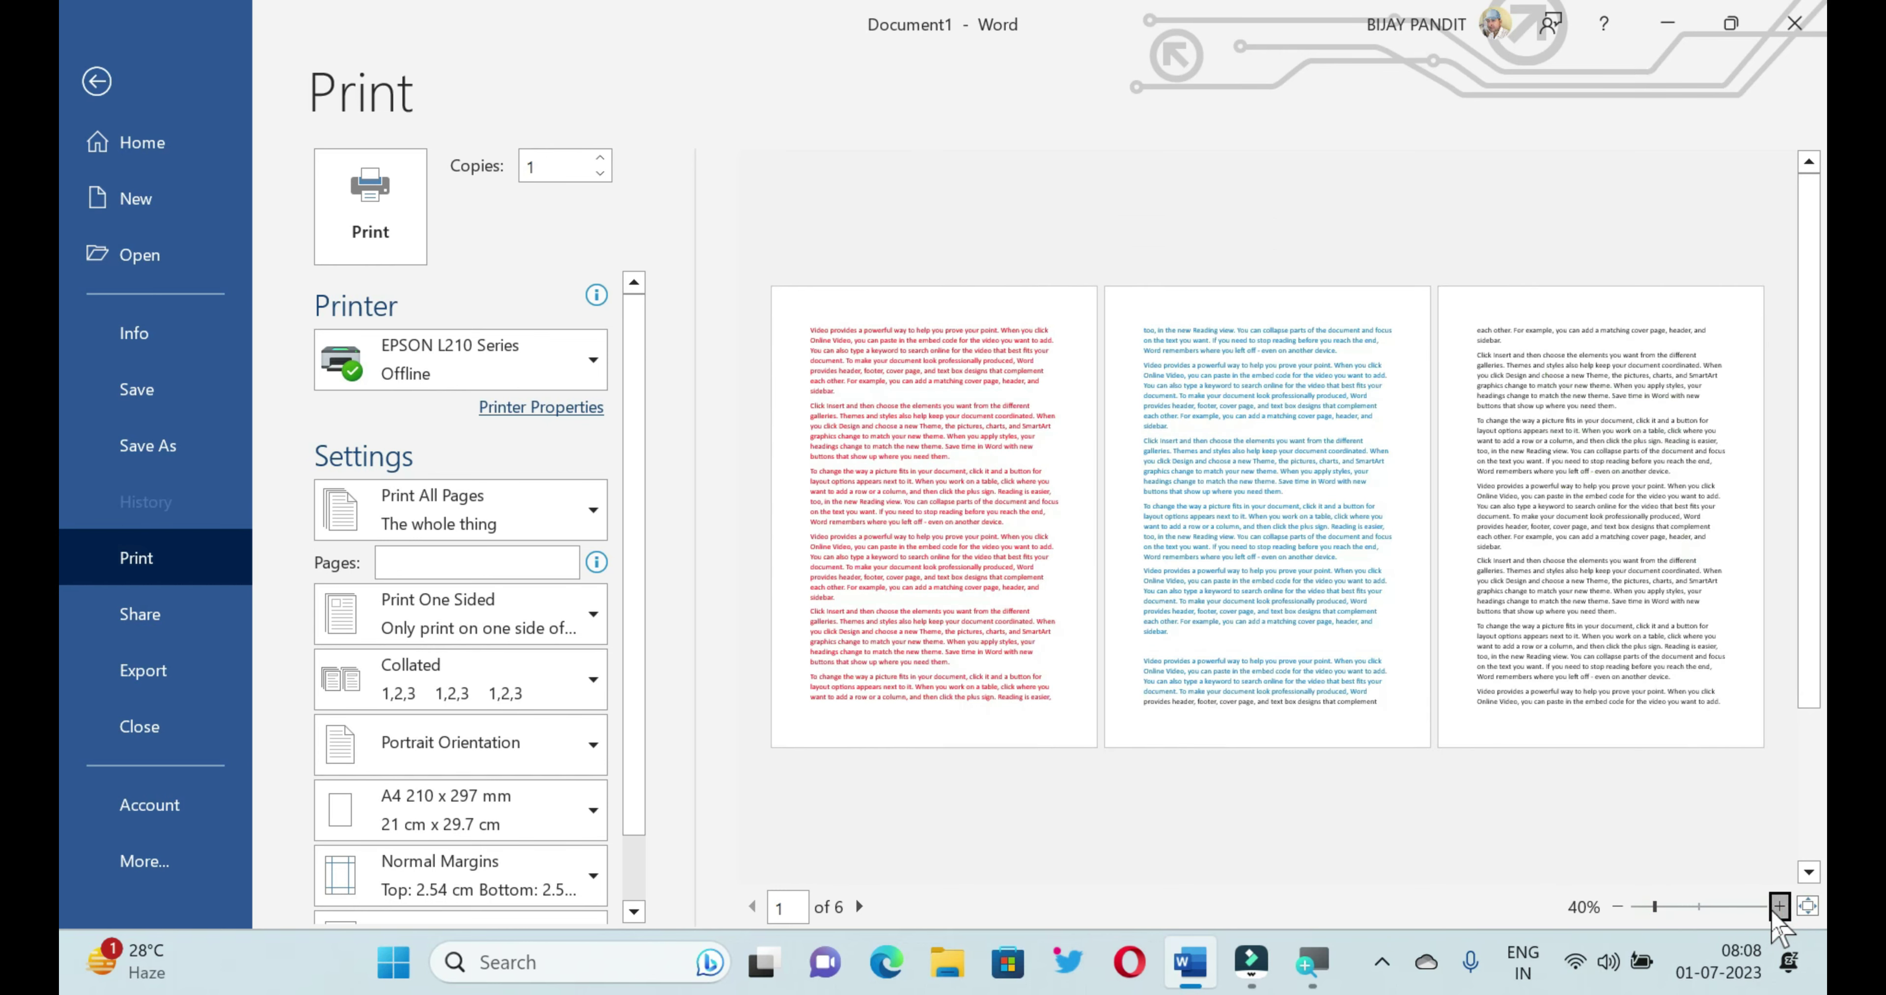
{"action": "left_click", "coordinate": [1779, 905]}
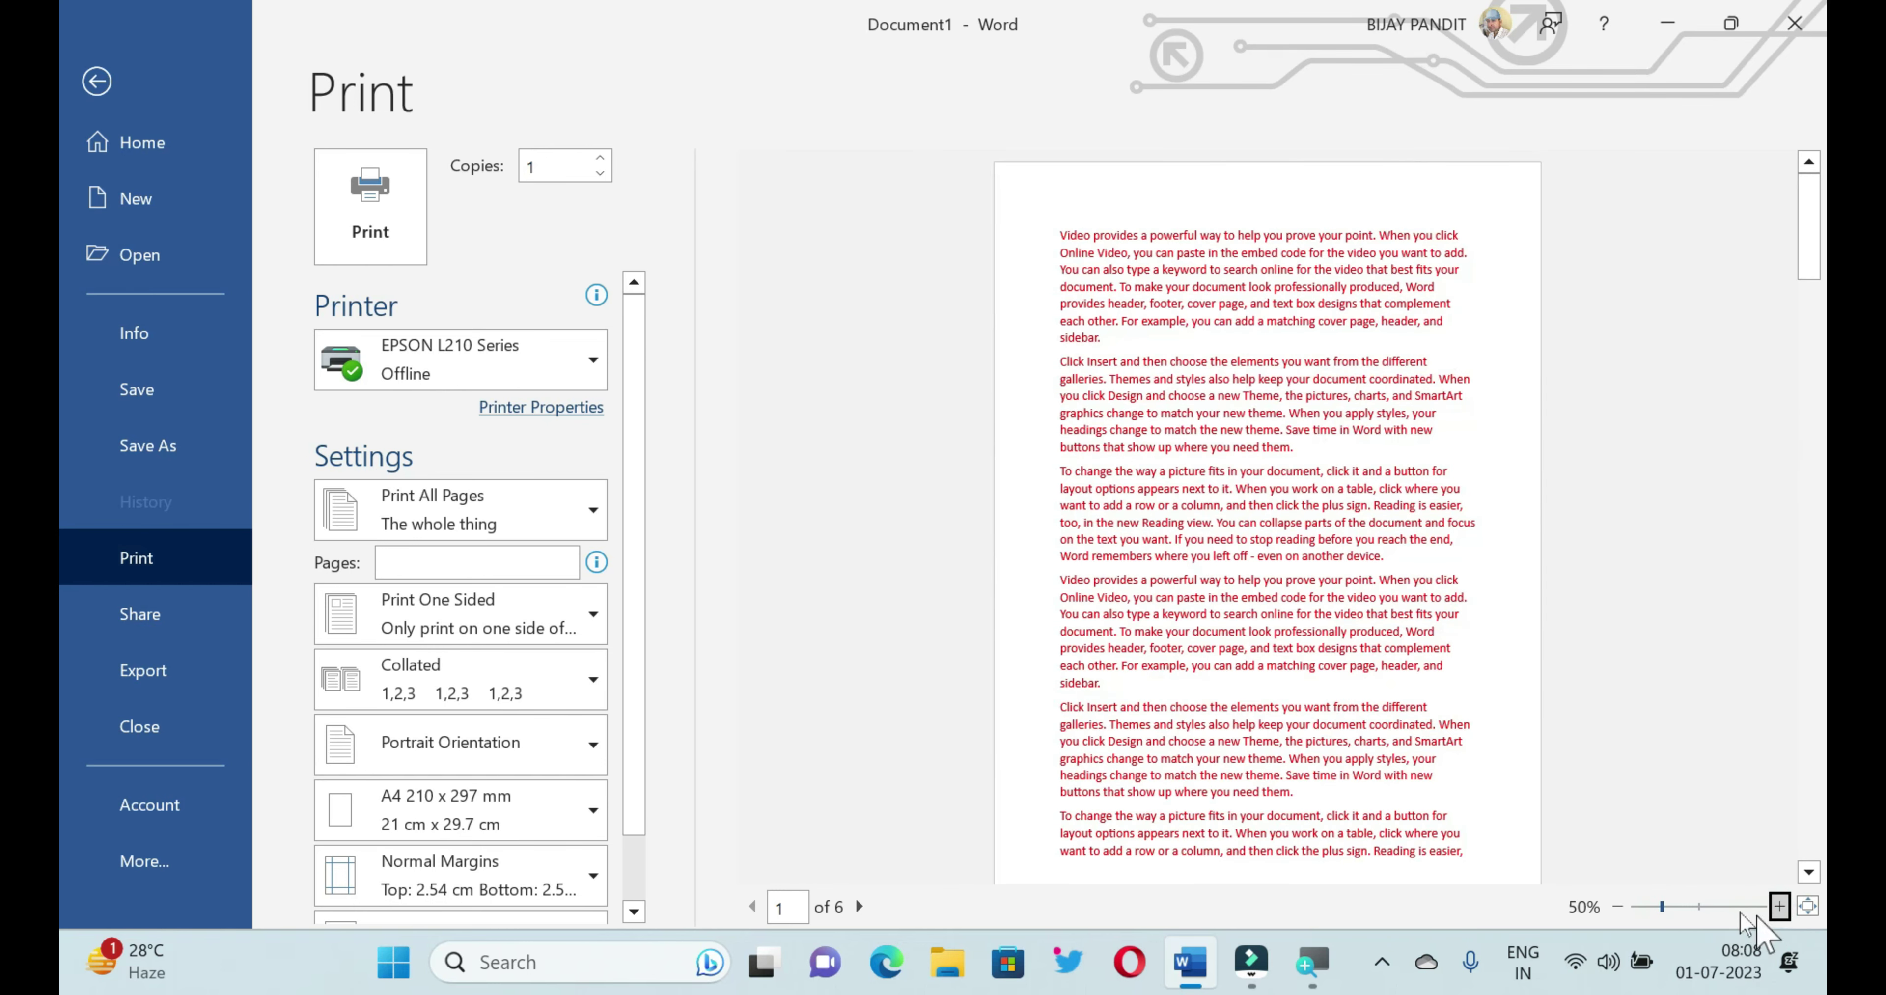
{"action": "left_click", "coordinate": [1617, 906]}
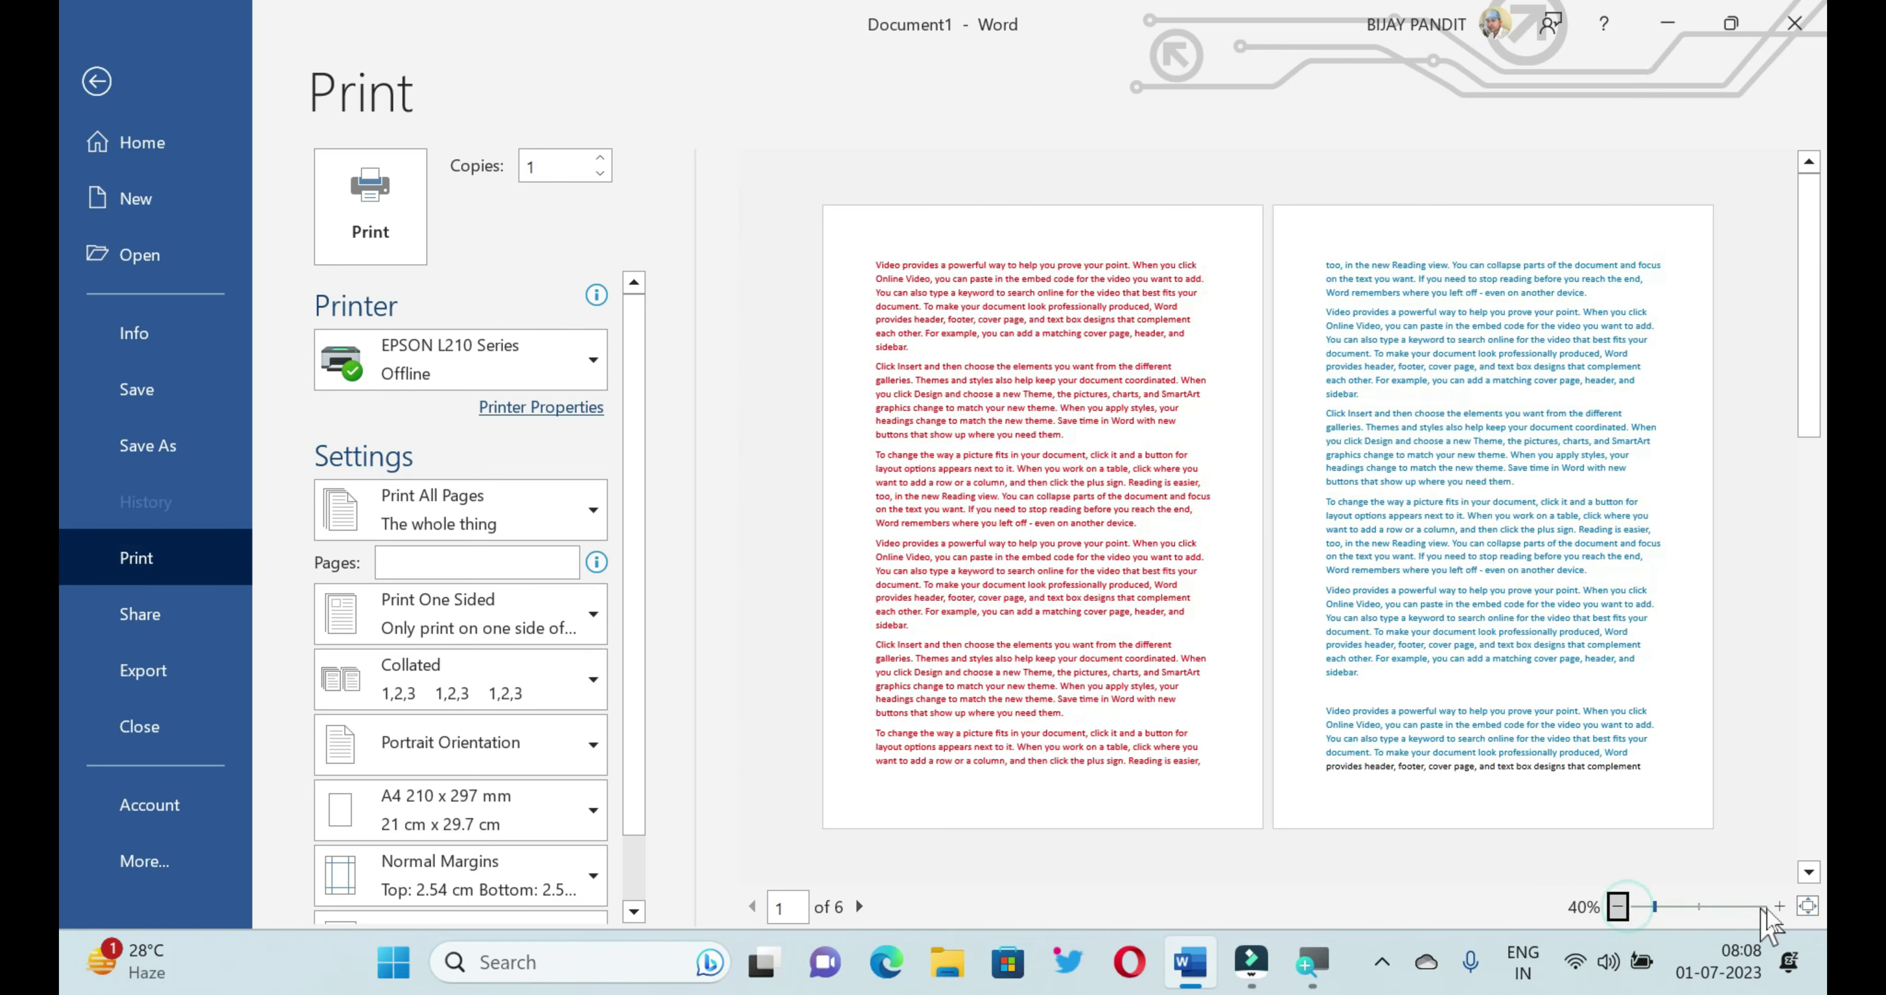
{"action": "left_click", "coordinate": [1778, 905]}
{"action": "left_click", "coordinate": [1779, 906]}
{"action": "left_click", "coordinate": [1779, 906]}
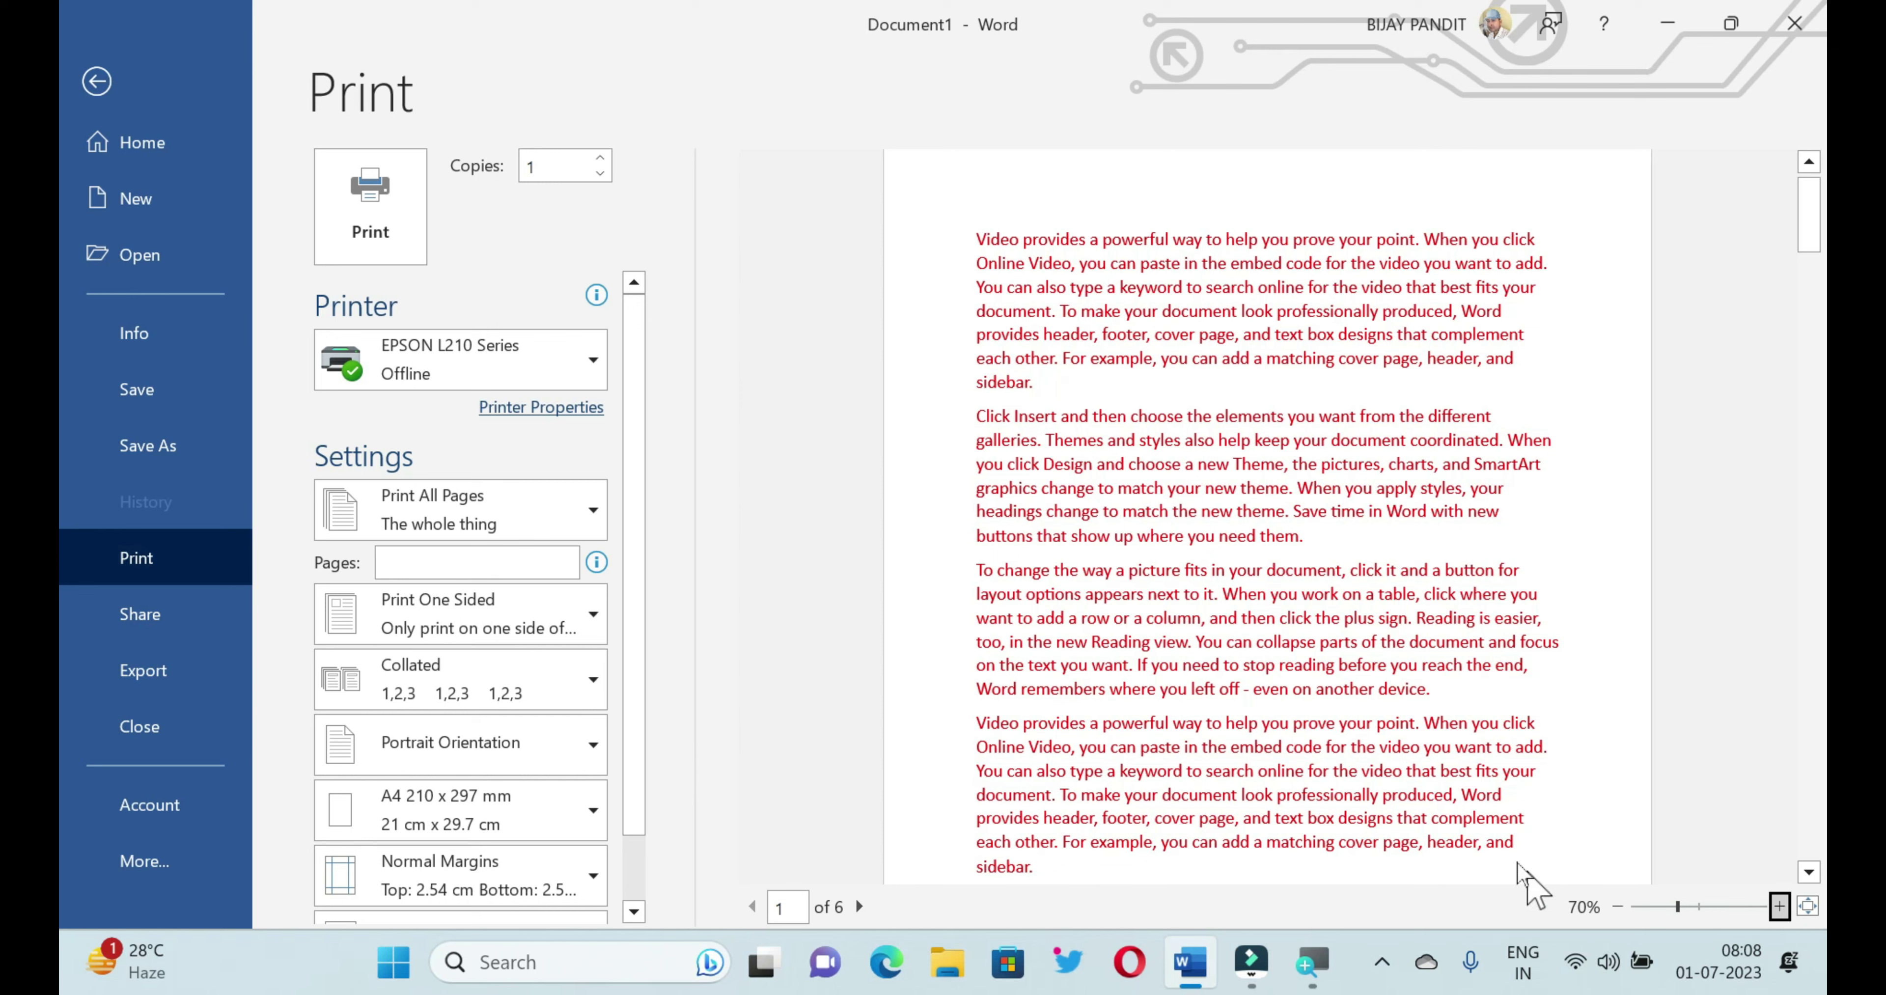
{"action": "left_click_drag", "start_coordinate": [721, 875], "coordinate": [907, 939]}
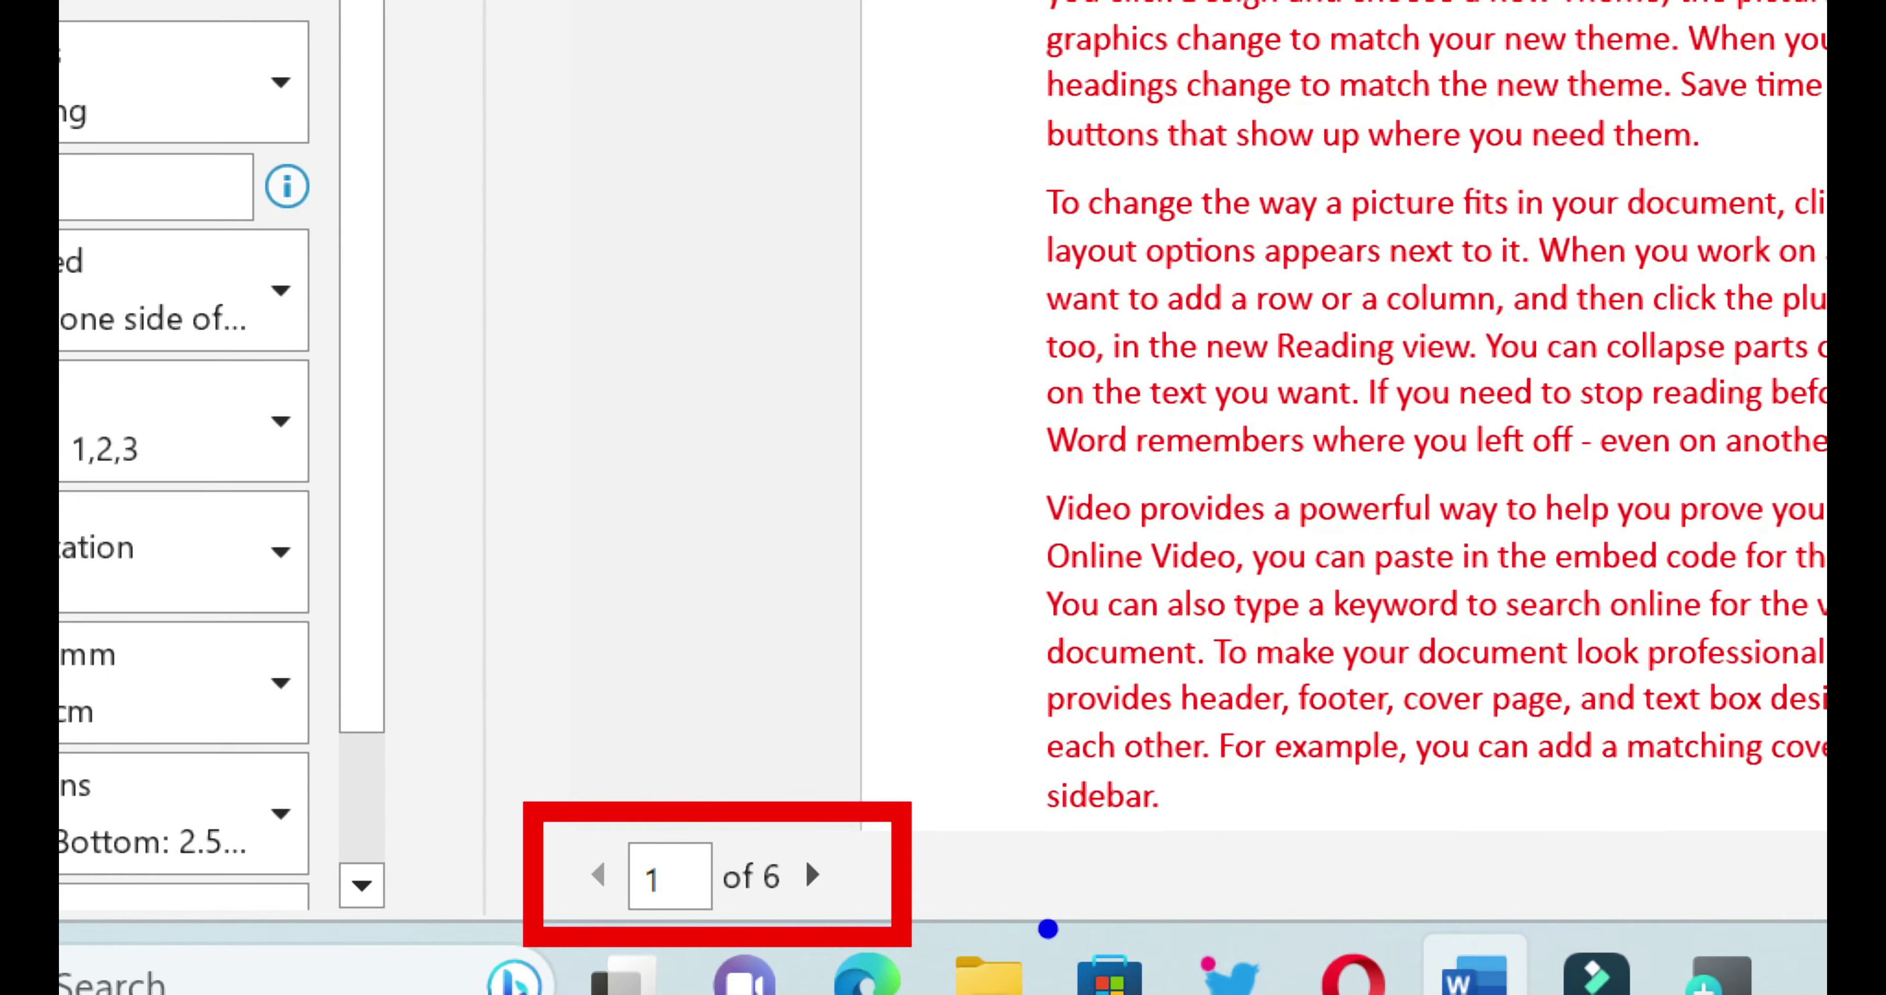
{"action": "left_click_drag", "start_coordinate": [598, 803], "coordinate": [735, 942]}
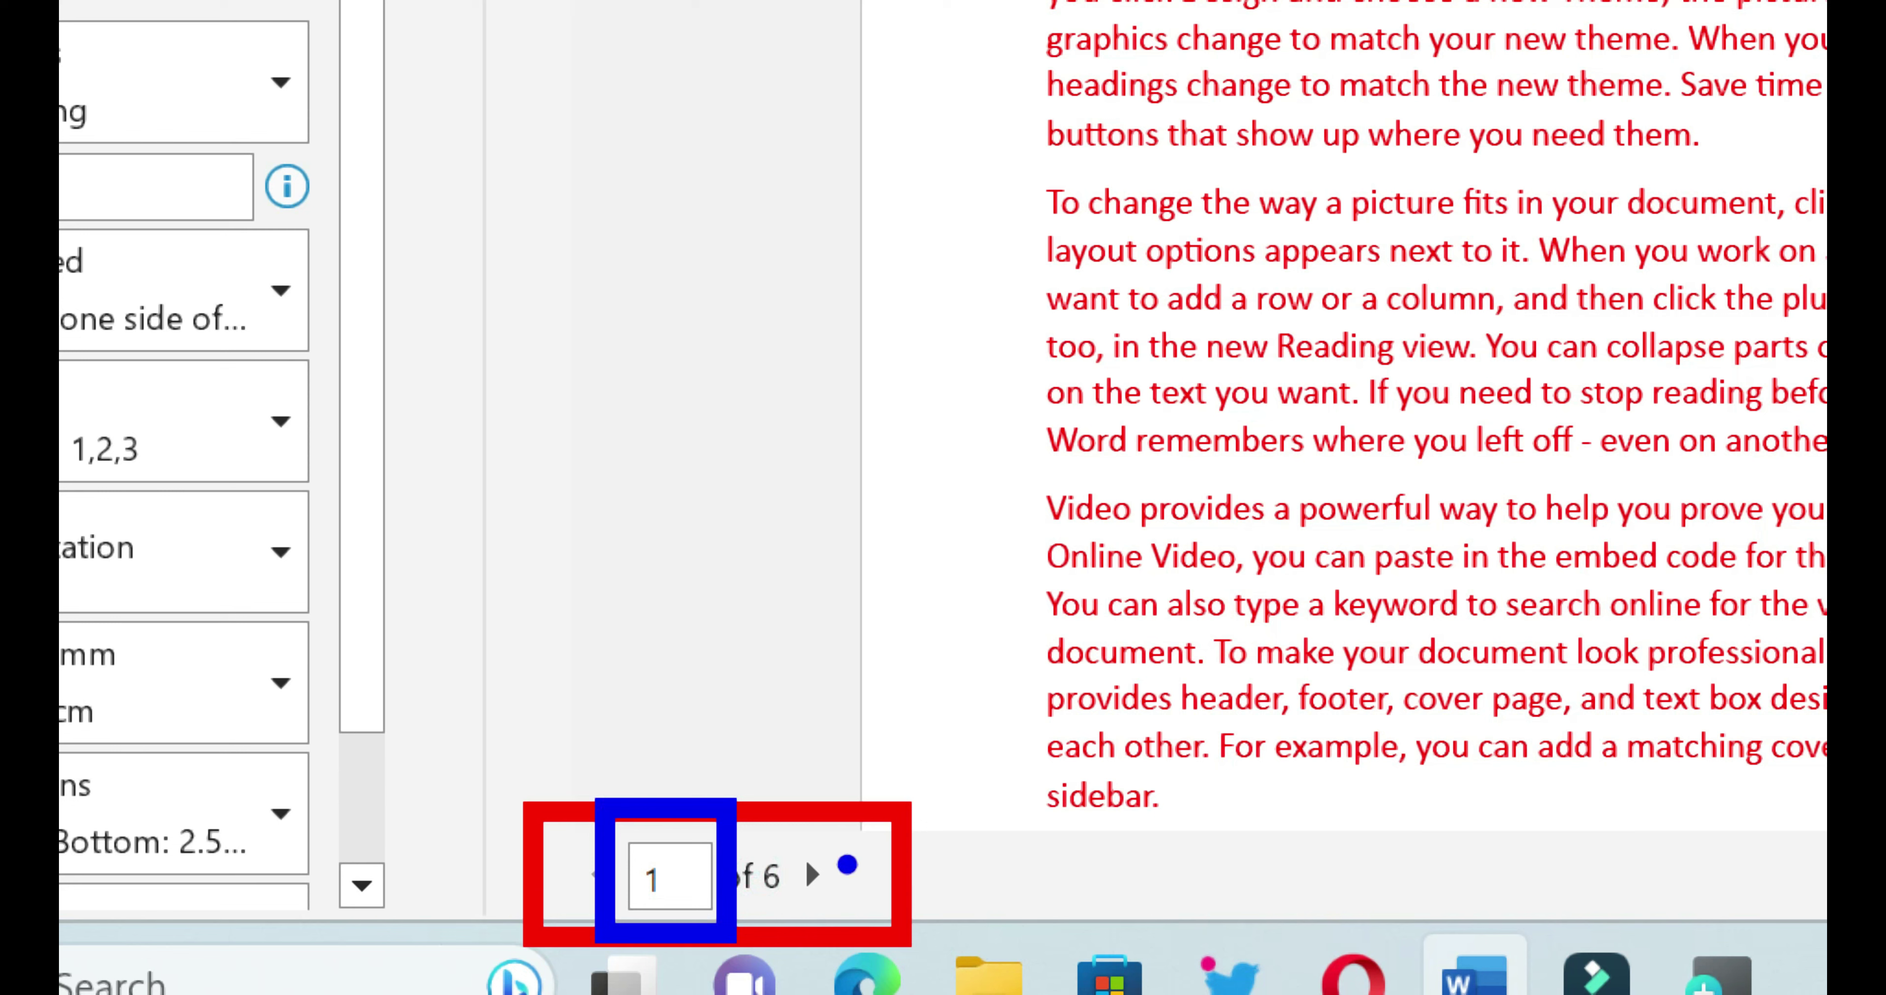
{"action": "left_click_drag", "start_coordinate": [716, 812], "coordinate": [801, 951]}
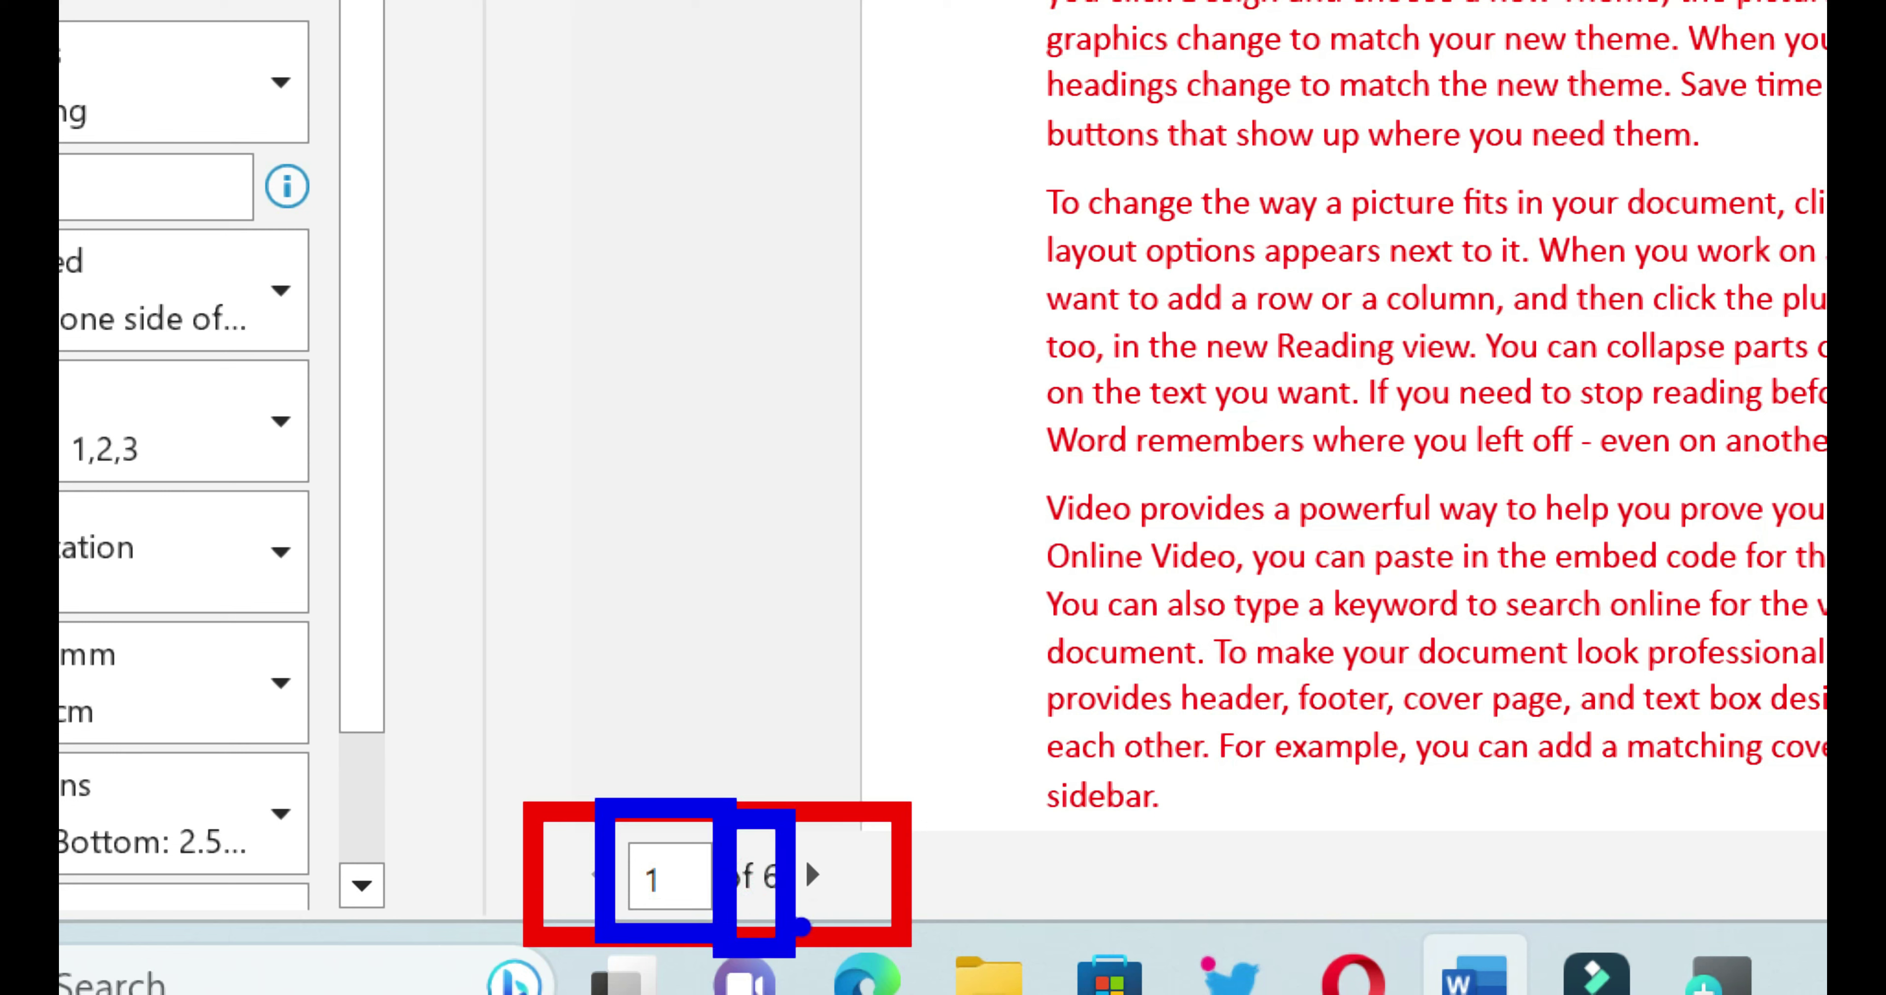
{"action": "key", "text": "r"}
{"action": "left_click_drag", "start_coordinate": [848, 883], "coordinate": [848, 936]}
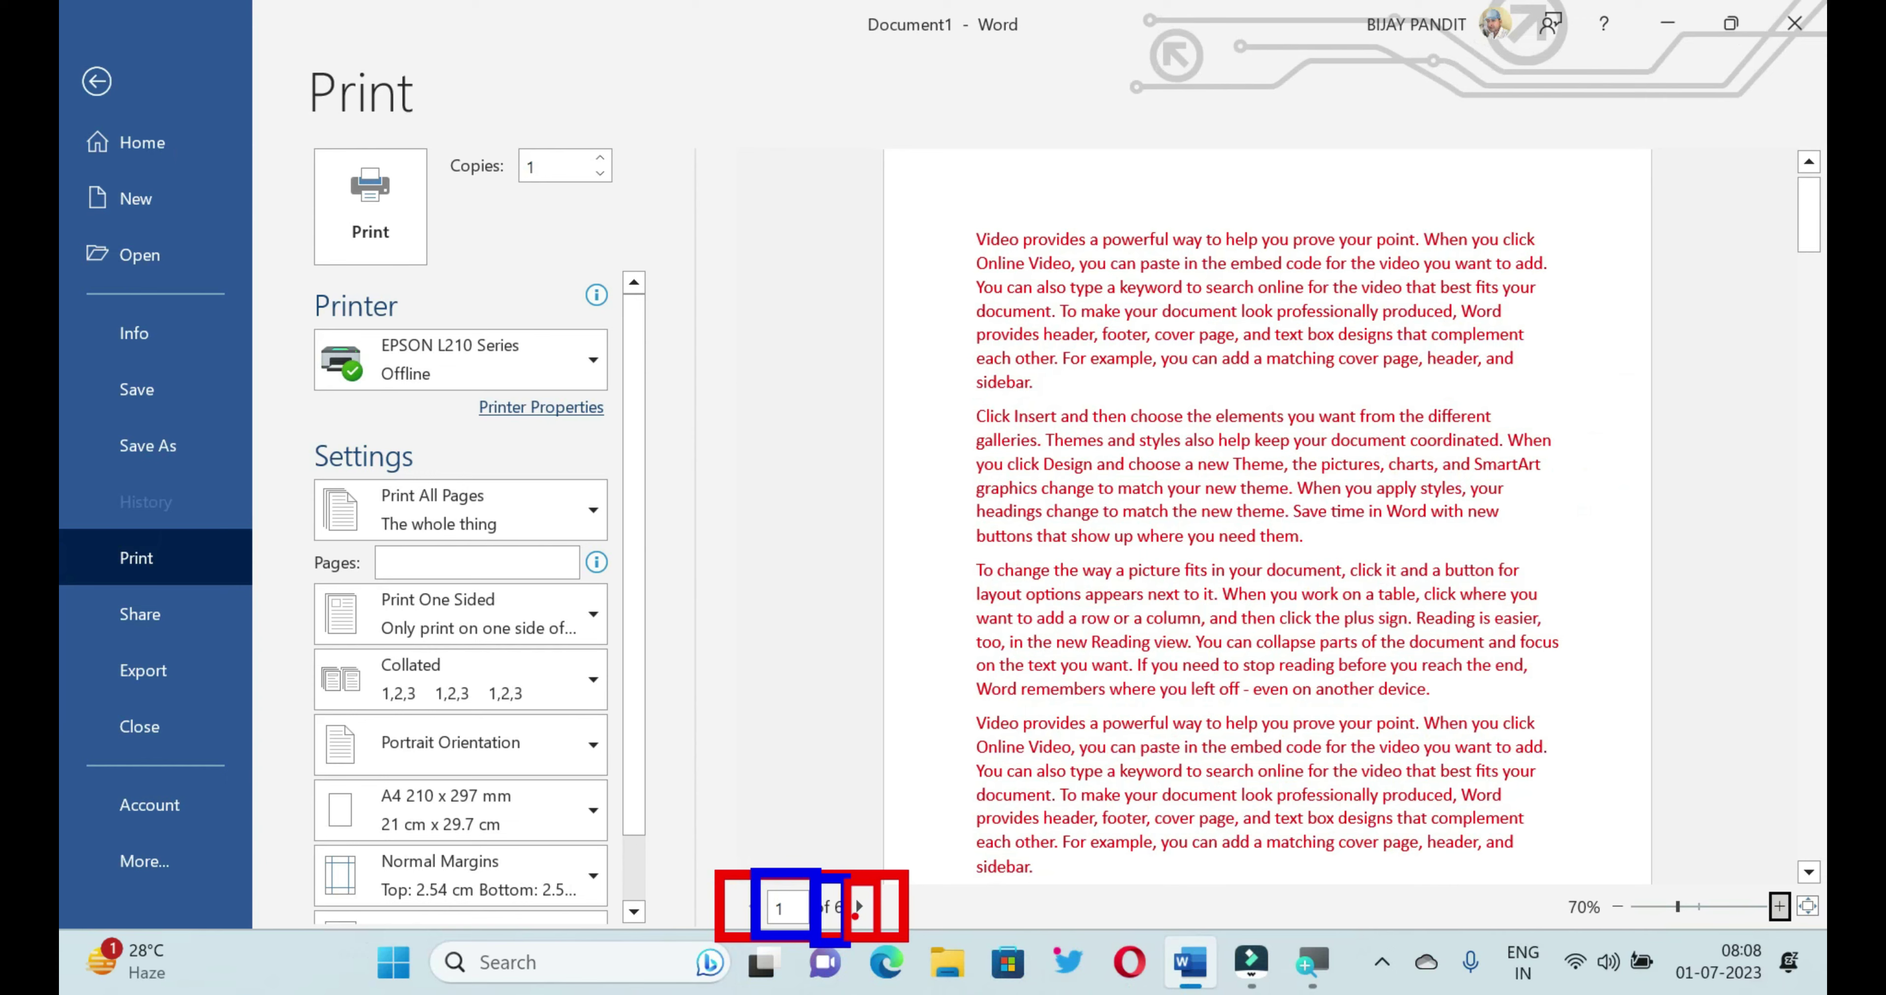
{"action": "left_click", "coordinate": [862, 907]}
{"action": "left_click", "coordinate": [863, 907]}
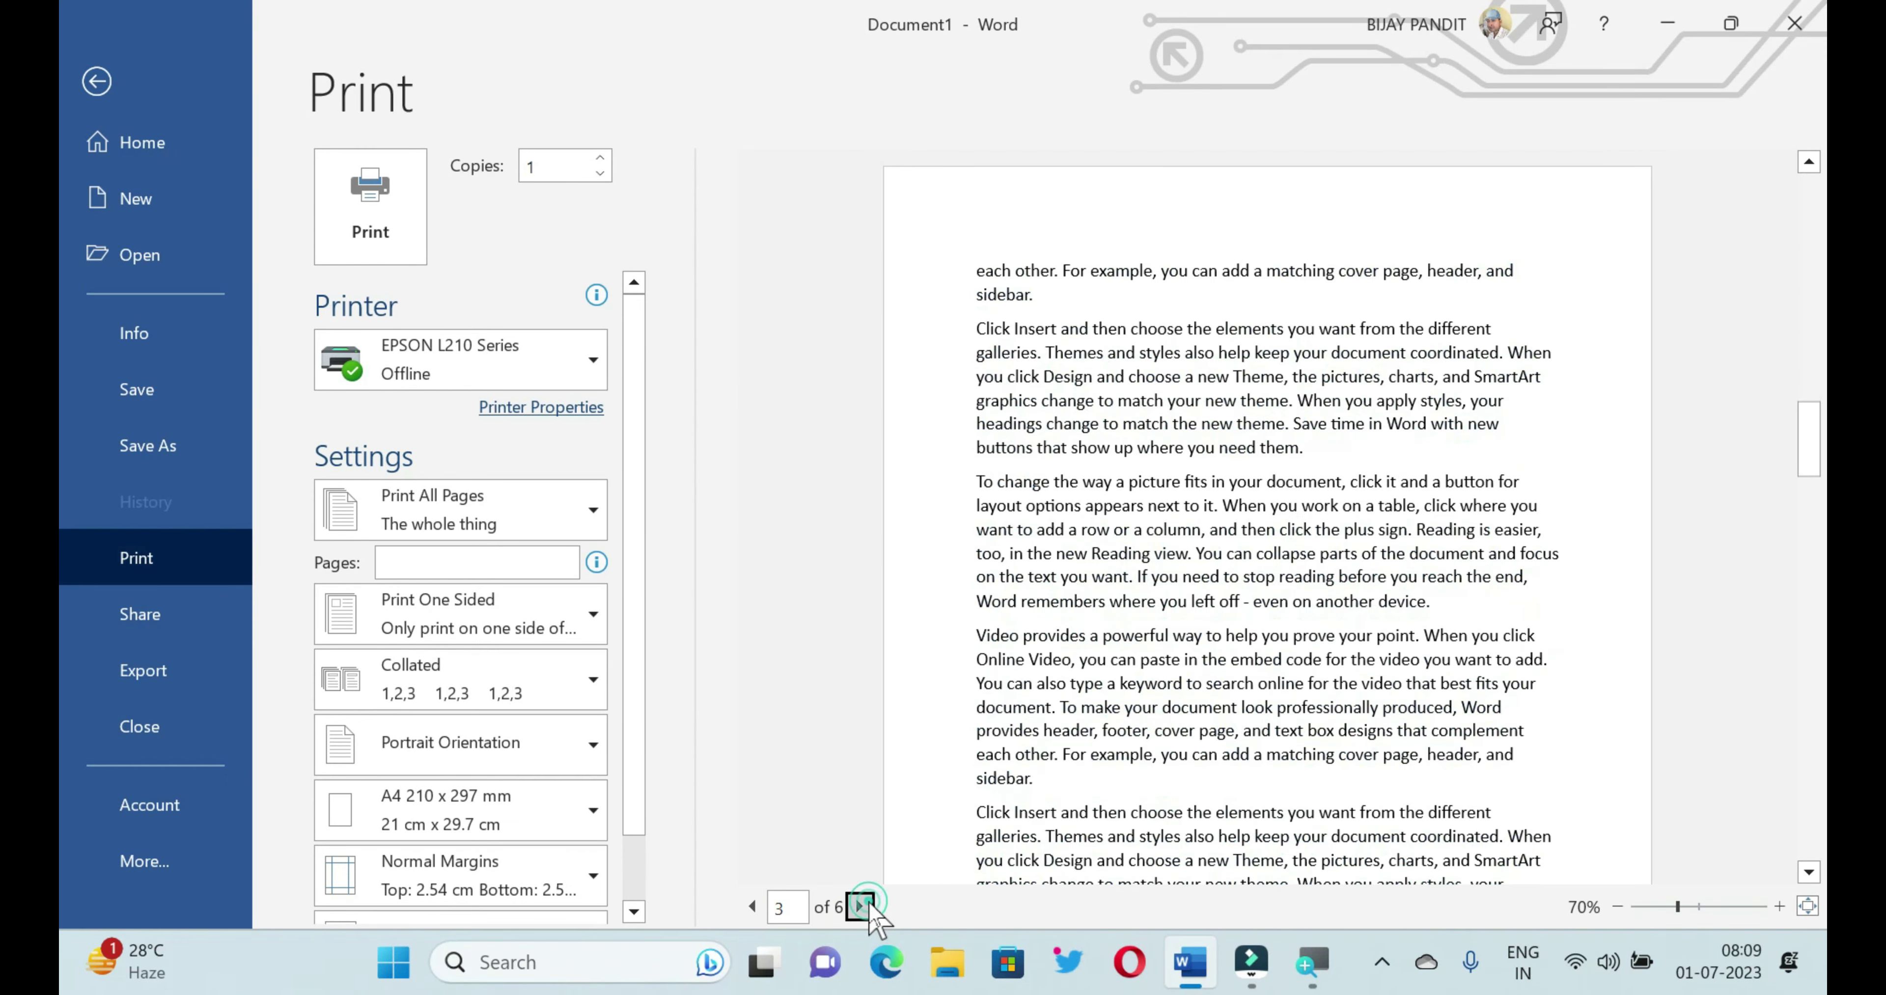
{"action": "left_click", "coordinate": [862, 907]}
{"action": "left_click", "coordinate": [863, 907]}
{"action": "left_click", "coordinate": [862, 907]}
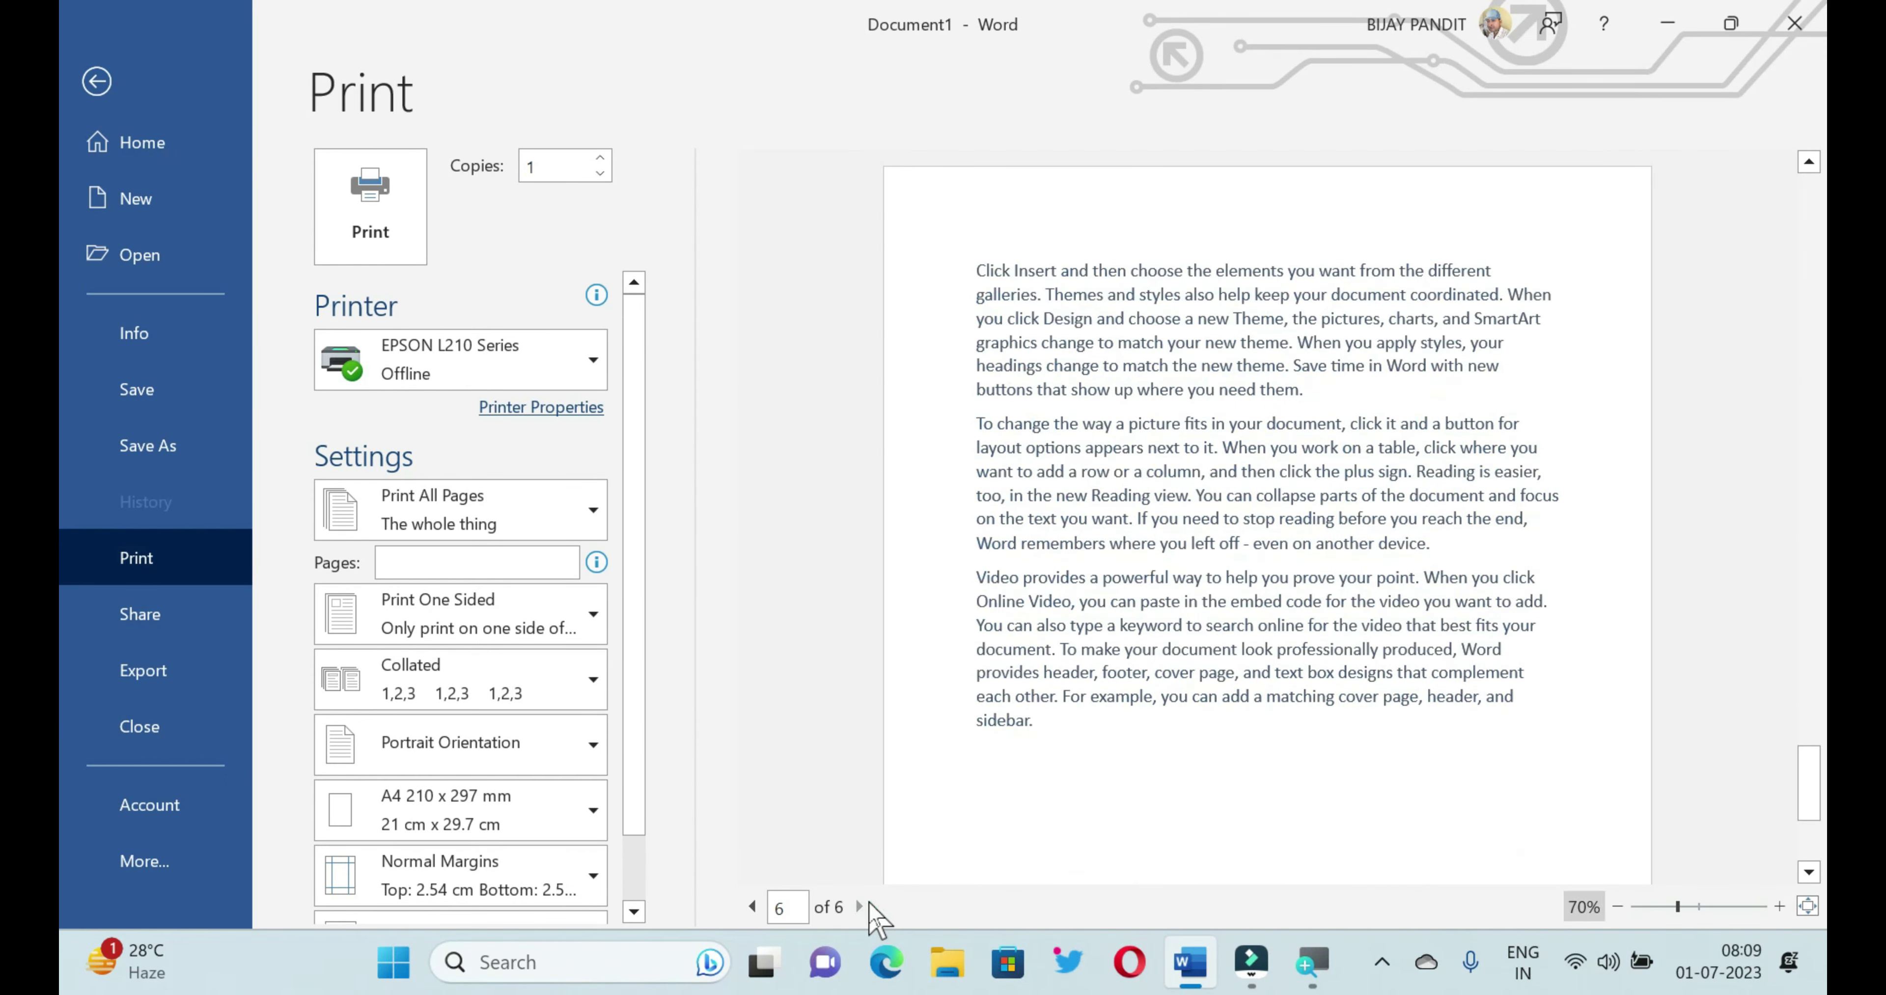
{"action": "left_click", "coordinate": [754, 907]}
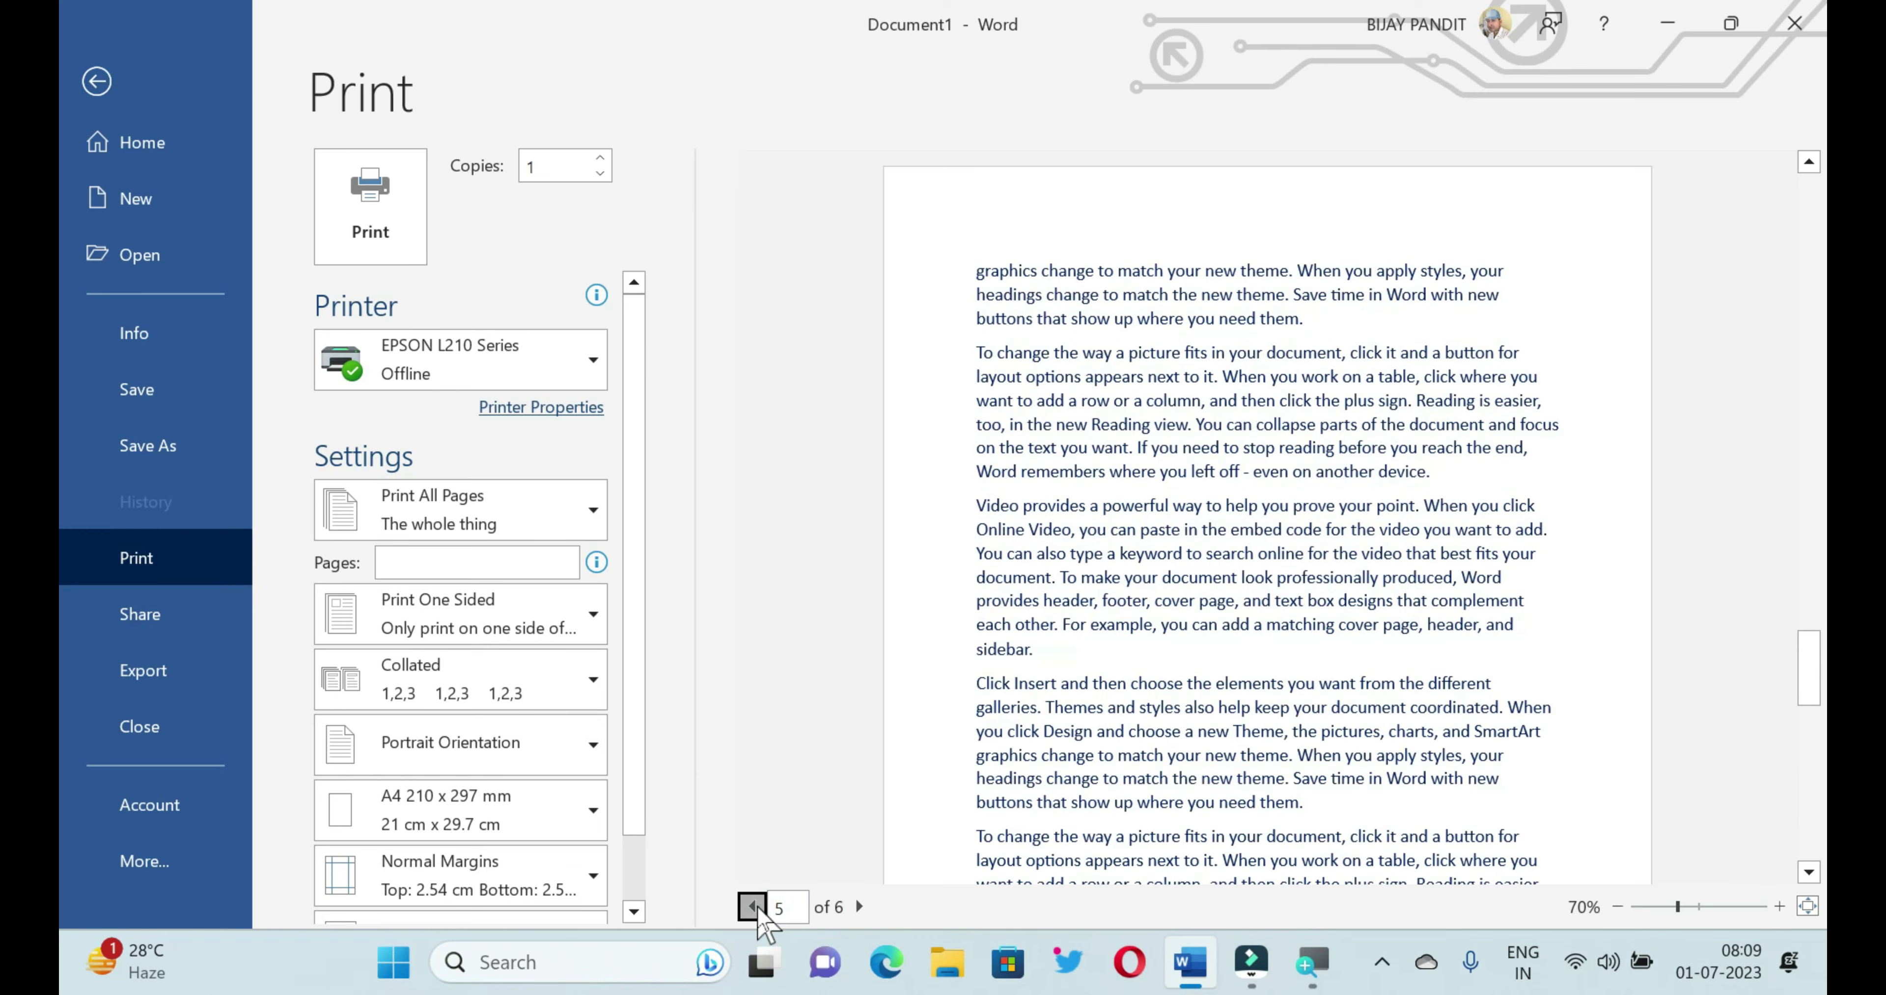
{"action": "left_click", "coordinate": [754, 907]}
{"action": "left_click", "coordinate": [754, 907]}
{"action": "left_click", "coordinate": [754, 907]}
{"action": "left_click", "coordinate": [754, 907]}
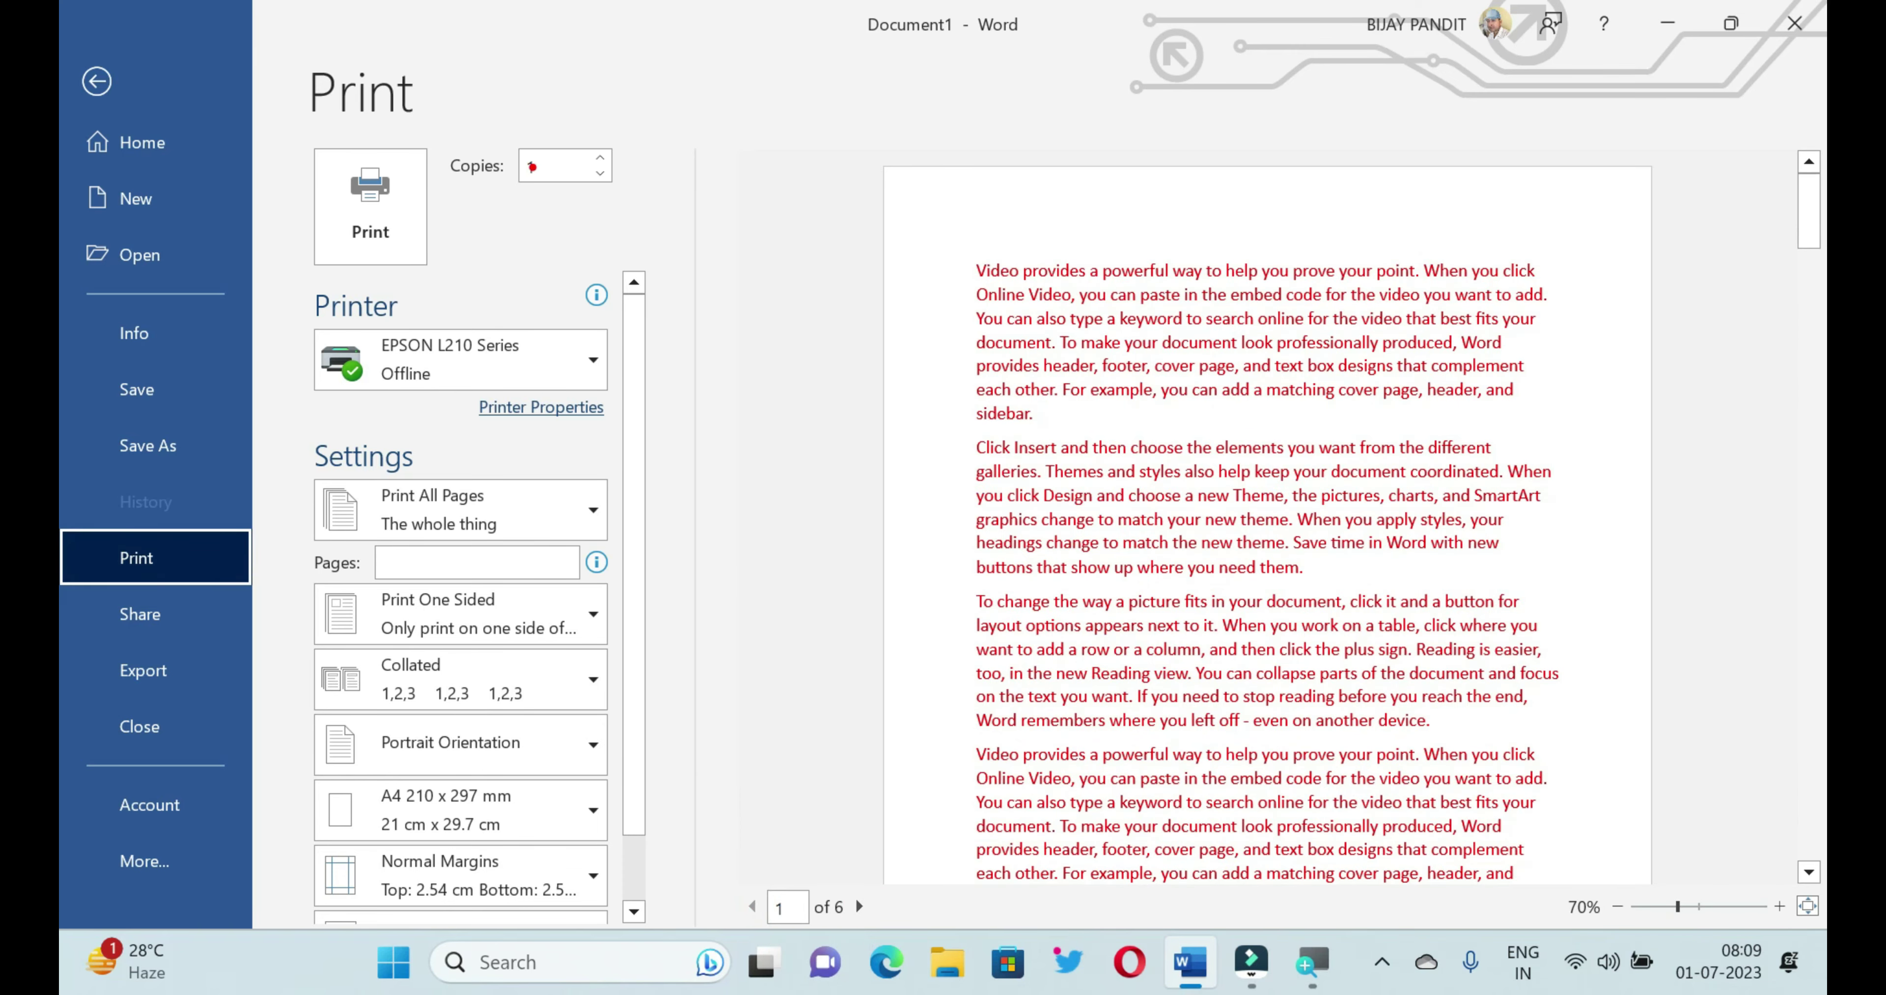
Step: Select the current value 1 in the Copies box
{"action": "left_click_drag", "start_coordinate": [417, 112], "coordinate": [616, 234]}
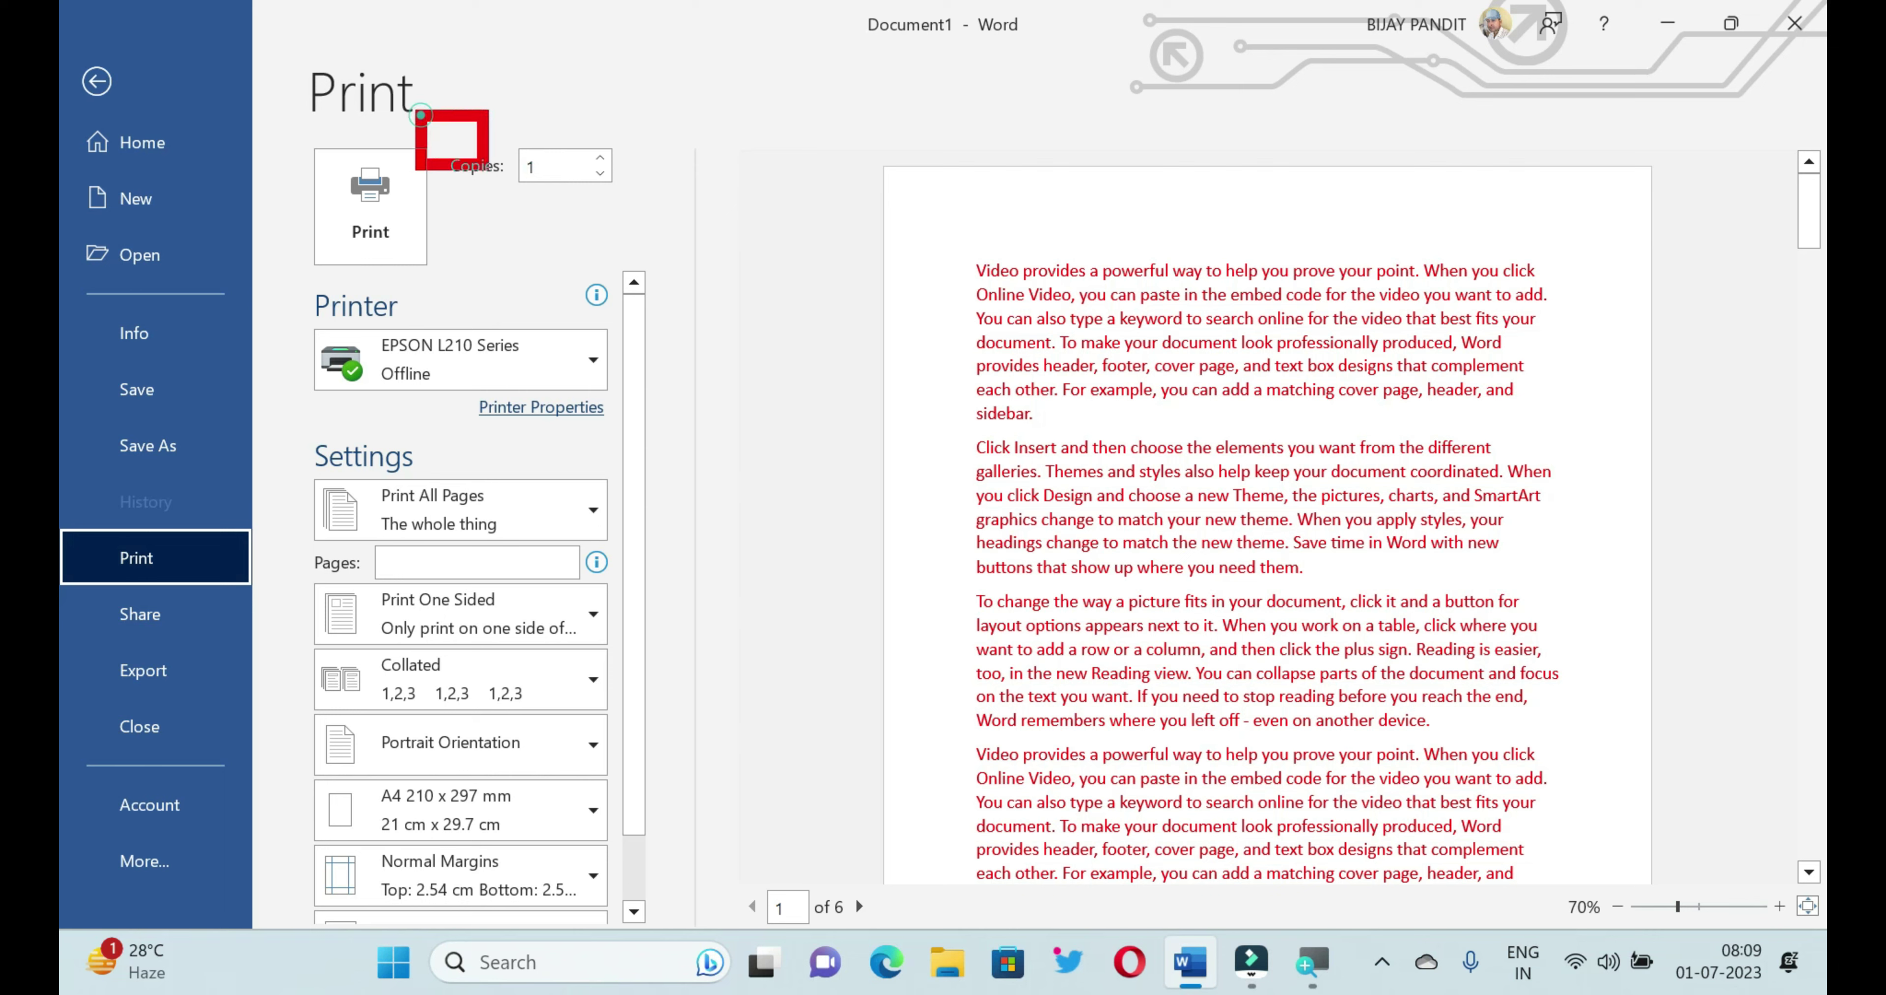
{"action": "left_click_drag", "start_coordinate": [866, 182], "coordinate": [1637, 847]}
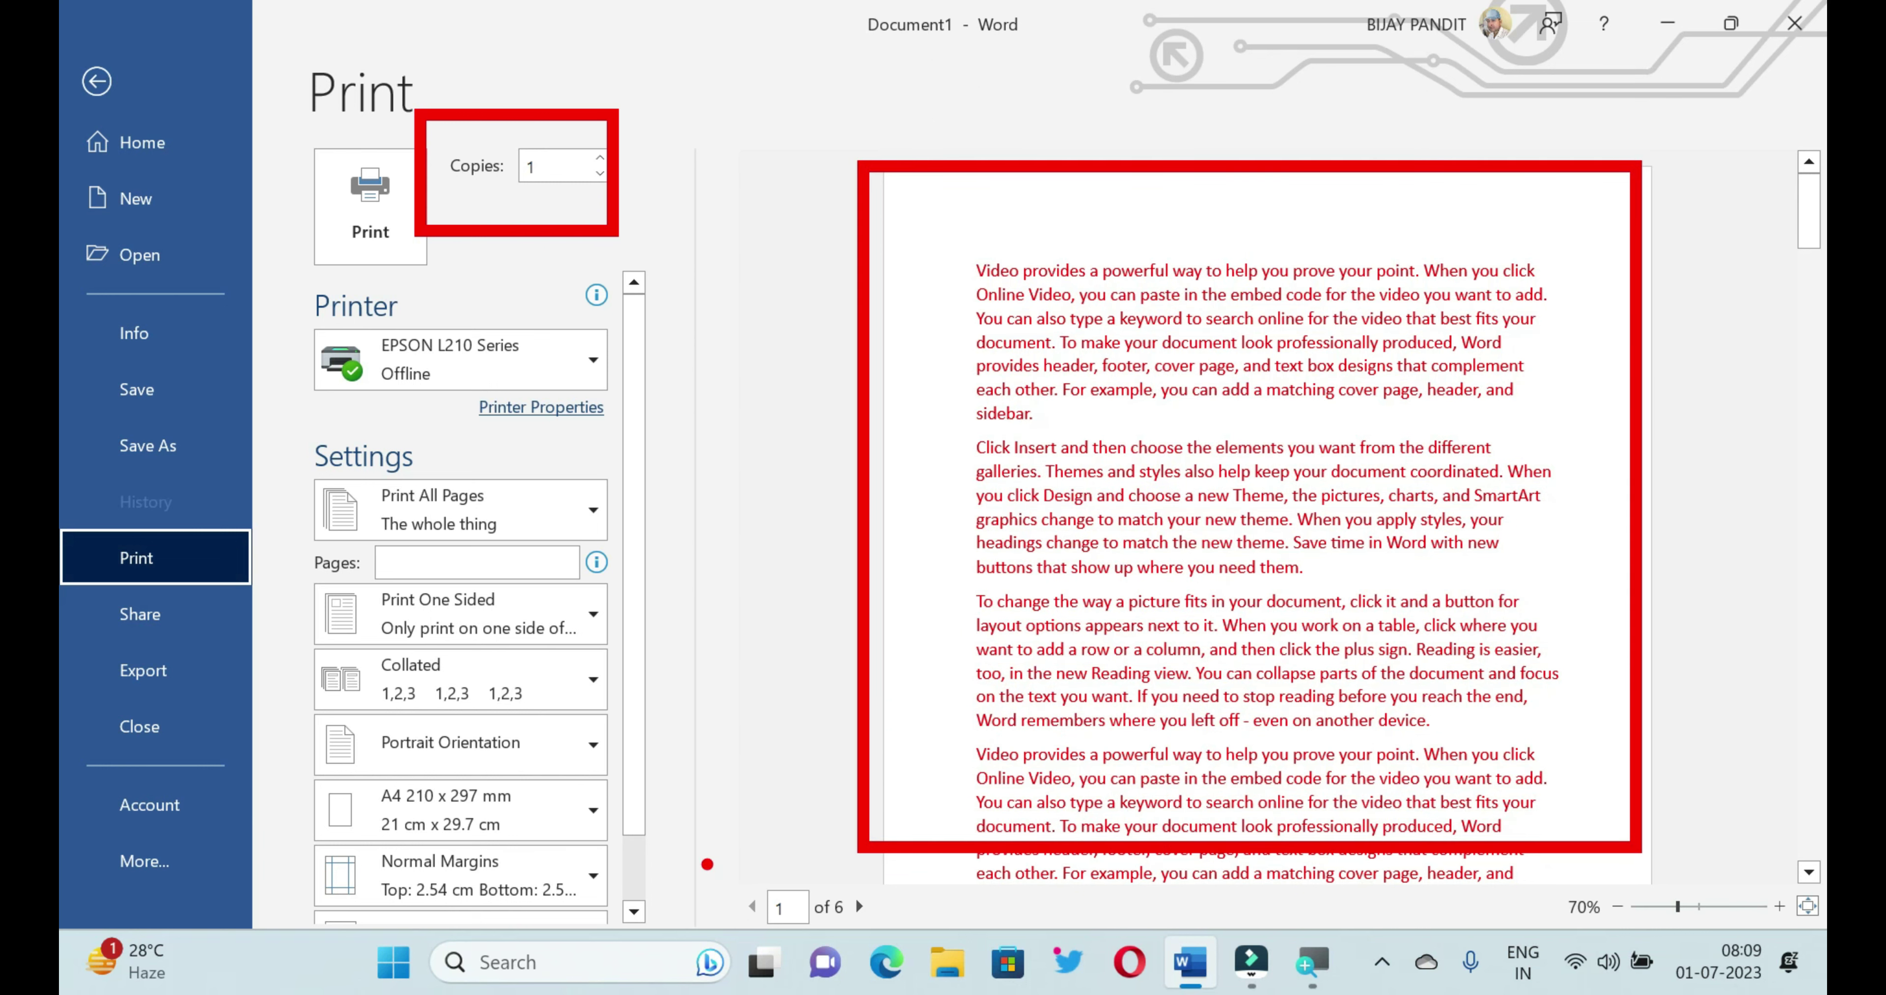
{"action": "left_click_drag", "start_coordinate": [707, 864], "coordinate": [928, 935]}
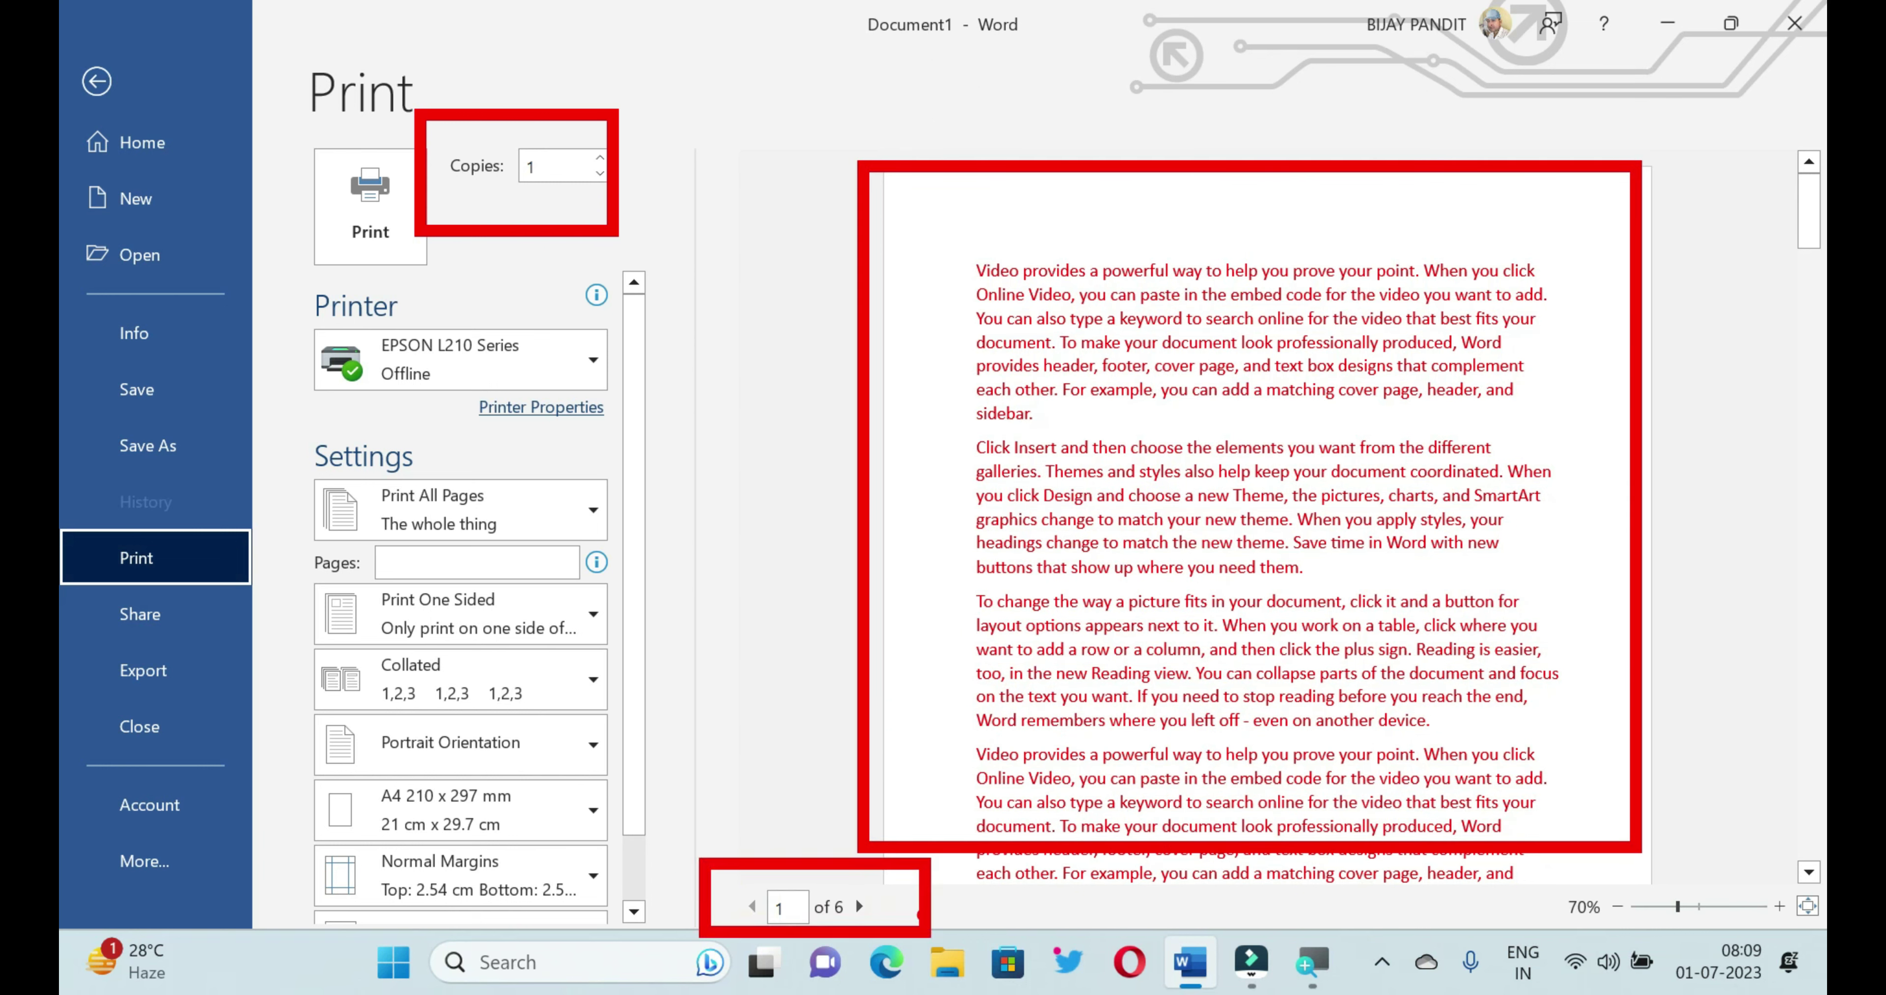
{"action": "left_click_drag", "start_coordinate": [942, 208], "coordinate": [1614, 815]}
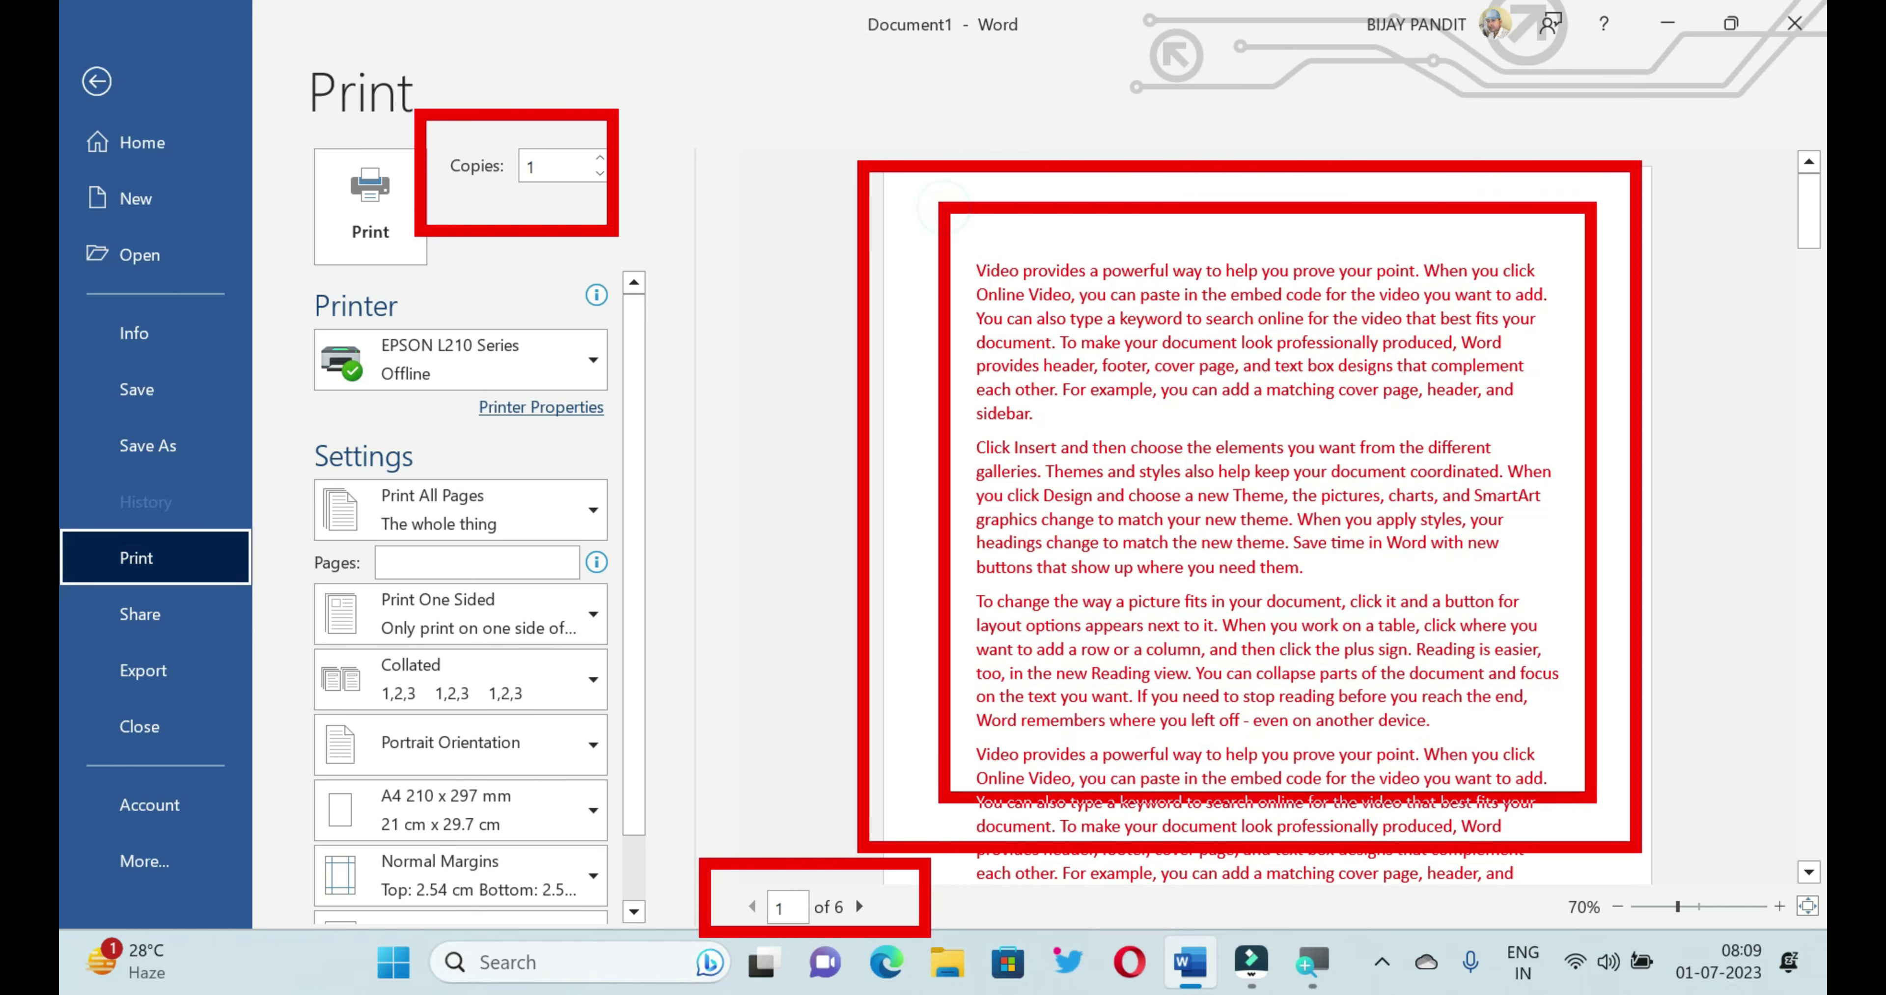
{"action": "left_click_drag", "start_coordinate": [937, 213], "coordinate": [1533, 796]}
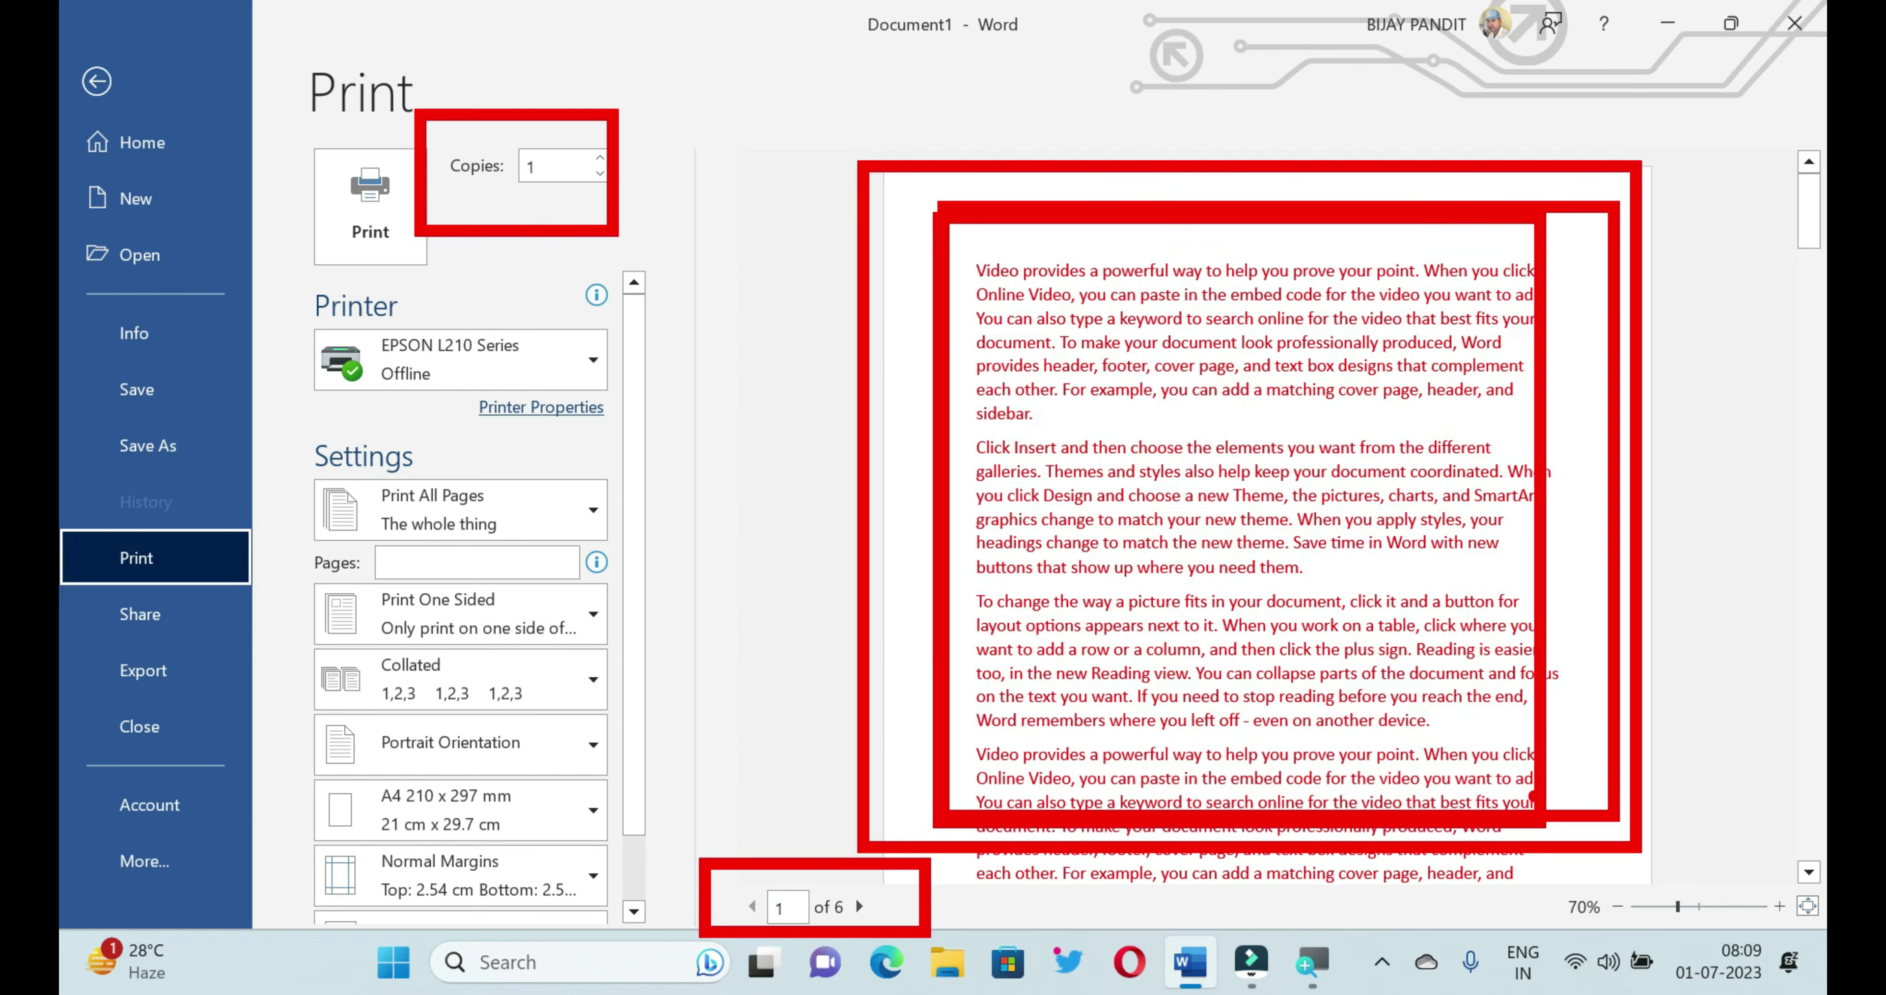
{"action": "left_click_drag", "start_coordinate": [944, 247], "coordinate": [1535, 827]}
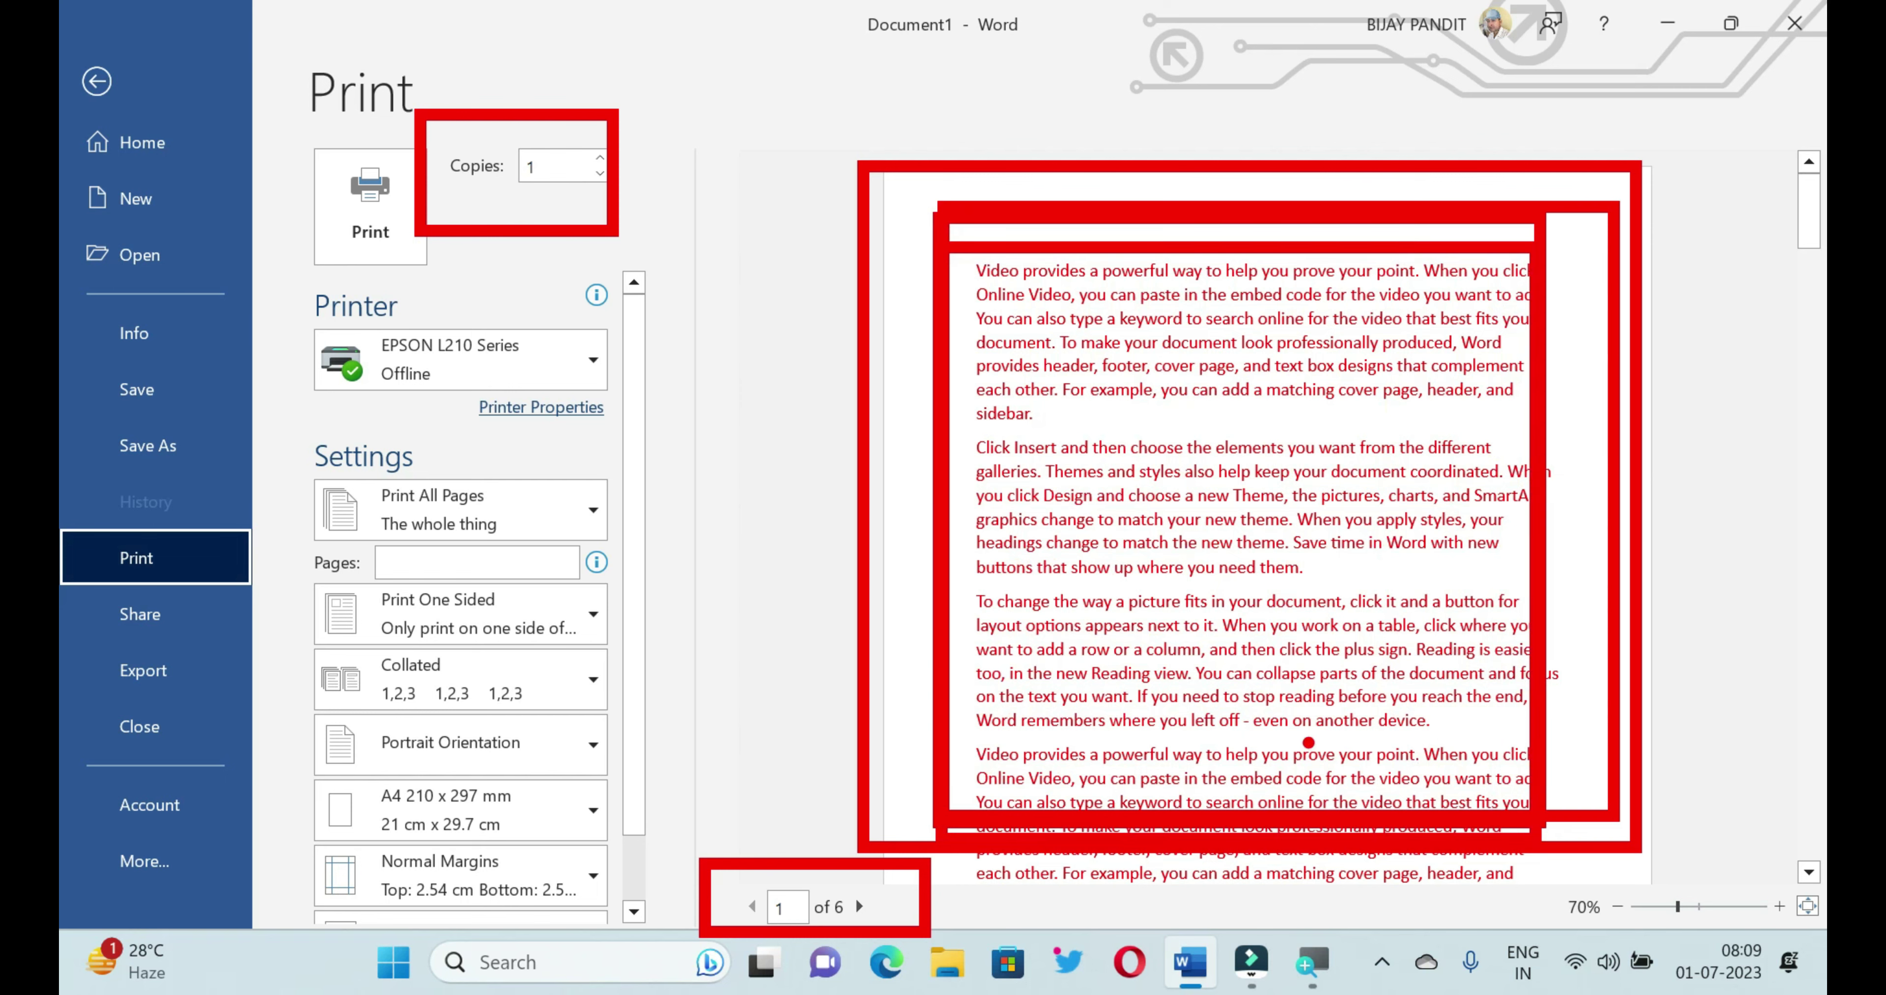
{"action": "left_click_drag", "start_coordinate": [426, 122], "coordinate": [610, 226]}
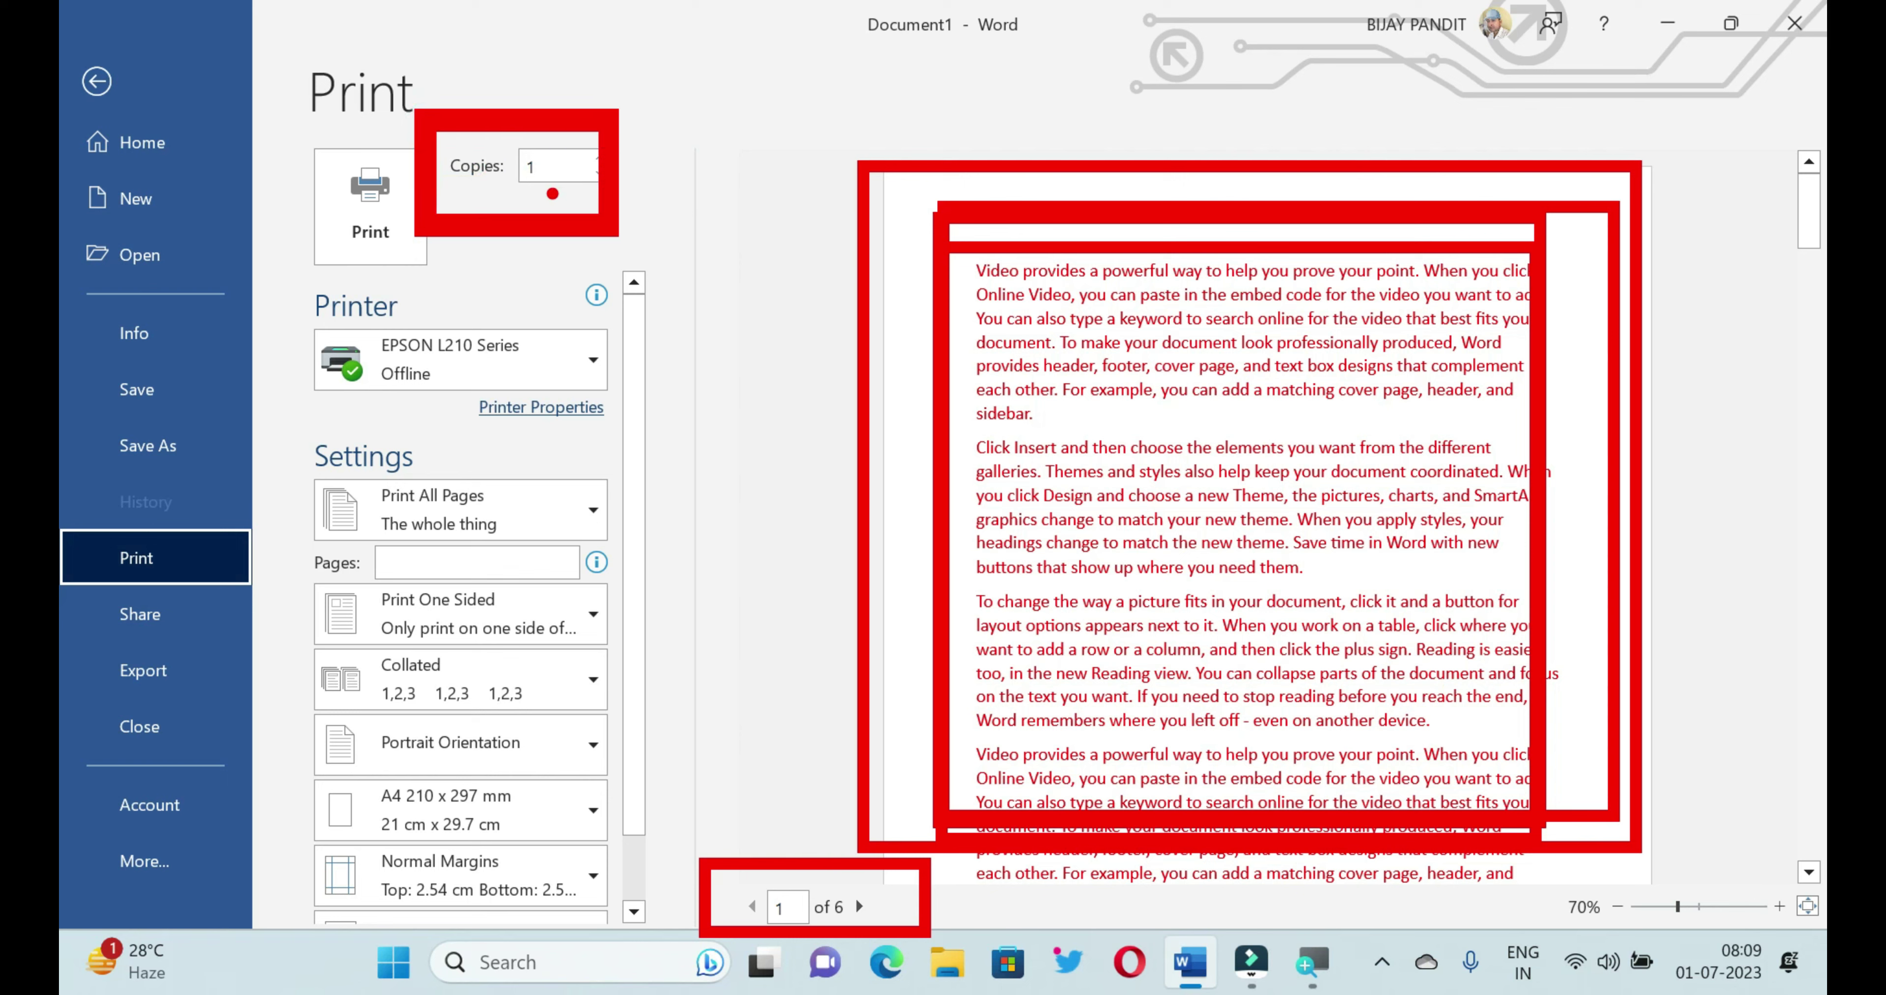
{"action": "double_click", "coordinate": [547, 166]}
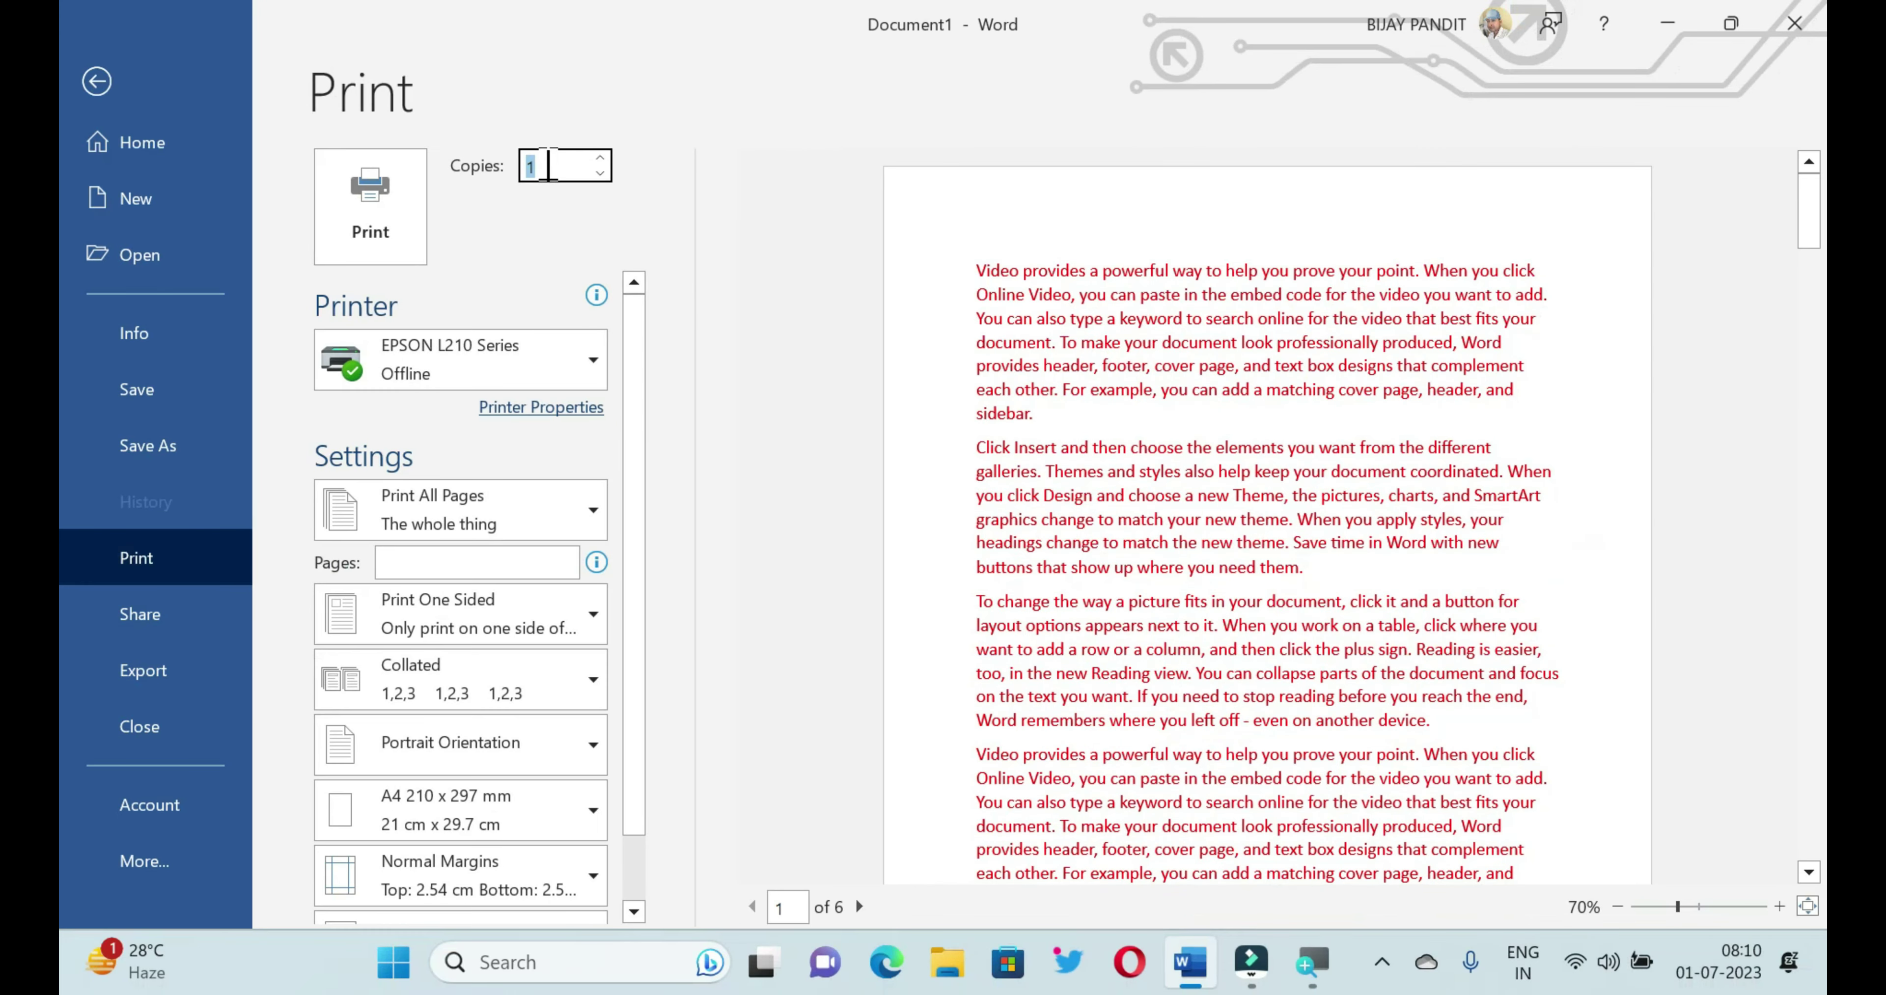
Step: Set Copies to 5 and zoom the preview out to show all six pages at 20%
{"action": "type", "text": "5"}
{"action": "scroll", "coordinate": [1179, 388], "scroll_direction": "down", "scroll_amount": 2}
{"action": "left_click", "coordinate": [1618, 906]}
{"action": "left_click", "coordinate": [1617, 905]}
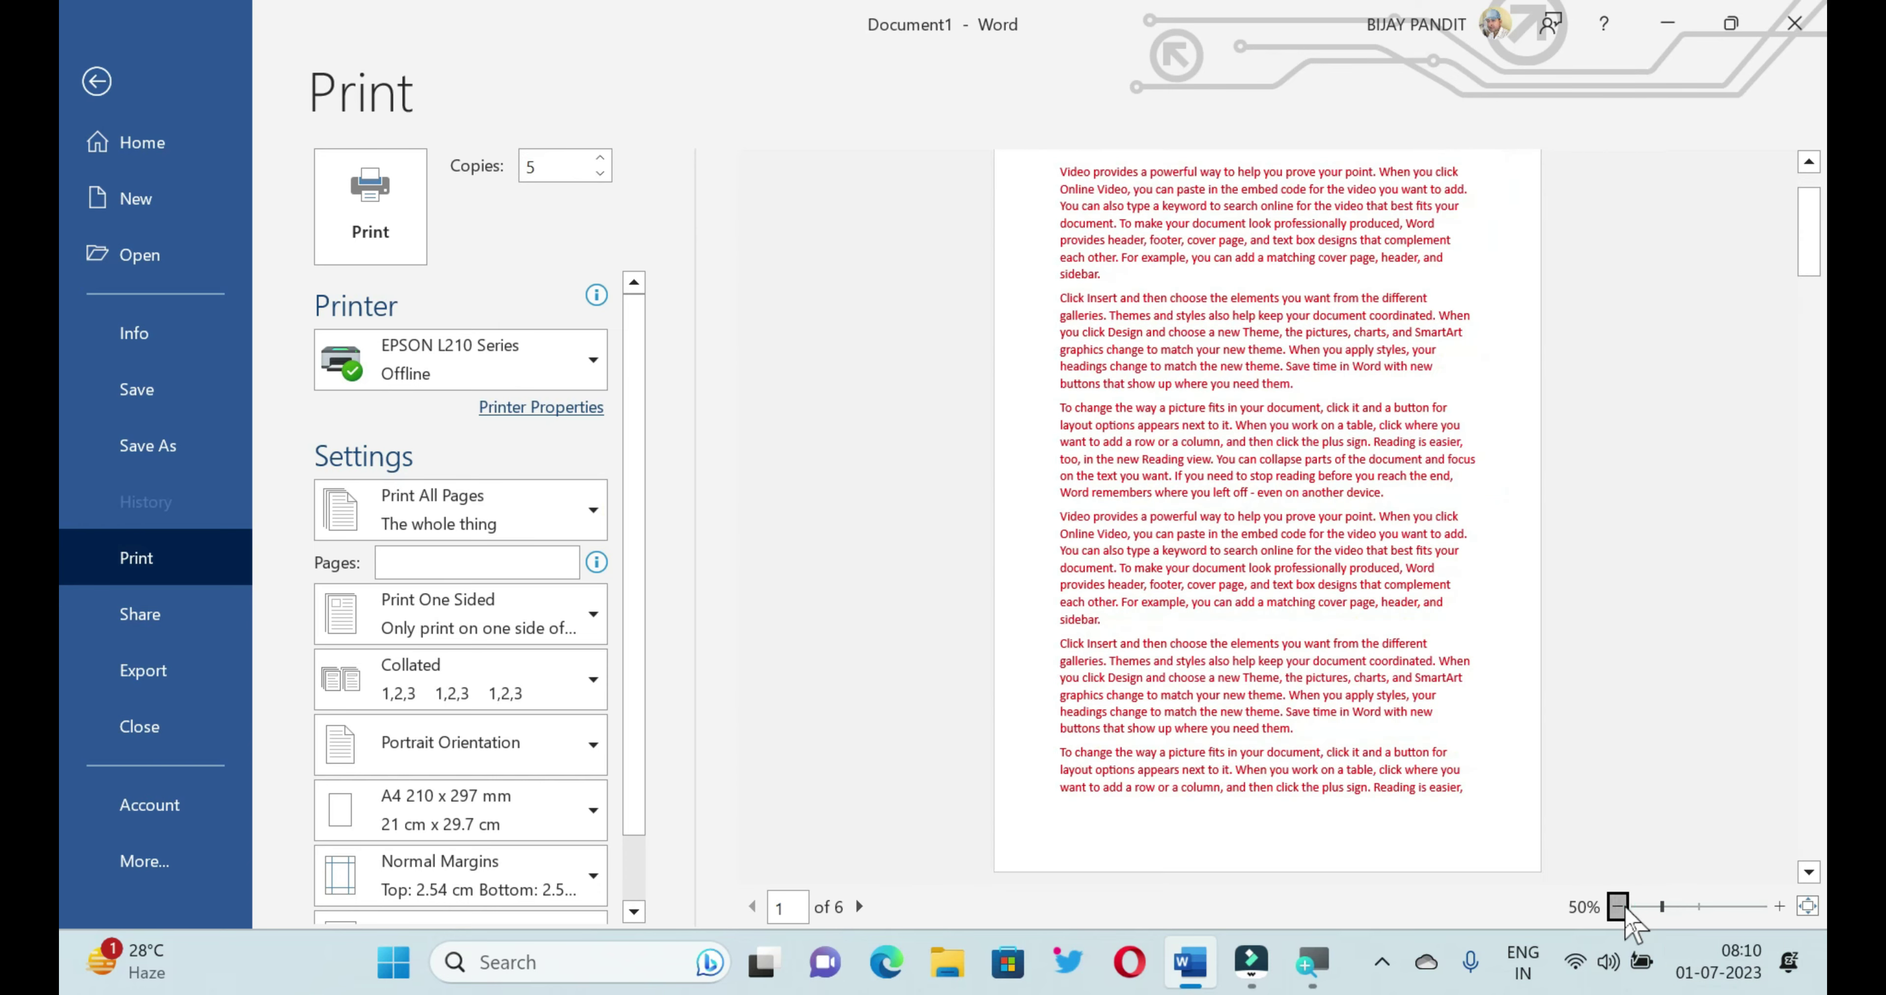
{"action": "left_click", "coordinate": [1617, 906]}
{"action": "left_click", "coordinate": [1618, 905]}
{"action": "left_click", "coordinate": [1618, 905]}
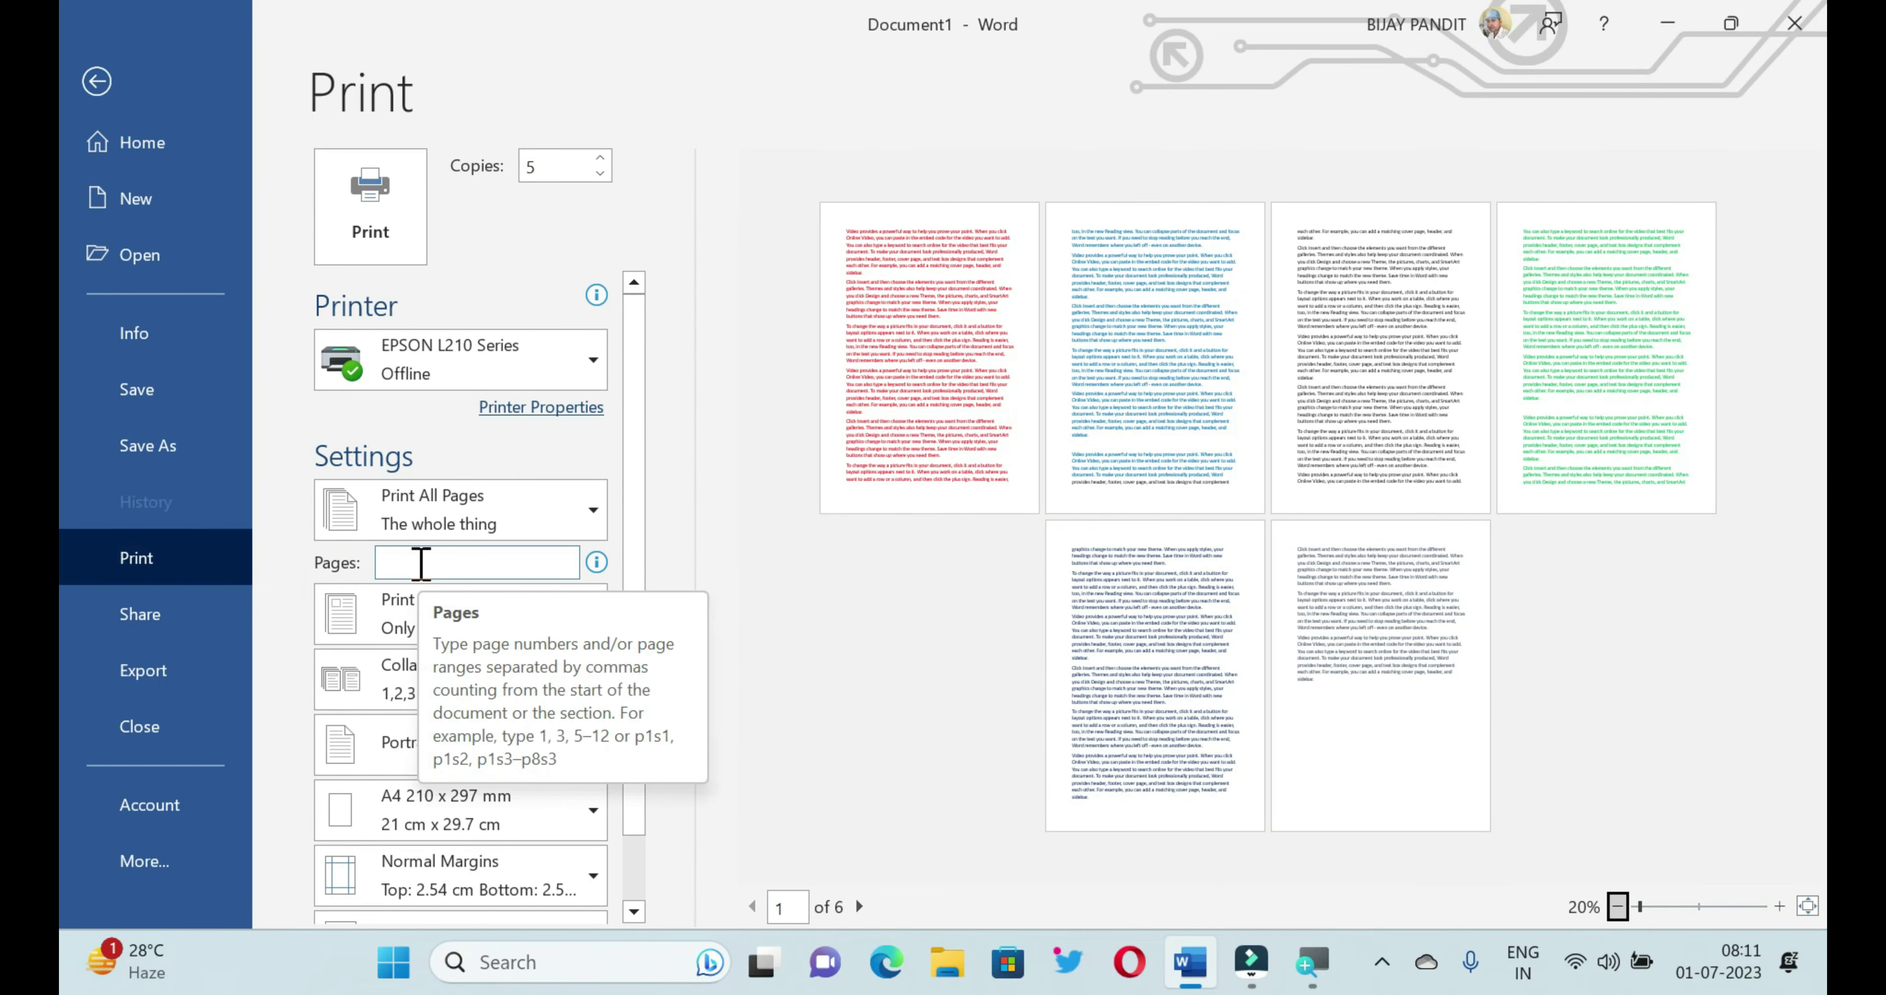
Step: Enter pages 1,3,4,6 in the Pages box, marking pages 2 and 5 as skipped
{"action": "left_click", "coordinate": [420, 563]}
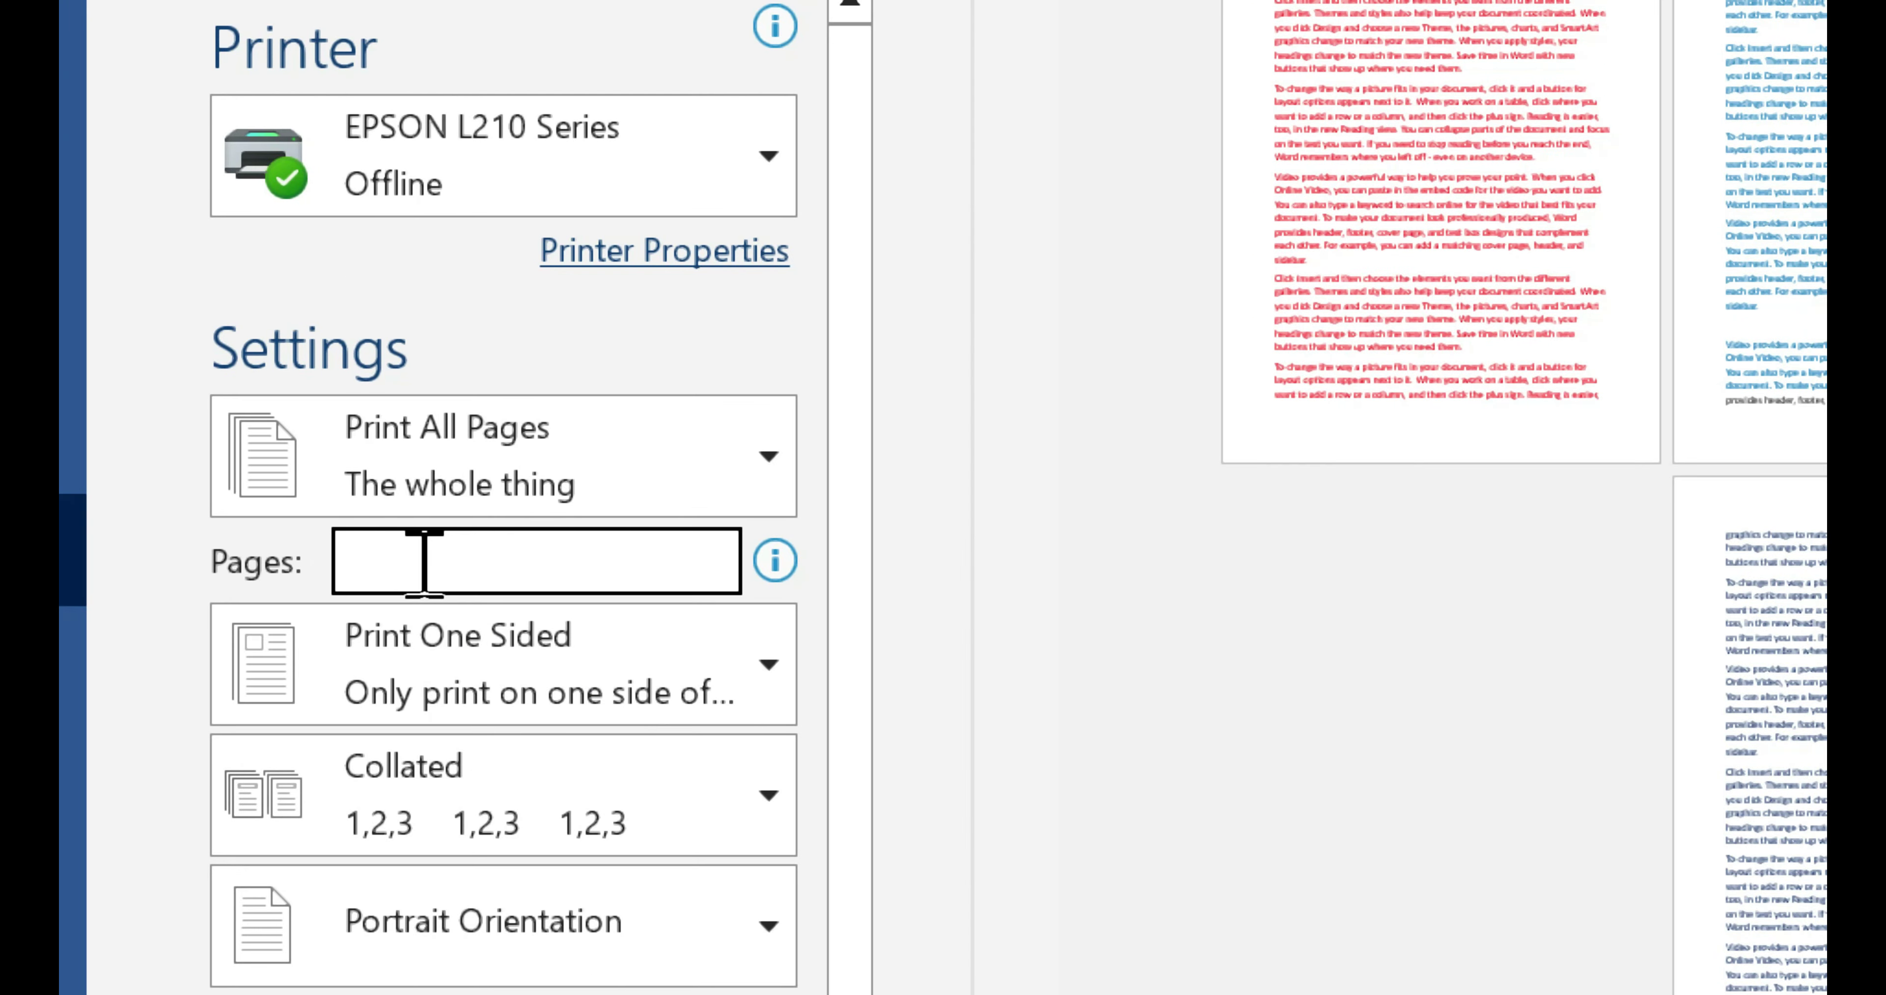
{"action": "type", "text": "1"}
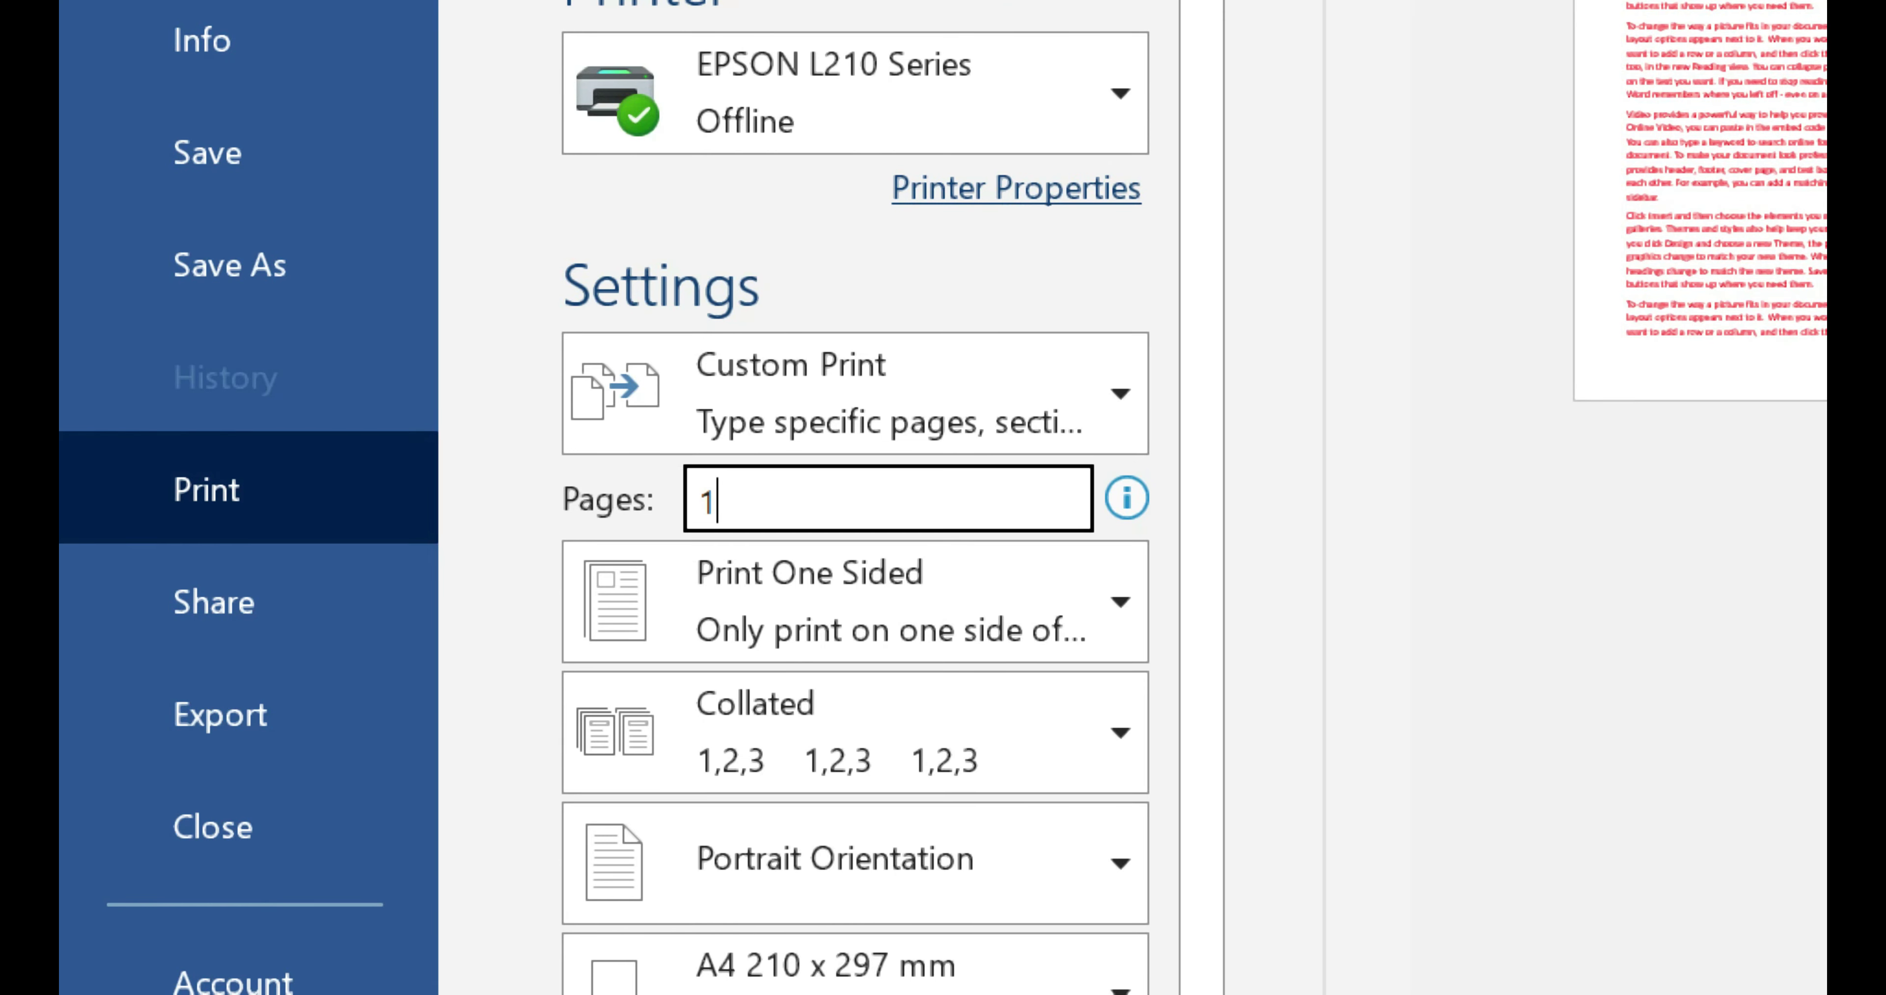
{"action": "type", "text": ",3,"}
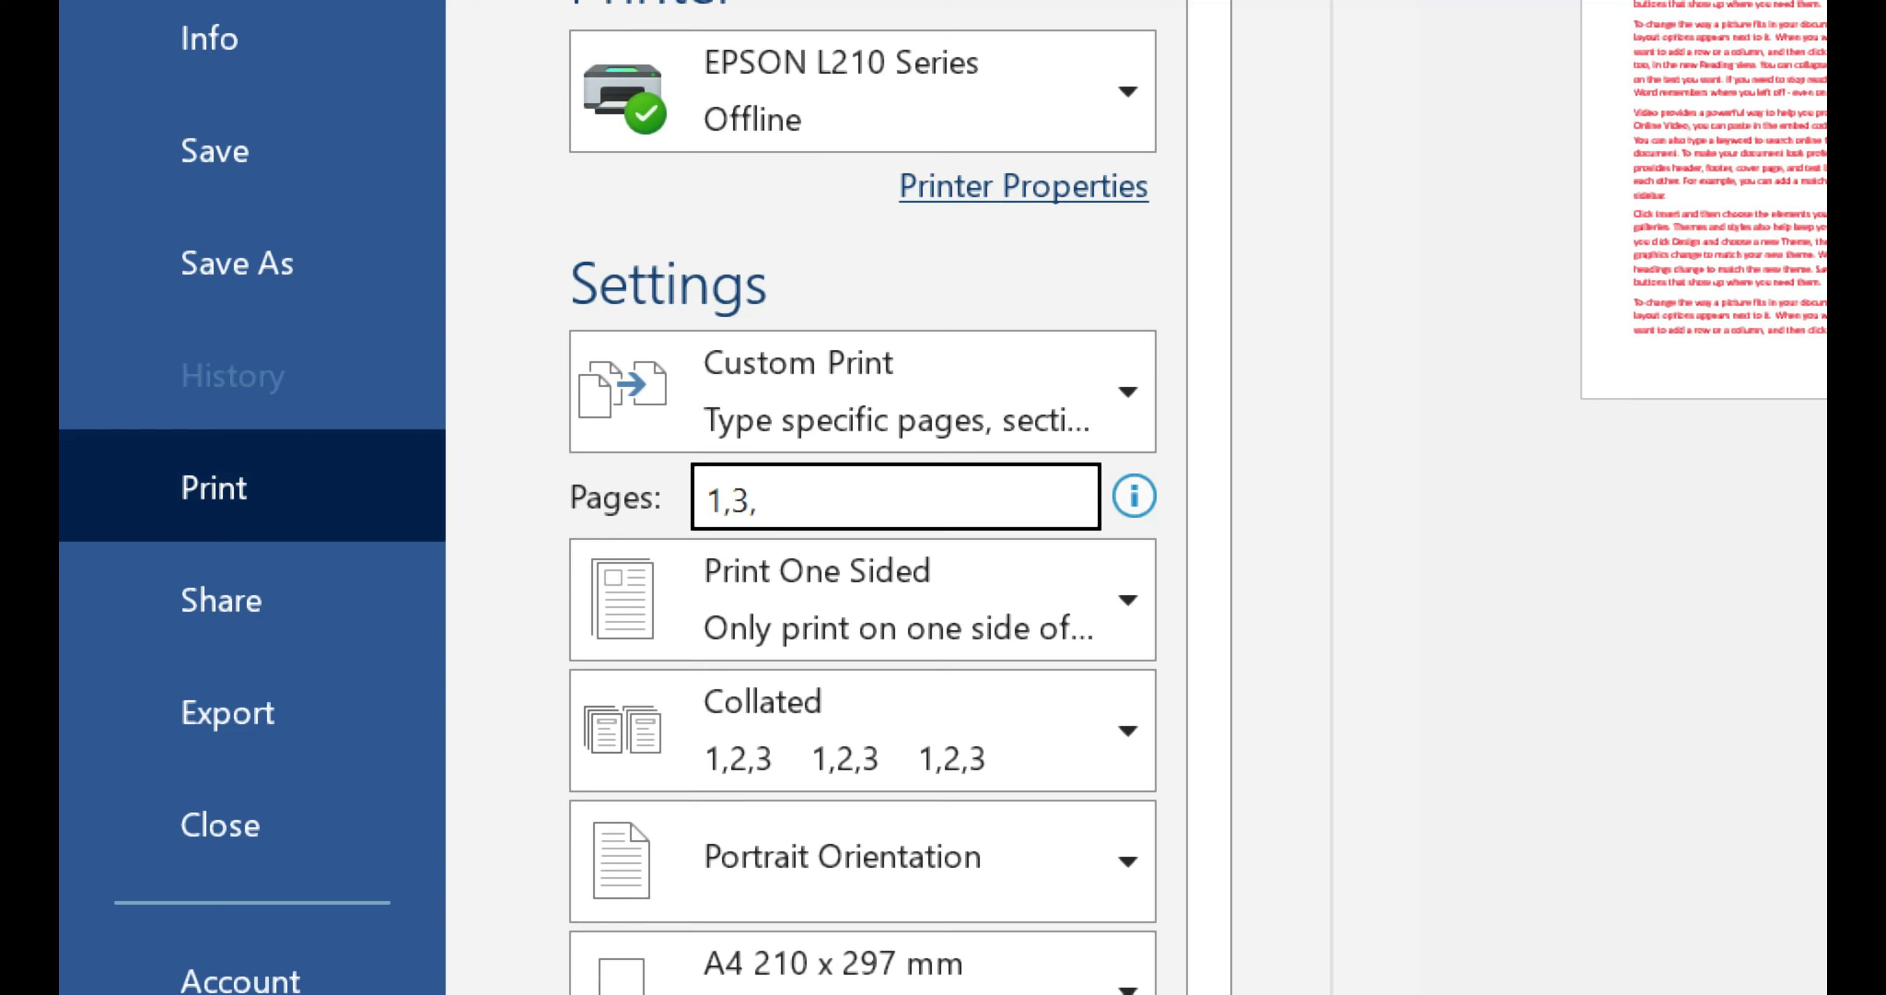
{"action": "type", "text": "4,"}
{"action": "type", "text": "6"}
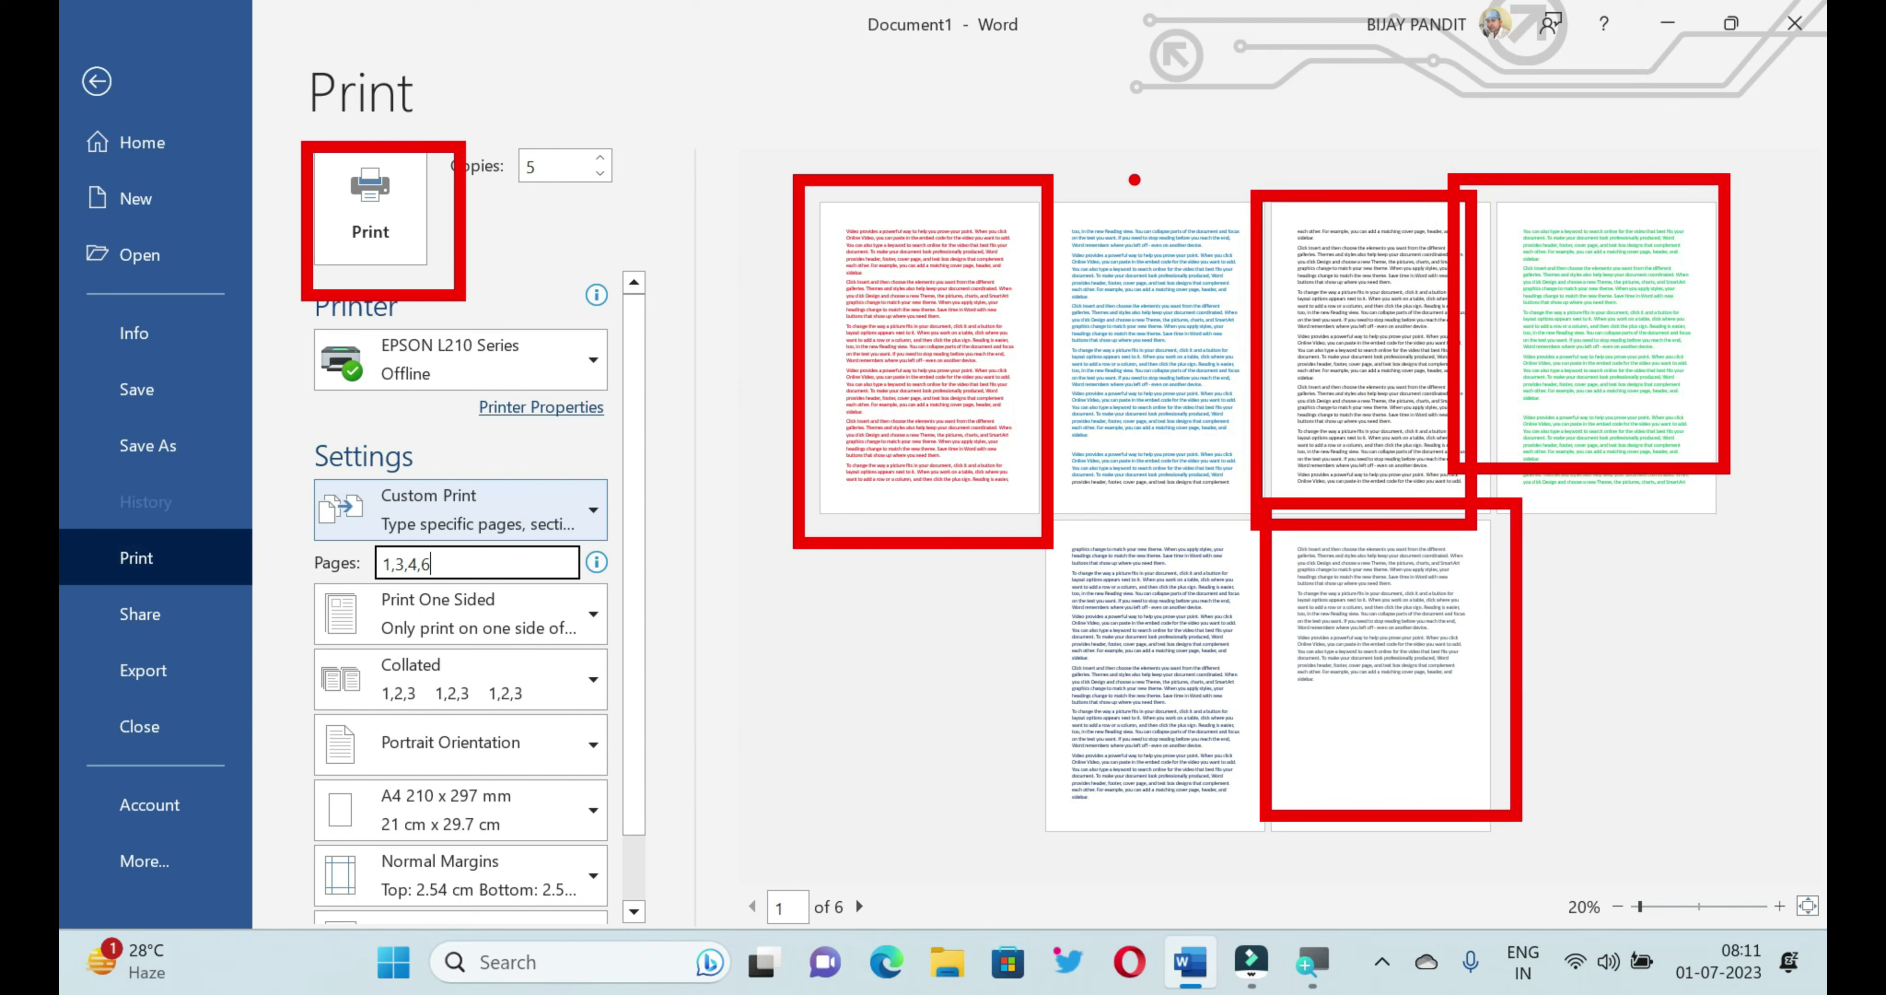
{"action": "left_click_drag", "start_coordinate": [1086, 237], "coordinate": [1253, 487]}
{"action": "left_click_drag", "start_coordinate": [1197, 228], "coordinate": [1072, 464]}
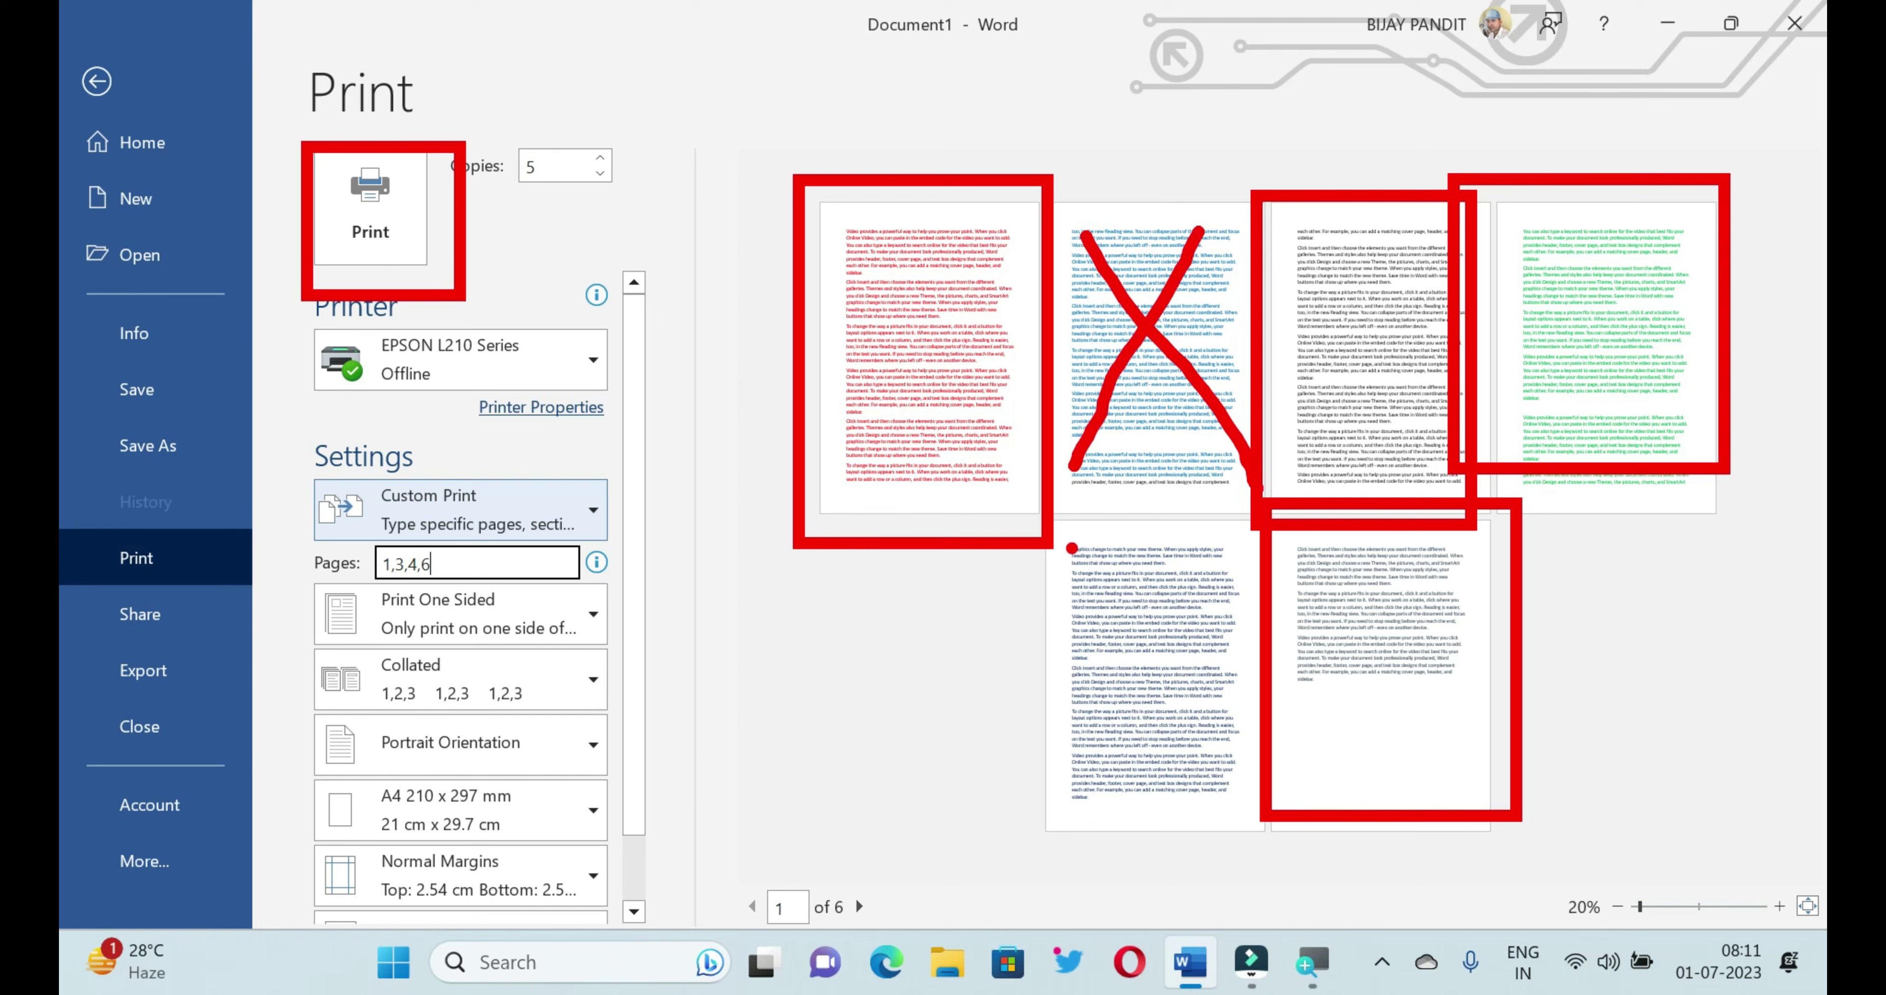
{"action": "left_click_drag", "start_coordinate": [1070, 547], "coordinate": [1217, 753]}
{"action": "left_click_drag", "start_coordinate": [1177, 526], "coordinate": [1069, 724]}
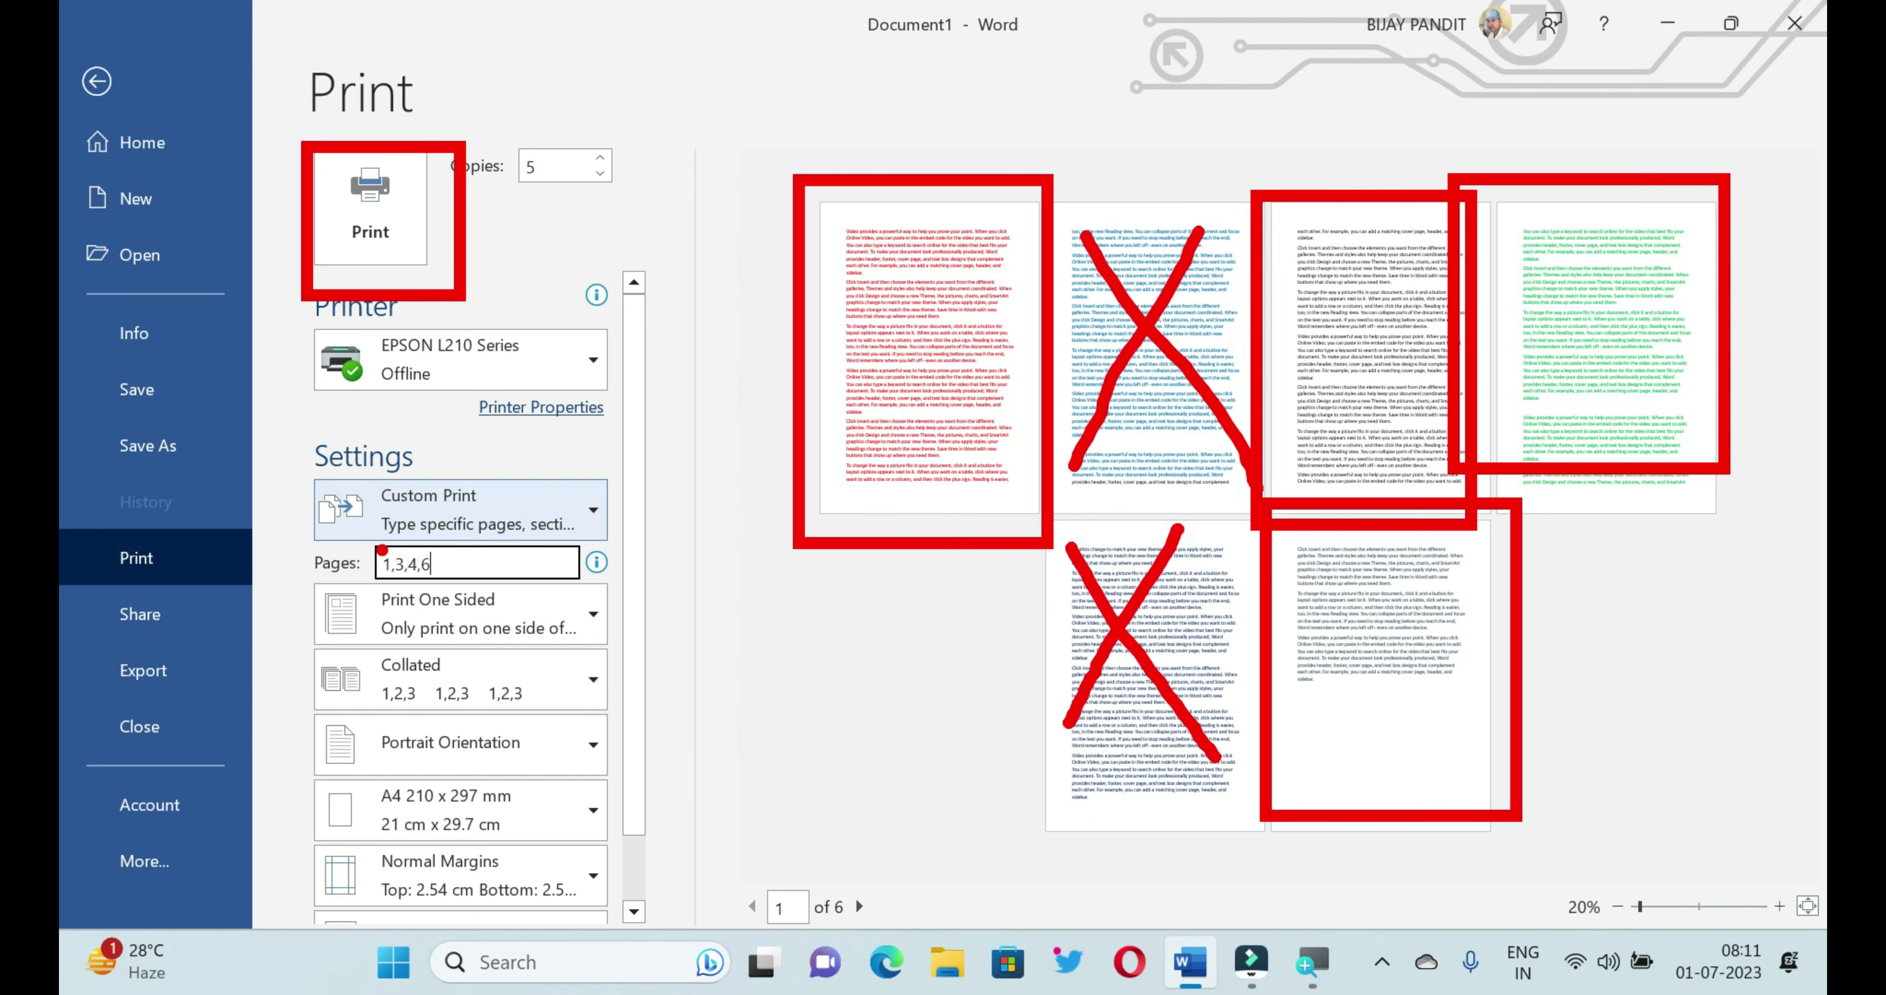
{"action": "left_click_drag", "start_coordinate": [290, 534], "coordinate": [624, 597]}
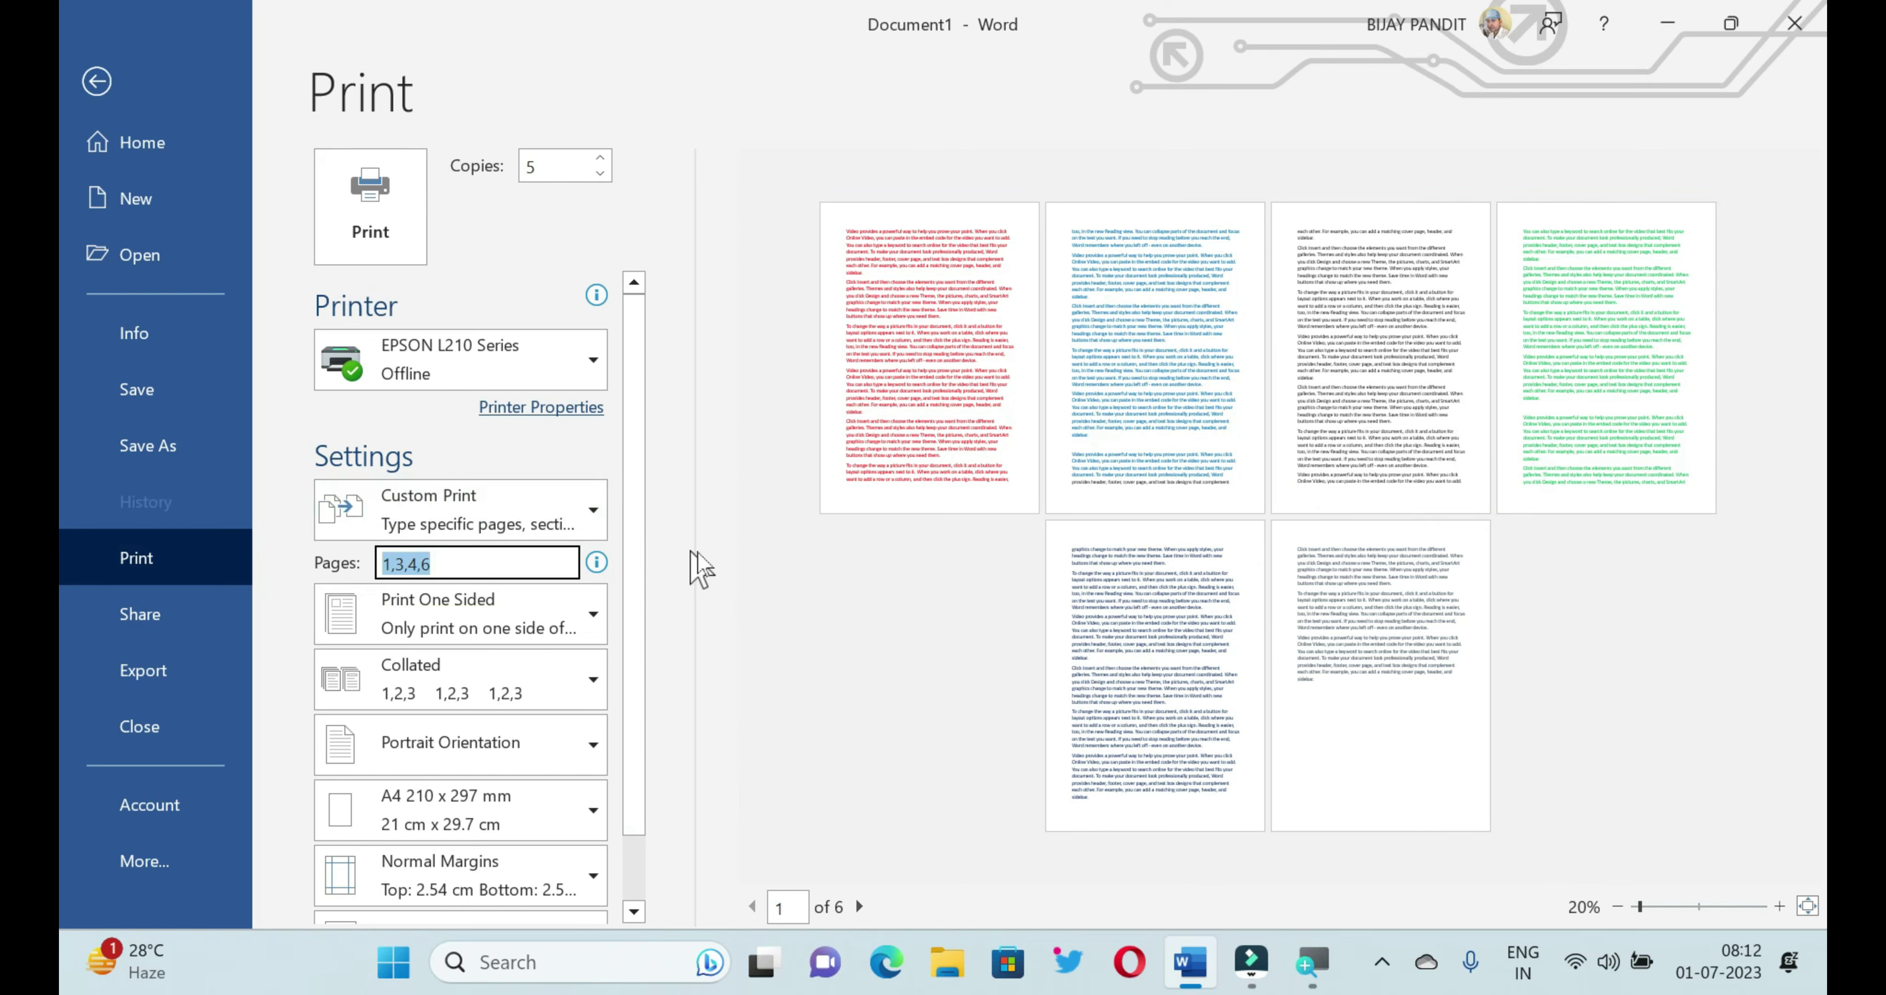
{"action": "scroll", "coordinate": [929, 609], "scroll_direction": "up", "scroll_amount": 1}
{"action": "scroll", "coordinate": [896, 611], "scroll_direction": "up", "scroll_amount": 2}
{"action": "scroll", "coordinate": [897, 611], "scroll_direction": "up", "scroll_amount": 1}
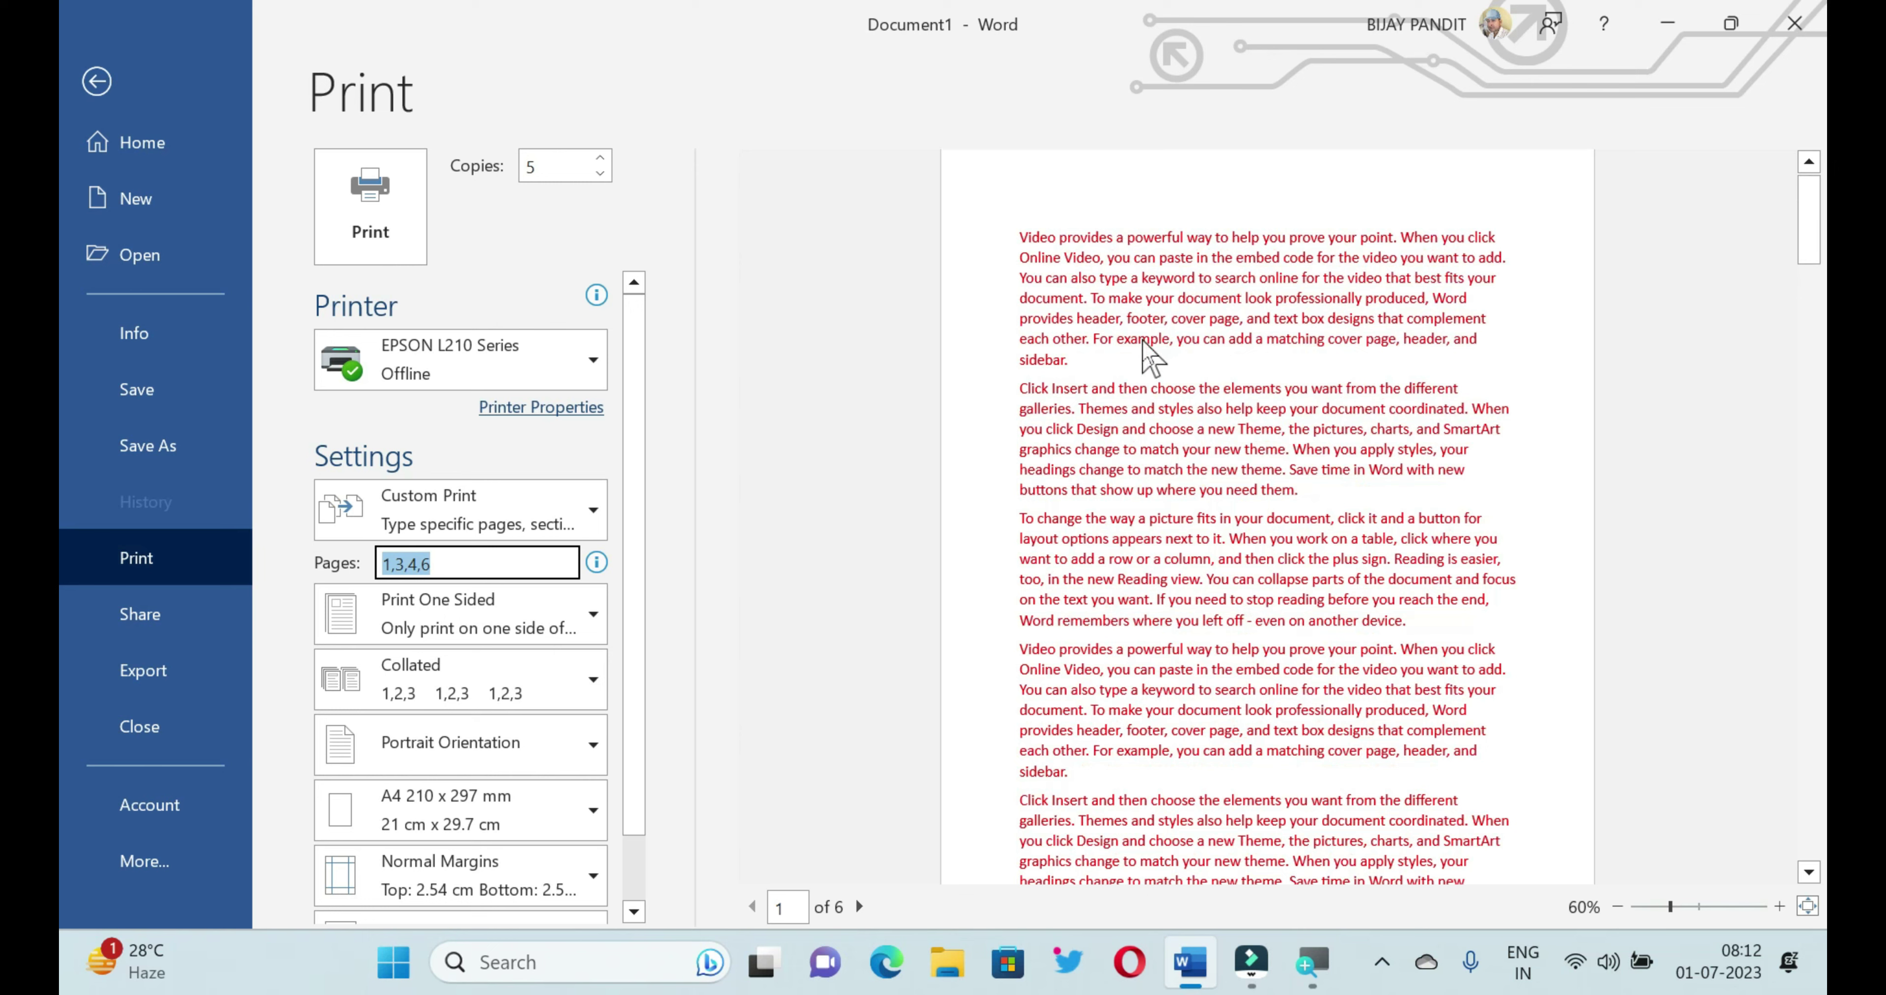
{"action": "left_click_drag", "start_coordinate": [942, 147], "coordinate": [1592, 906]}
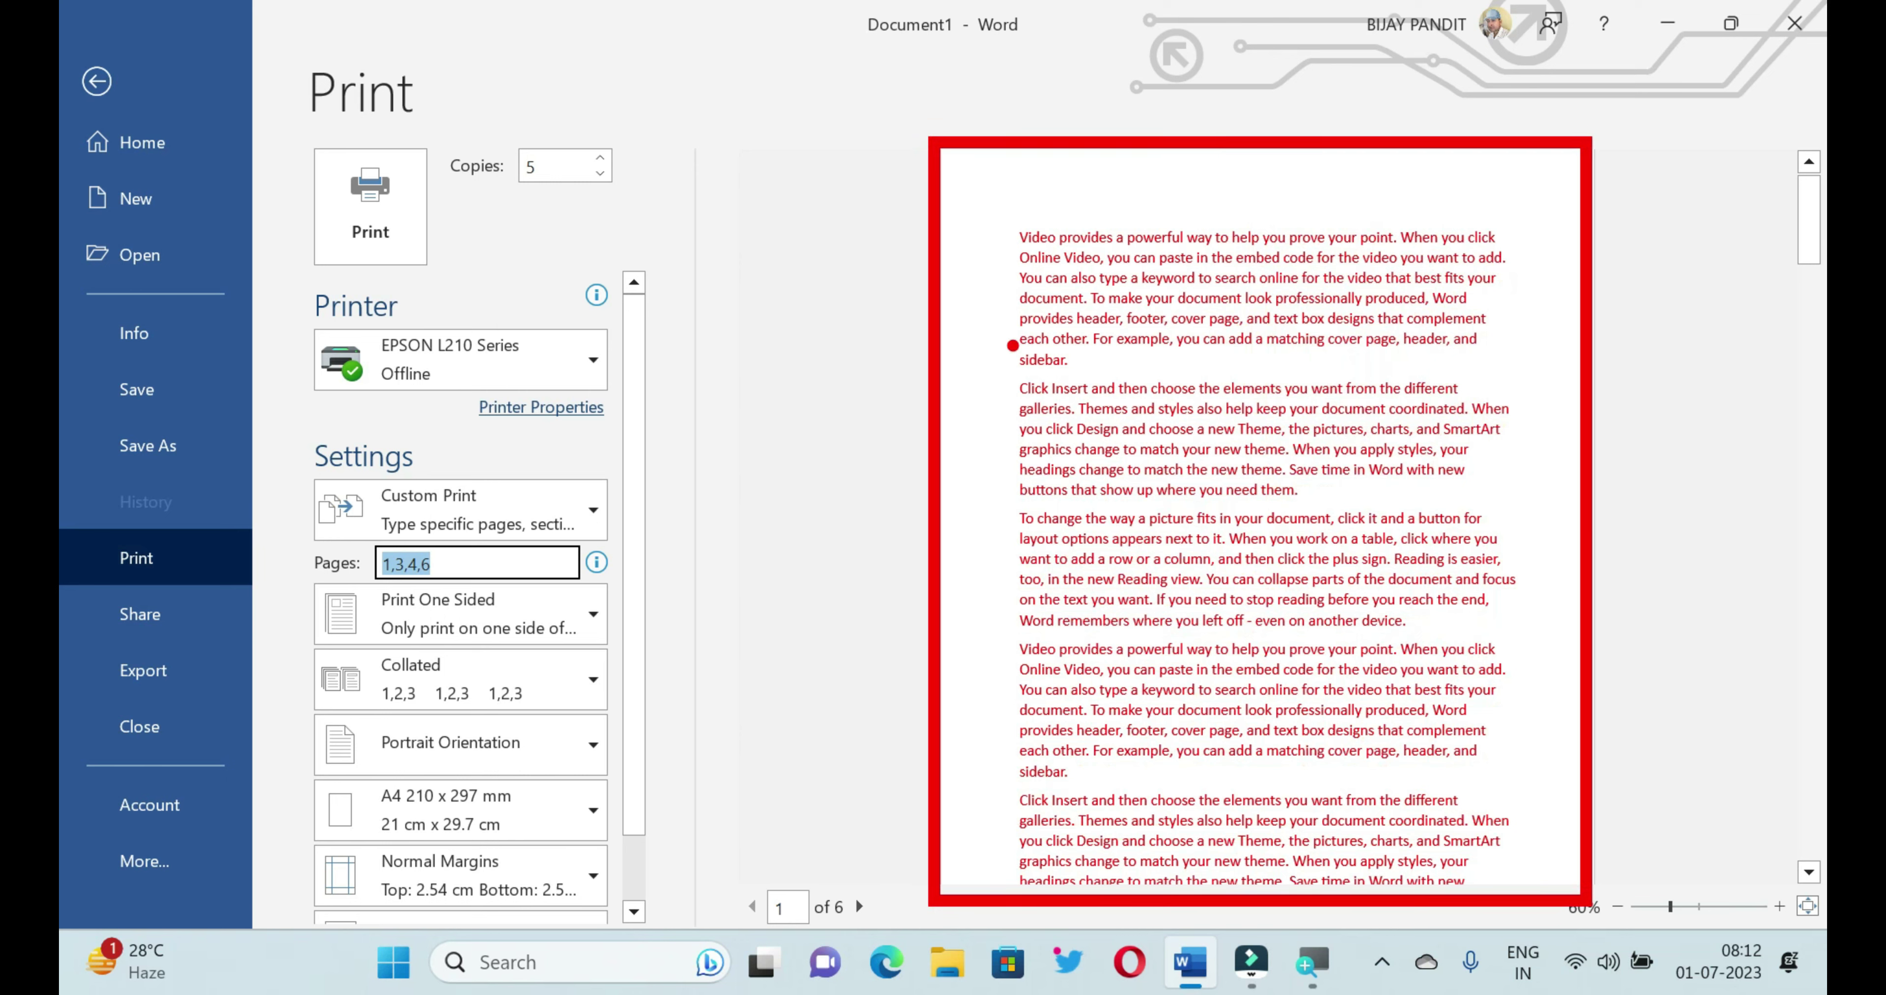
{"action": "left_click_drag", "start_coordinate": [1034, 167], "coordinate": [1355, 767]}
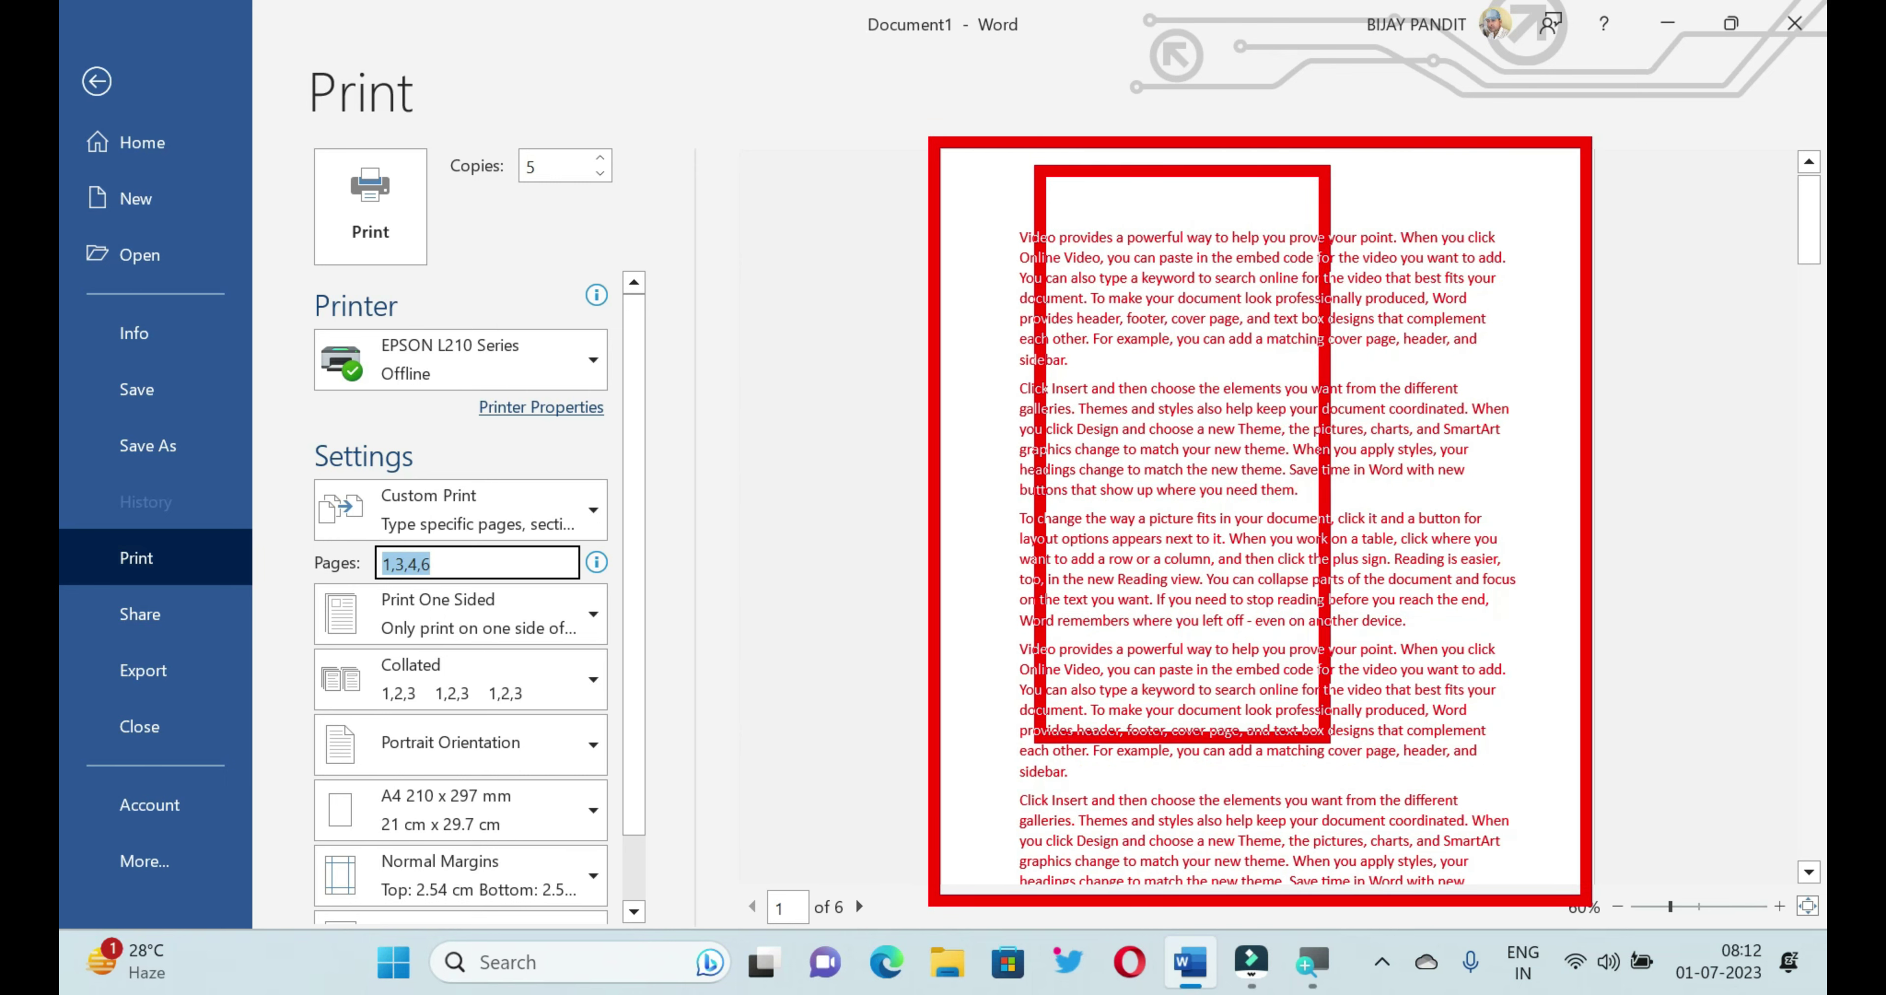
{"action": "key", "text": "Escape"}
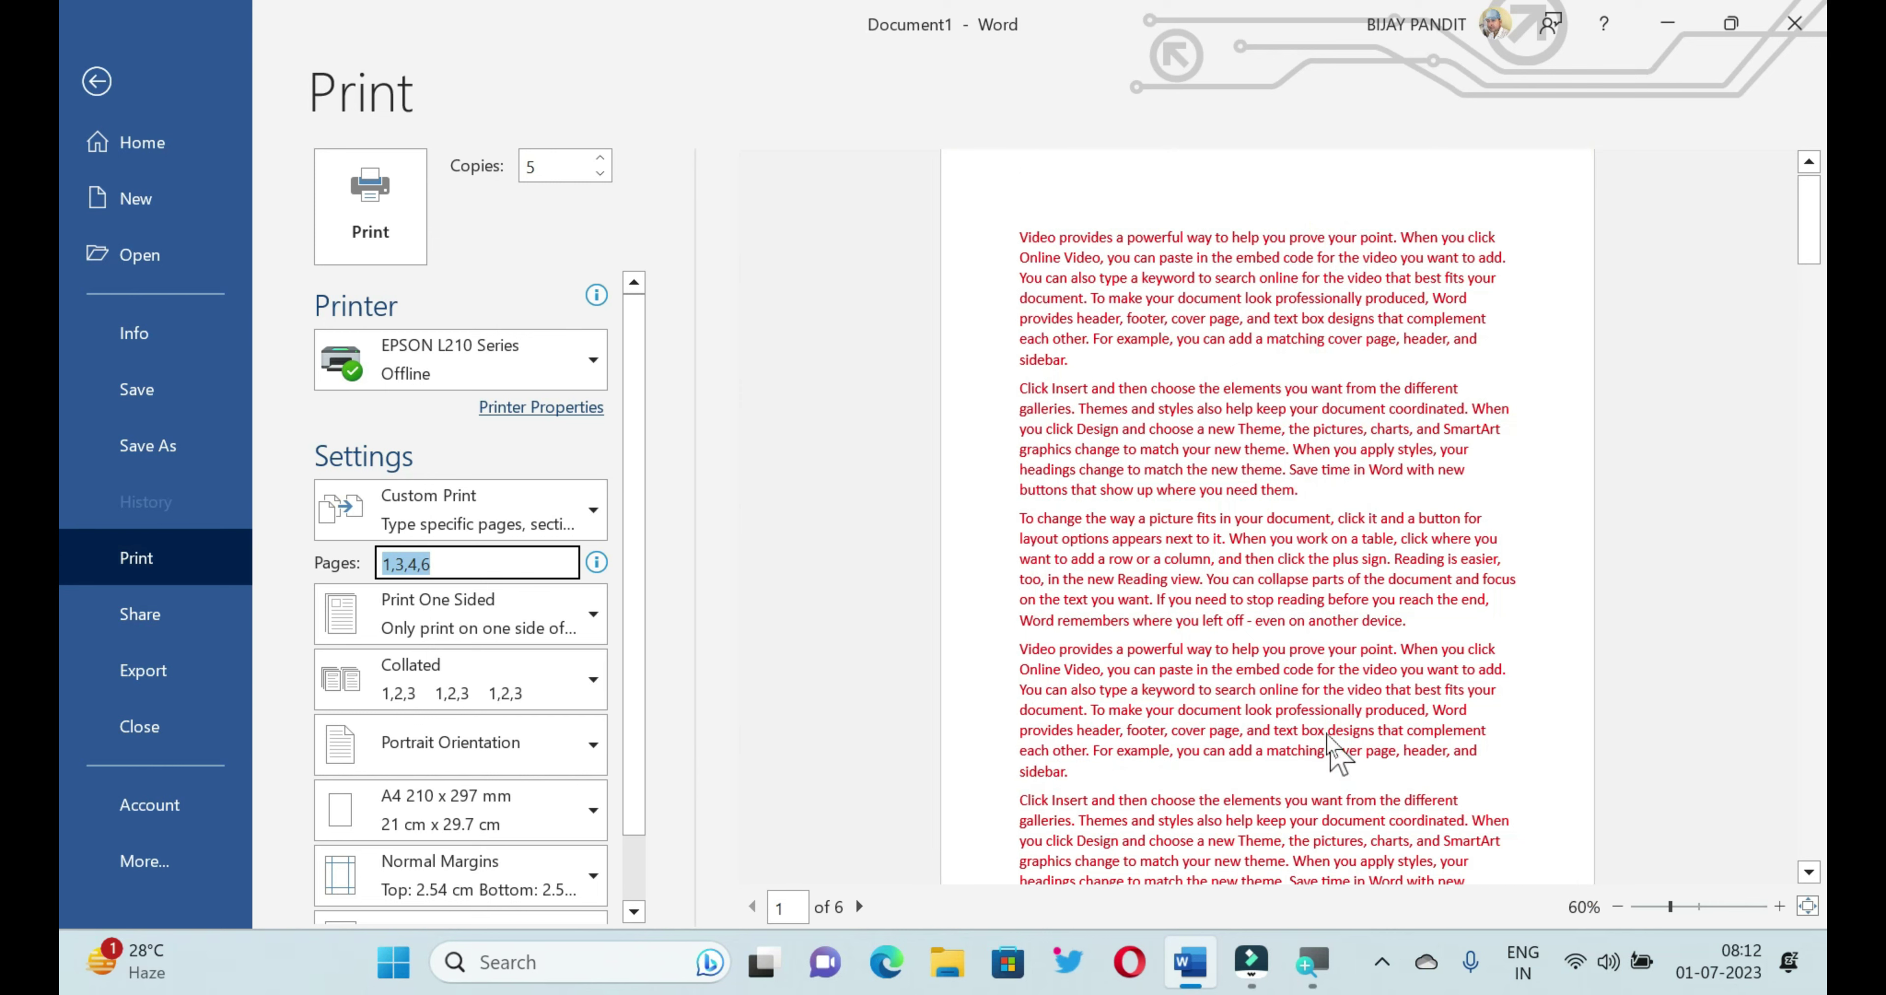
{"action": "left_click_drag", "start_coordinate": [930, 151], "coordinate": [1552, 874]}
{"action": "key", "text": "Escape"}
{"action": "left_click_drag", "start_coordinate": [1355, 702], "coordinate": [774, 378]}
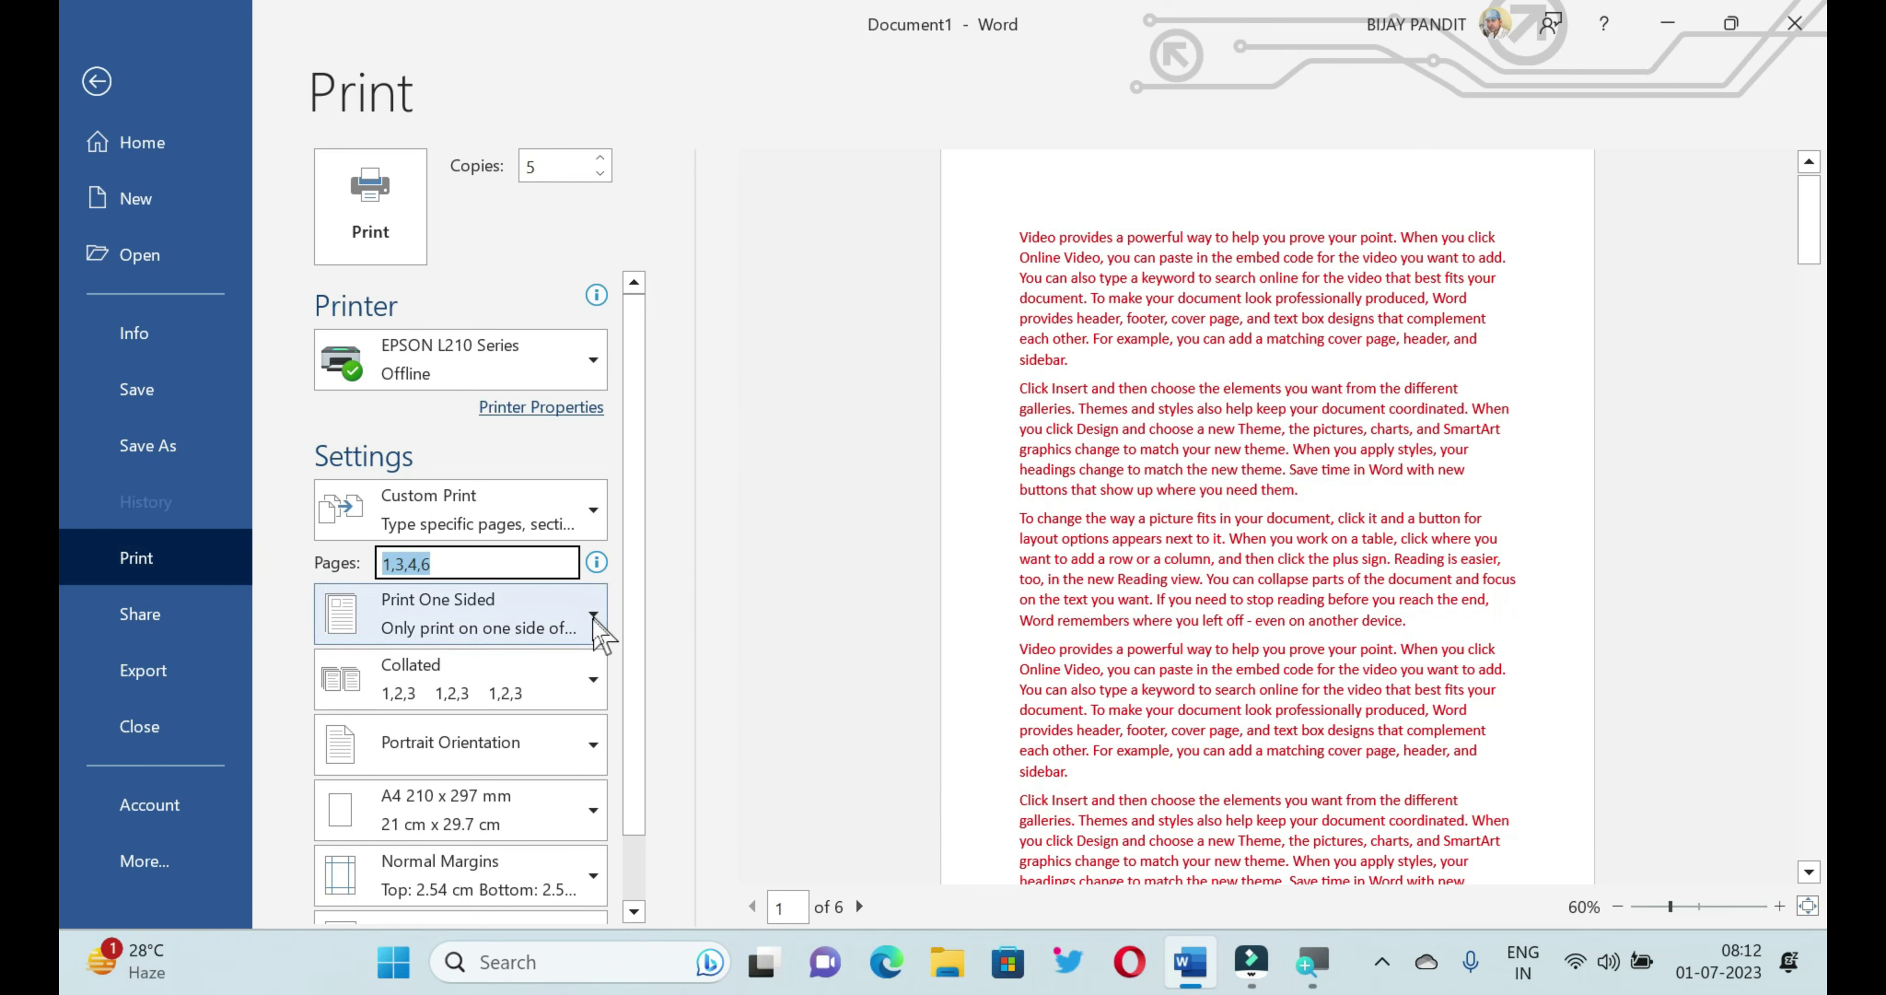
{"action": "scroll", "coordinate": [600, 636], "scroll_direction": "down", "scroll_amount": 1}
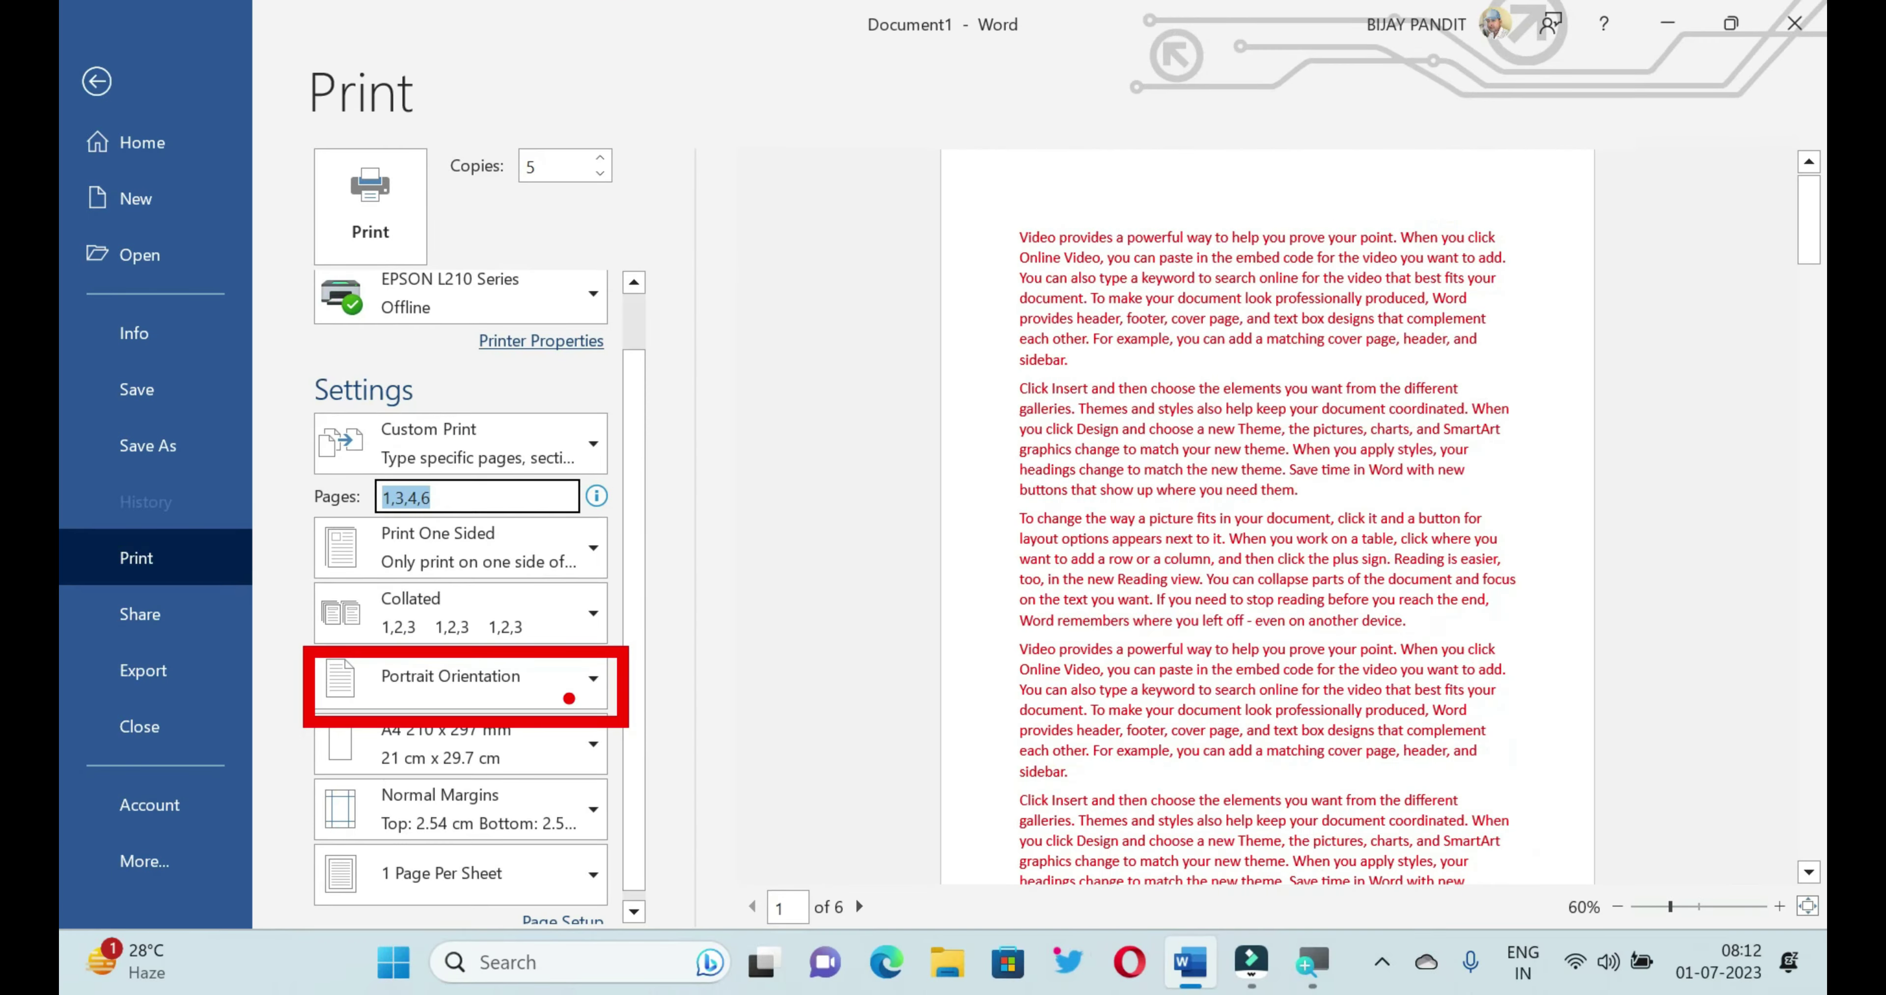
{"action": "left_click", "coordinate": [565, 696]}
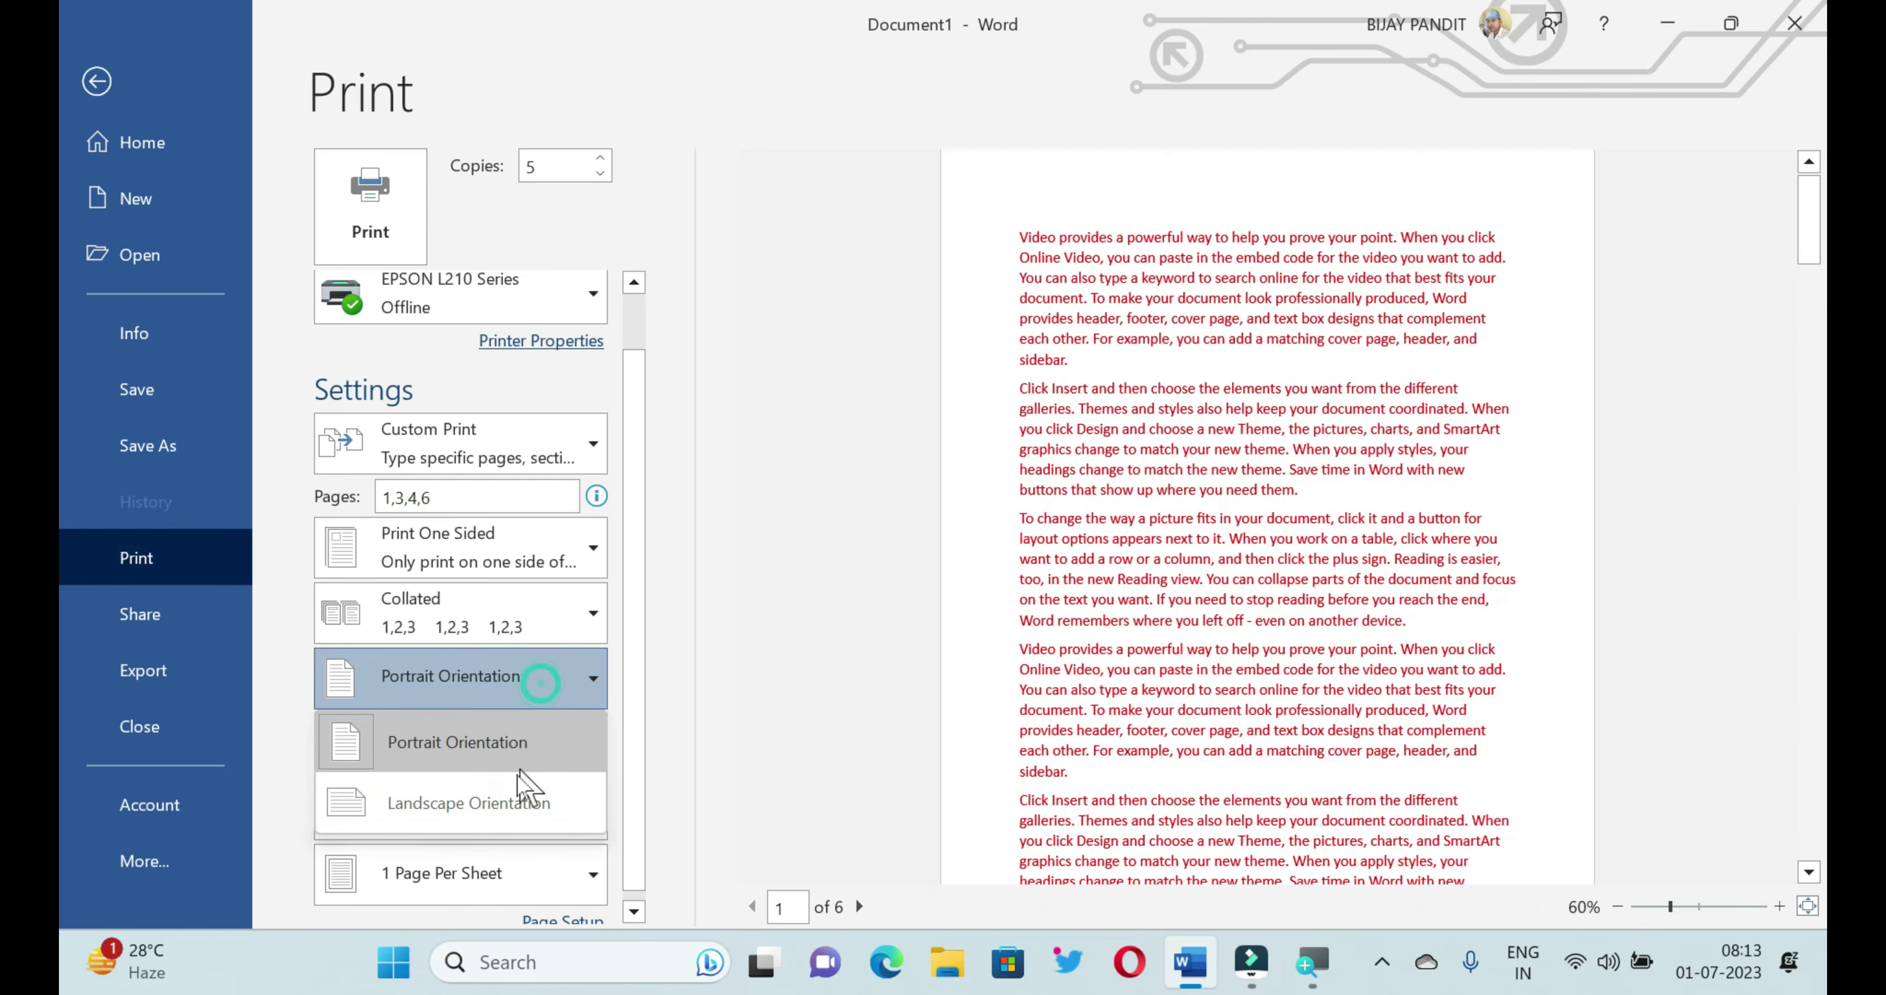
{"action": "left_click", "coordinate": [520, 805]}
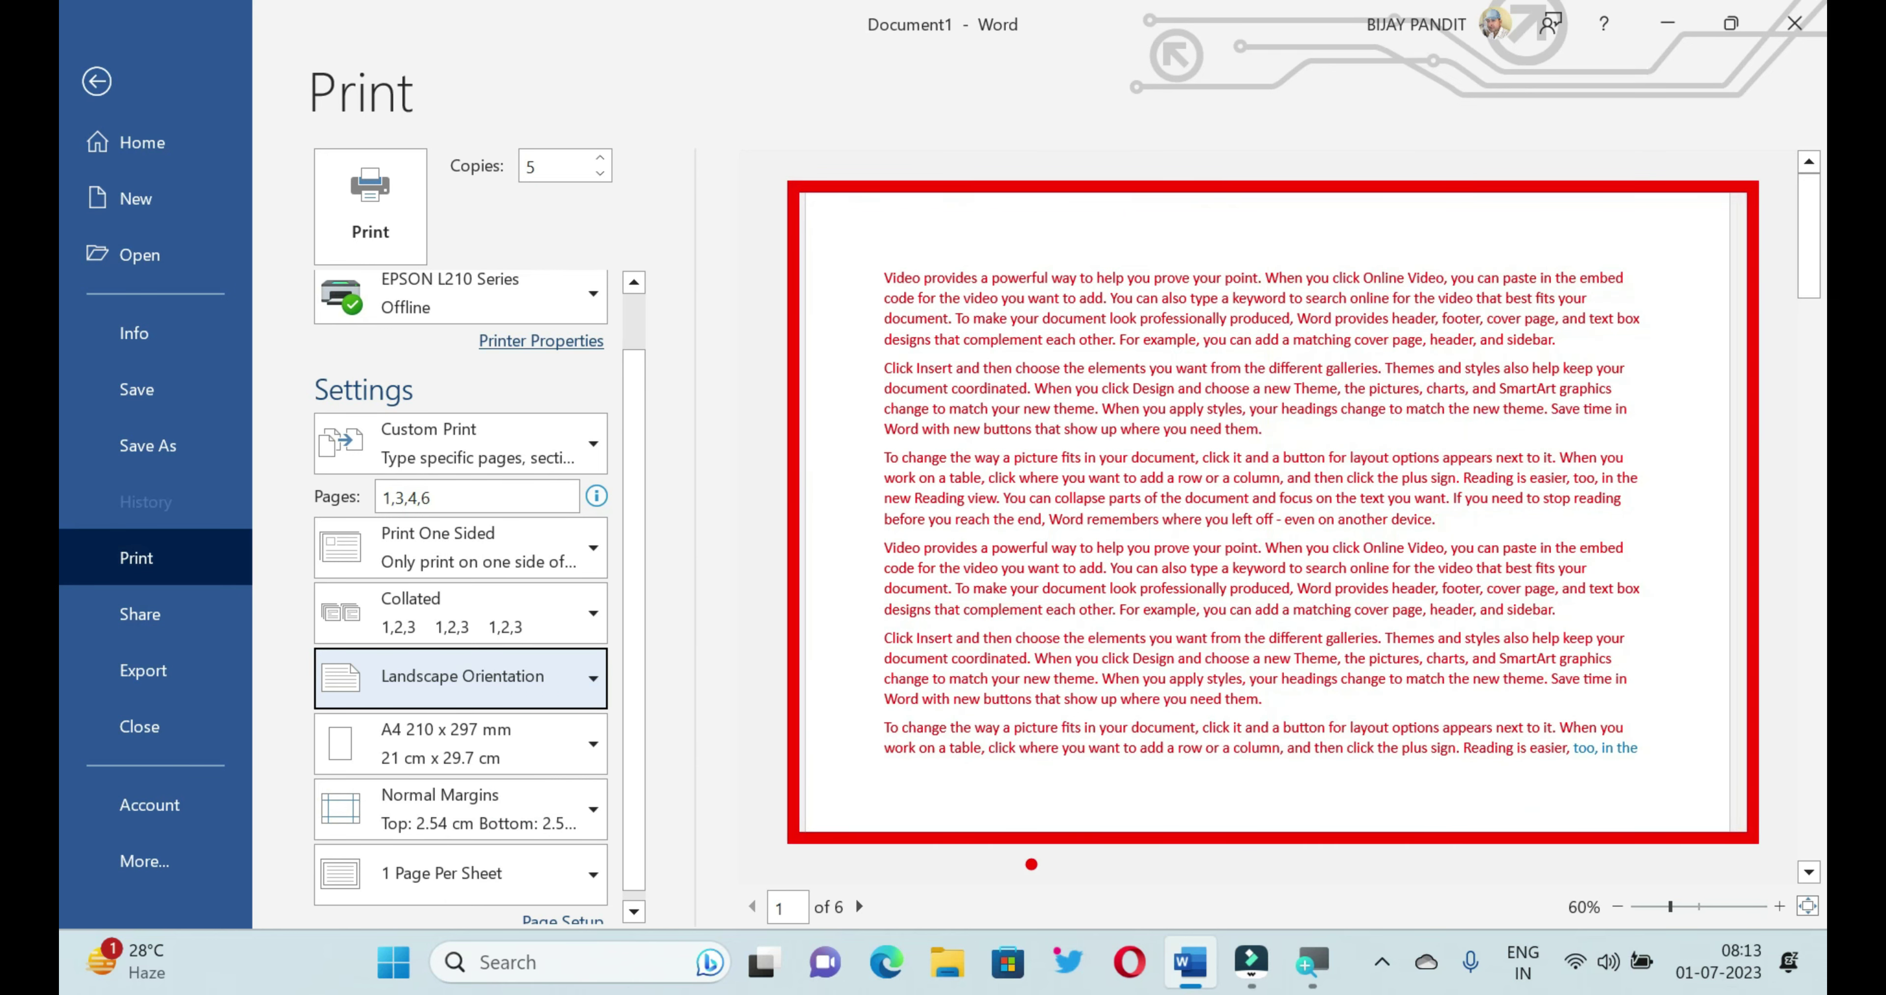
{"action": "left_click", "coordinate": [859, 906]}
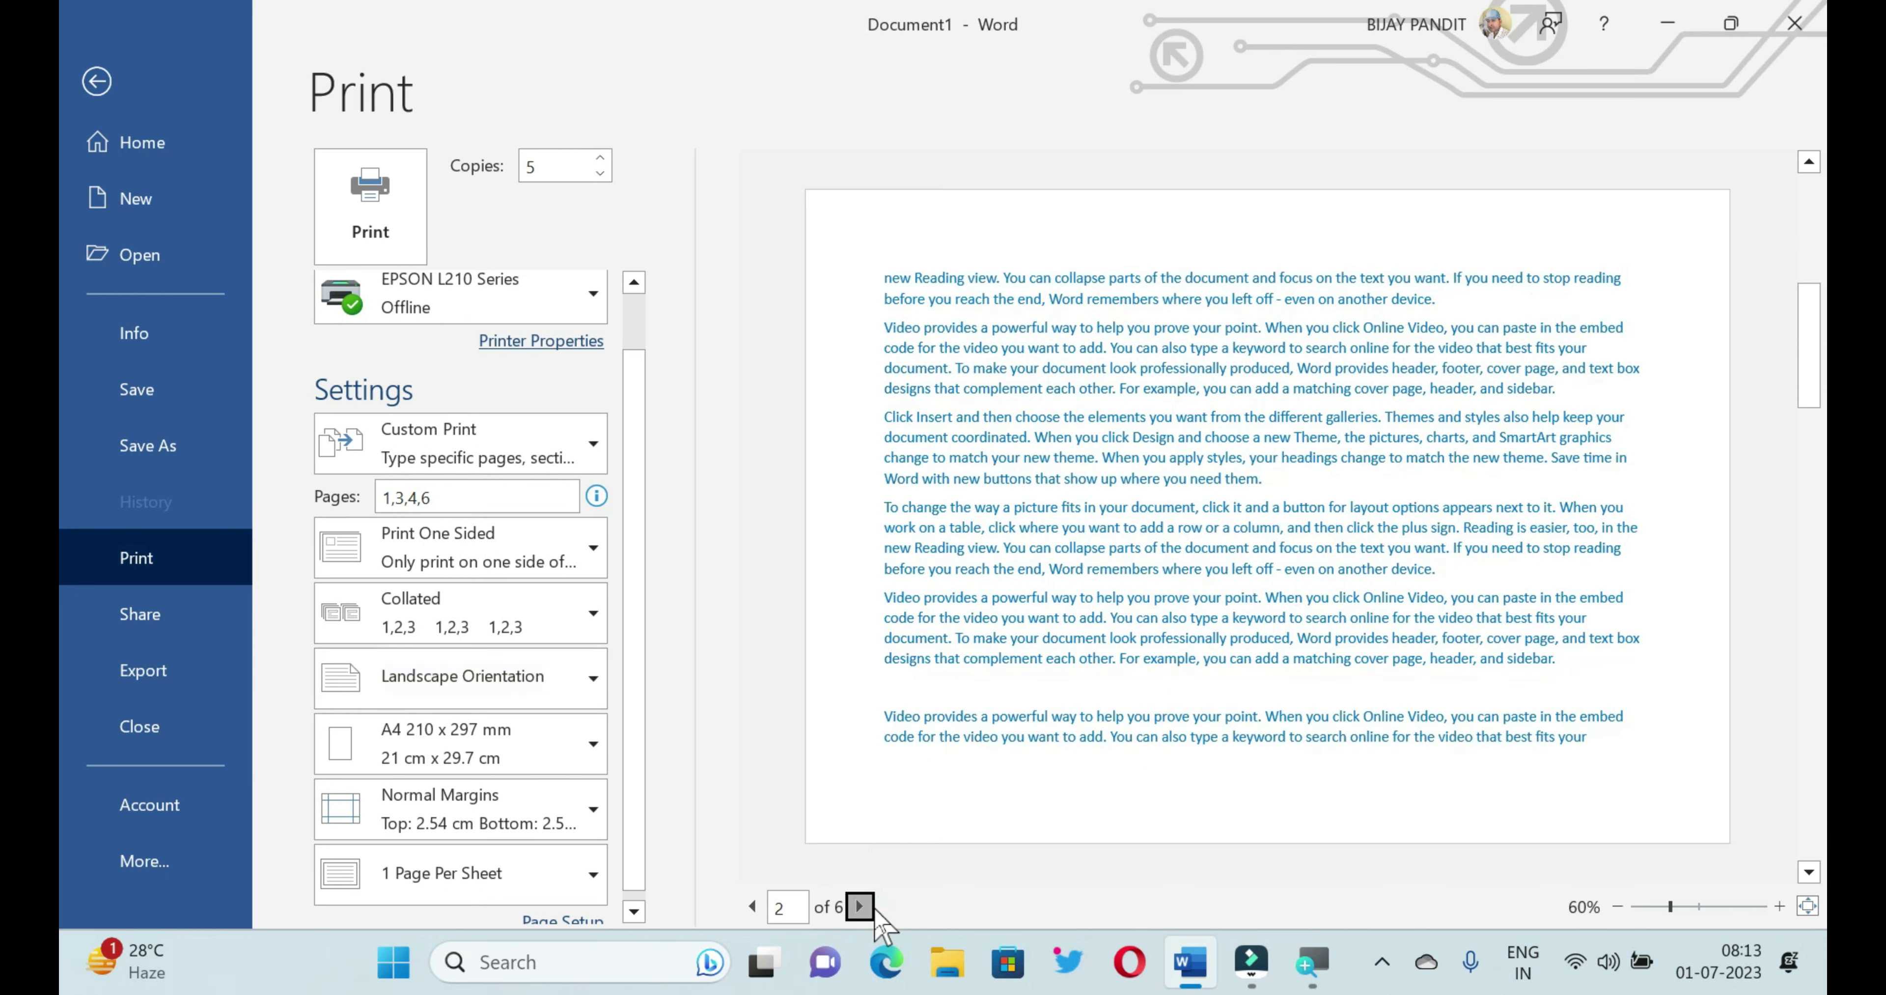
{"action": "left_click", "coordinate": [859, 907]}
{"action": "left_click", "coordinate": [860, 906]}
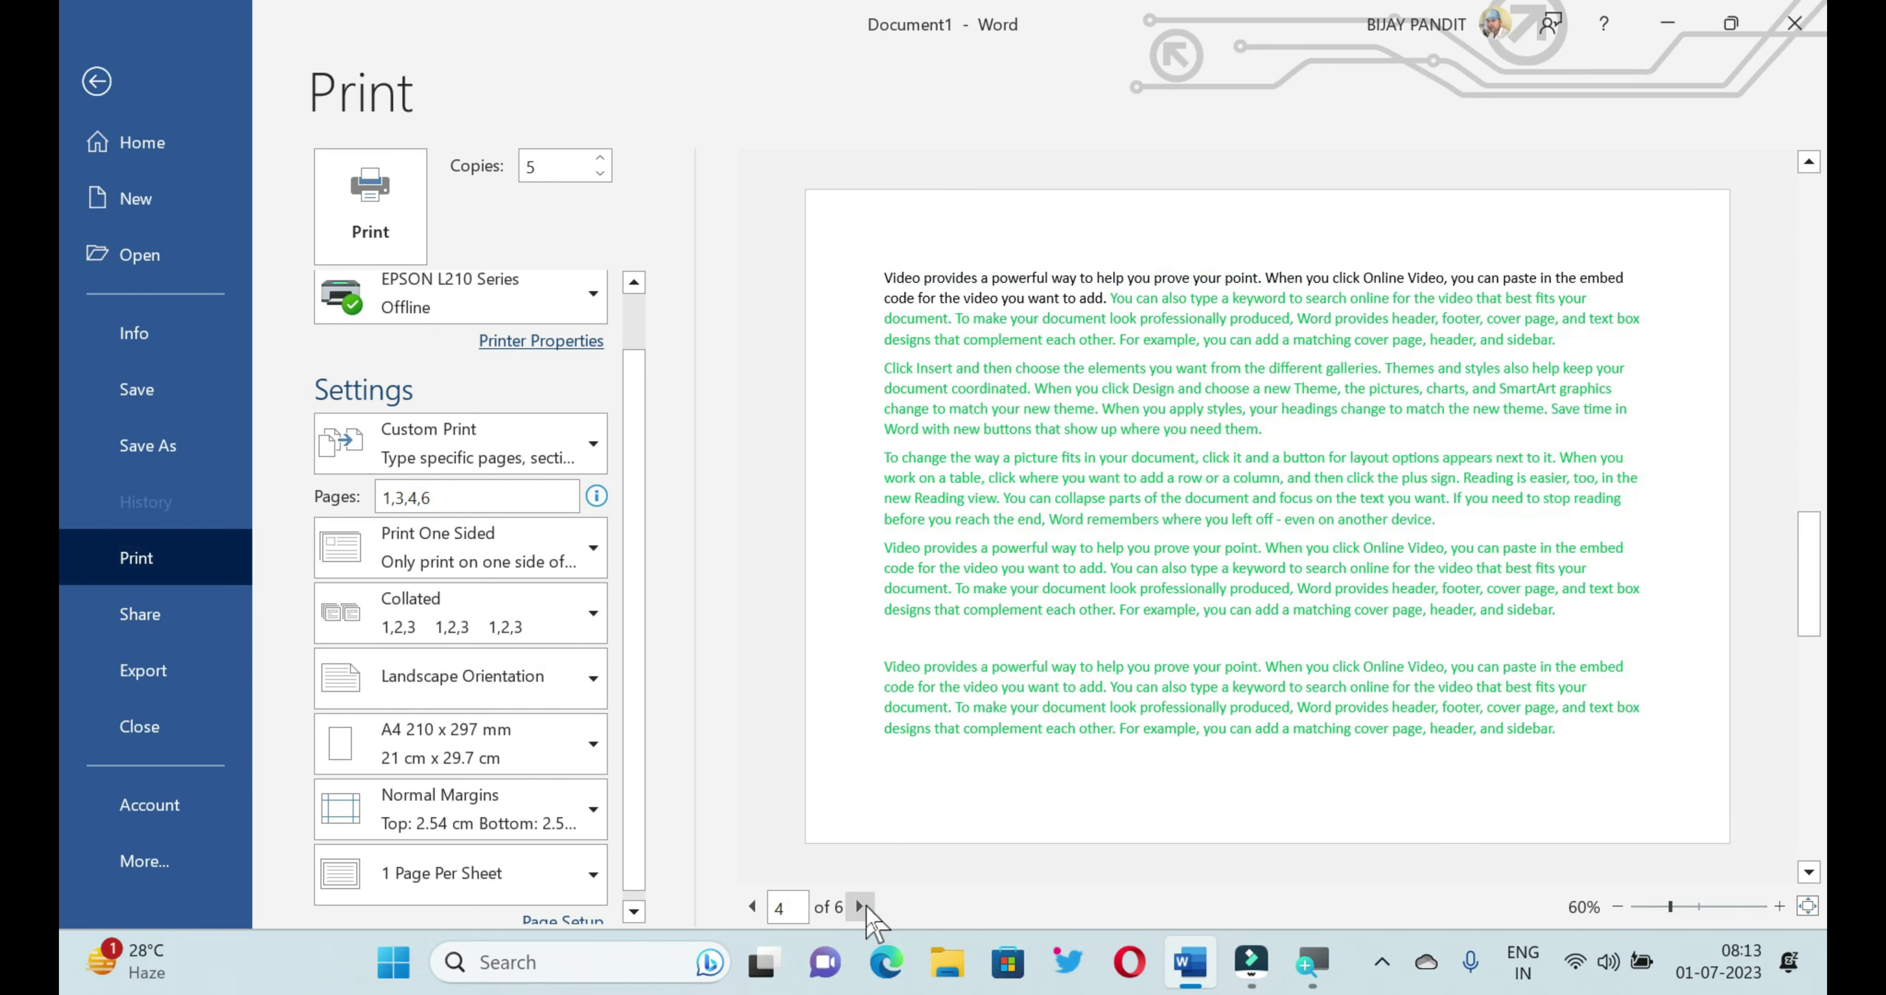
{"action": "left_click", "coordinate": [859, 906]}
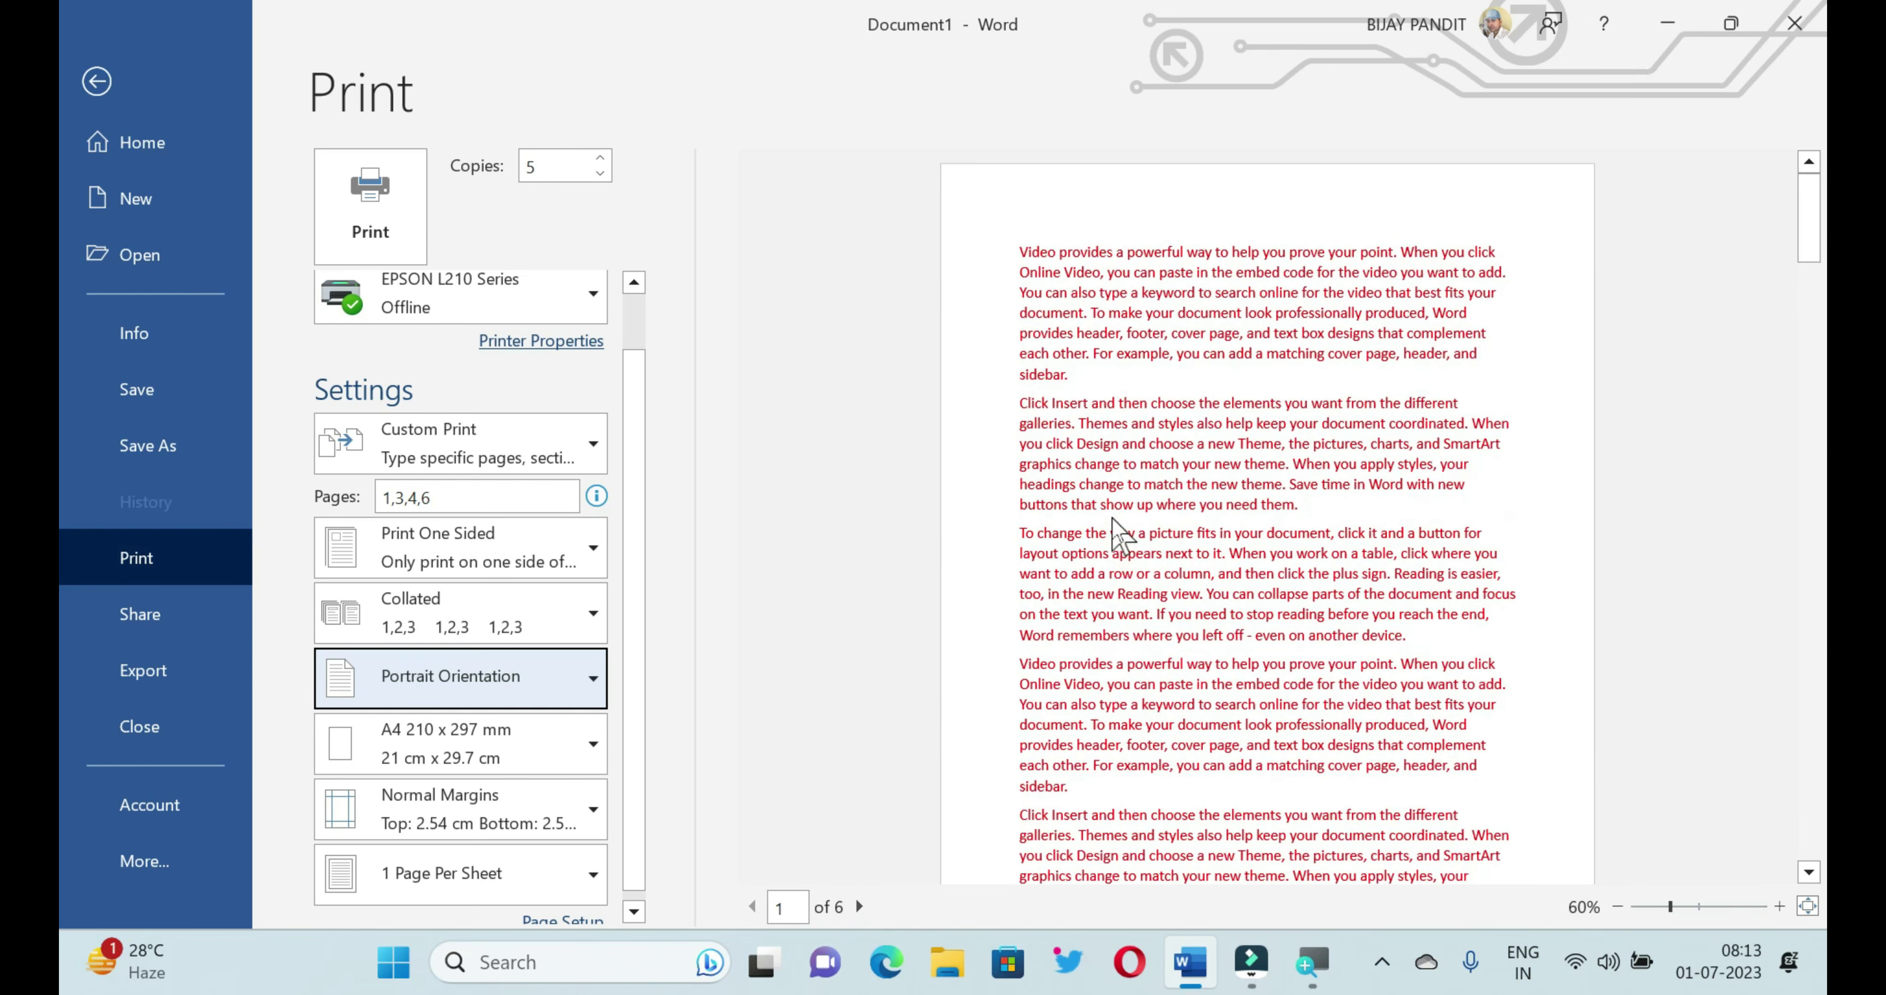
{"action": "left_click", "coordinate": [528, 697]}
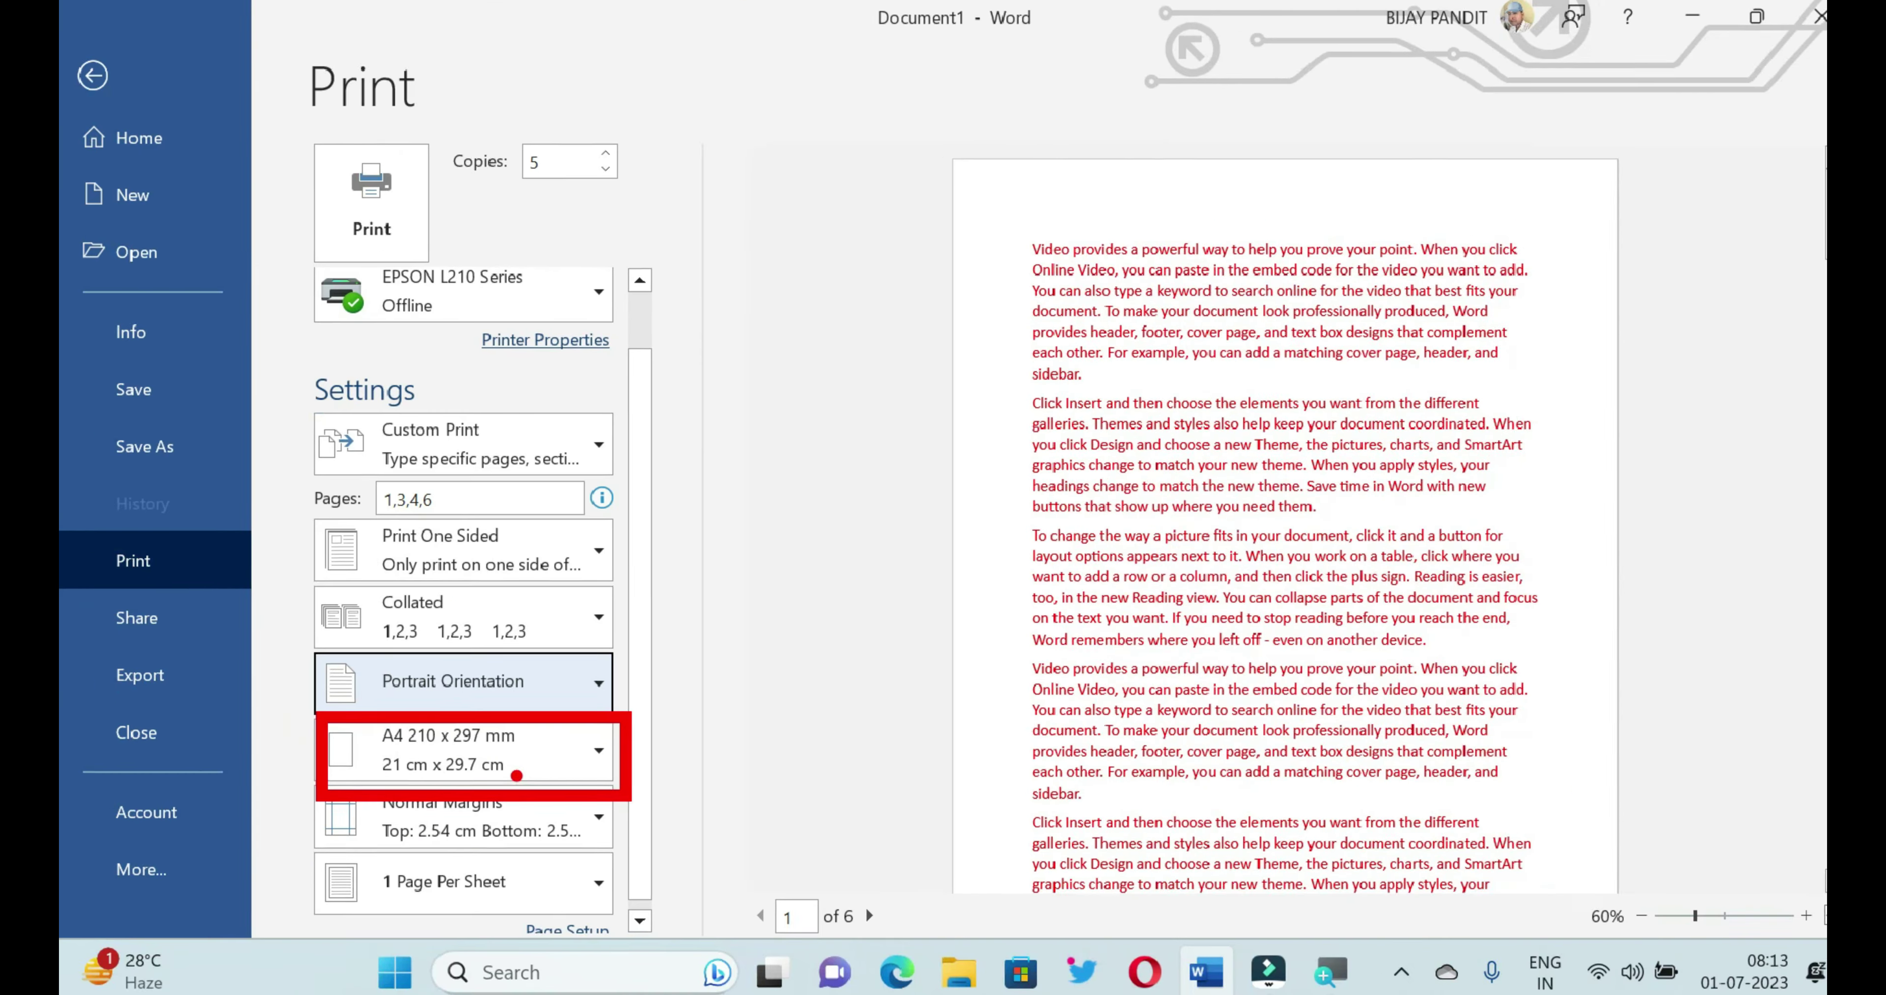
{"action": "left_click", "coordinate": [514, 725]}
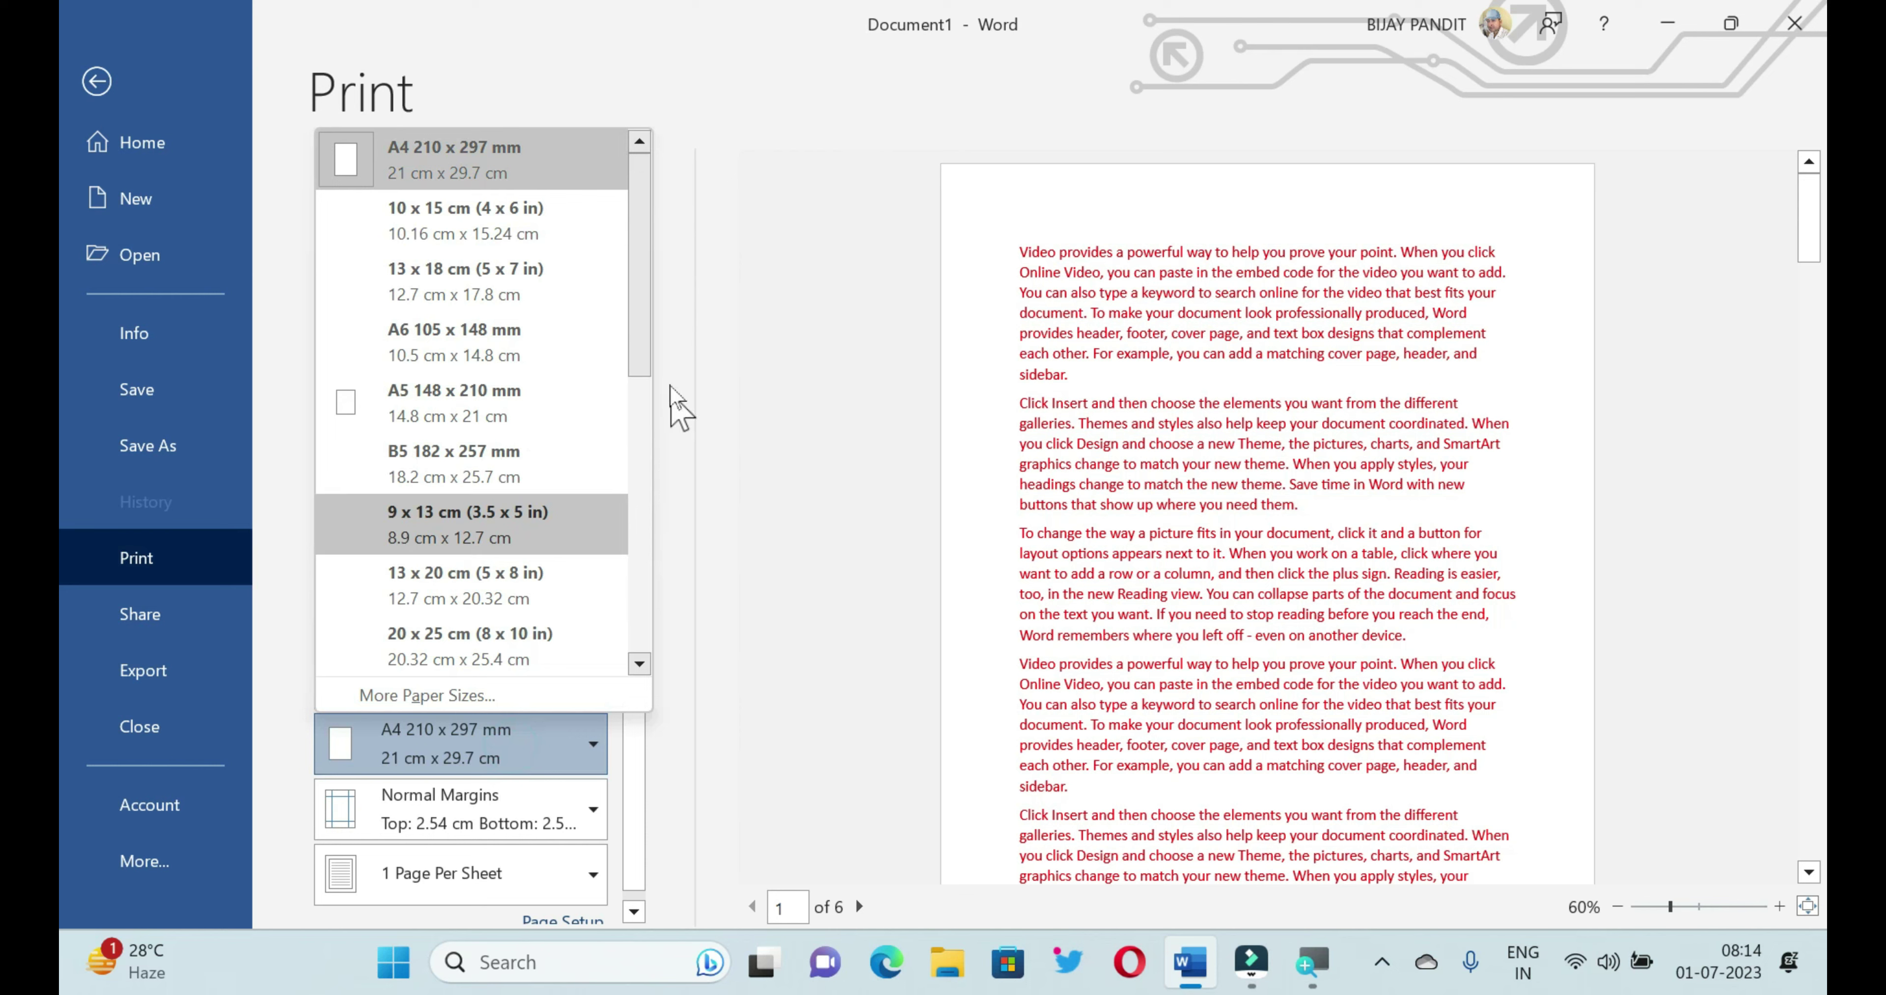
{"action": "mouse_move", "coordinate": [642, 345]}
{"action": "left_mouse_down"}
{"action": "mouse_move", "coordinate": [663, 556]}
{"action": "mouse_move", "coordinate": [644, 315]}
{"action": "left_mouse_up"}
{"action": "left_click", "coordinate": [667, 320]}
{"action": "left_click", "coordinate": [514, 743]}
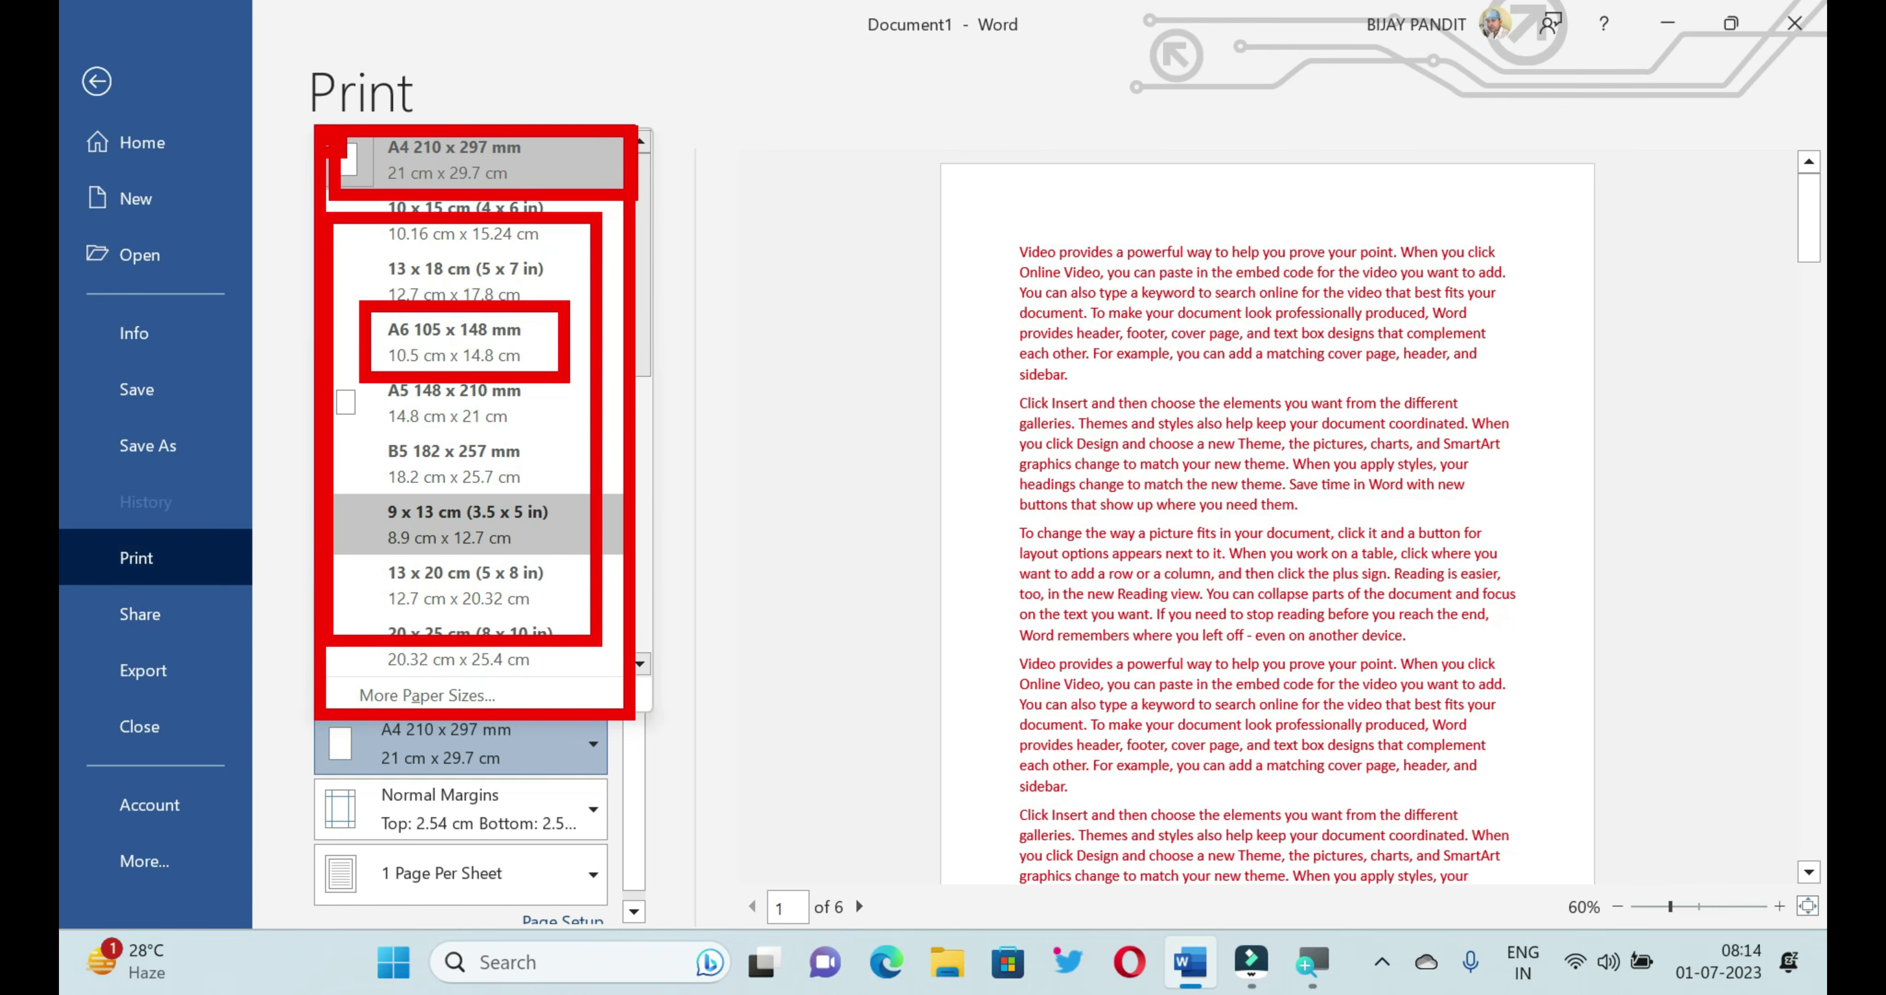
{"action": "left_click", "coordinate": [454, 342]}
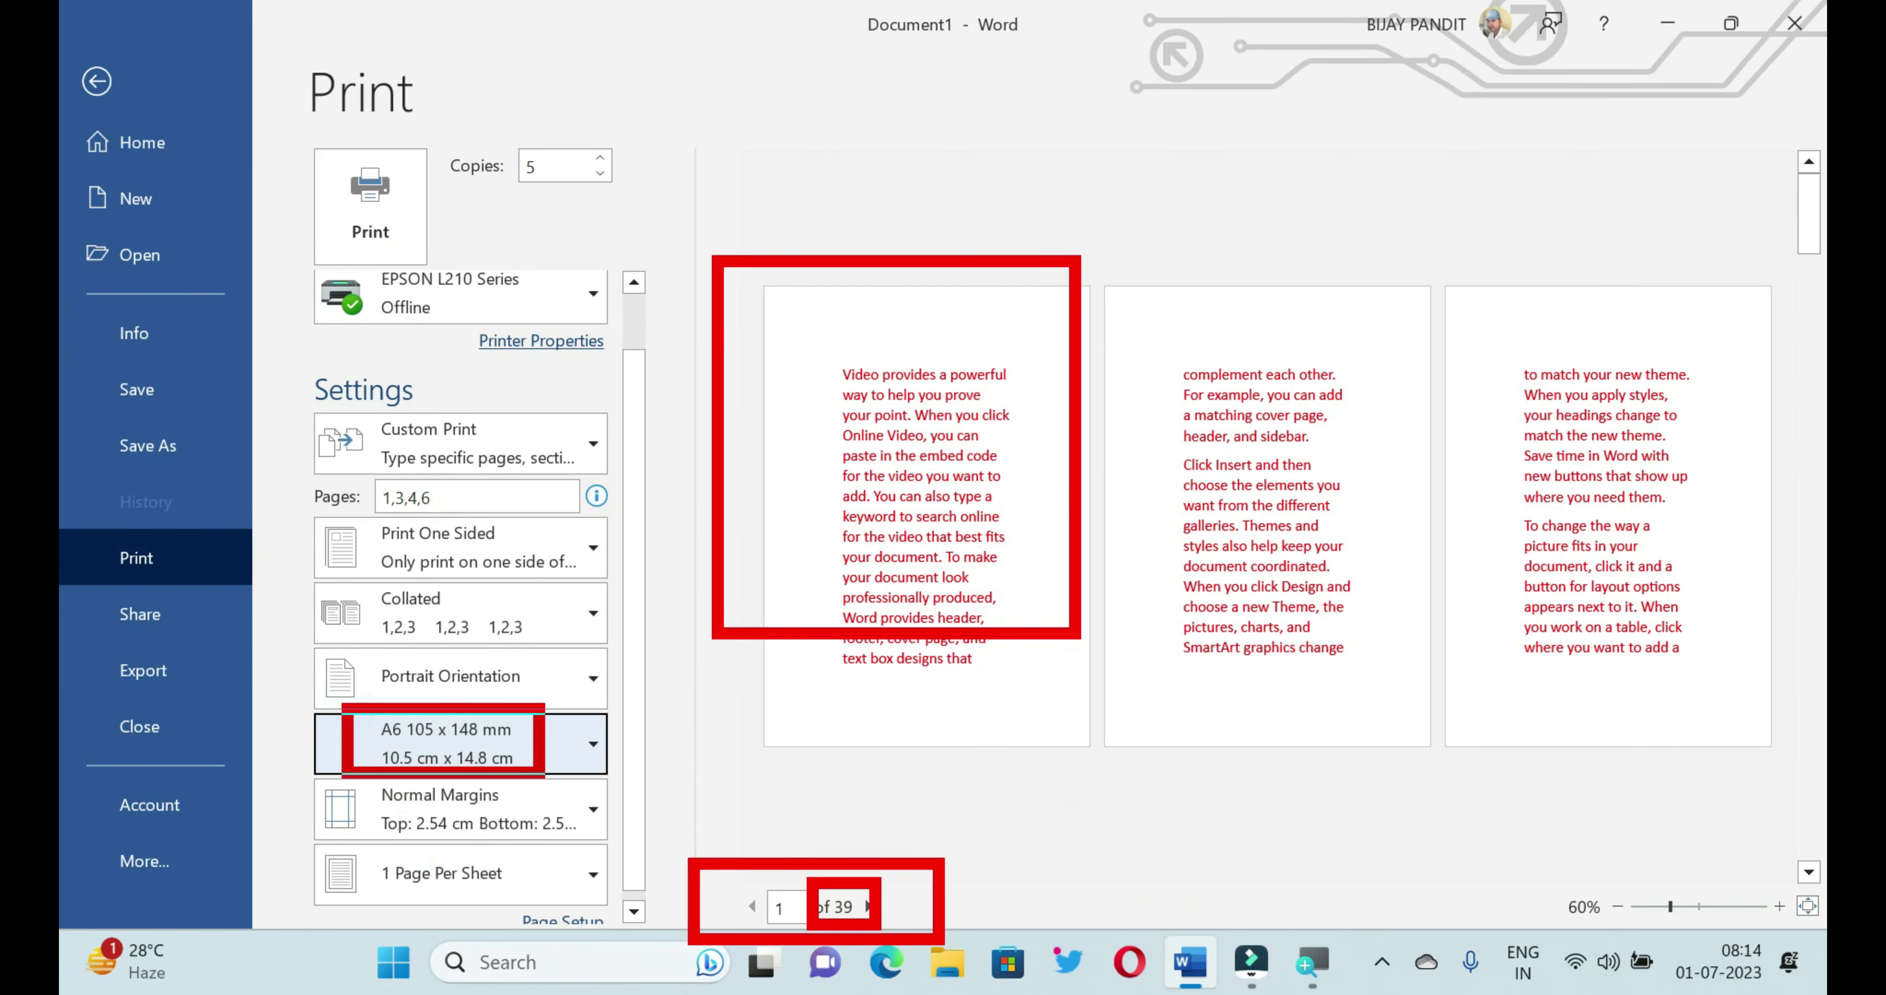
{"action": "left_click", "coordinate": [547, 757]}
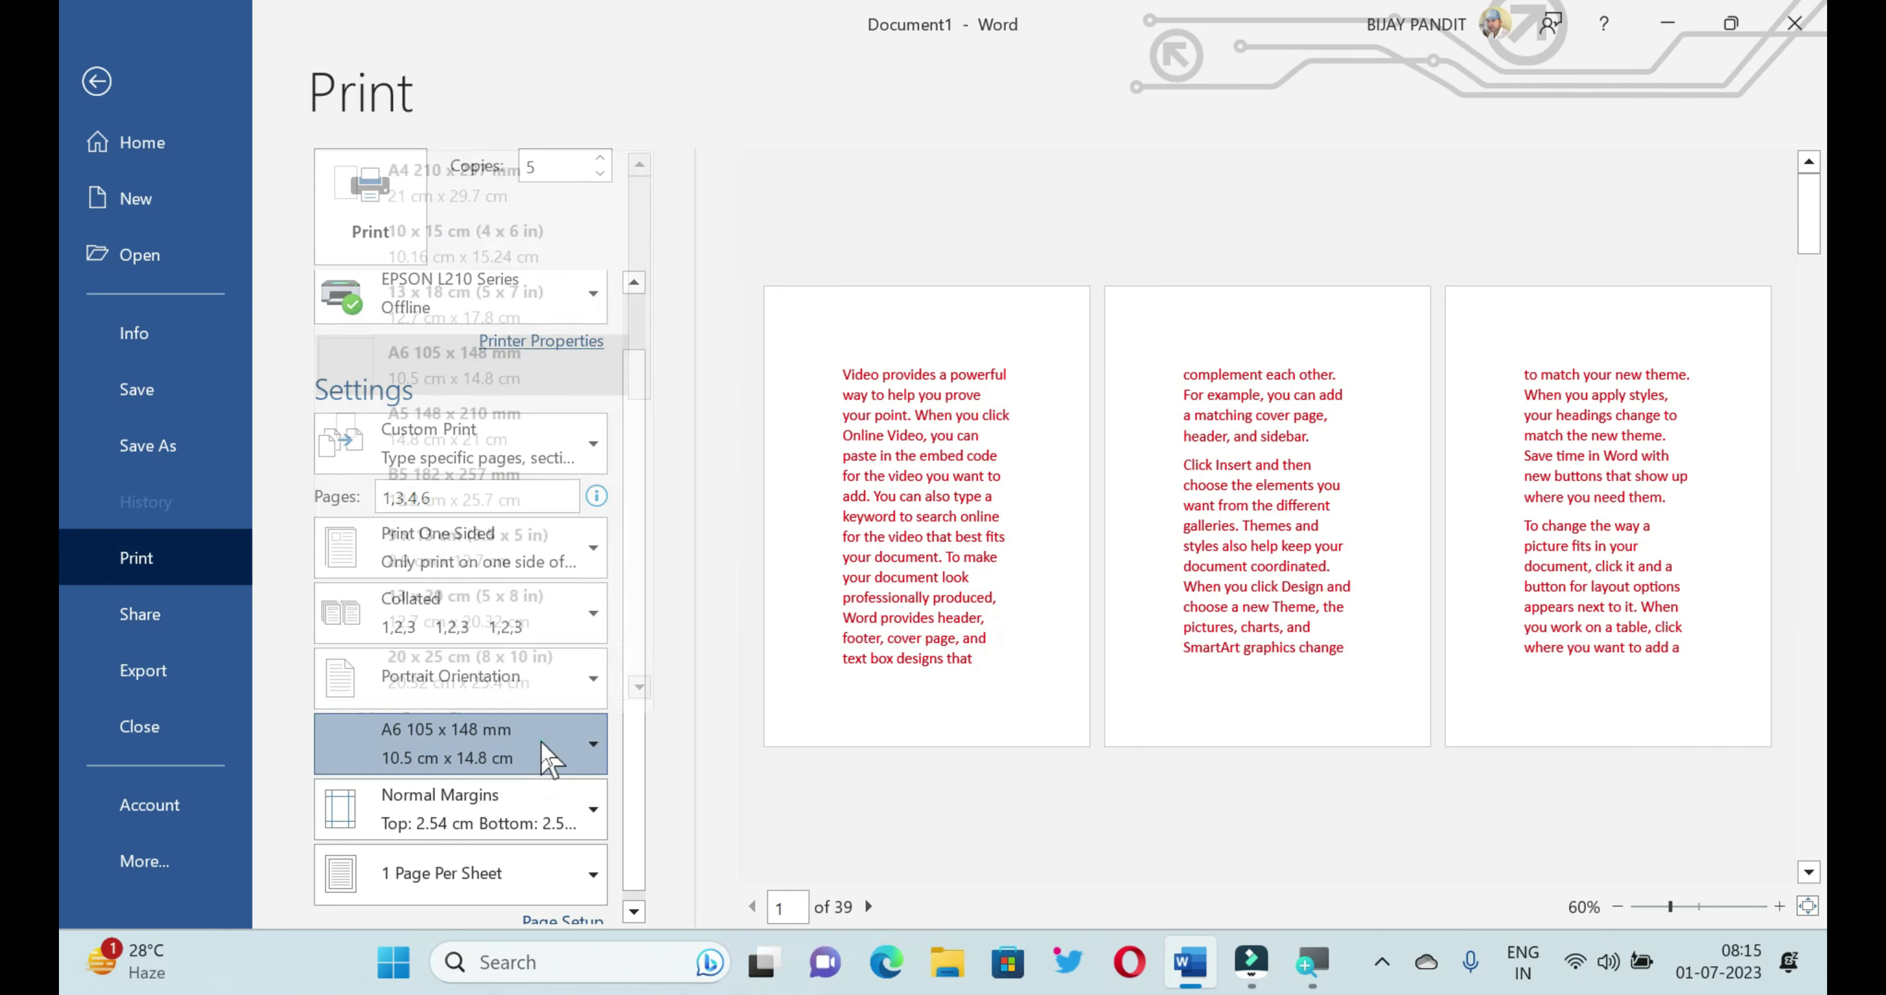
{"action": "left_click", "coordinate": [521, 162]}
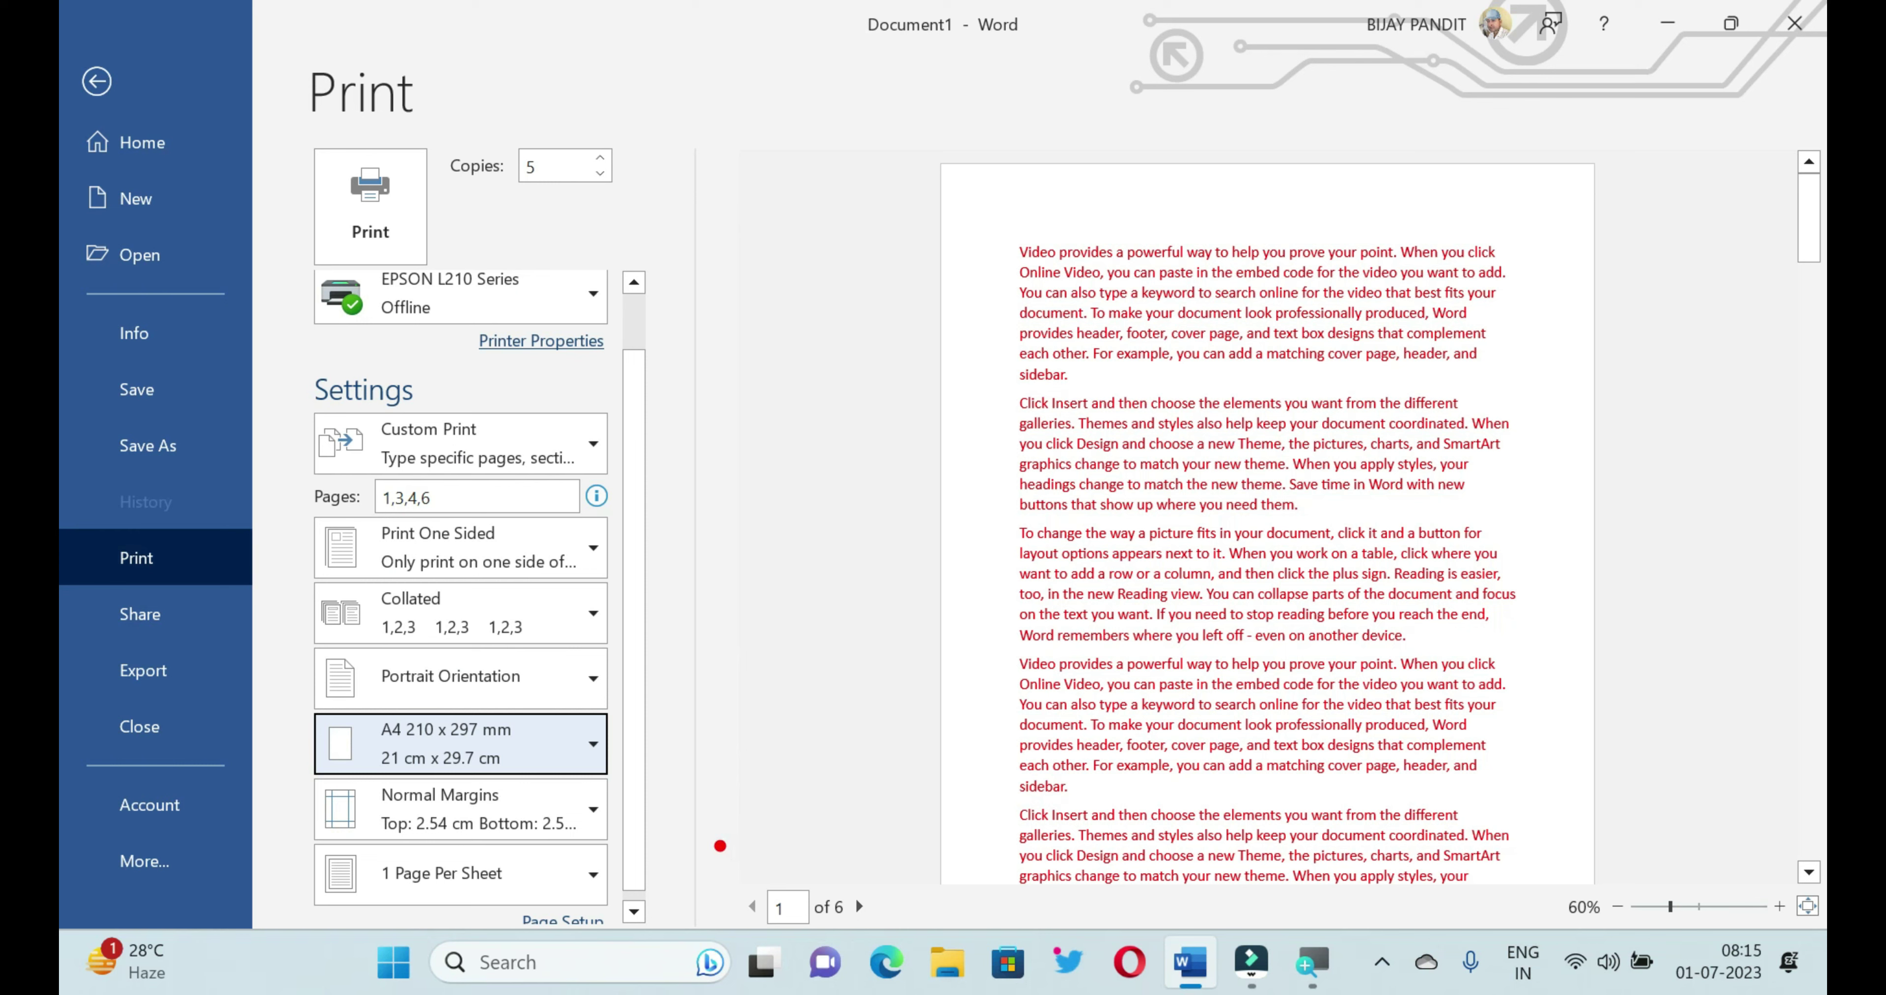
{"action": "left_click_drag", "start_coordinate": [719, 845], "coordinate": [907, 933]}
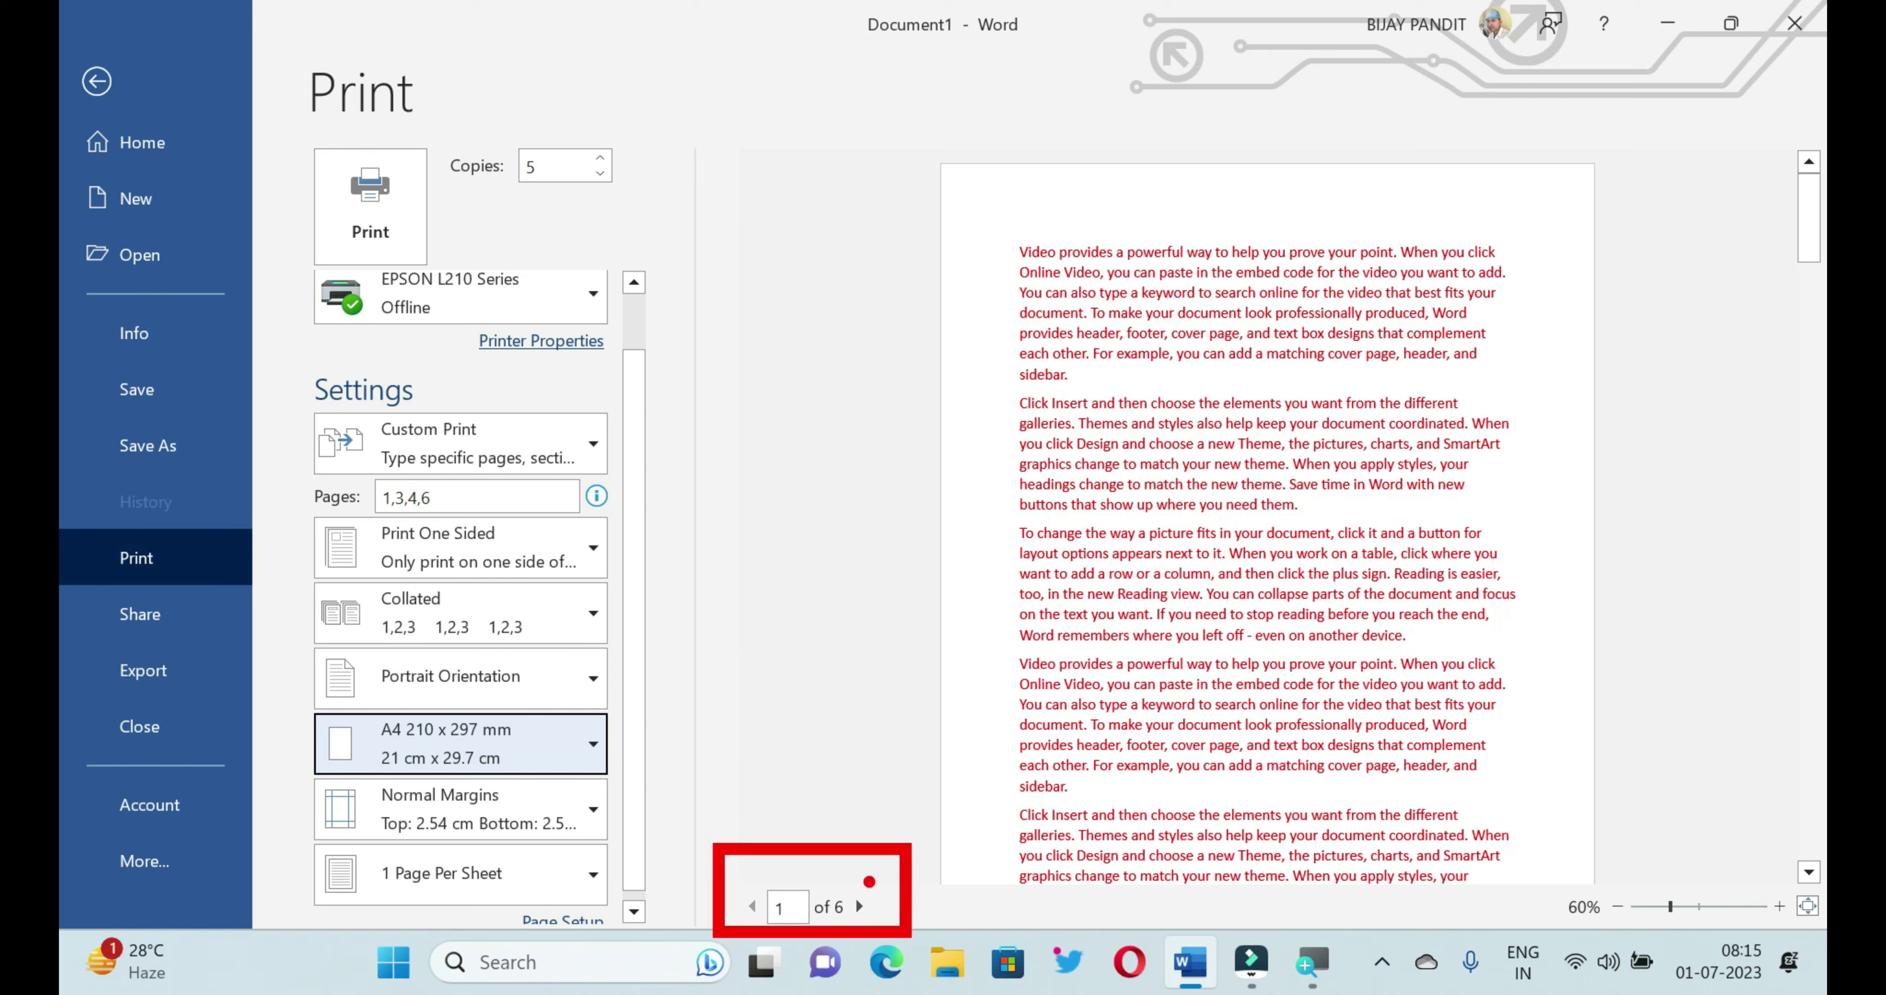
{"action": "key", "text": "Escape"}
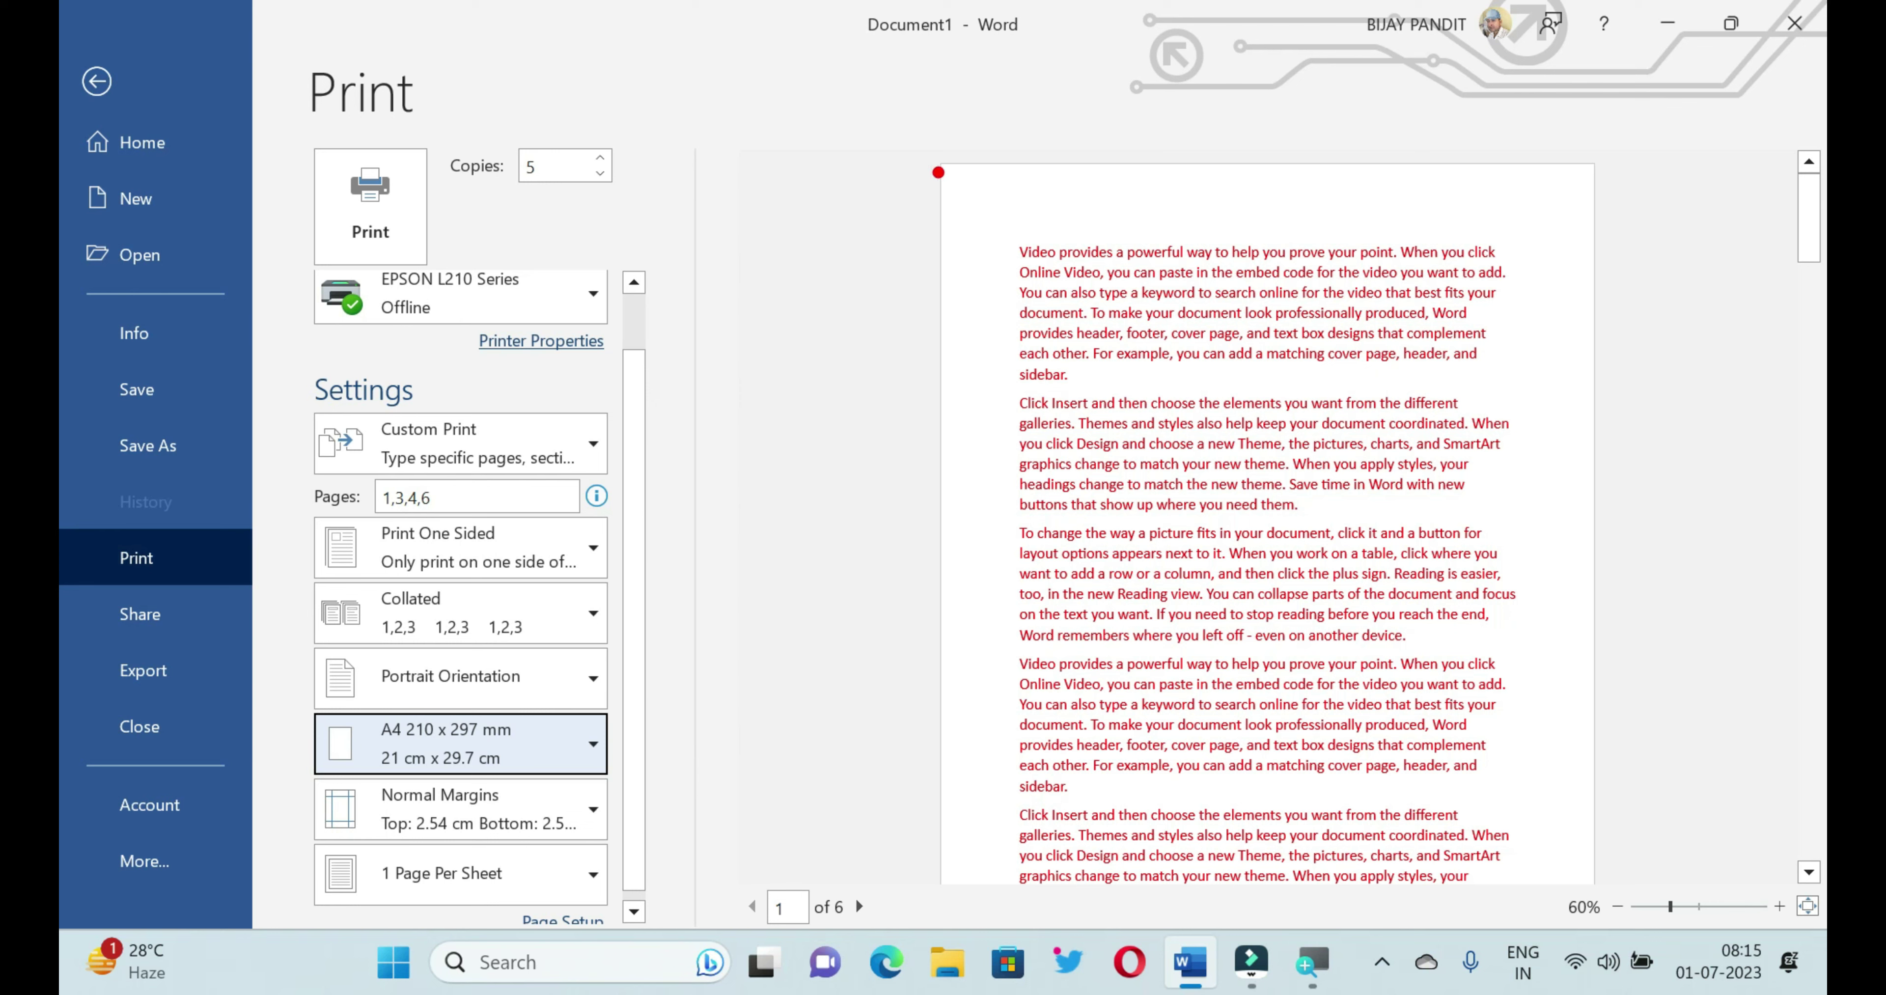
{"action": "left_click_drag", "start_coordinate": [938, 172], "coordinate": [1608, 247]}
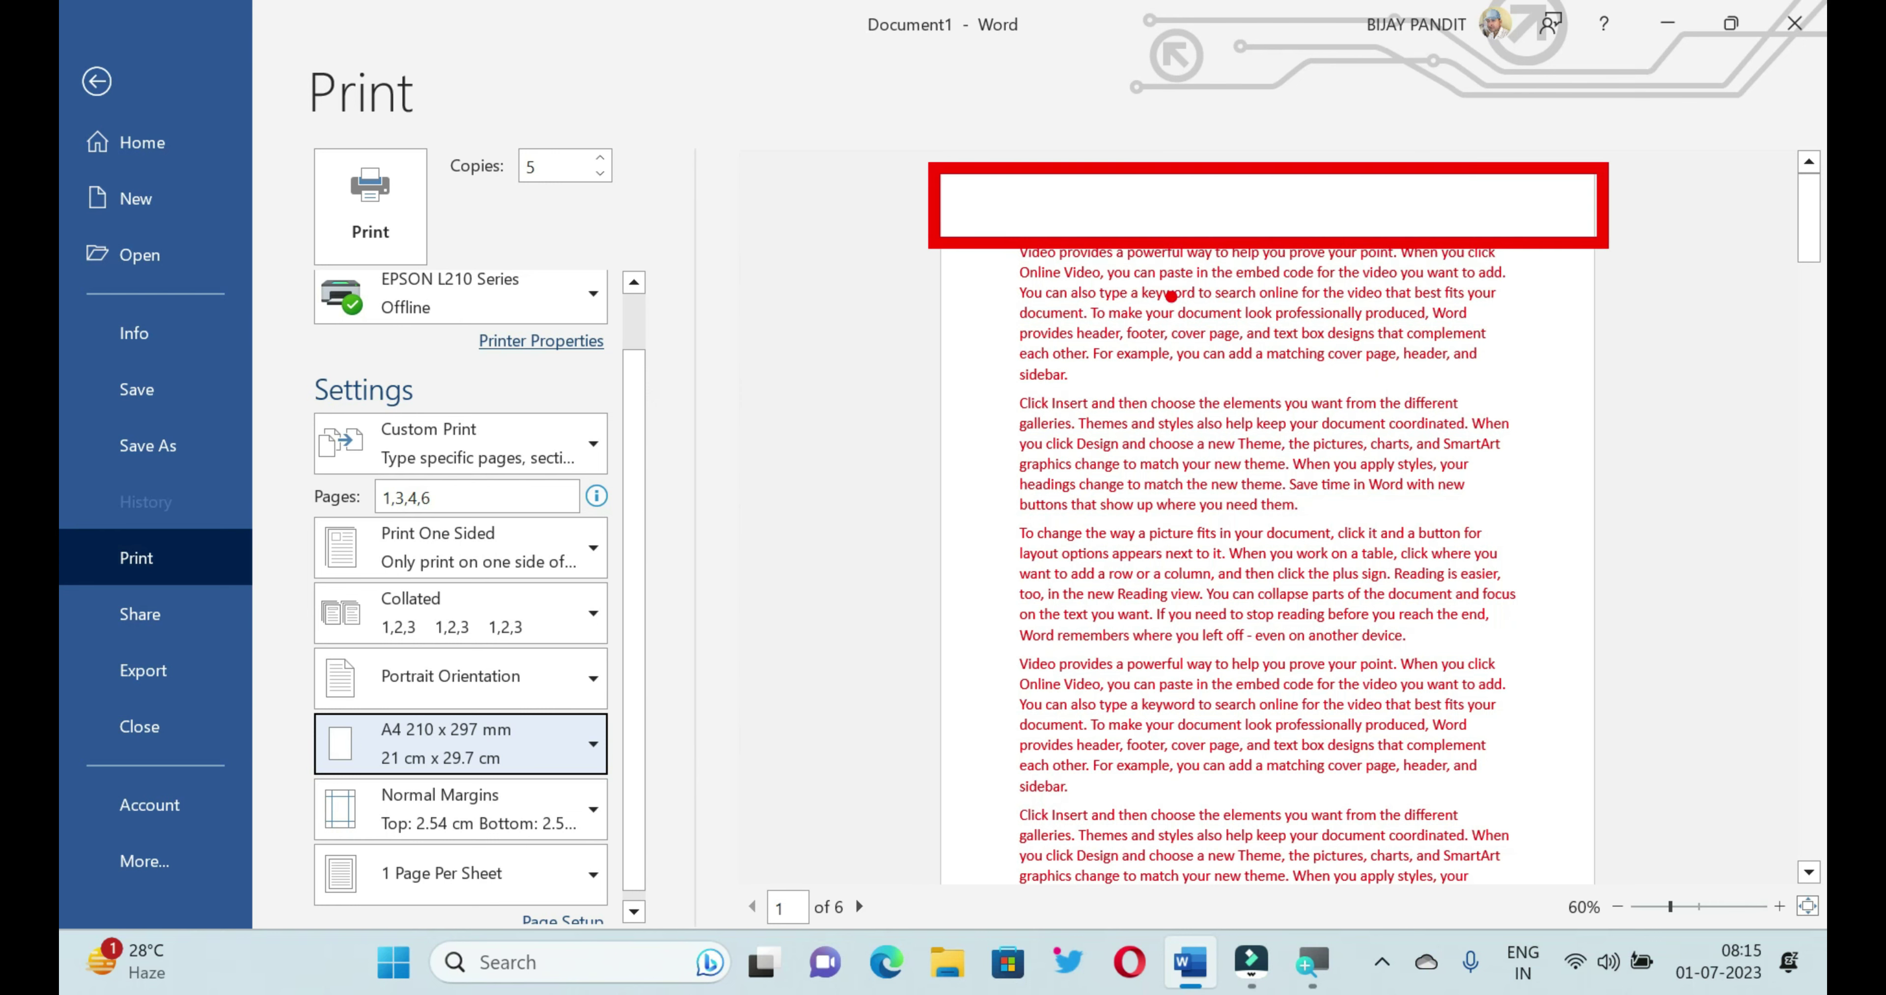
{"action": "left_click_drag", "start_coordinate": [942, 234], "coordinate": [1016, 894]}
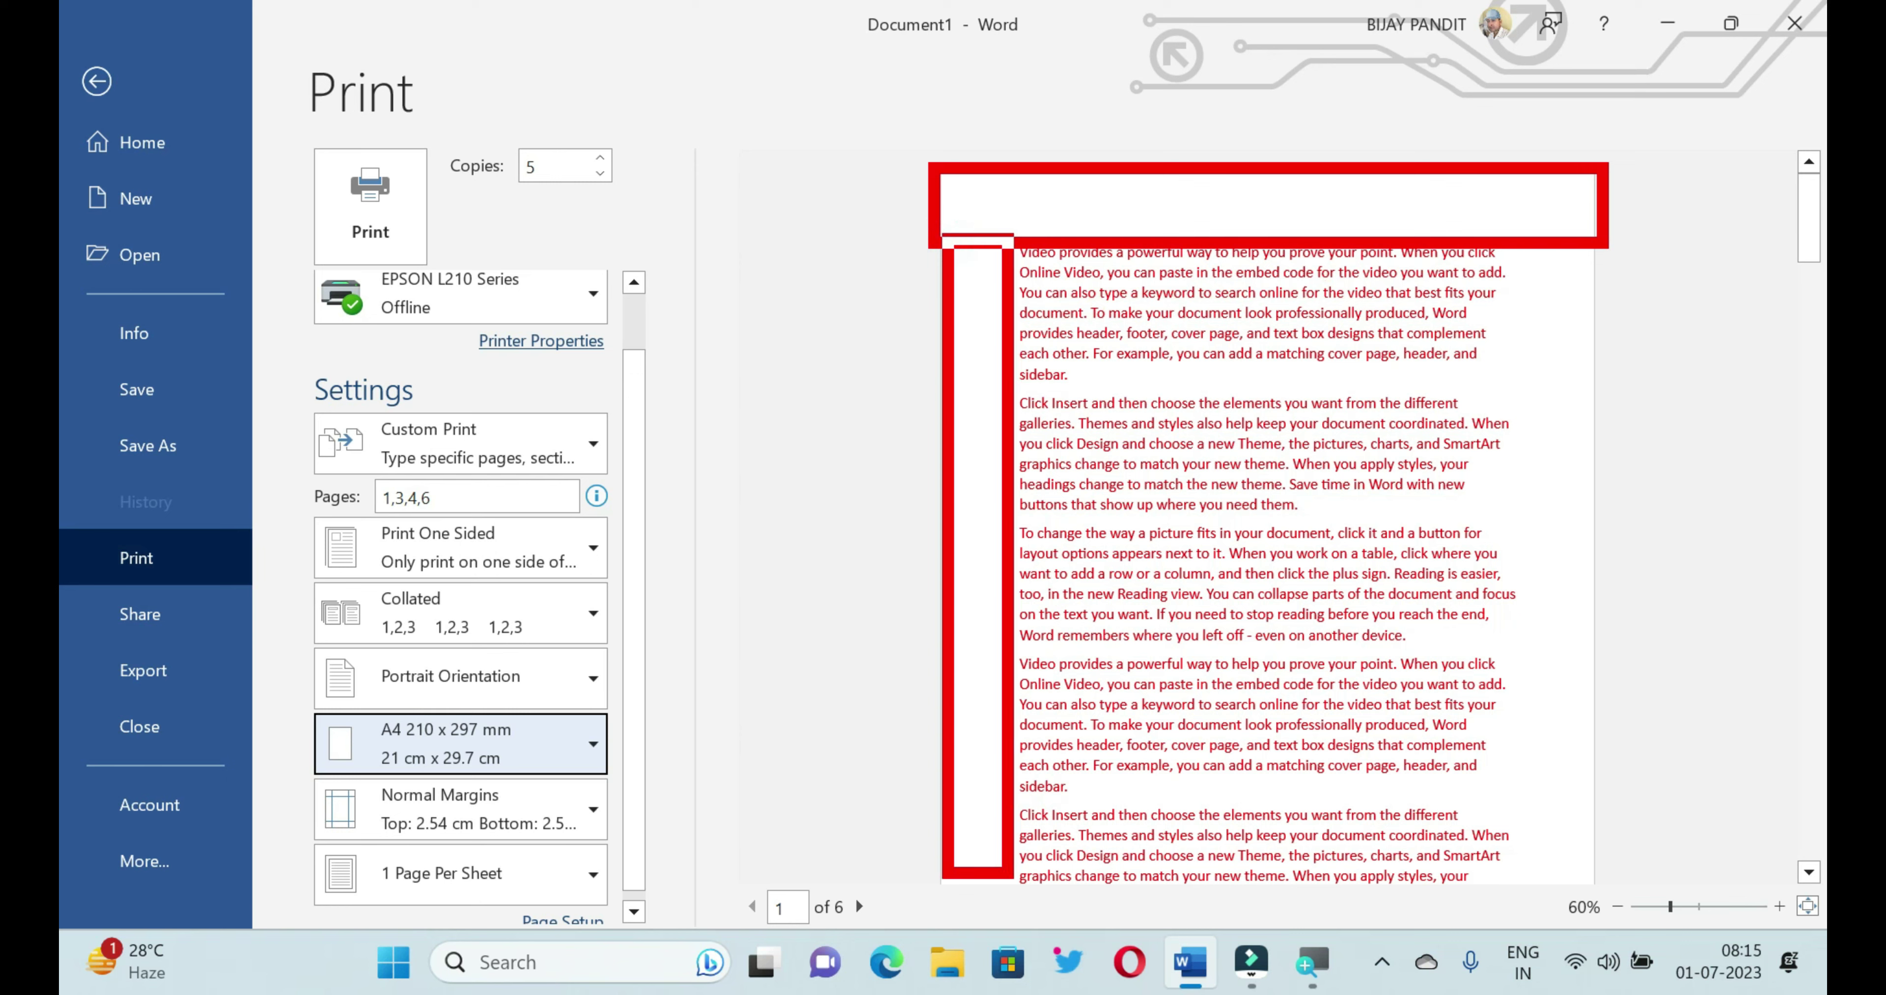
{"action": "left_click_drag", "start_coordinate": [1495, 237], "coordinate": [1590, 838]}
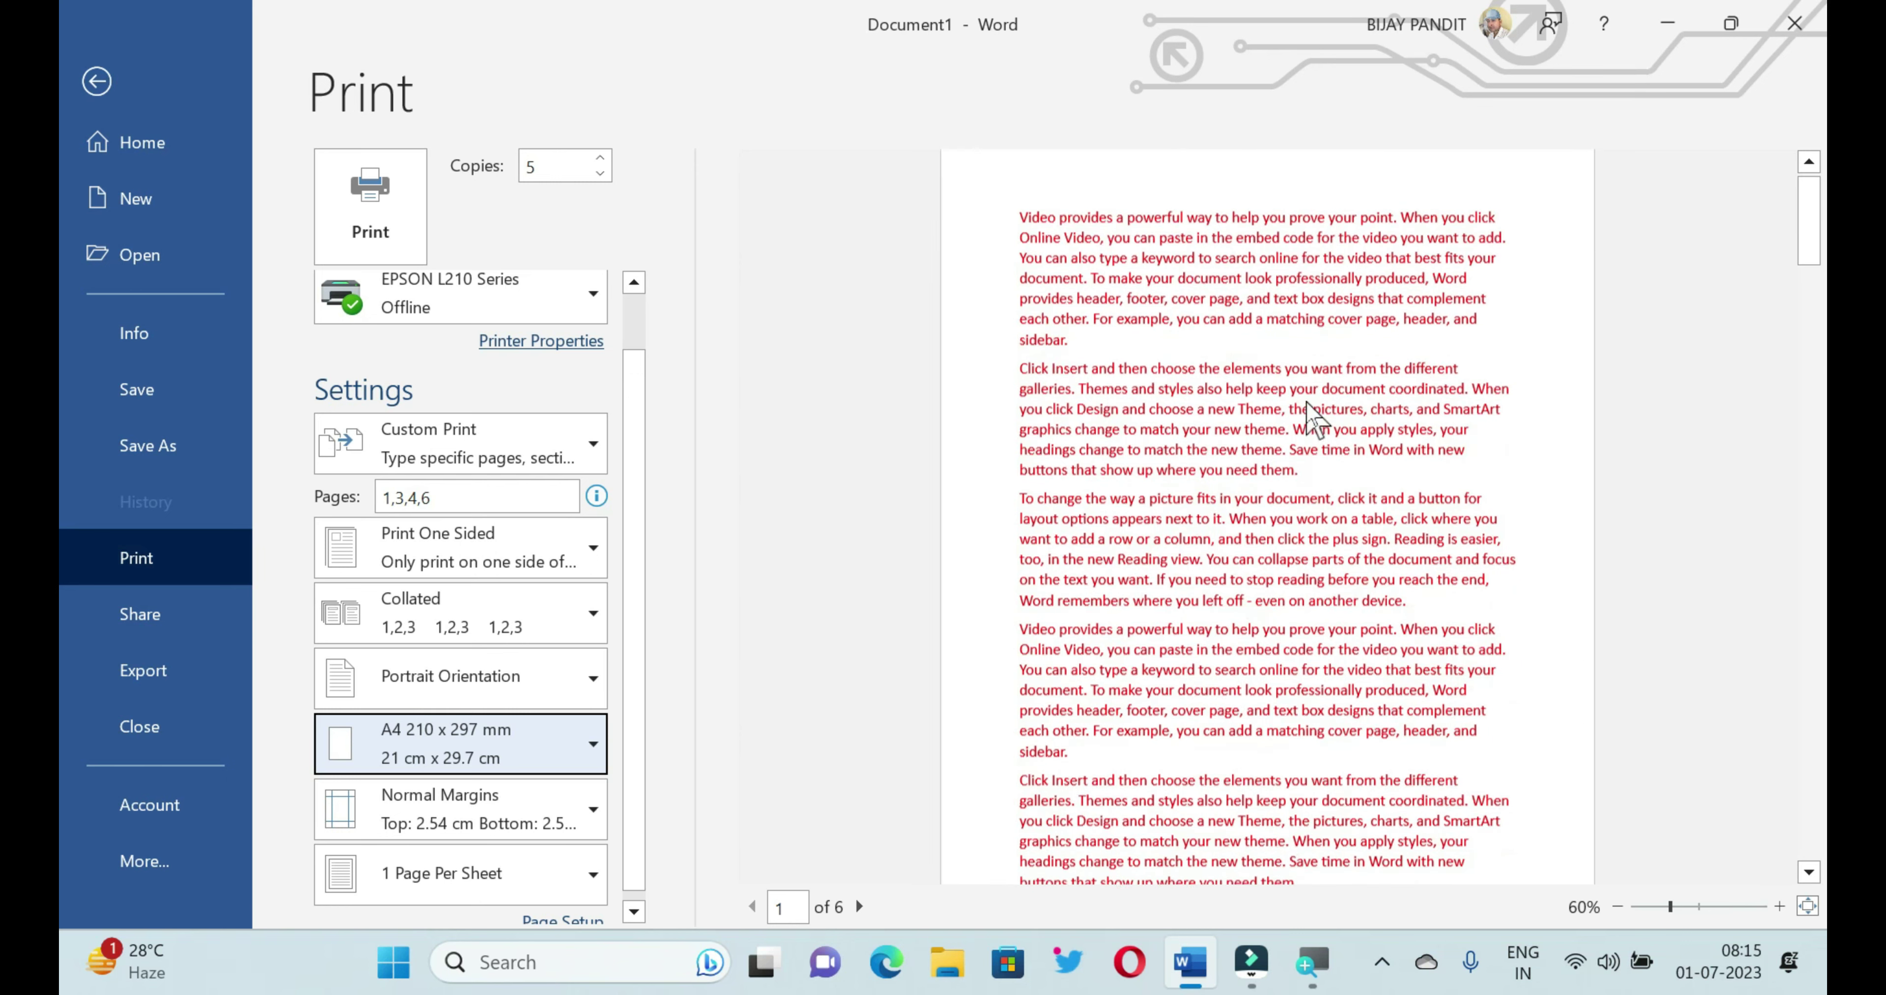
{"action": "scroll", "coordinate": [1307, 422], "scroll_direction": "down", "scroll_amount": 2}
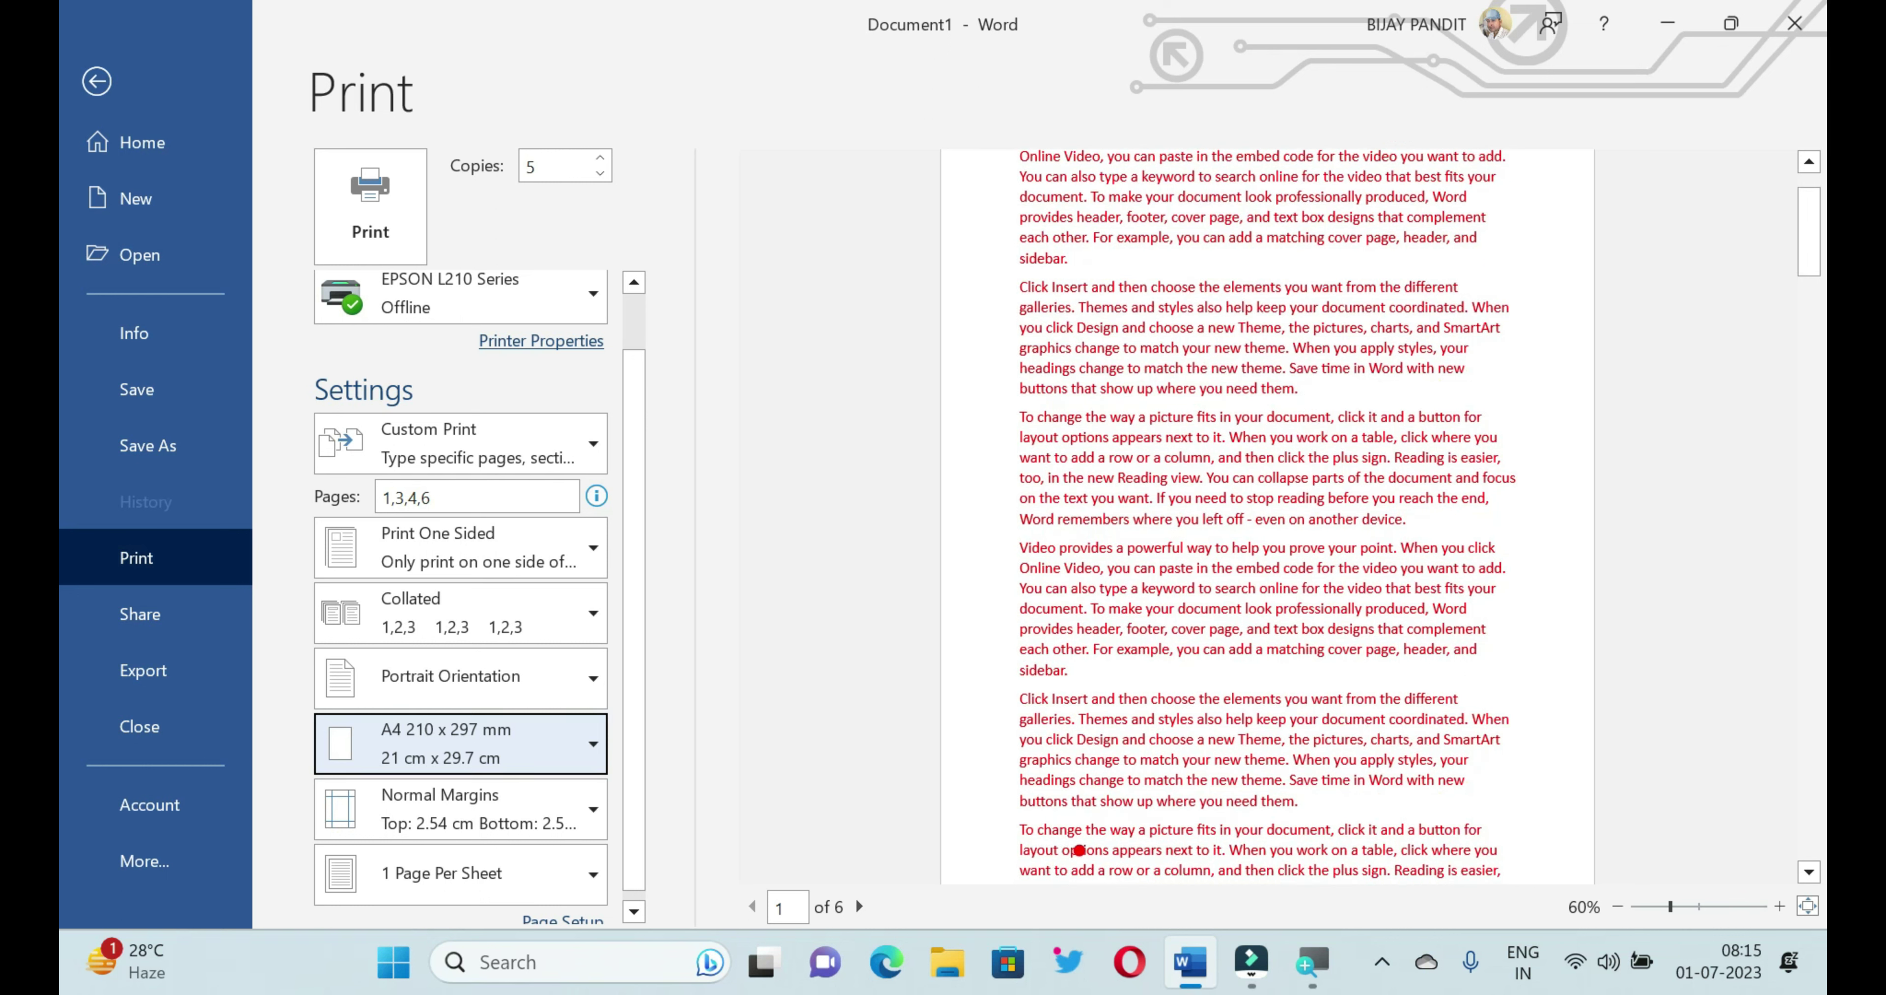
{"action": "left_click_drag", "start_coordinate": [969, 880], "coordinate": [1606, 937]}
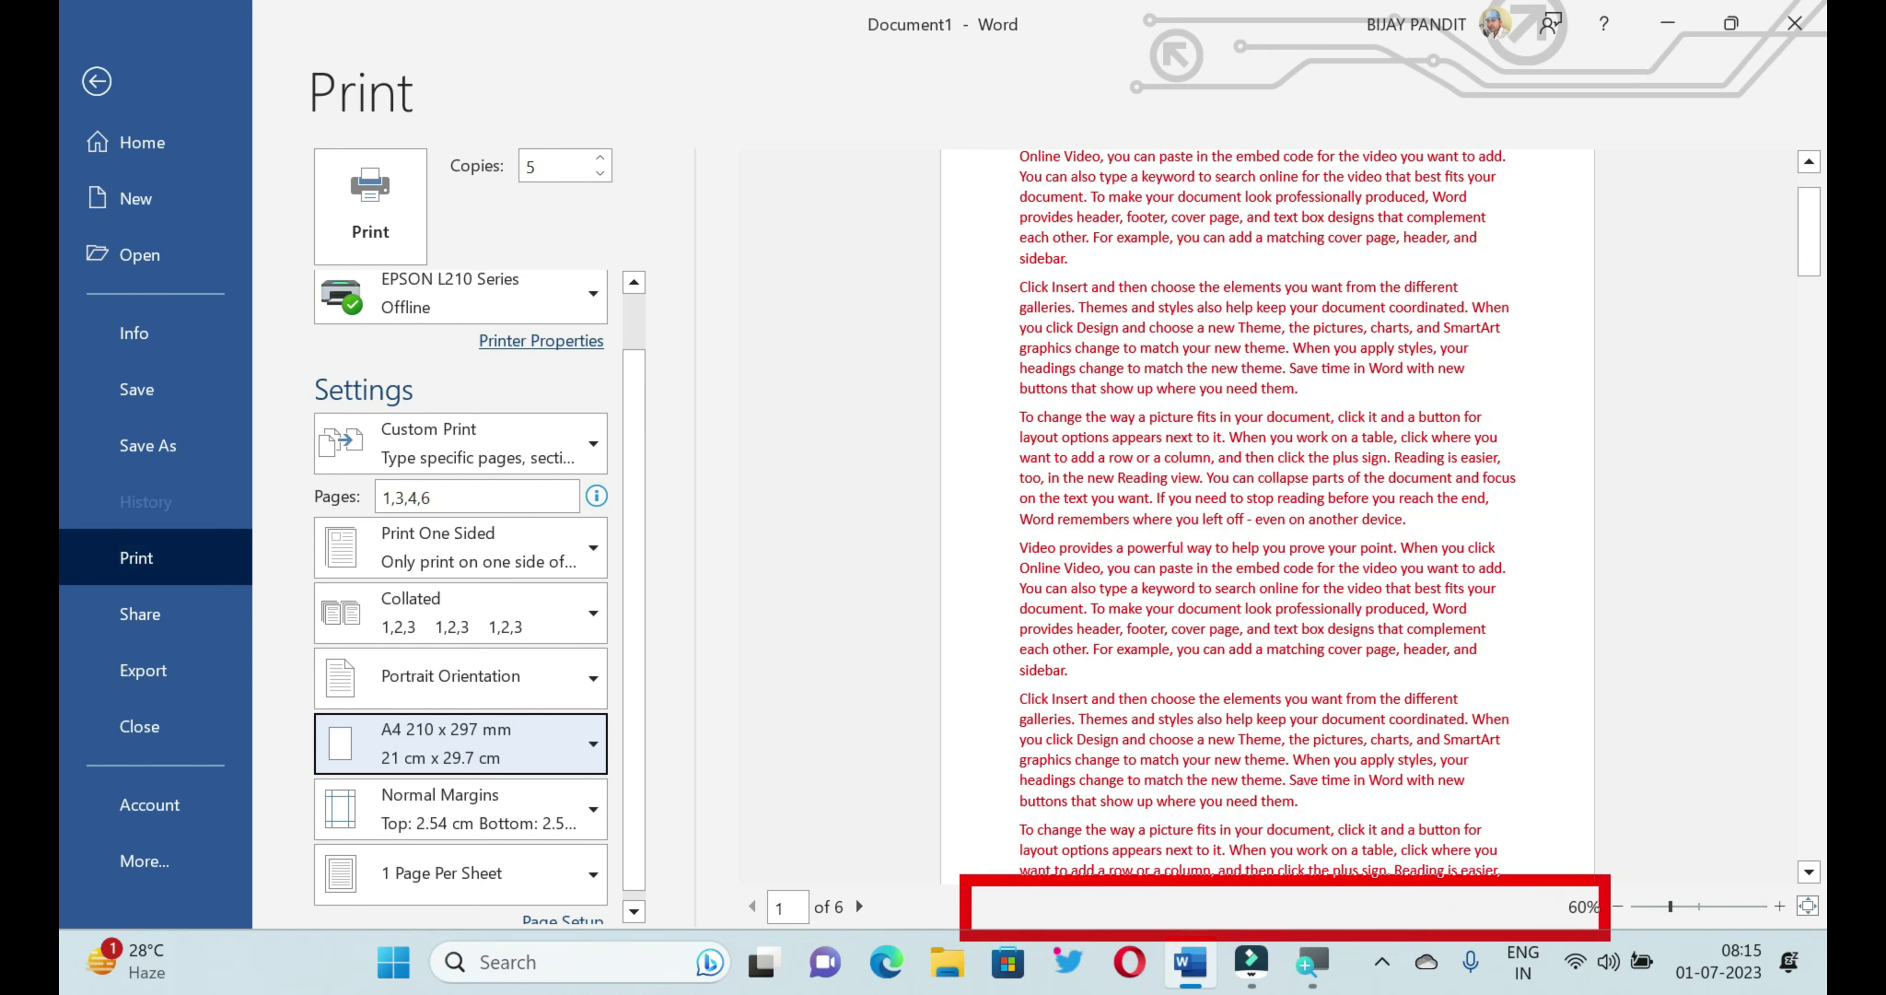
{"action": "key", "text": "Escape"}
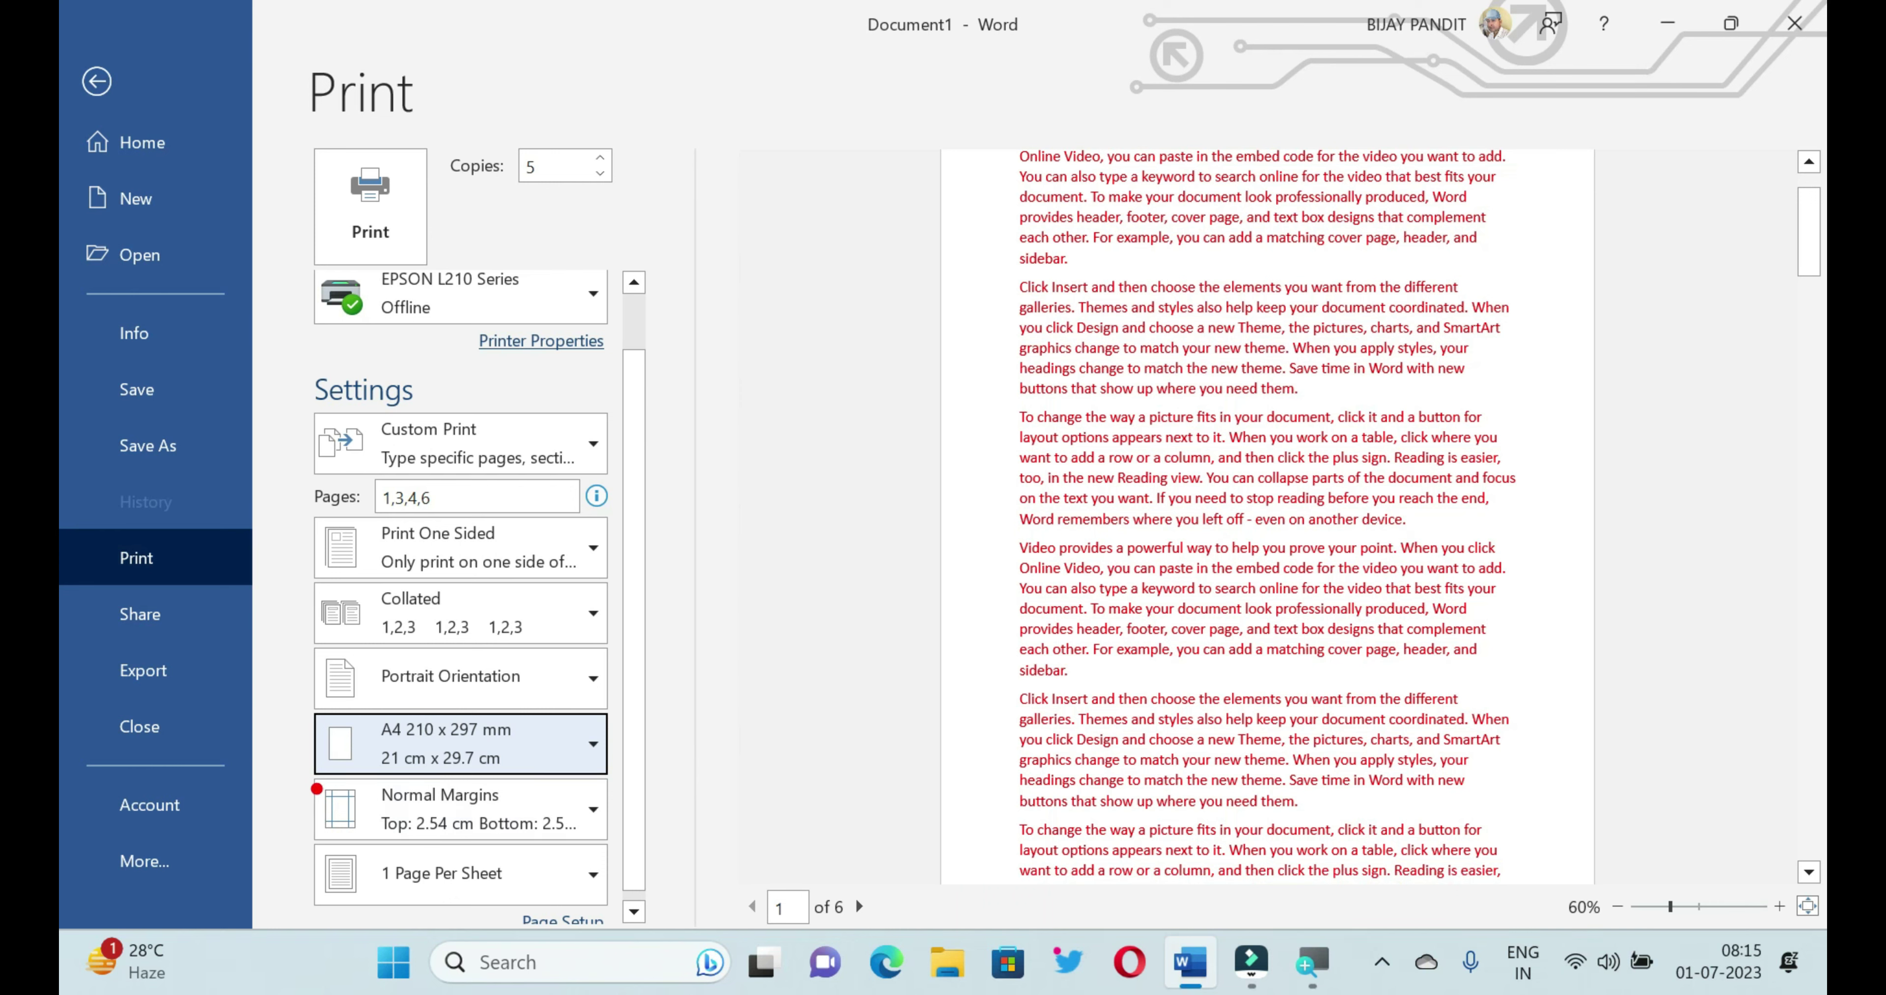
{"action": "mouse_move", "coordinate": [310, 781]}
{"action": "left_mouse_down"}
{"action": "mouse_move", "coordinate": [527, 847]}
{"action": "mouse_move", "coordinate": [650, 848]}
{"action": "left_mouse_up"}
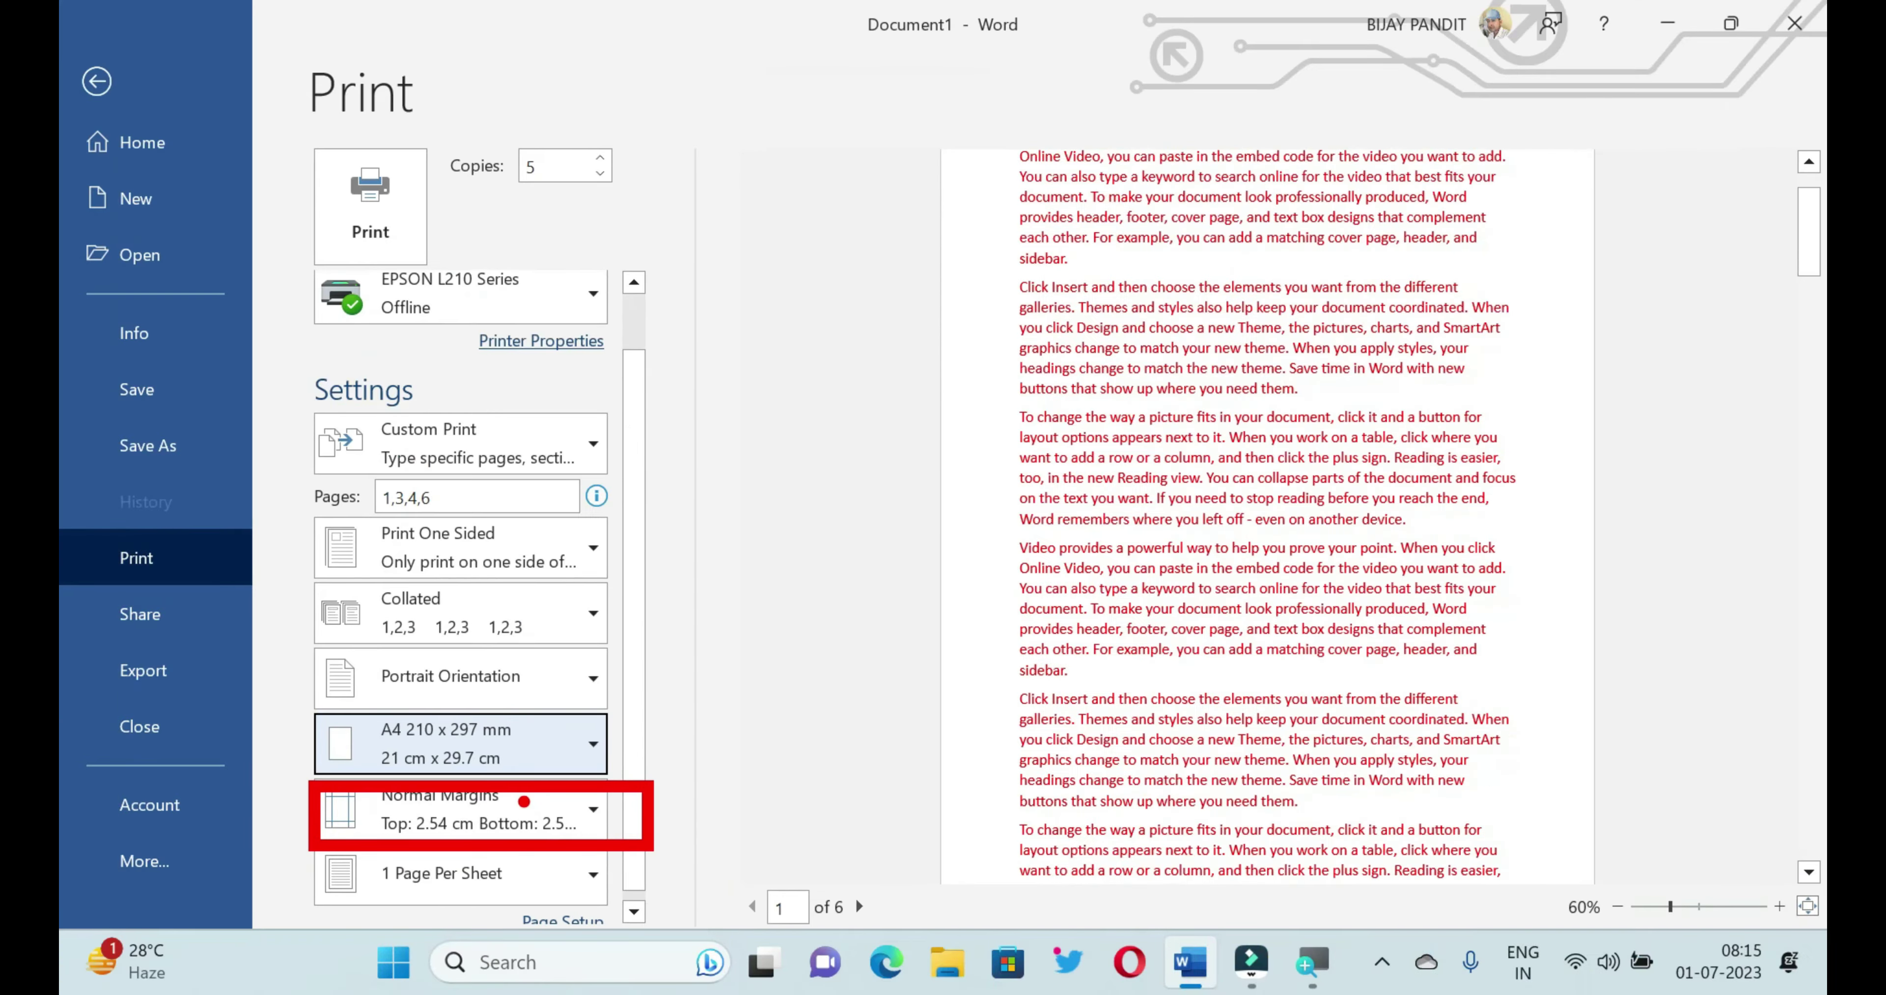
{"action": "left_click", "coordinate": [524, 801]}
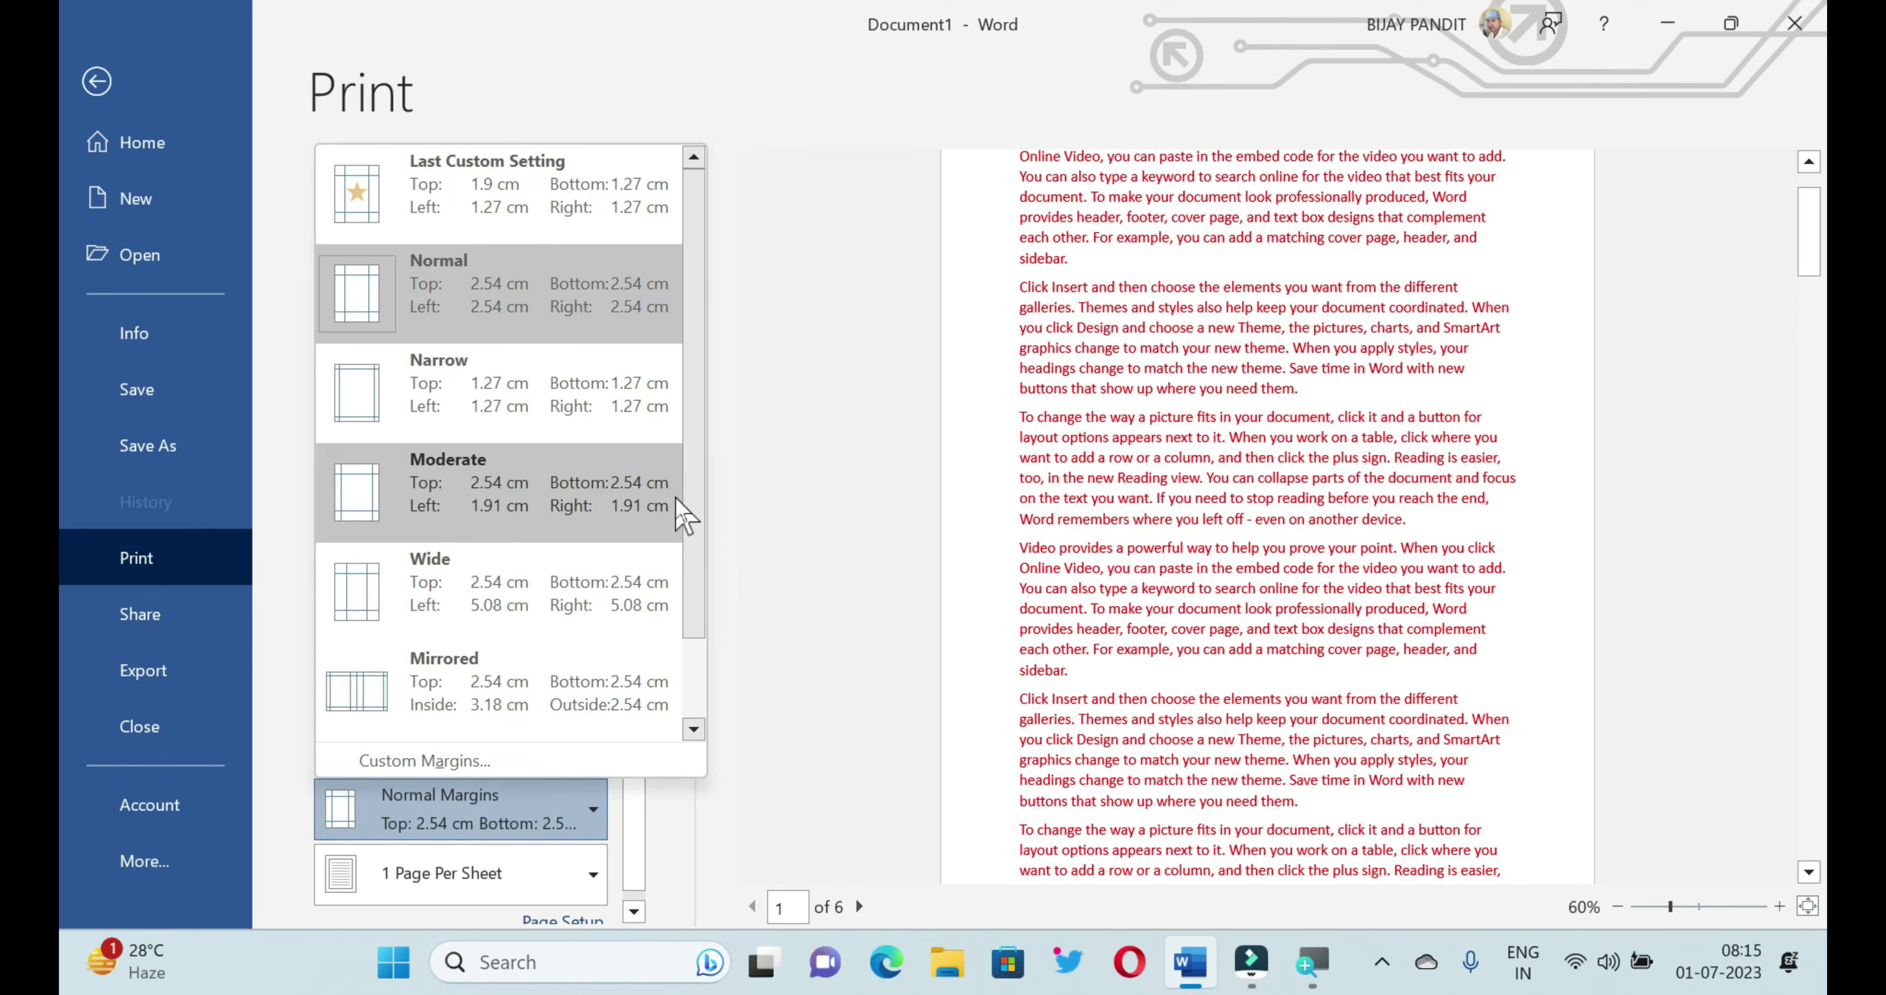
{"action": "left_click_drag", "start_coordinate": [341, 152], "coordinate": [675, 632]}
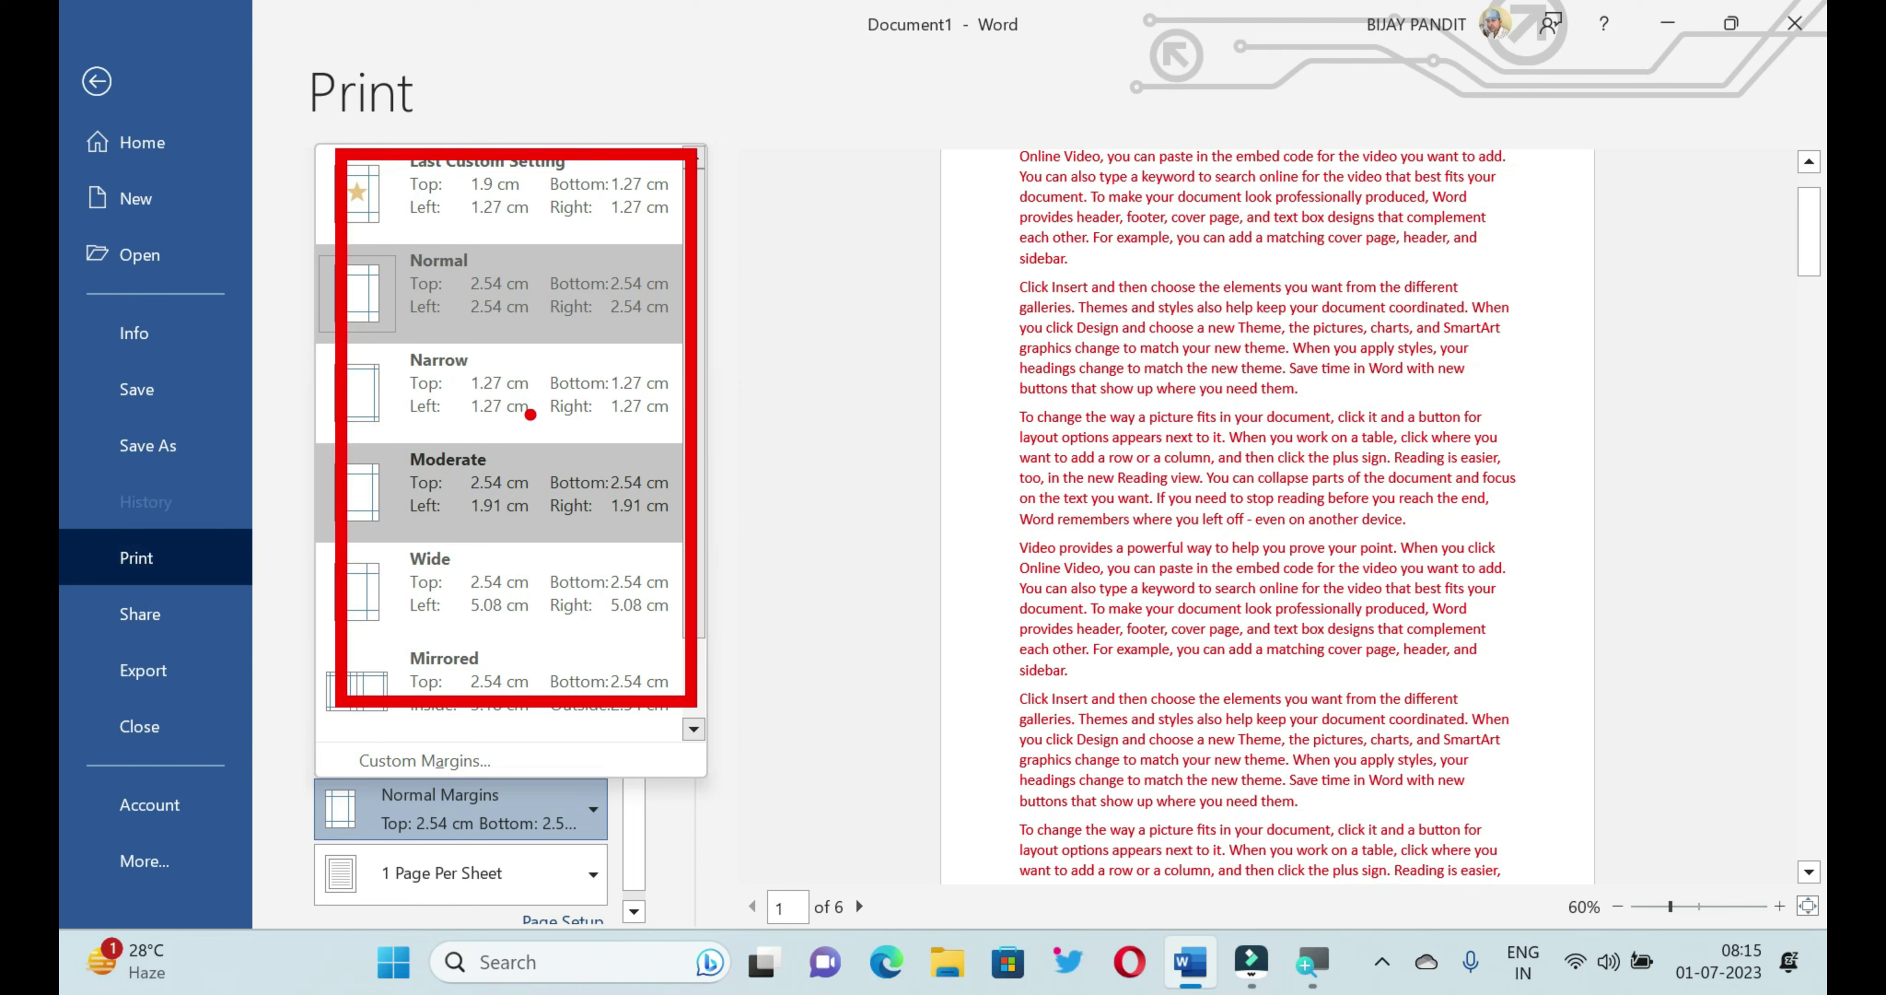
{"action": "left_click_drag", "start_coordinate": [468, 384], "coordinate": [633, 373]}
{"action": "left_click_drag", "start_coordinate": [465, 607], "coordinate": [685, 589]}
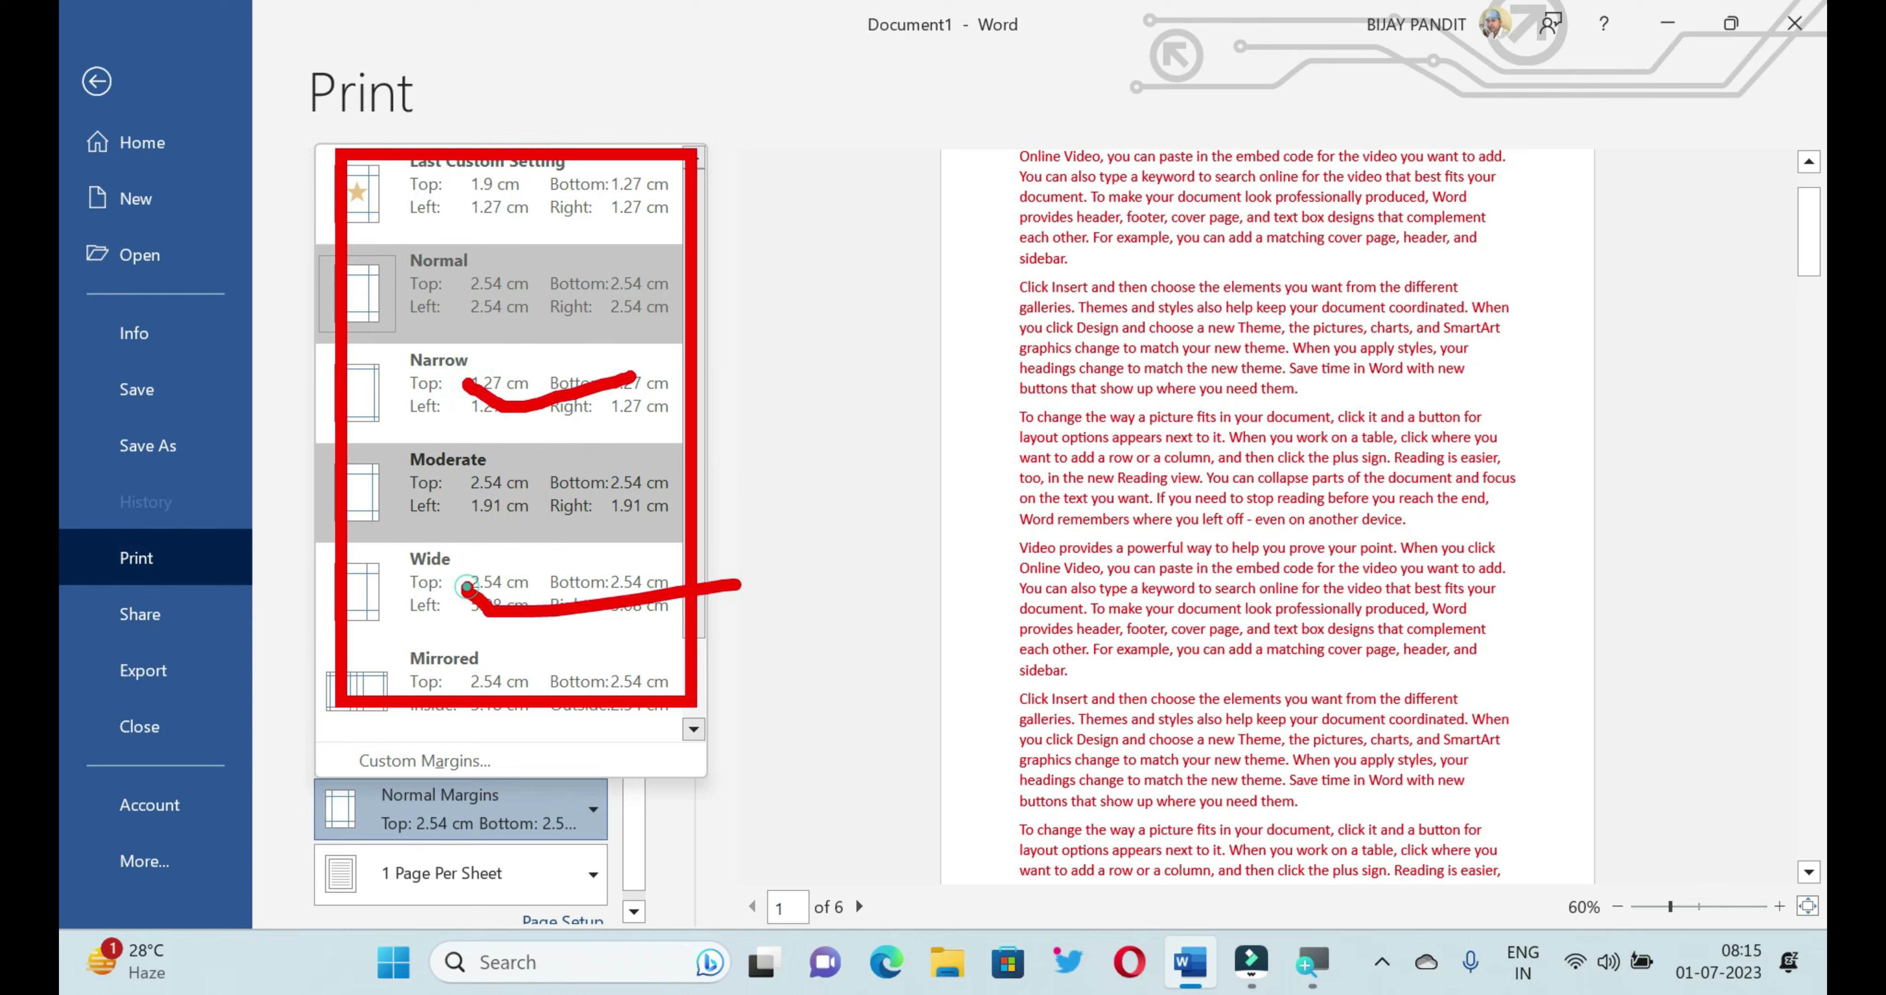
{"action": "key", "text": "Escape"}
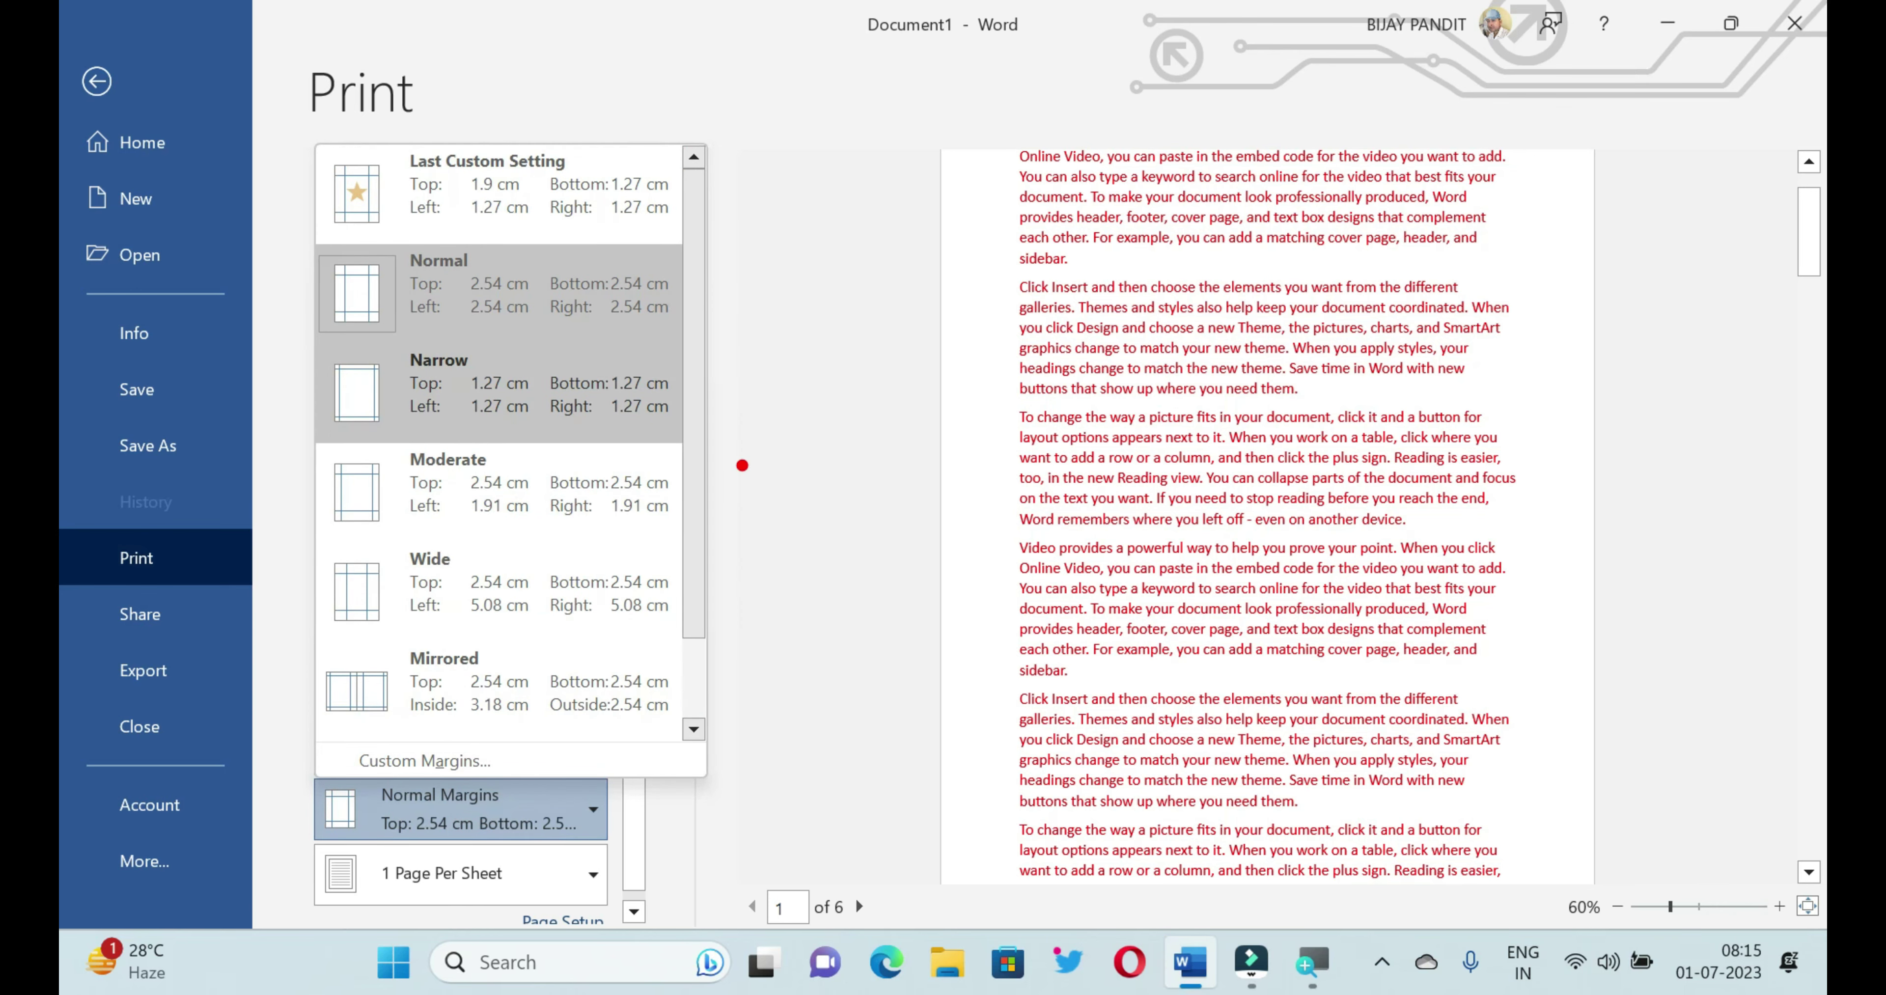
{"action": "mouse_move", "coordinate": [921, 159]}
{"action": "left_mouse_down"}
{"action": "mouse_move", "coordinate": [1075, 595]}
{"action": "mouse_move", "coordinate": [1539, 861]}
{"action": "left_mouse_up"}
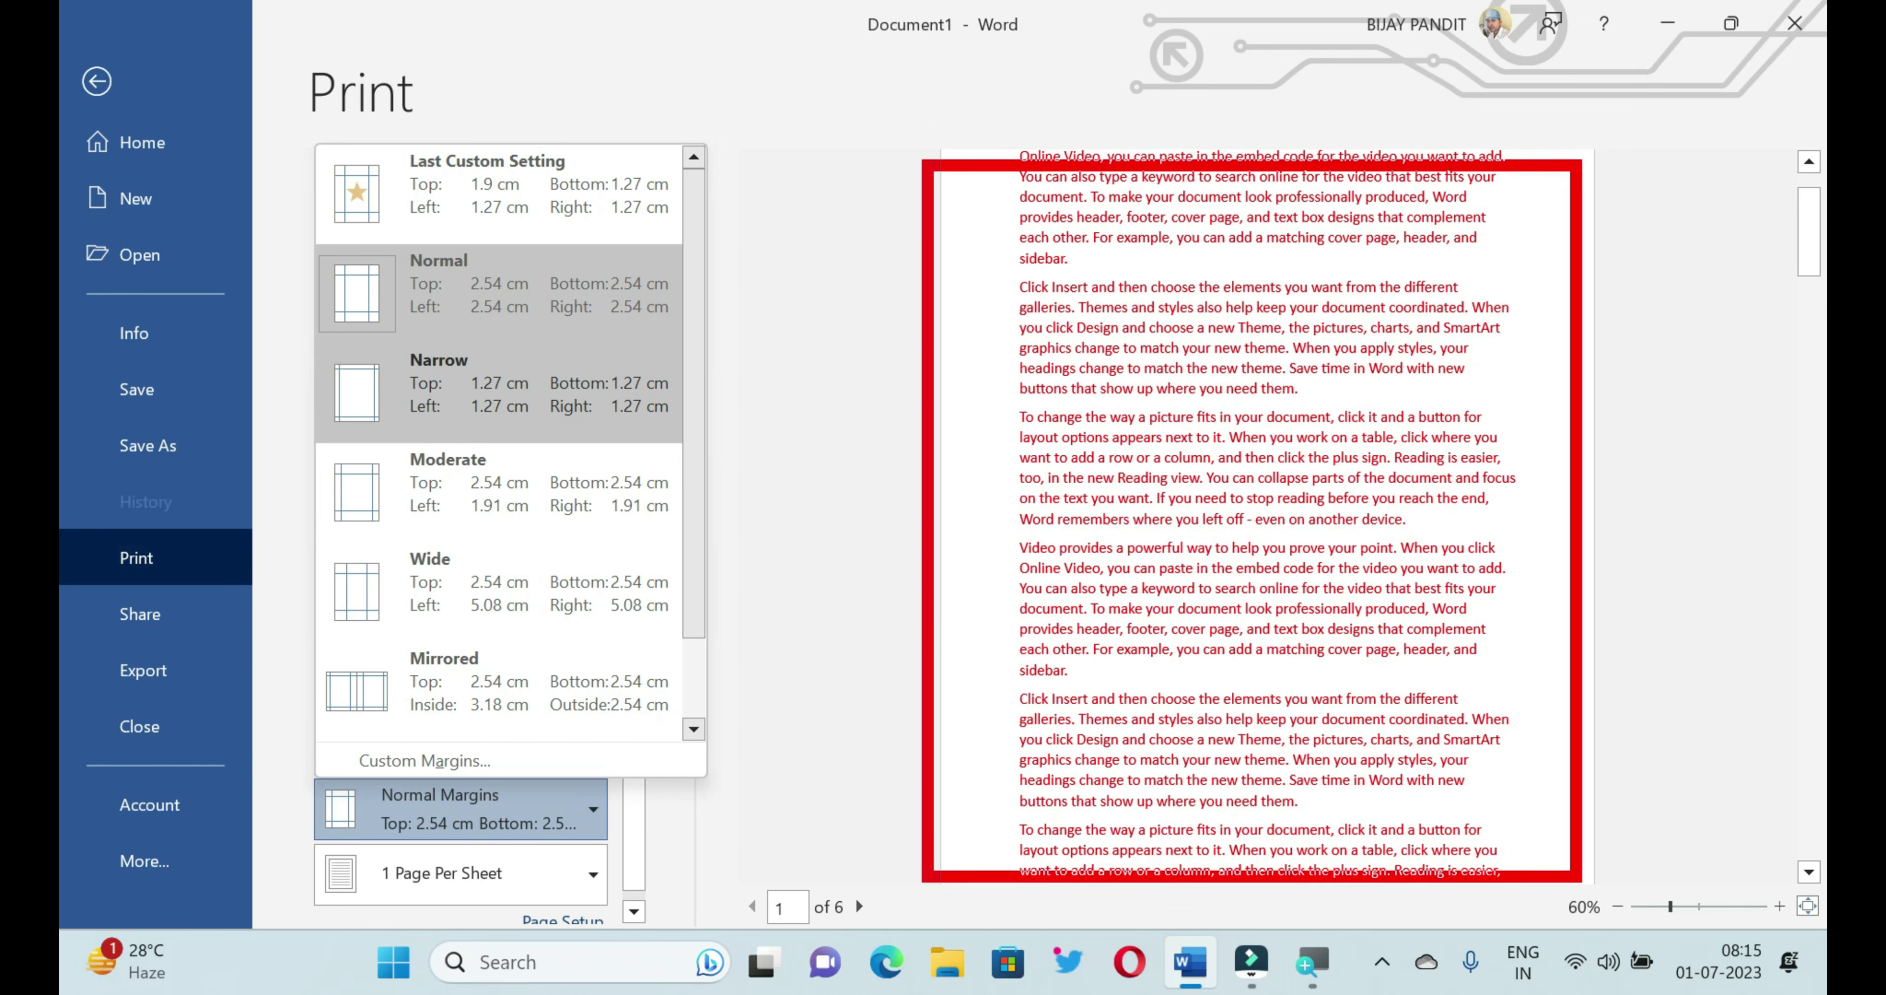
{"action": "key", "text": "Escape"}
{"action": "left_click", "coordinate": [532, 414]}
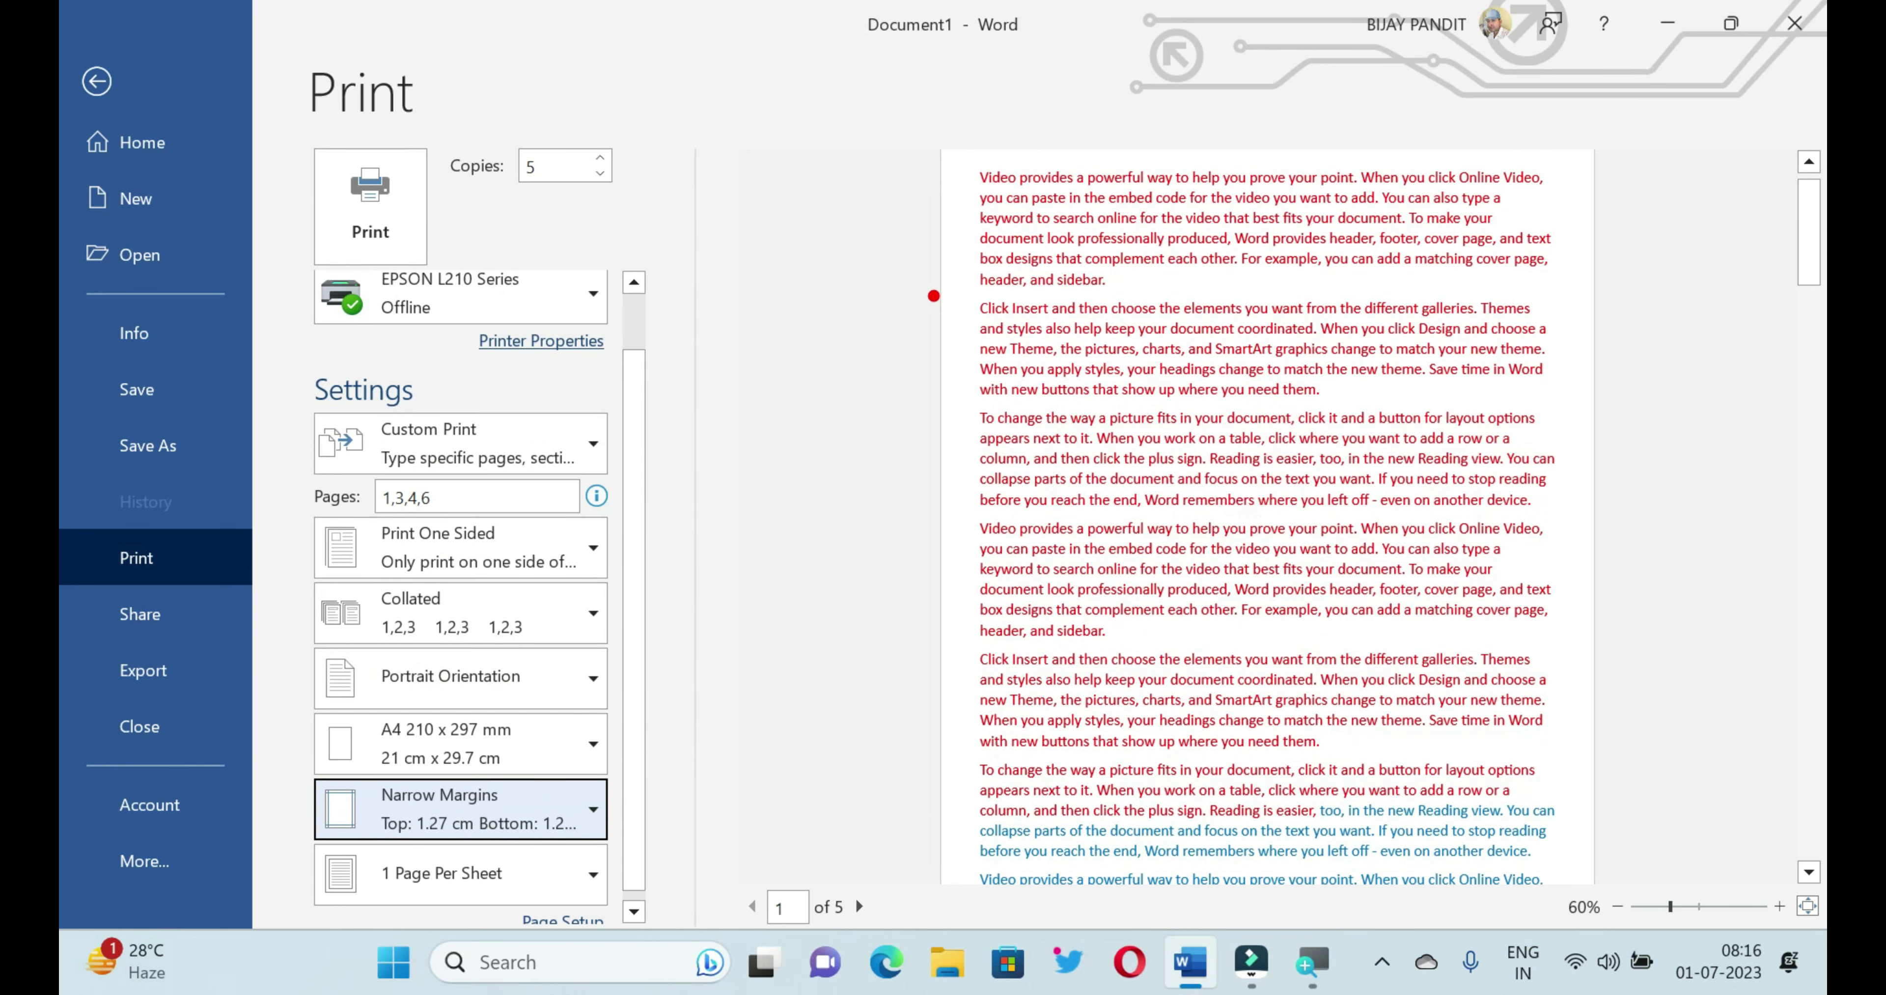
{"action": "left_click_drag", "start_coordinate": [933, 295], "coordinate": [978, 404]}
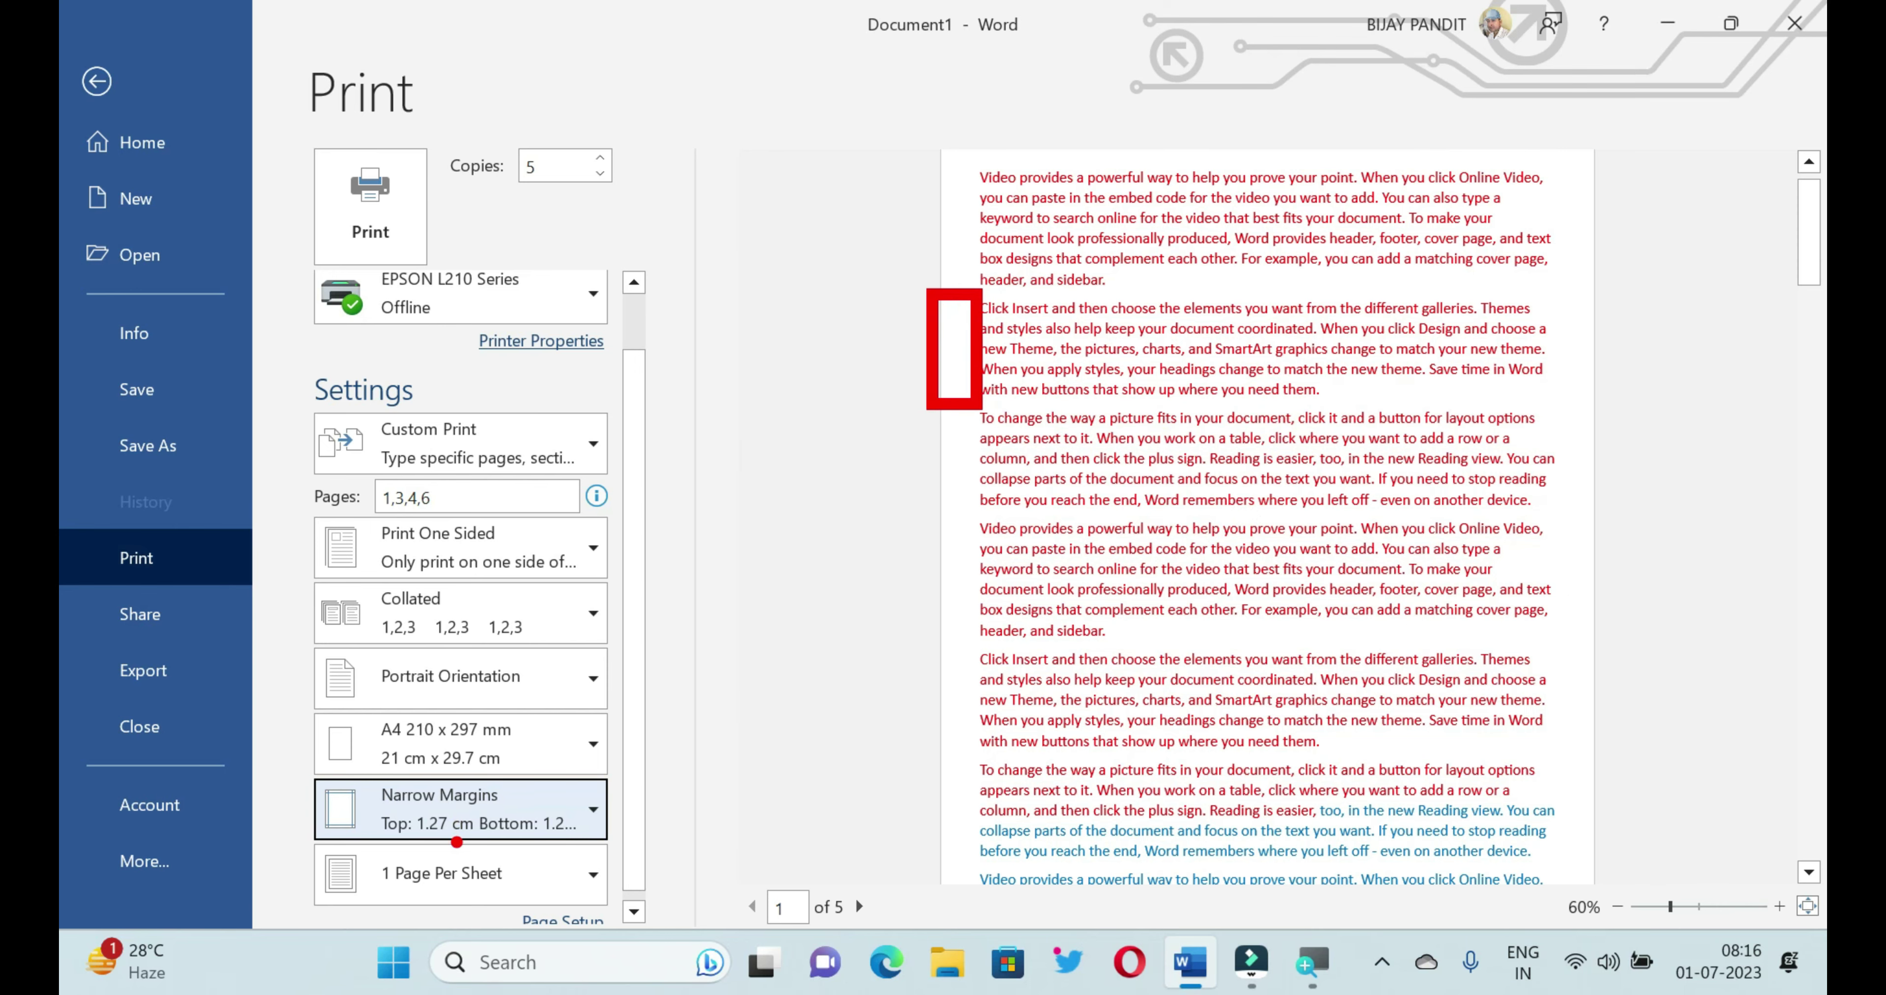
{"action": "key", "text": "Escape"}
{"action": "left_click", "coordinate": [480, 818]}
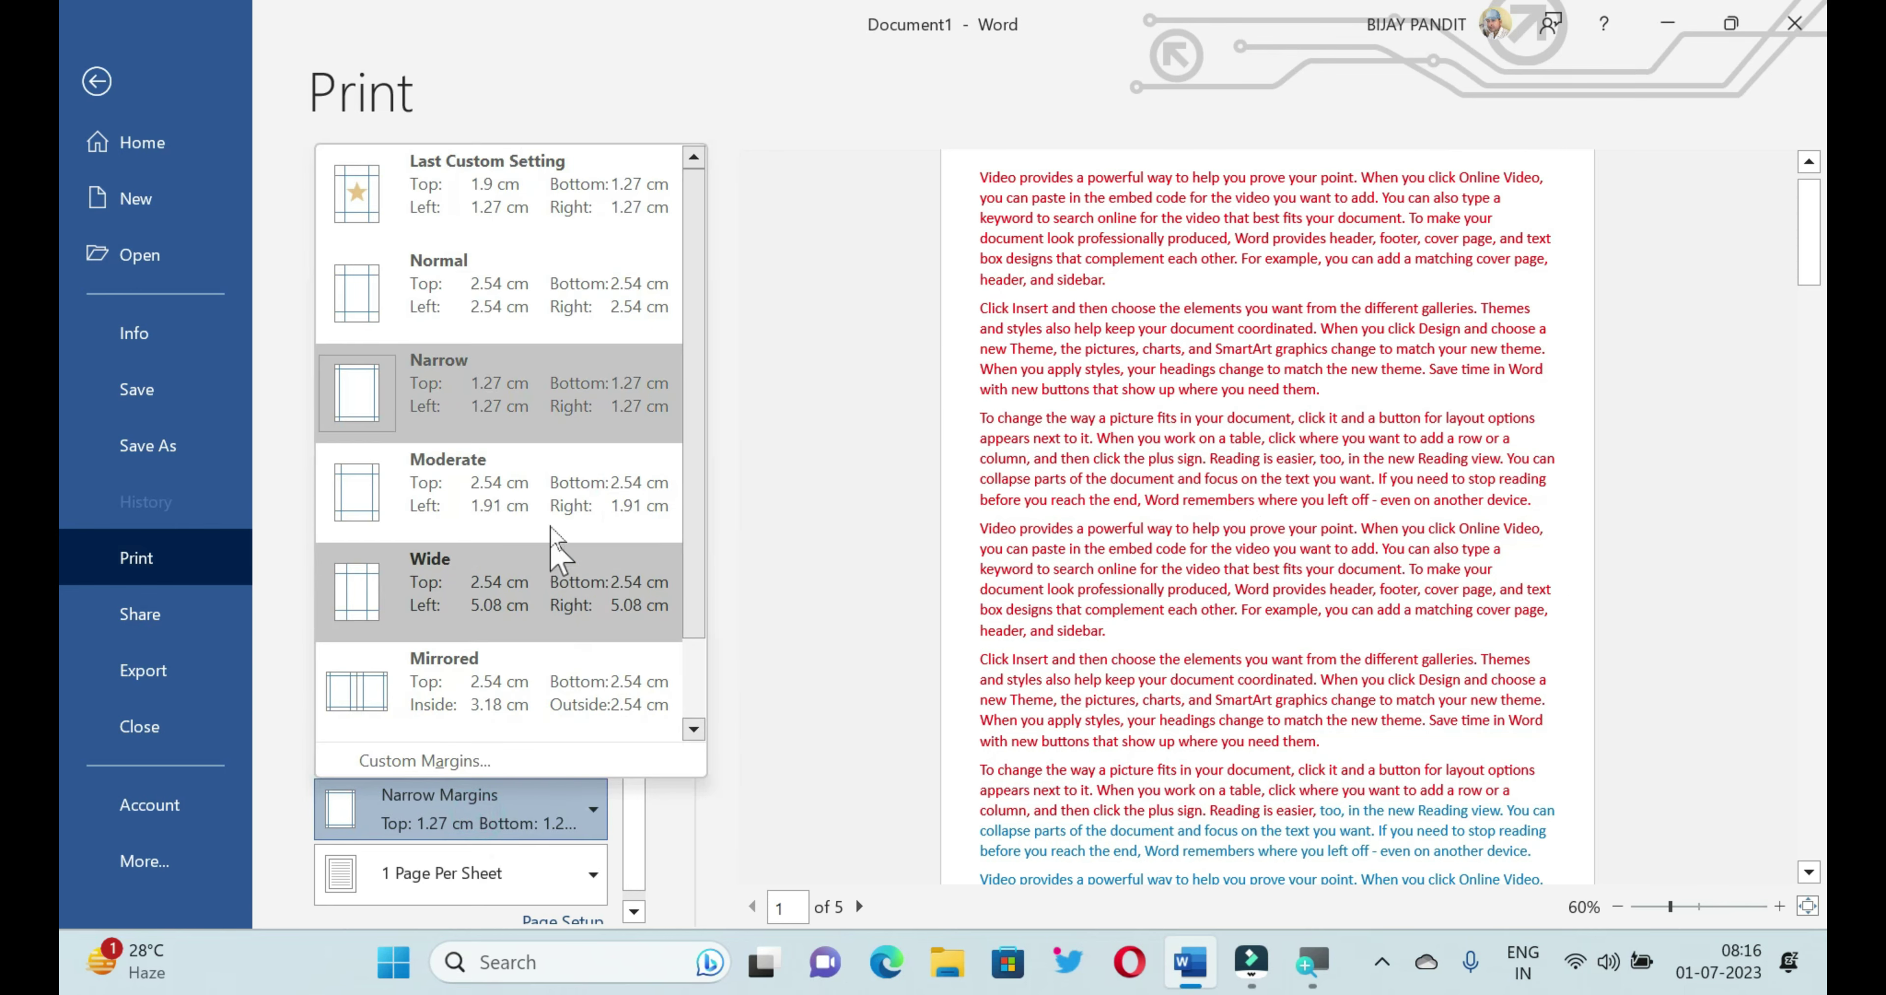
{"action": "left_click", "coordinate": [557, 507]}
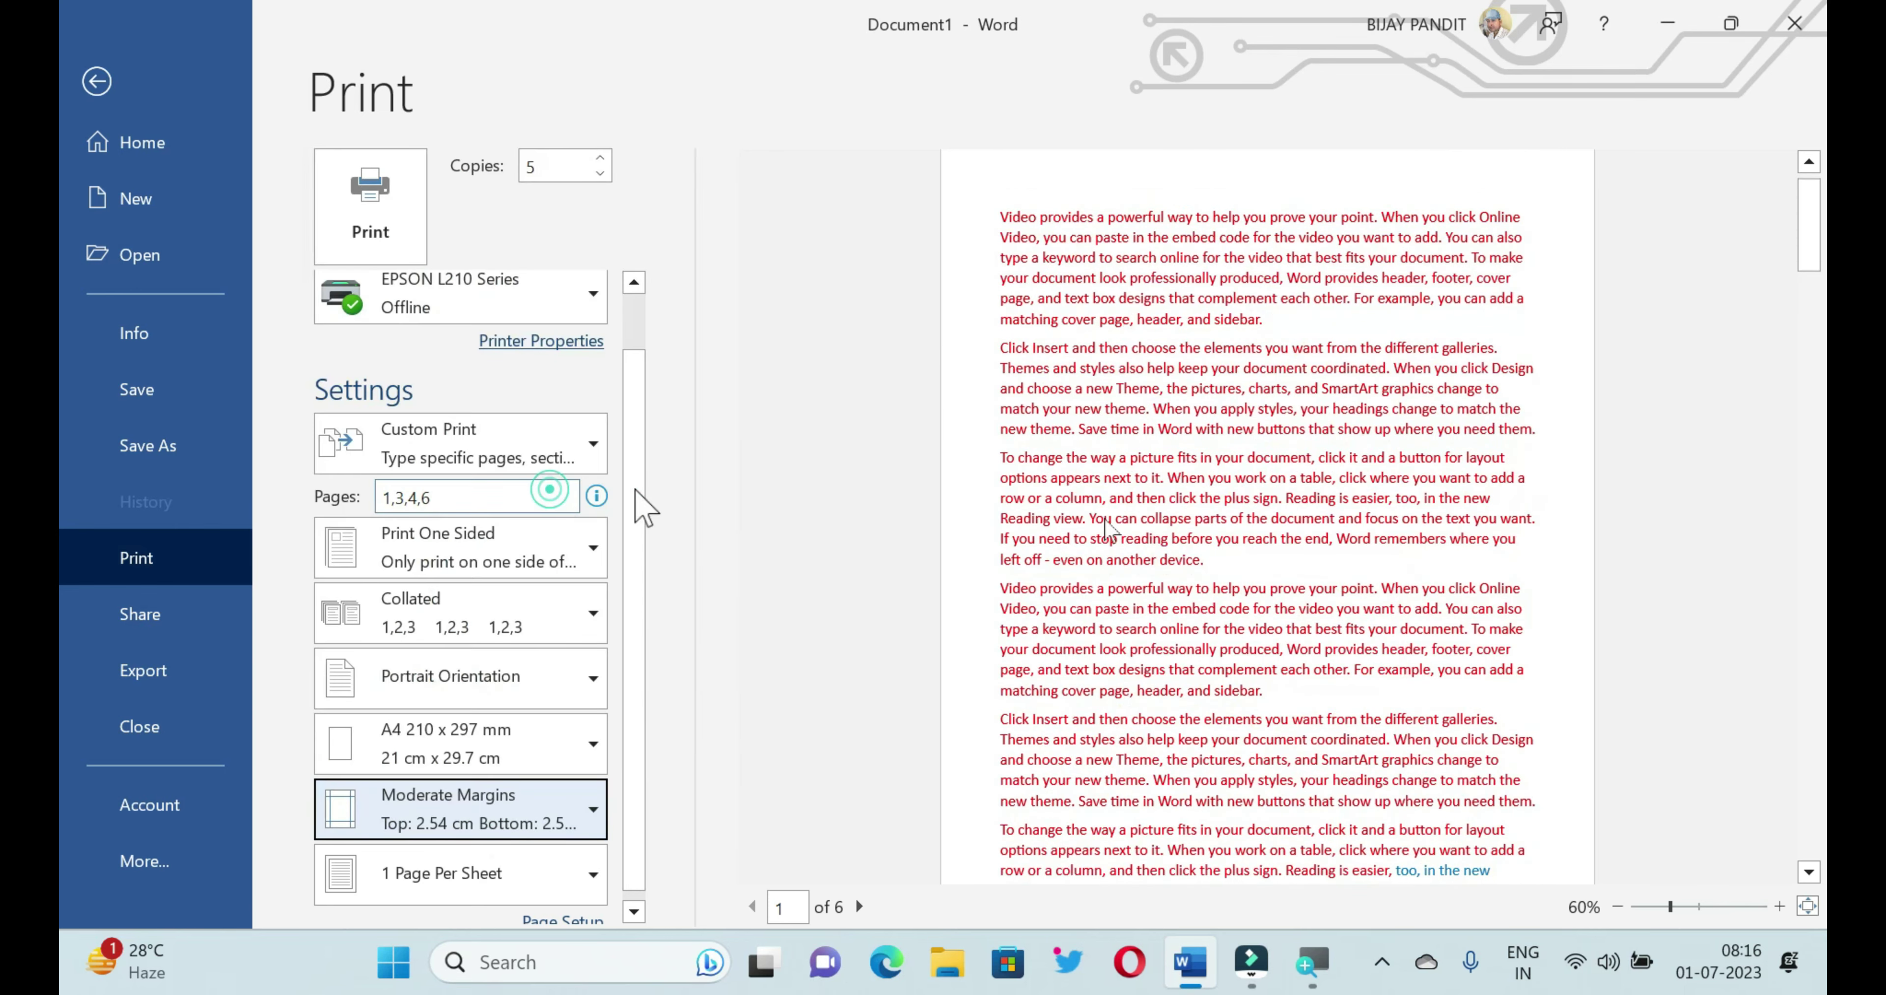
{"action": "left_click", "coordinate": [435, 805]}
{"action": "left_click", "coordinate": [497, 680]}
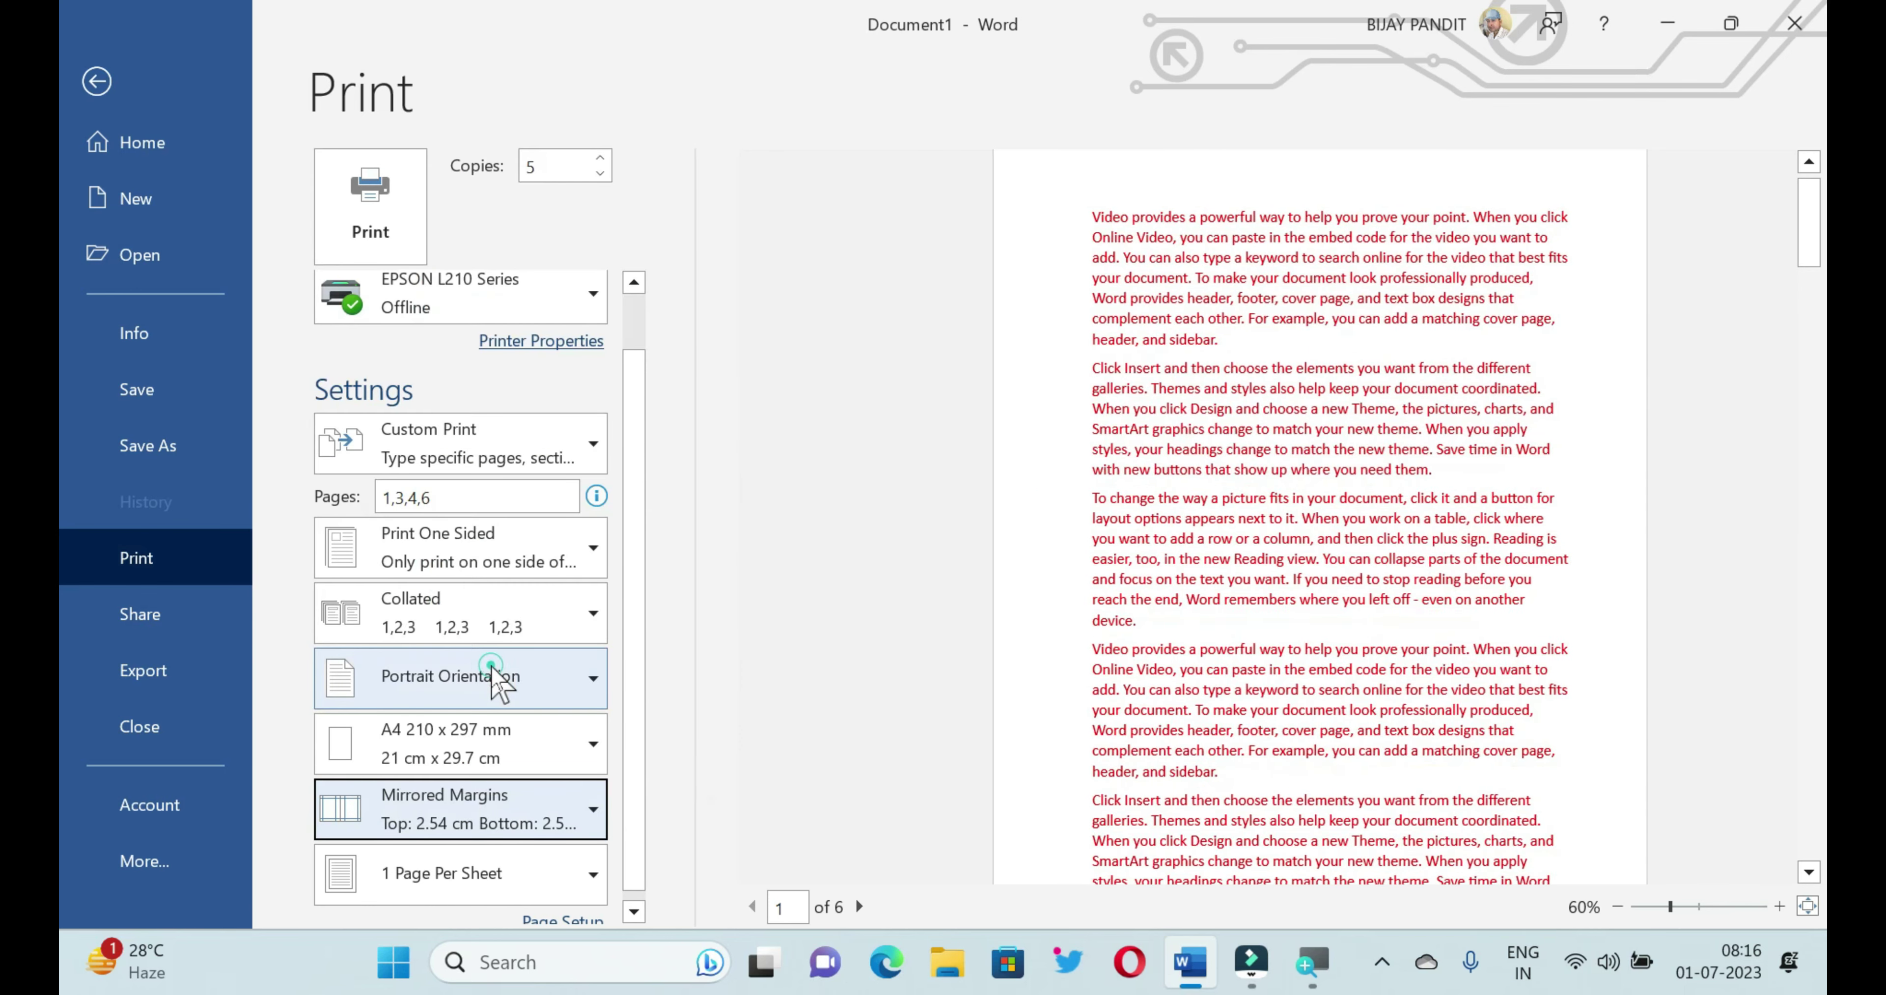
{"action": "left_click", "coordinate": [482, 819]}
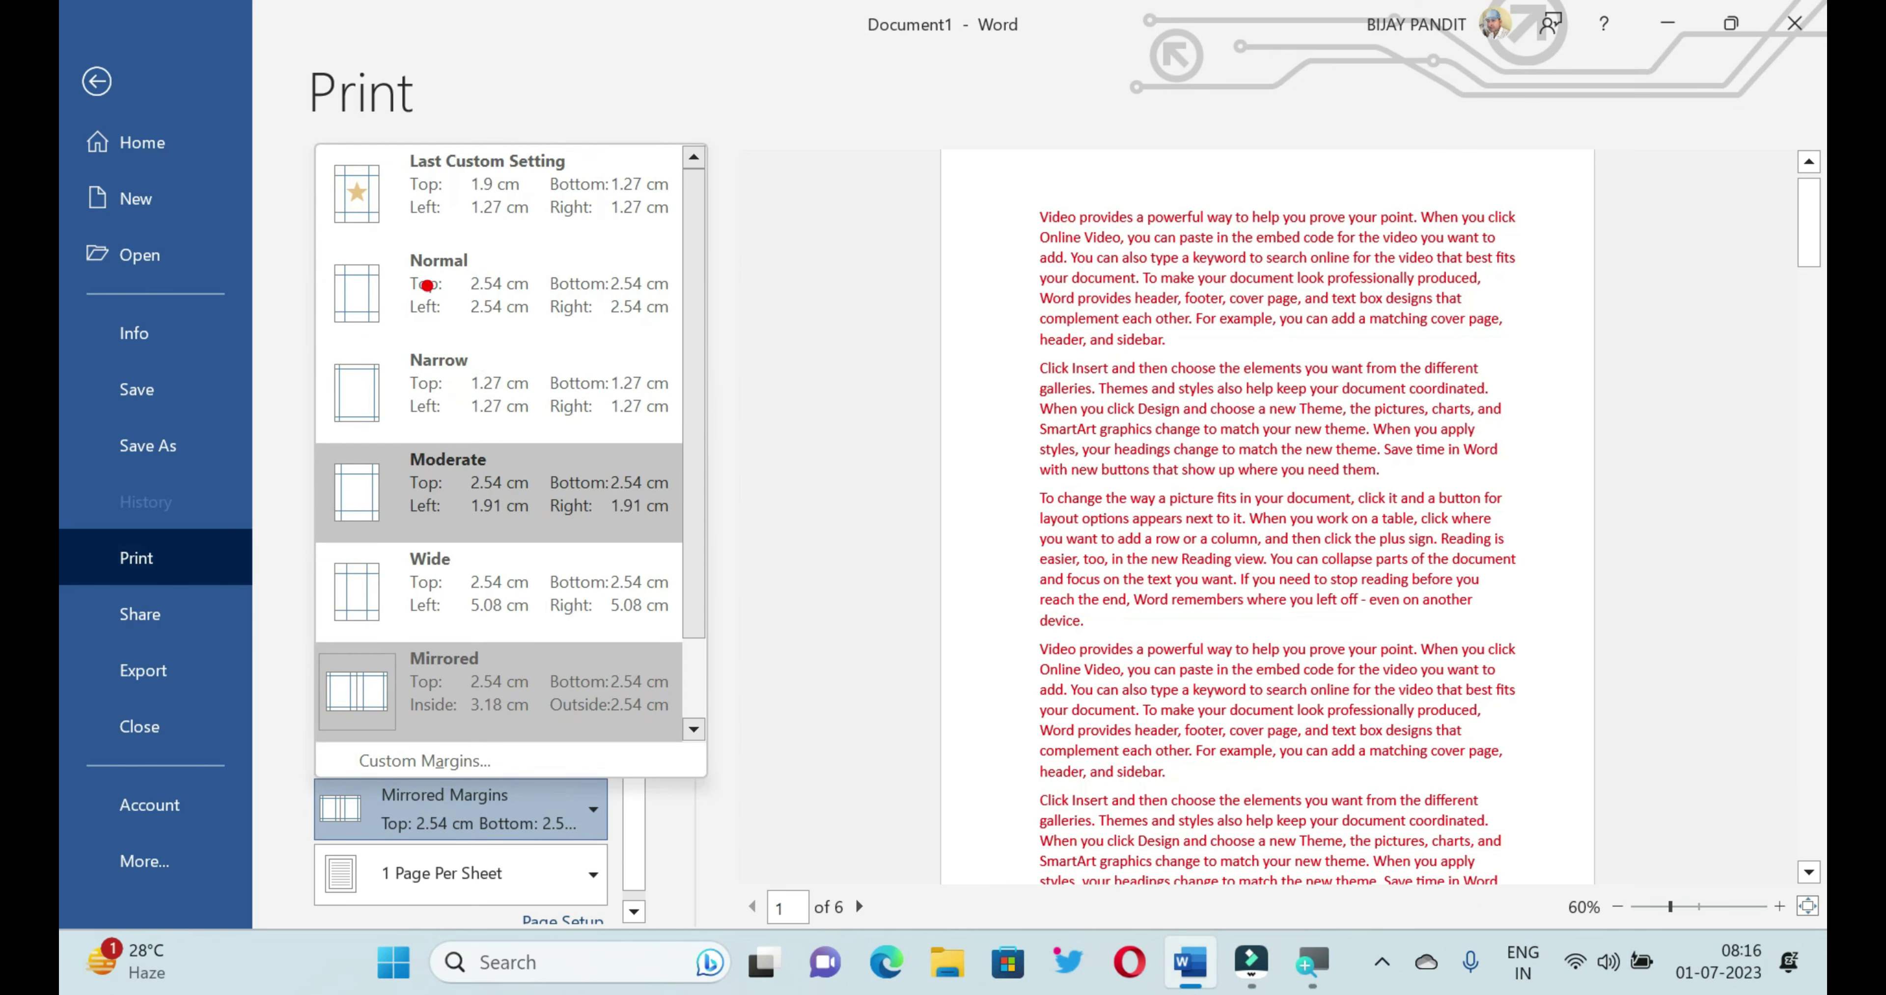
{"action": "left_click_drag", "start_coordinate": [336, 229], "coordinate": [661, 338]}
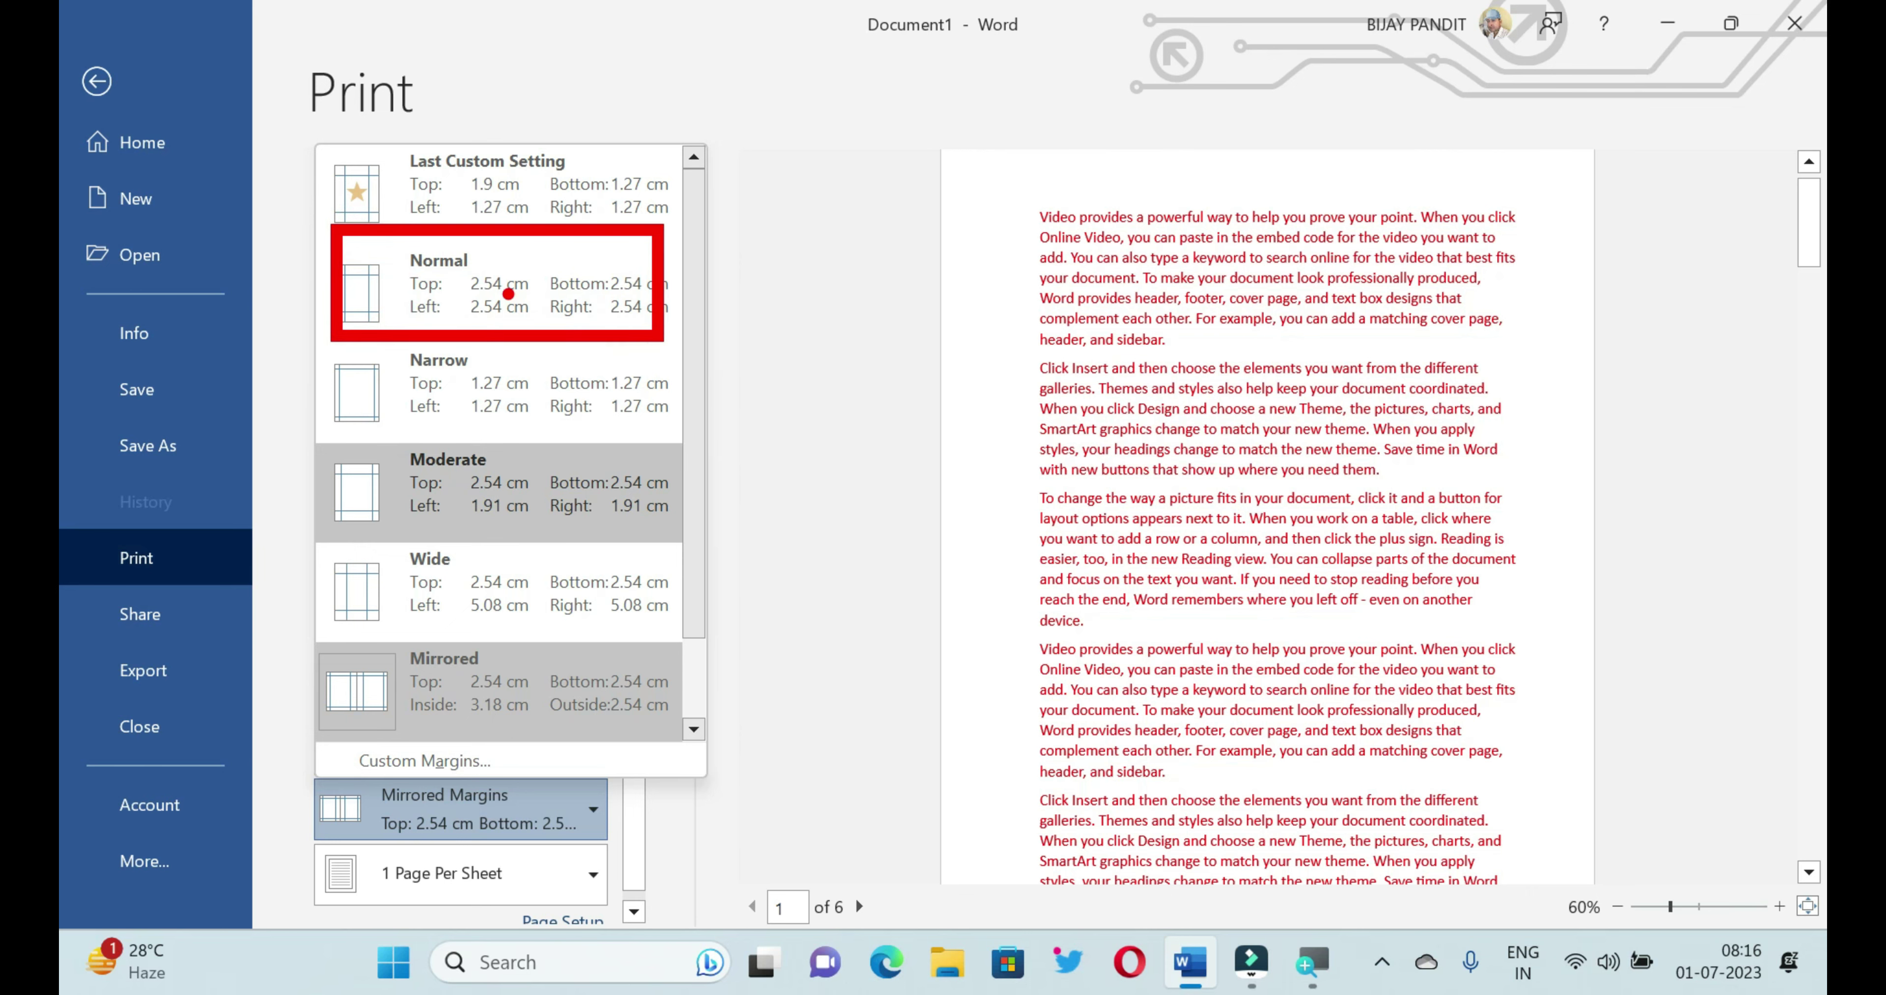
{"action": "left_click", "coordinate": [483, 308]}
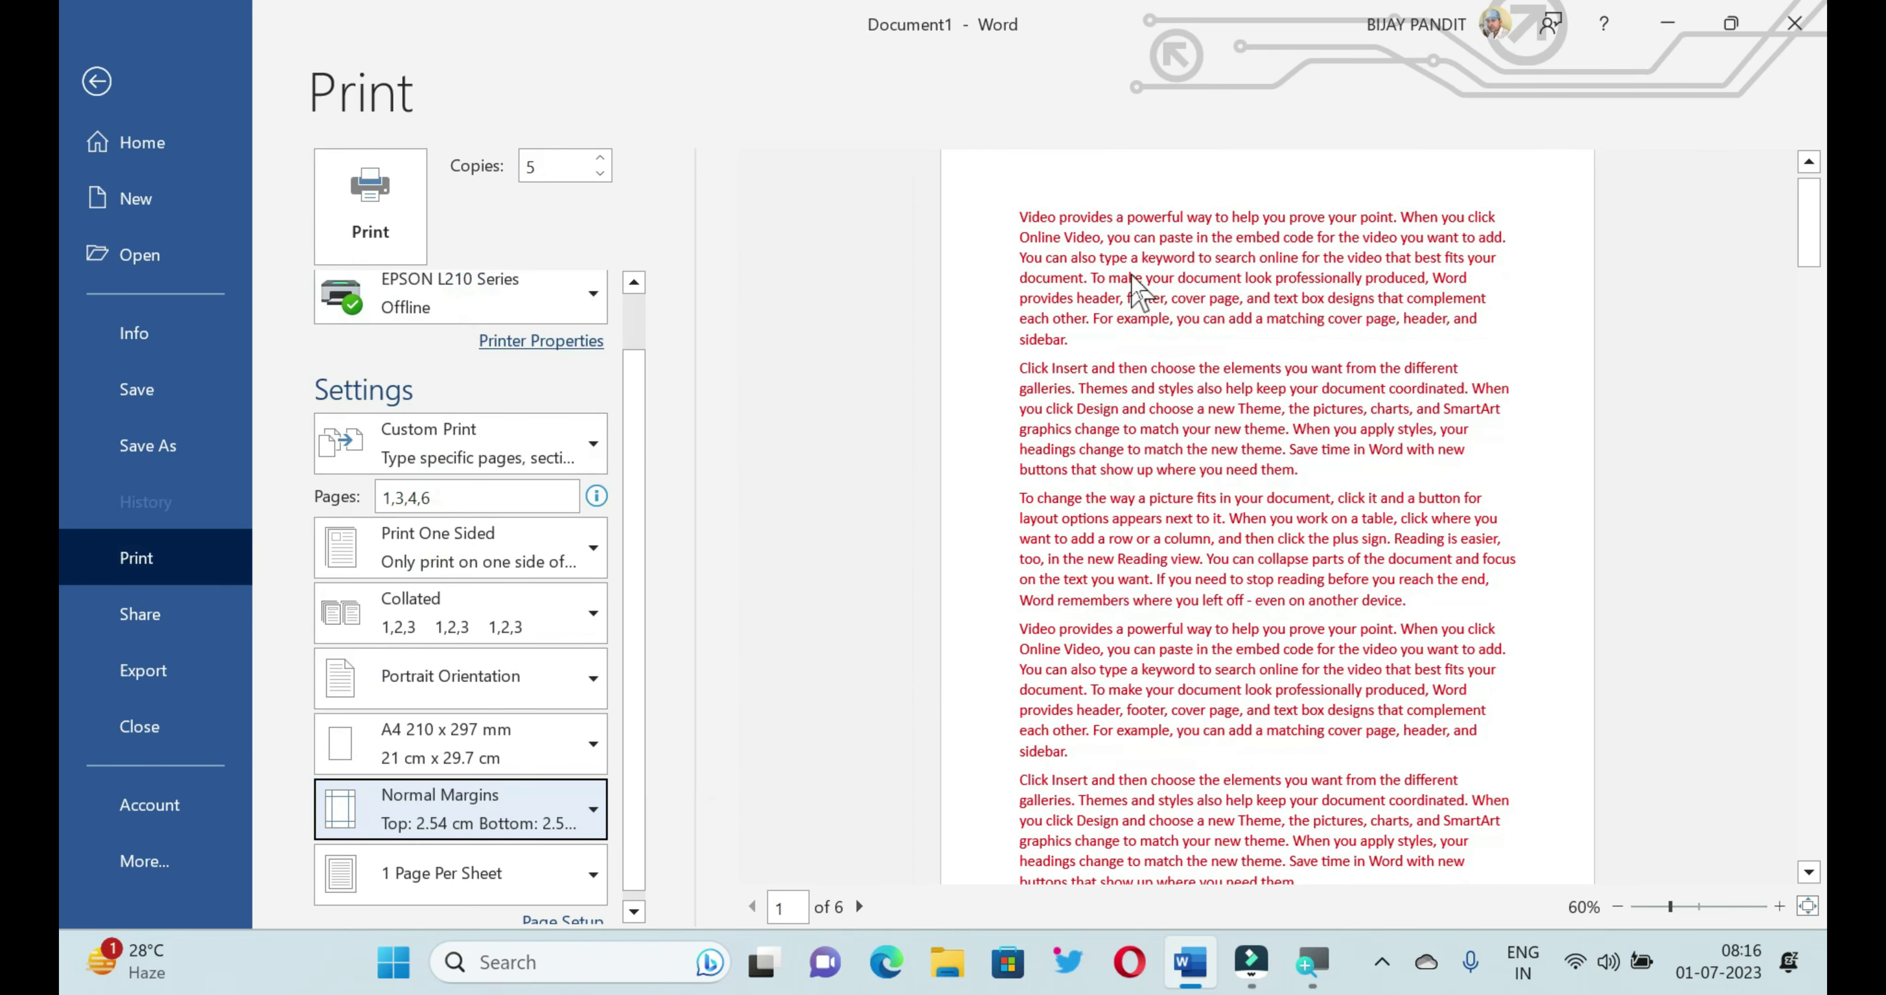
{"action": "left_click_drag", "start_coordinate": [959, 147], "coordinate": [1570, 823]}
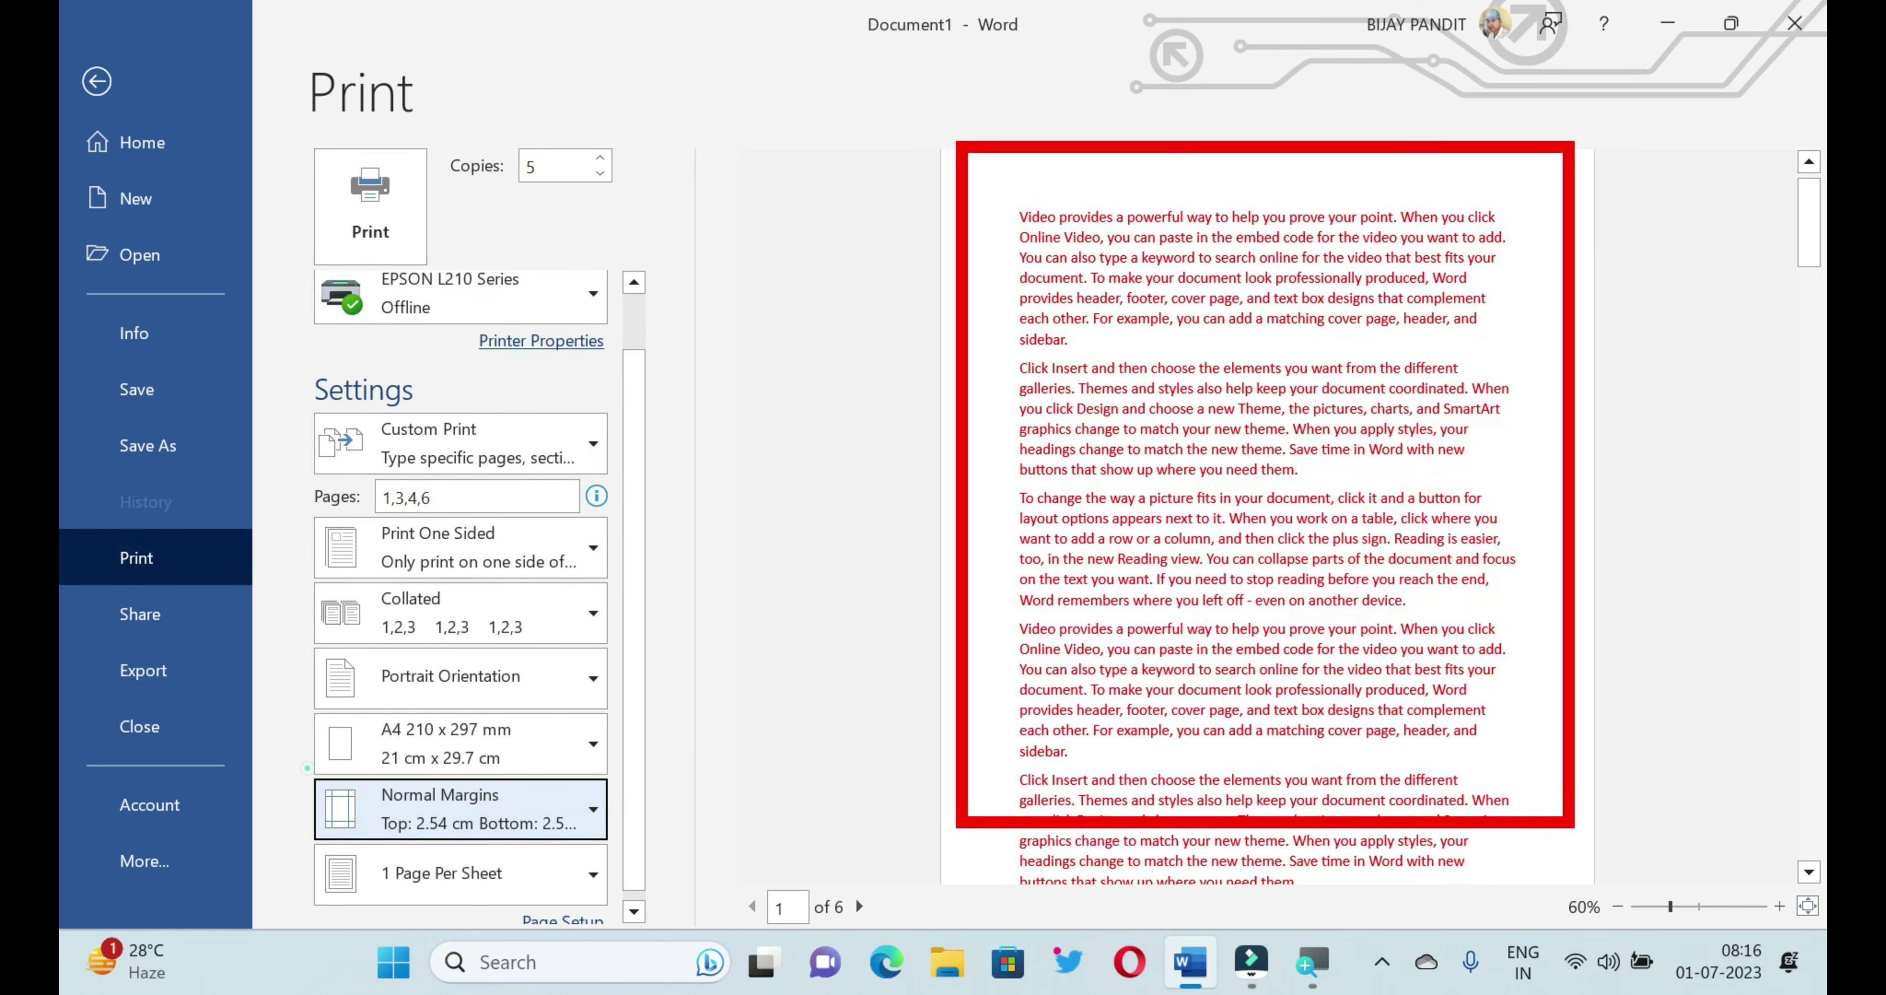
{"action": "left_click_drag", "start_coordinate": [303, 765], "coordinate": [619, 860]}
Step: Choose Custom Margins from the margin presets to open Page Setup
{"action": "left_click_drag", "start_coordinate": [952, 196], "coordinate": [1014, 368]}
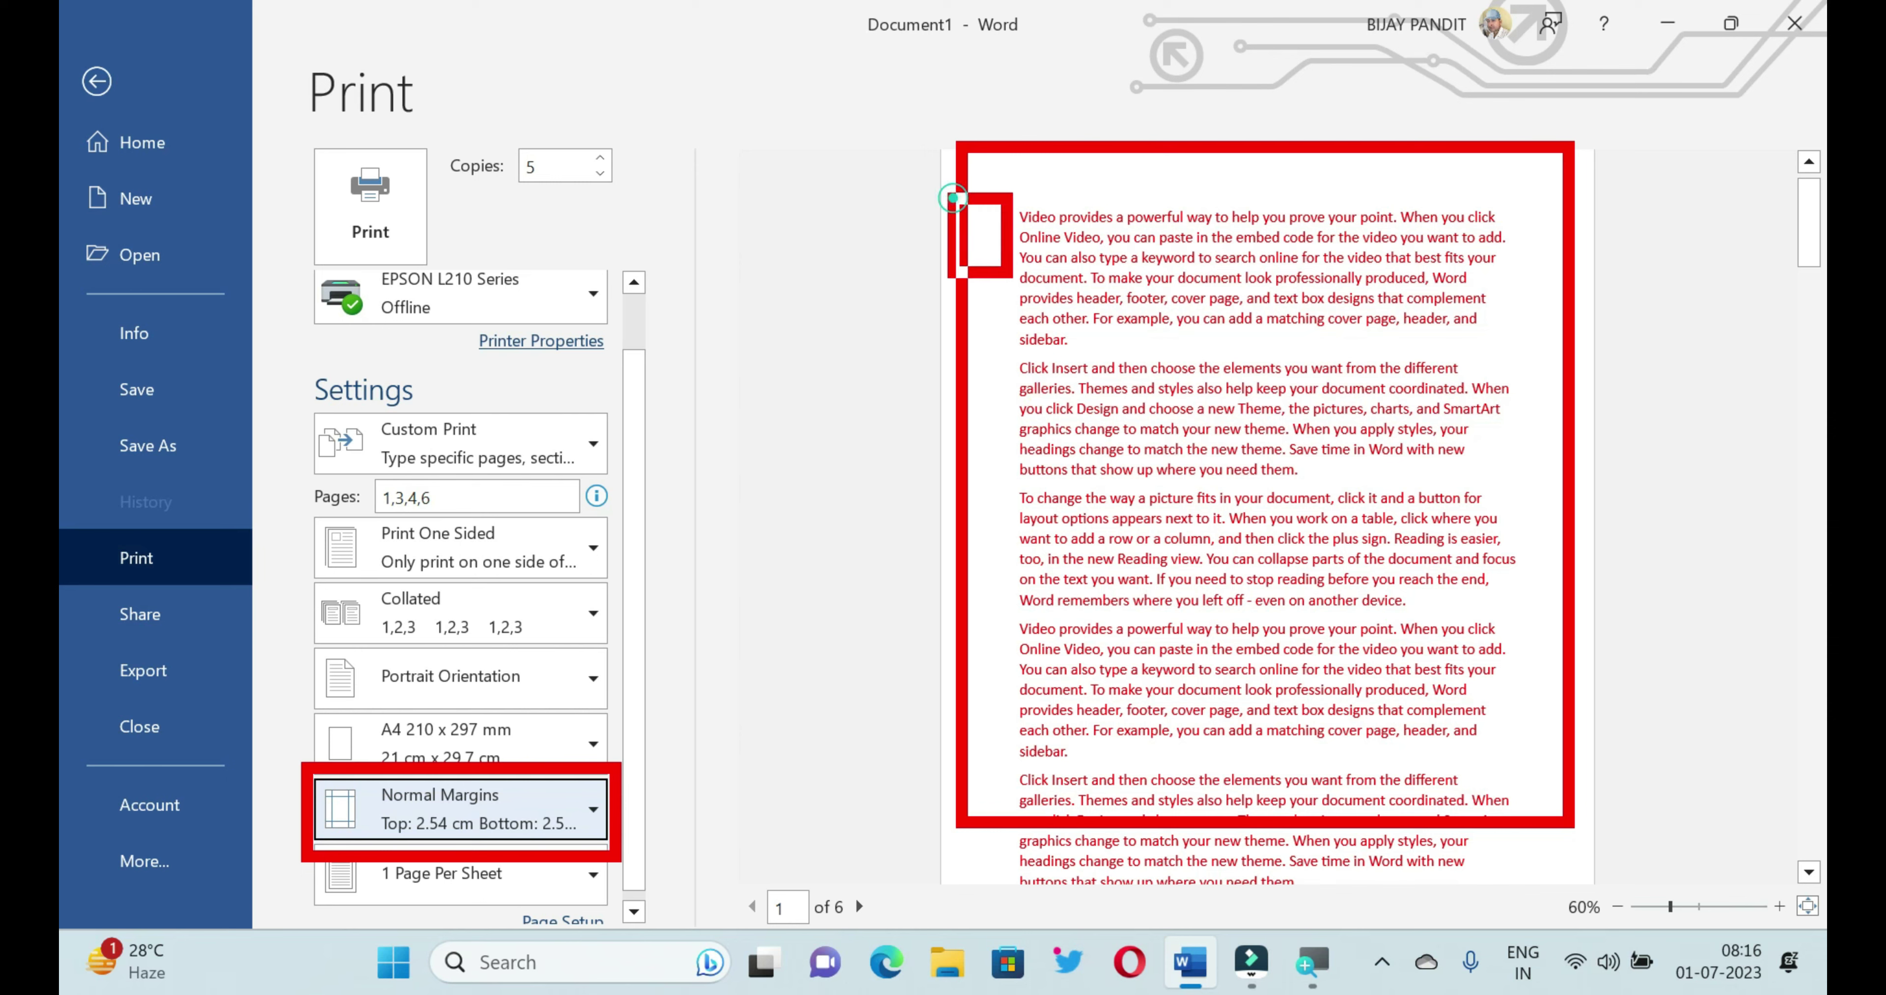
{"action": "left_click_drag", "start_coordinate": [341, 780], "coordinate": [575, 849]}
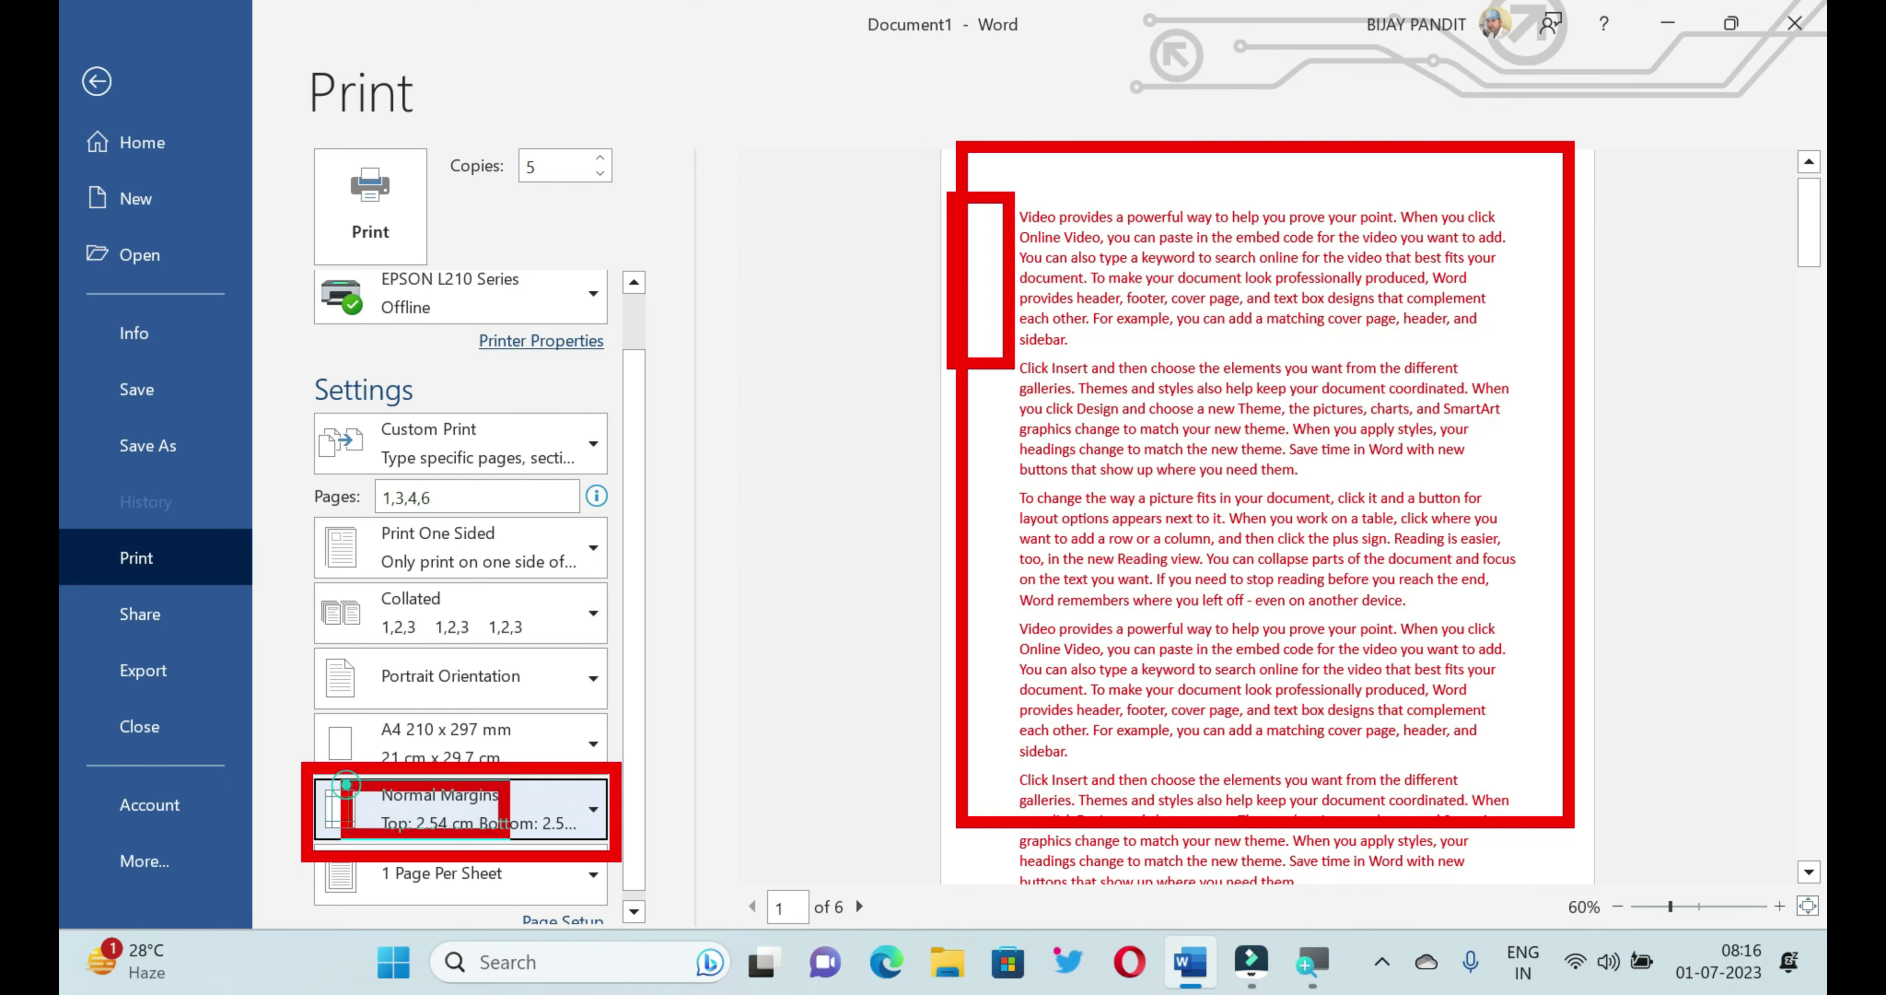
{"action": "left_click", "coordinate": [483, 827]}
{"action": "left_click_drag", "start_coordinate": [692, 461], "coordinate": [699, 688]}
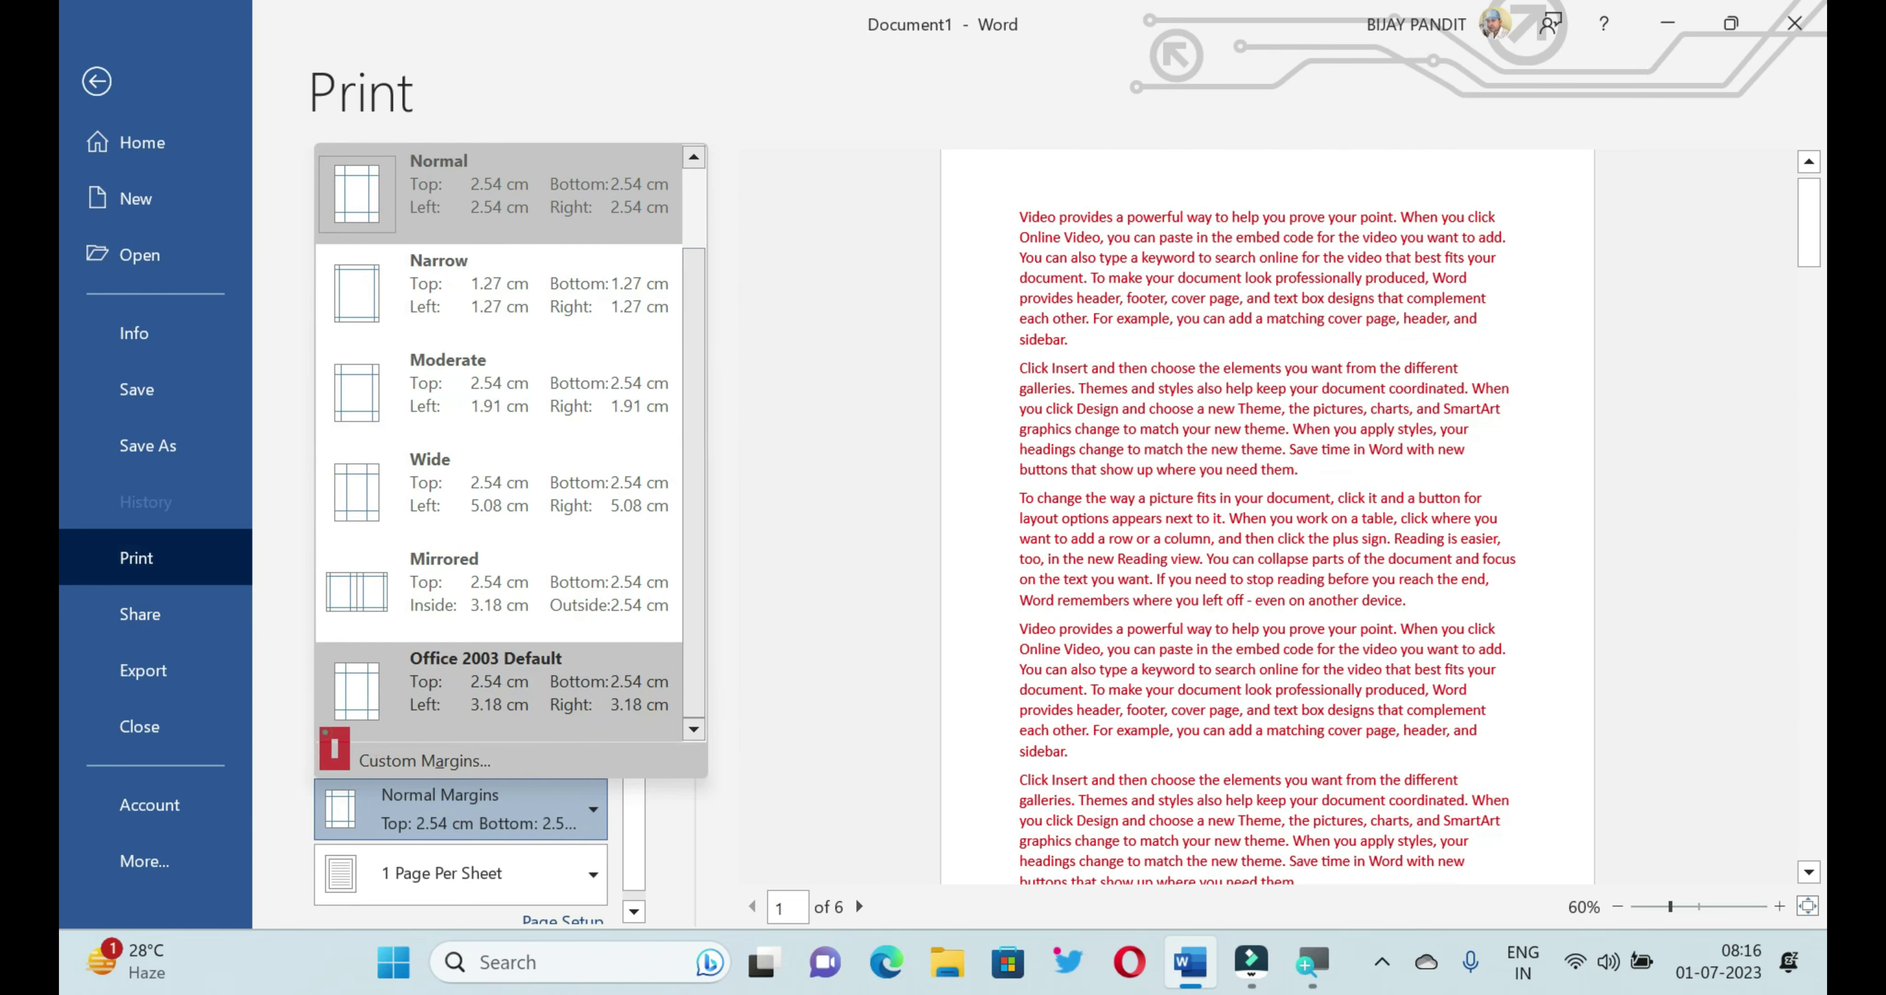
{"action": "left_click_drag", "start_coordinate": [322, 728], "coordinate": [597, 798]}
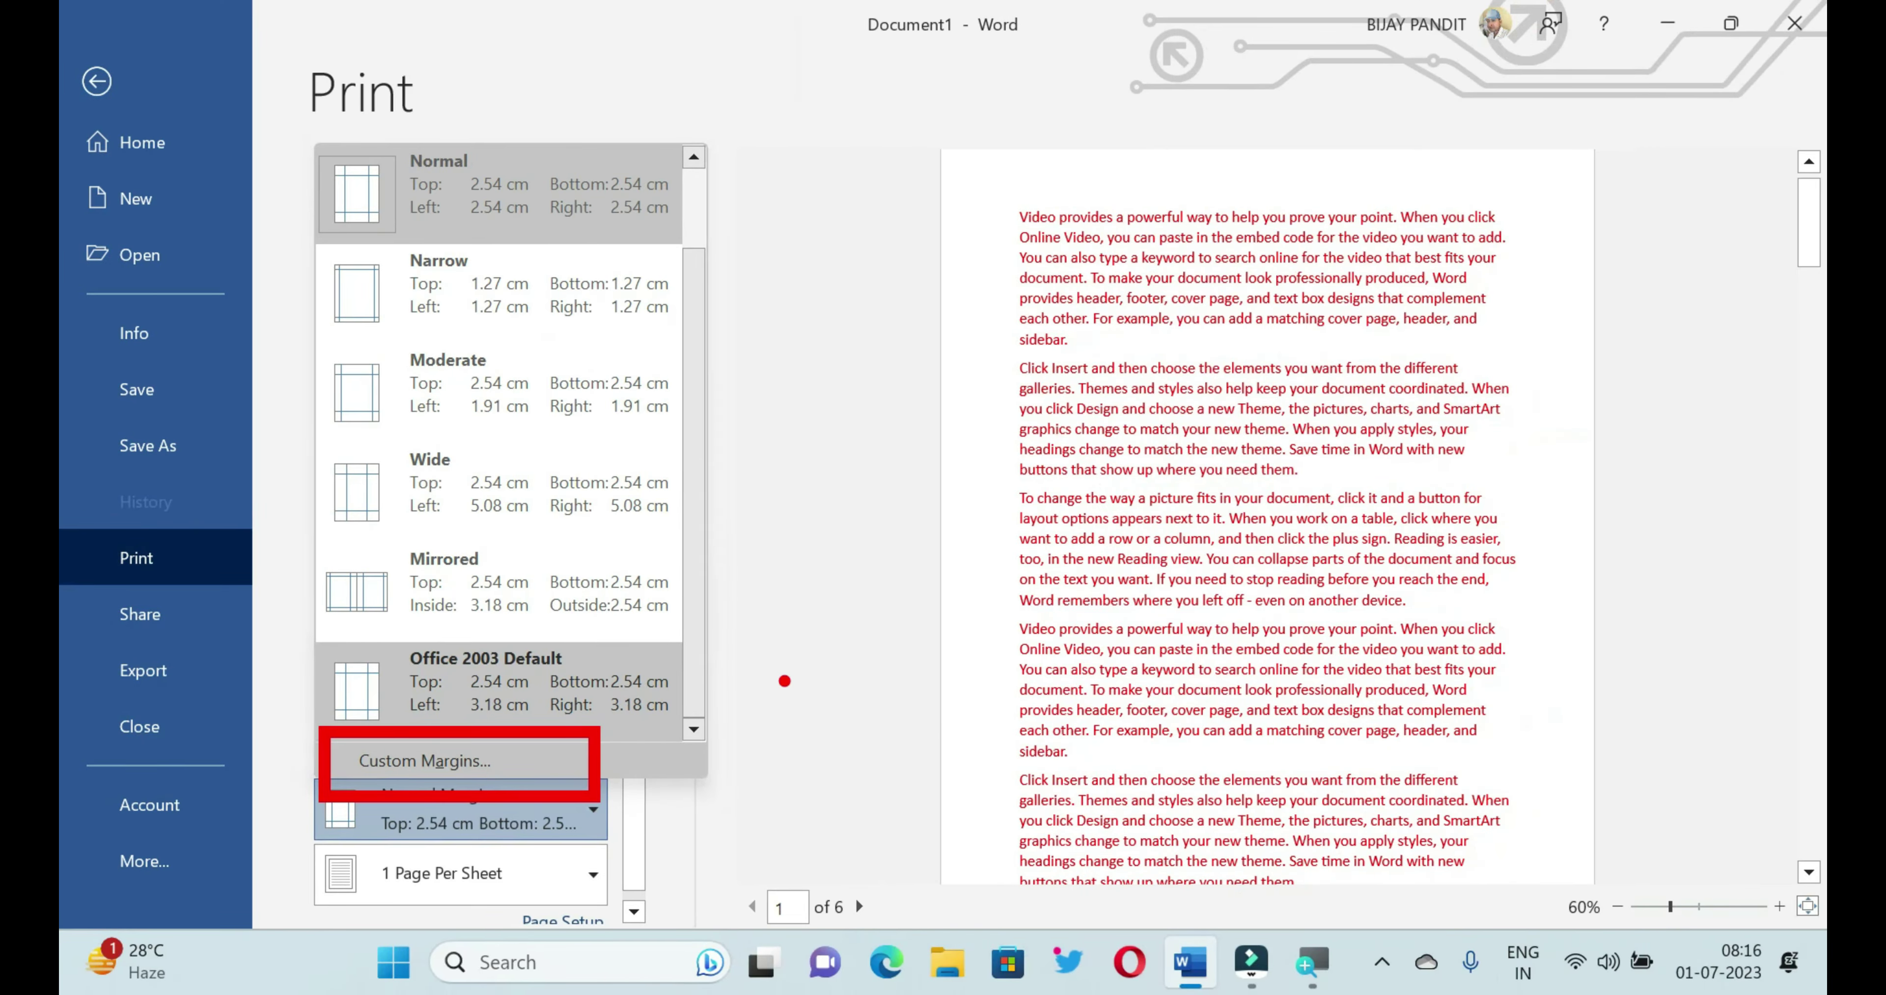
{"action": "left_click_drag", "start_coordinate": [913, 165], "coordinate": [1048, 496]}
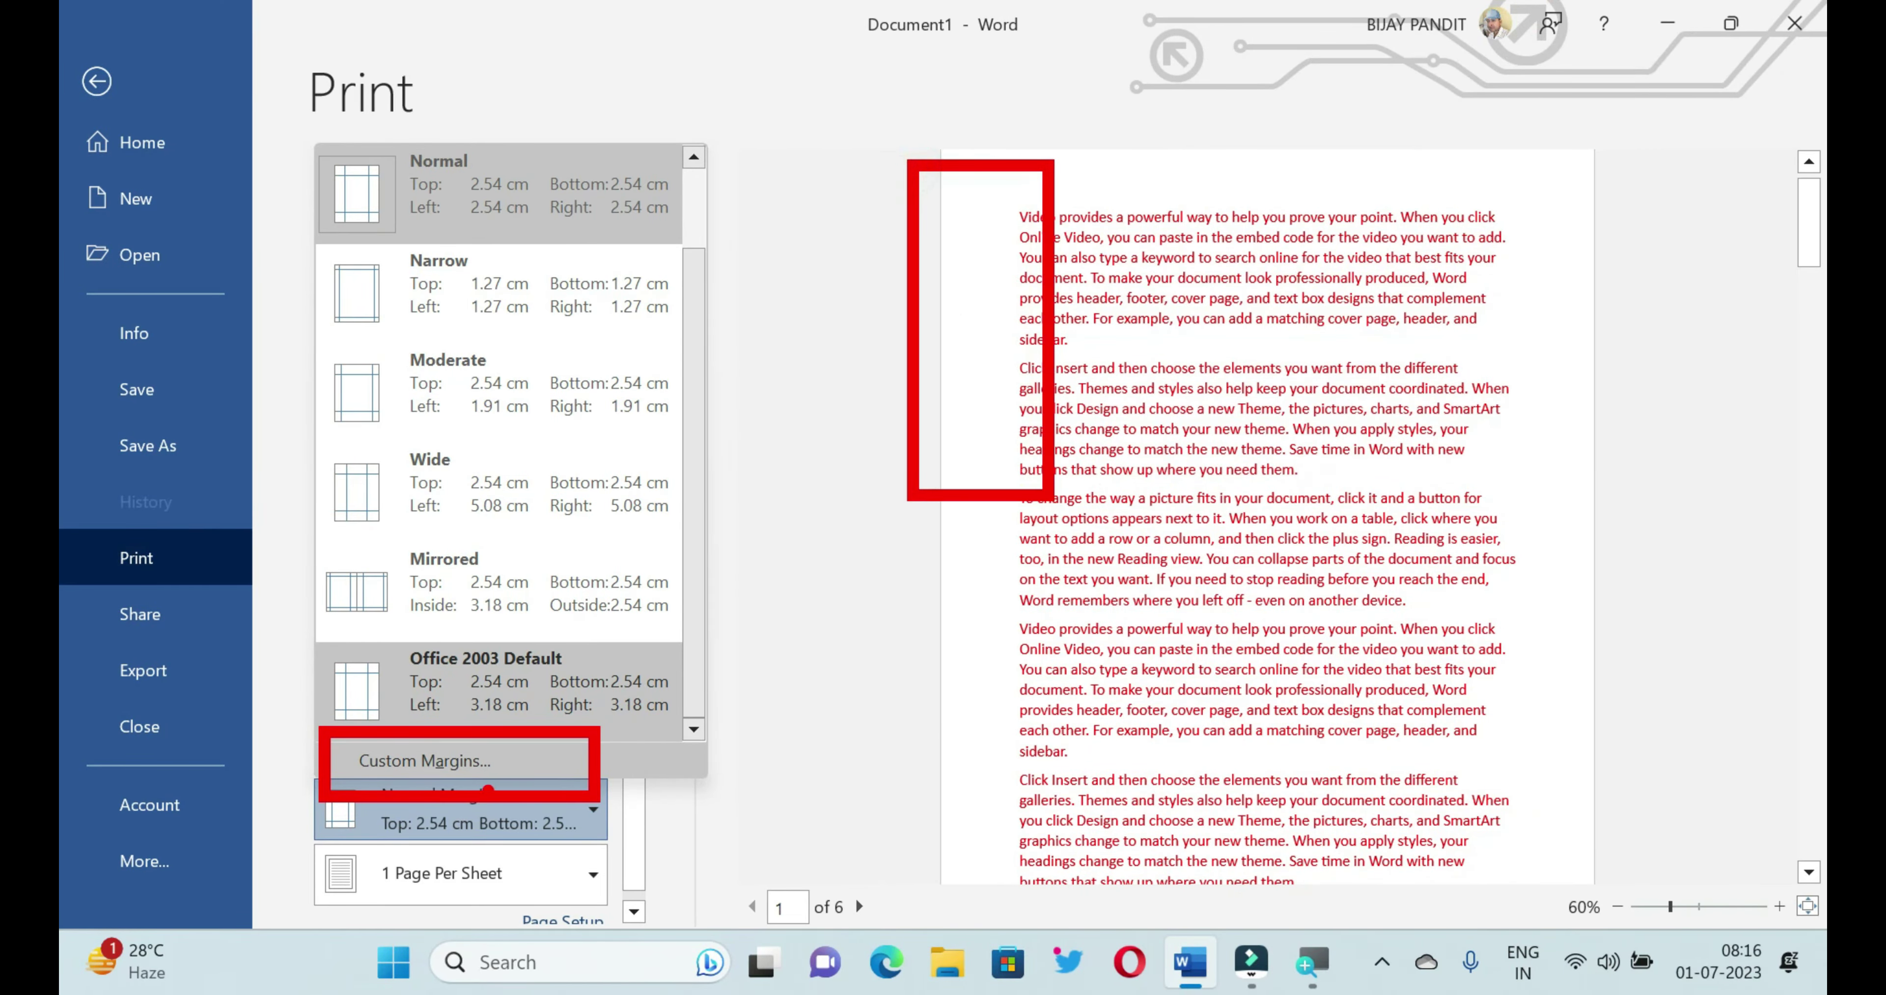
{"action": "left_click", "coordinate": [449, 771]}
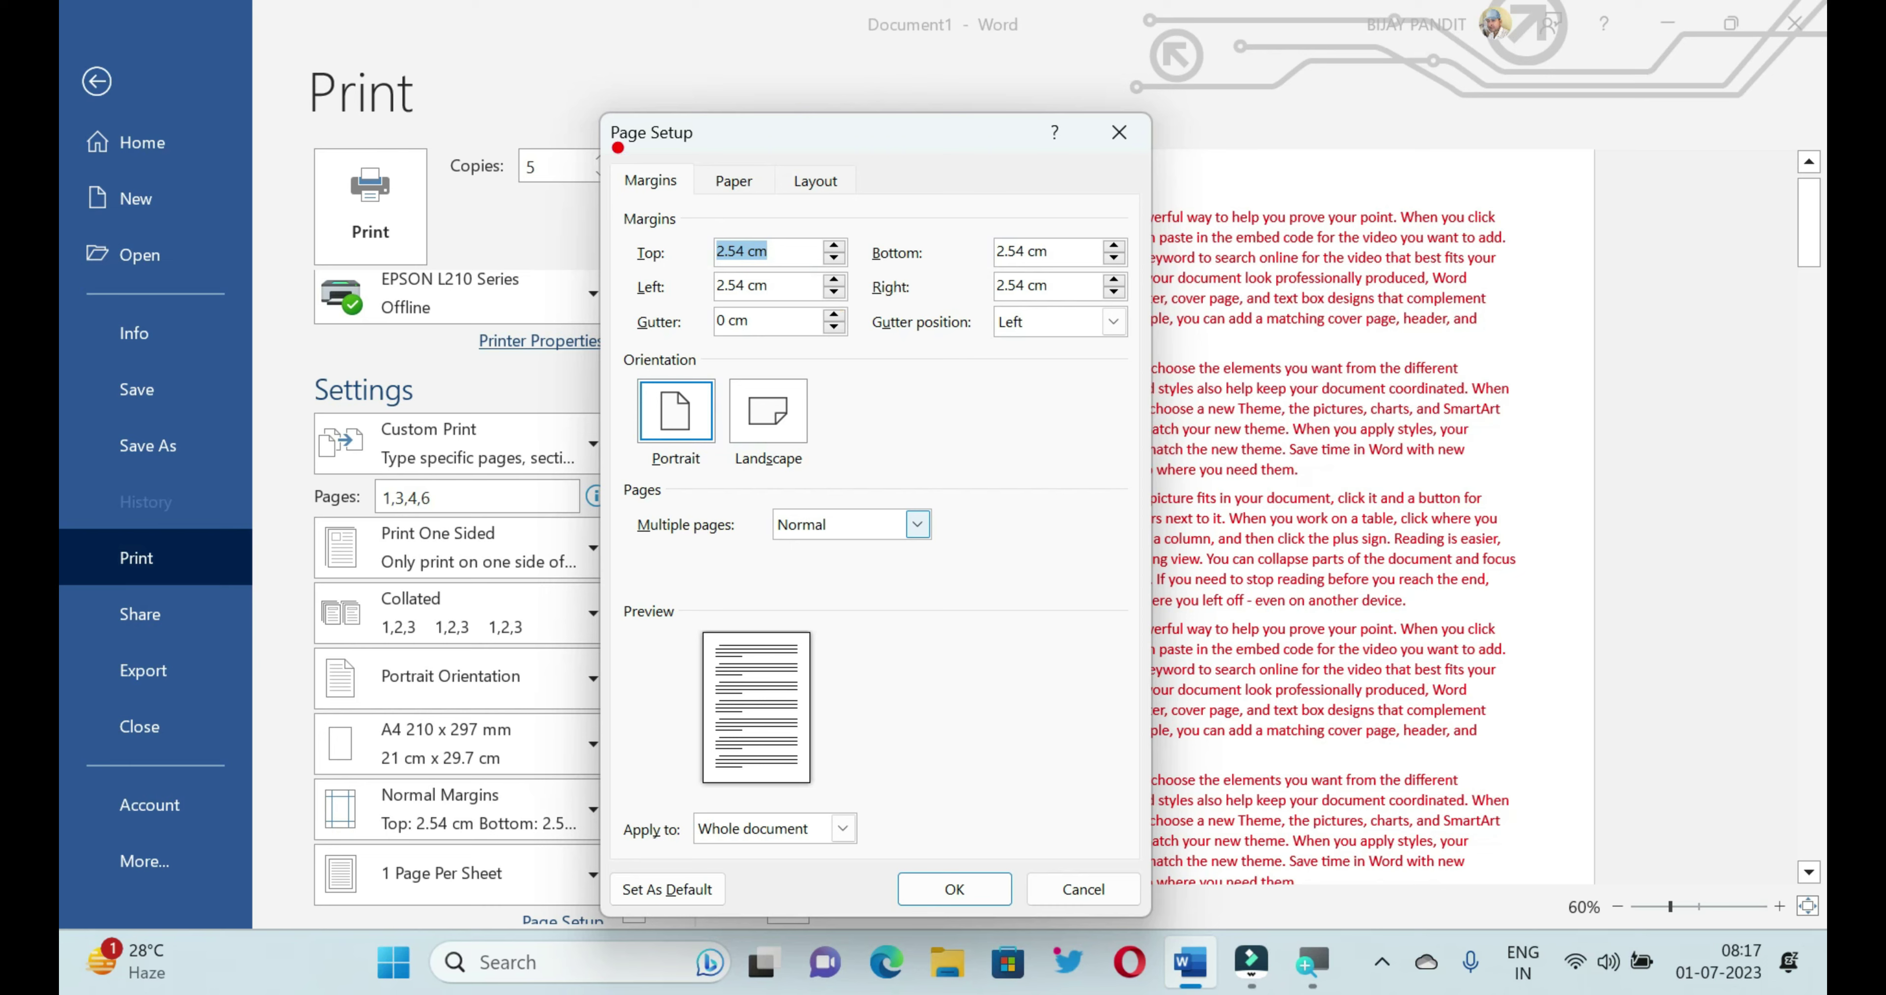
Step: Change the Top margin to 0.5 cm, keeping the other sides at 2.54 cm, and apply
{"action": "left_click_drag", "start_coordinate": [595, 106], "coordinate": [752, 165]}
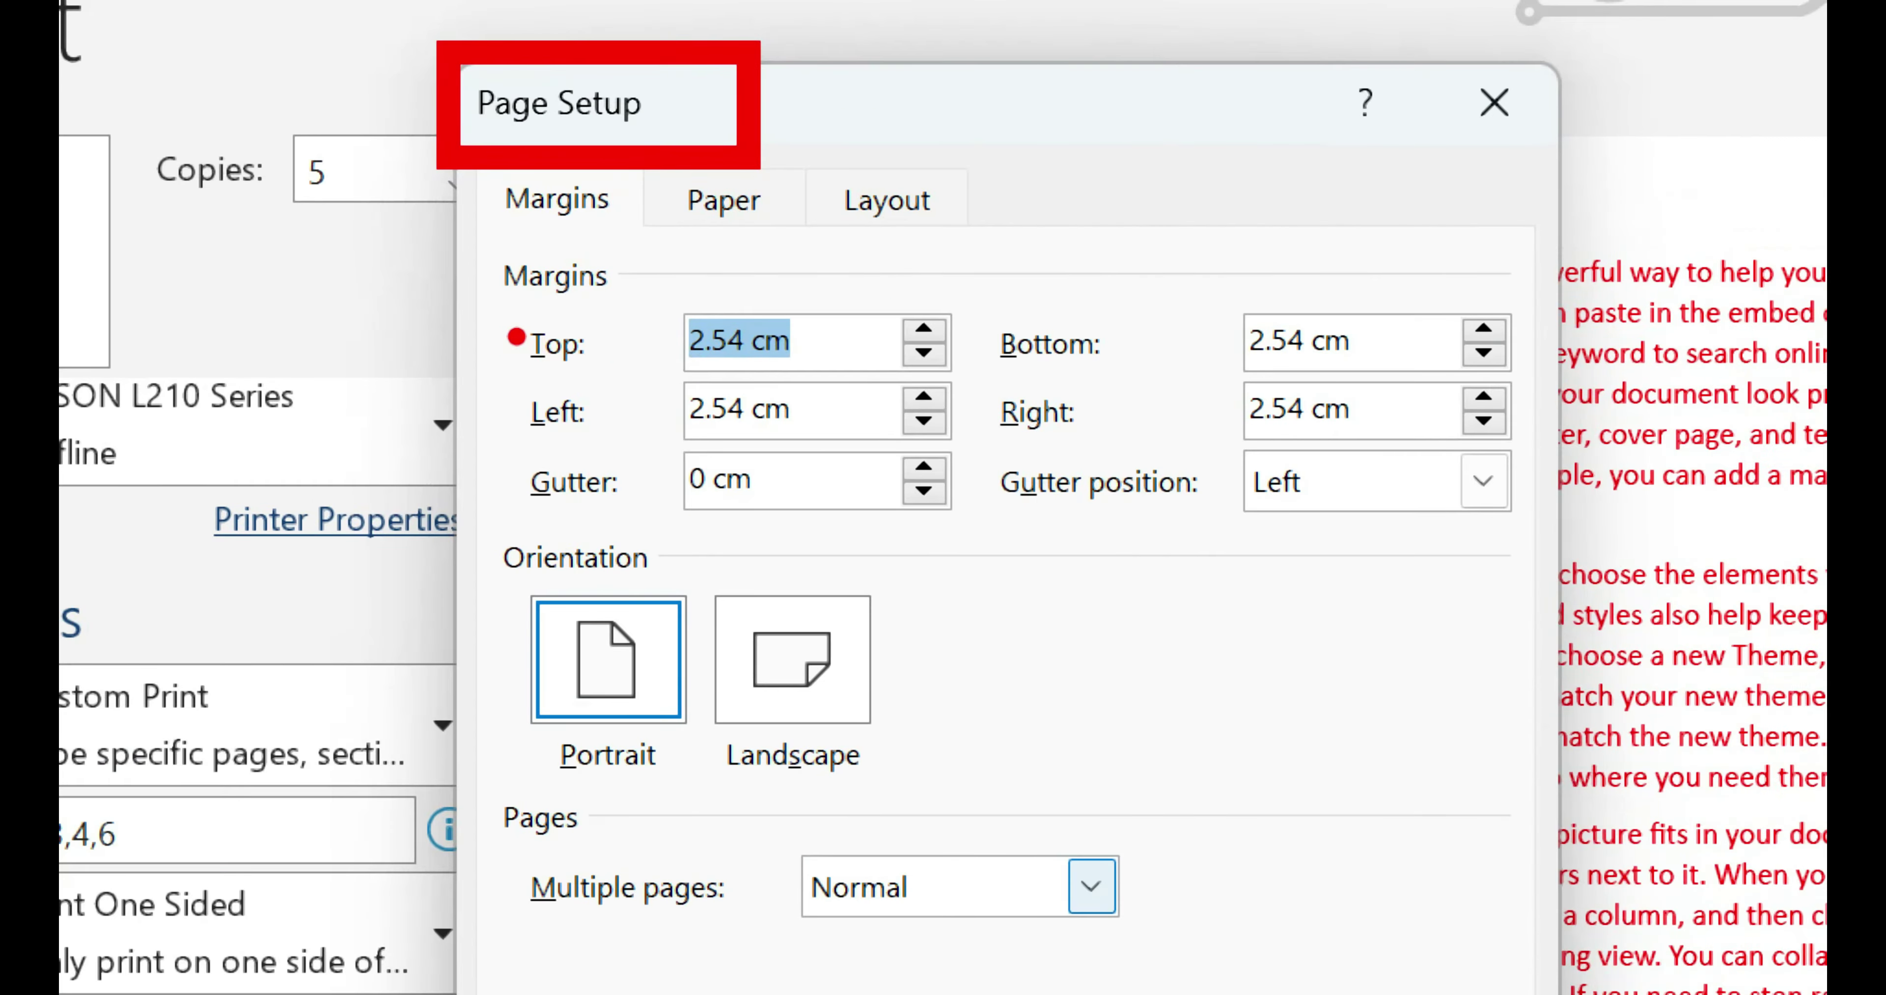
{"action": "mouse_move", "coordinate": [497, 285]}
{"action": "left_mouse_down"}
{"action": "mouse_move", "coordinate": [647, 379]}
{"action": "mouse_move", "coordinate": [873, 382]}
{"action": "left_mouse_up"}
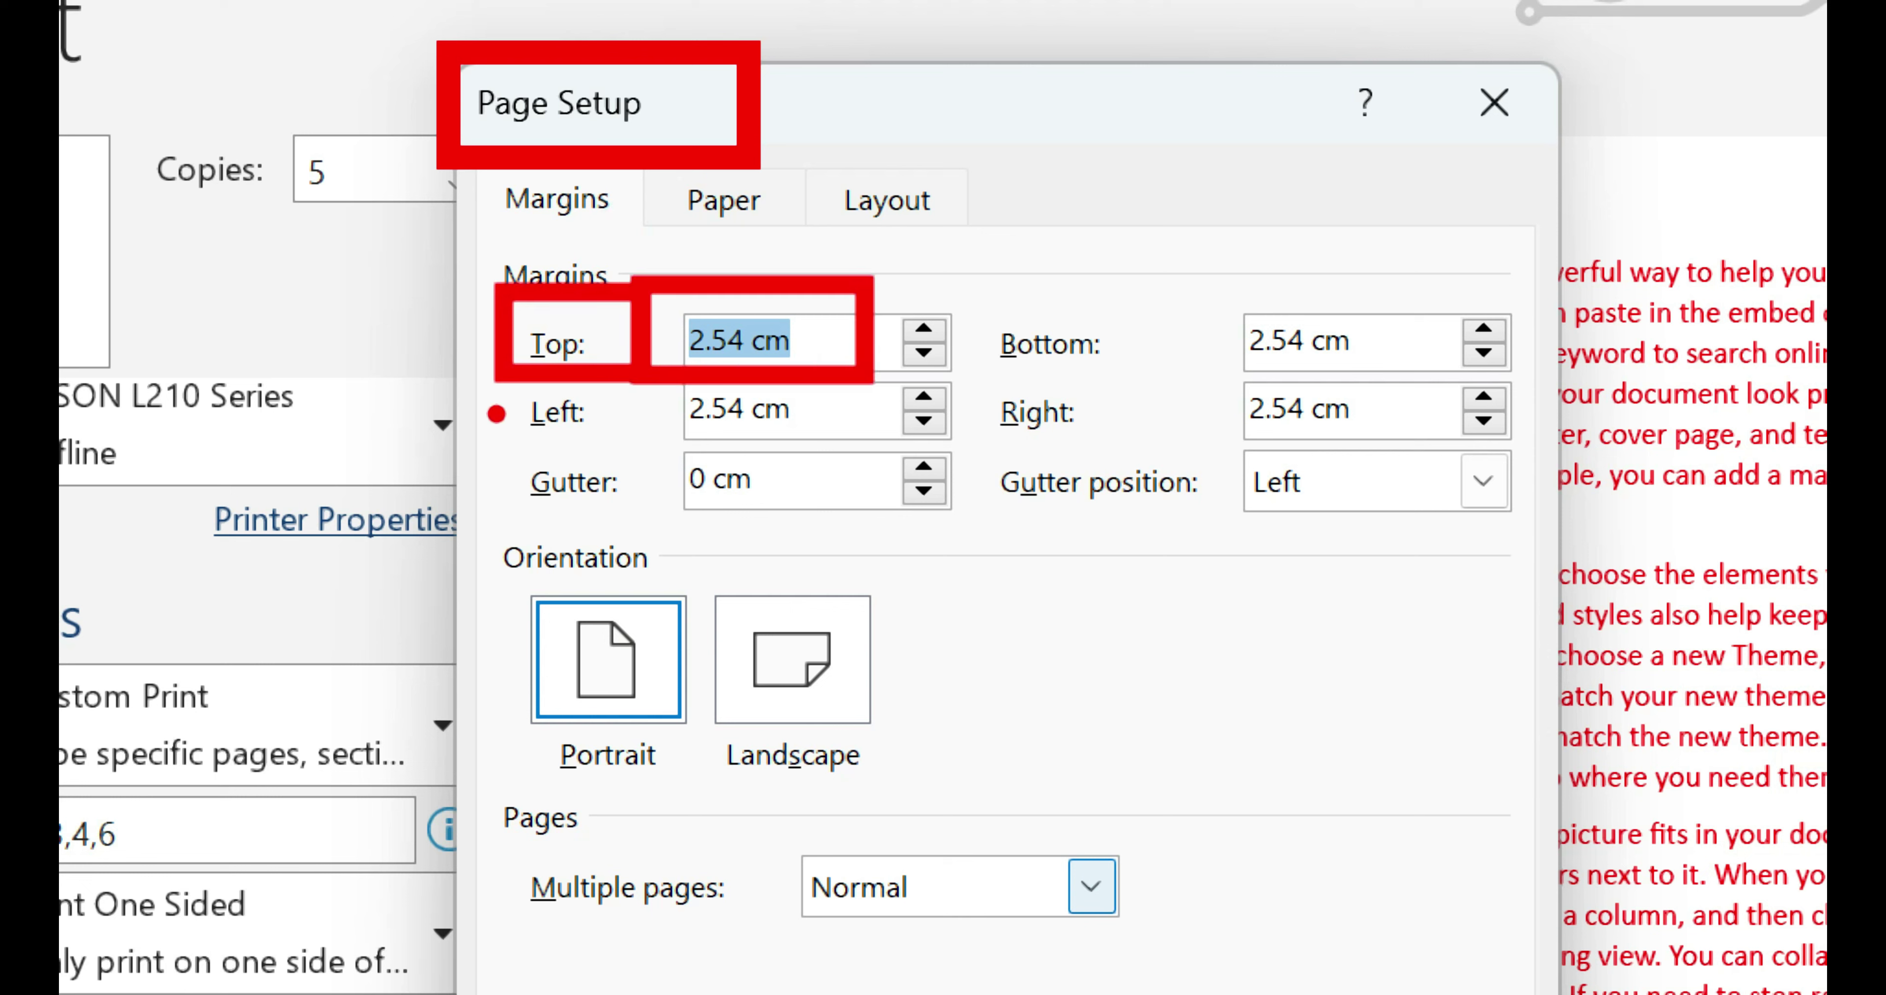
{"action": "left_click_drag", "start_coordinate": [955, 286], "coordinate": [1131, 381]}
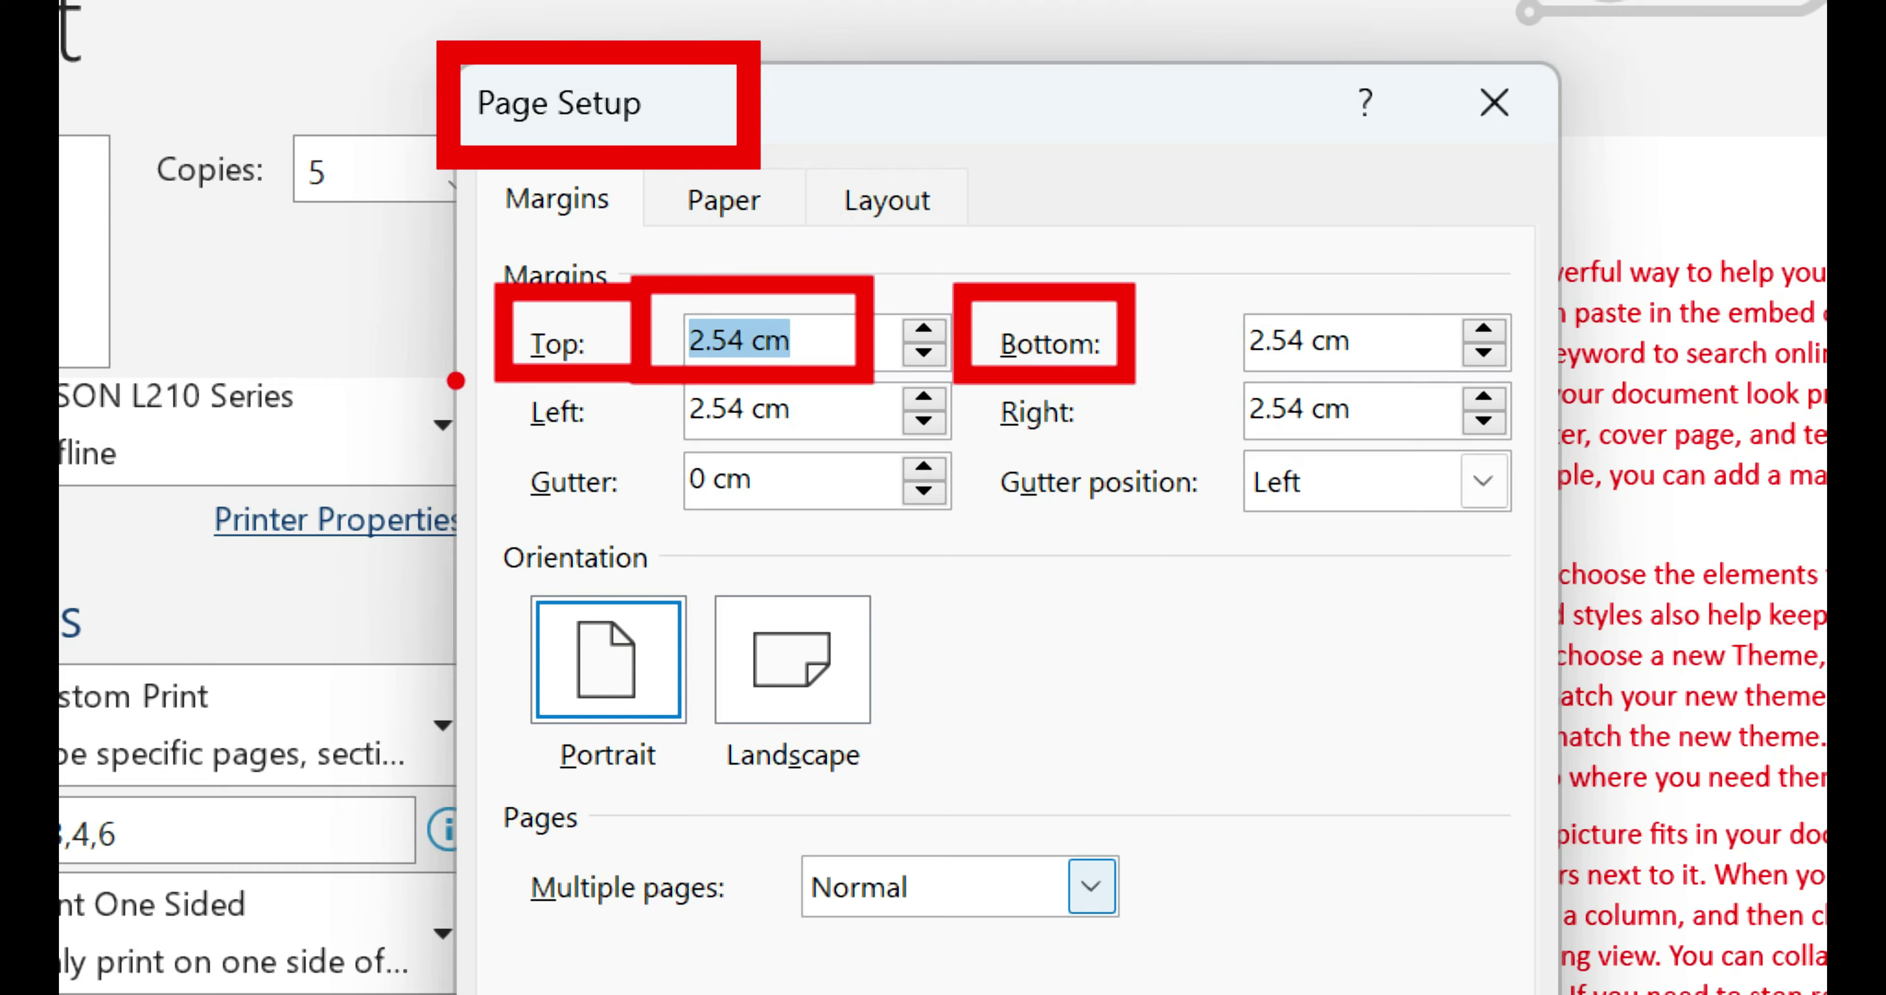
{"action": "left_click_drag", "start_coordinate": [484, 379], "coordinate": [637, 455]}
{"action": "left_click_drag", "start_coordinate": [951, 376], "coordinate": [1093, 451]}
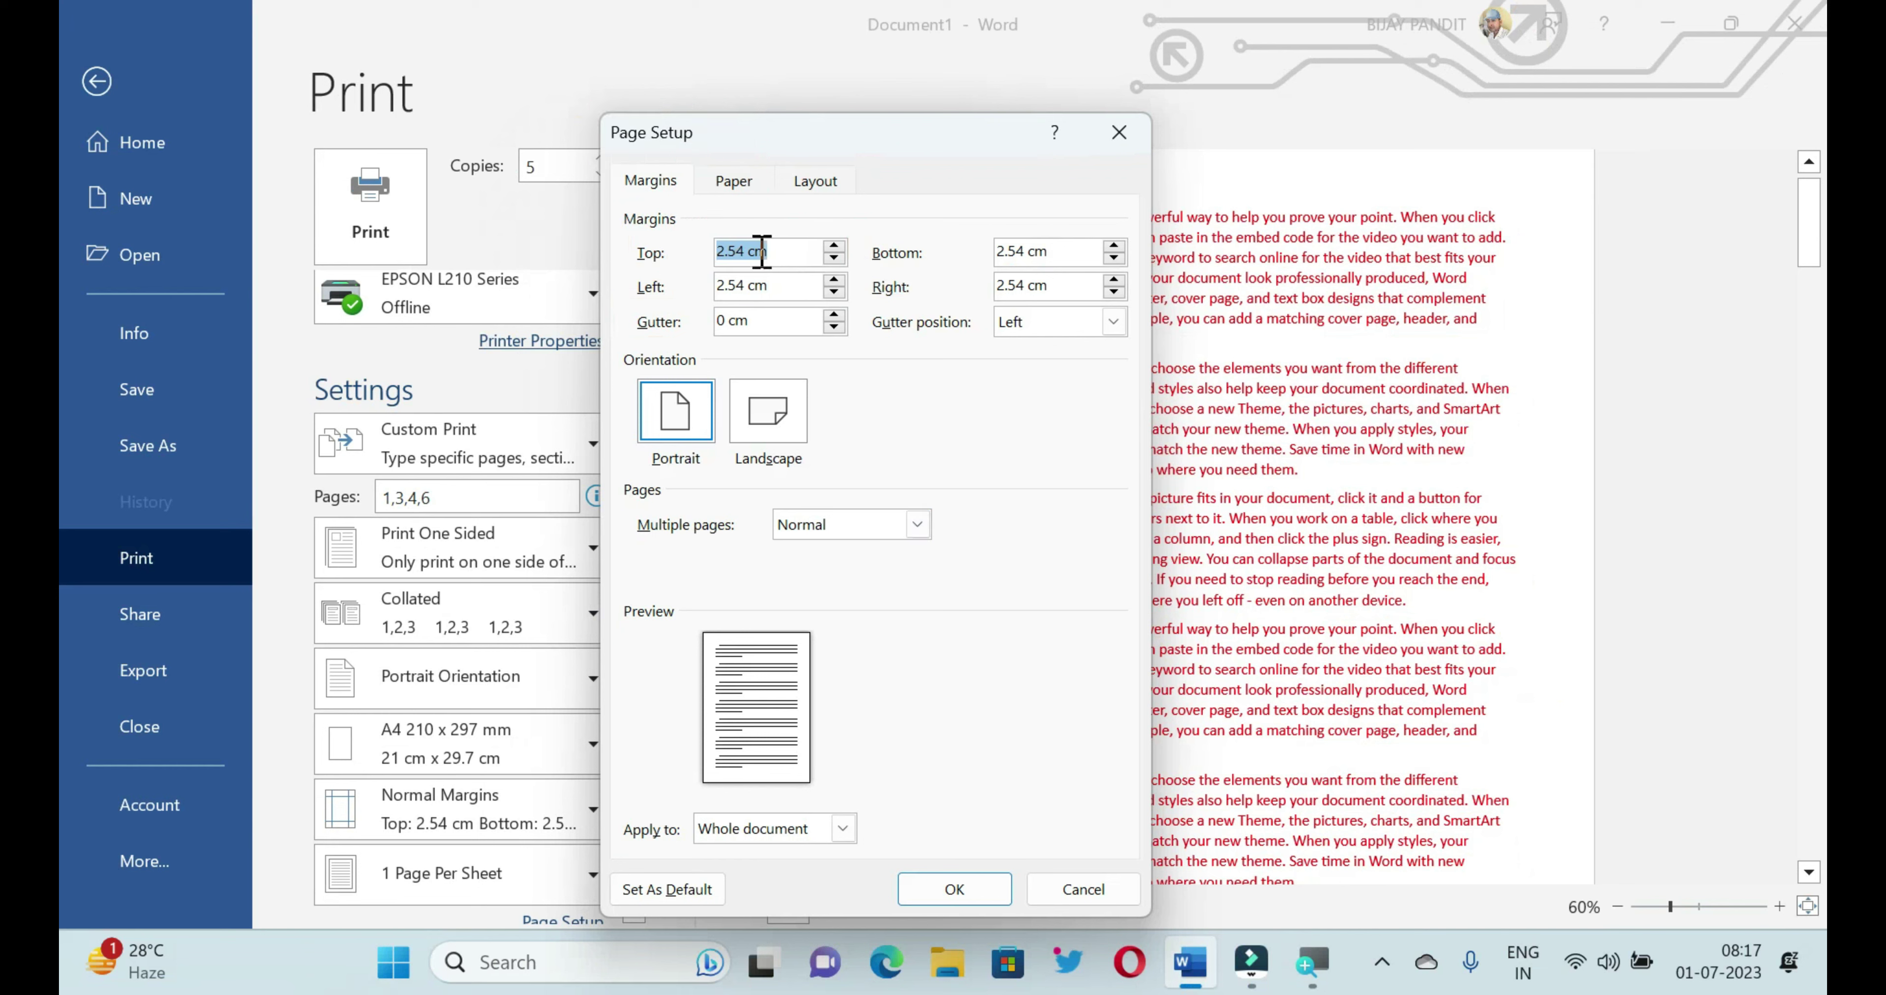
{"action": "left_click", "coordinate": [743, 251]}
{"action": "key", "text": "BackSpace"}
{"action": "key", "text": "BackSpace"}
{"action": "key", "text": "BackSpace"}
{"action": "type", "text": "5"}
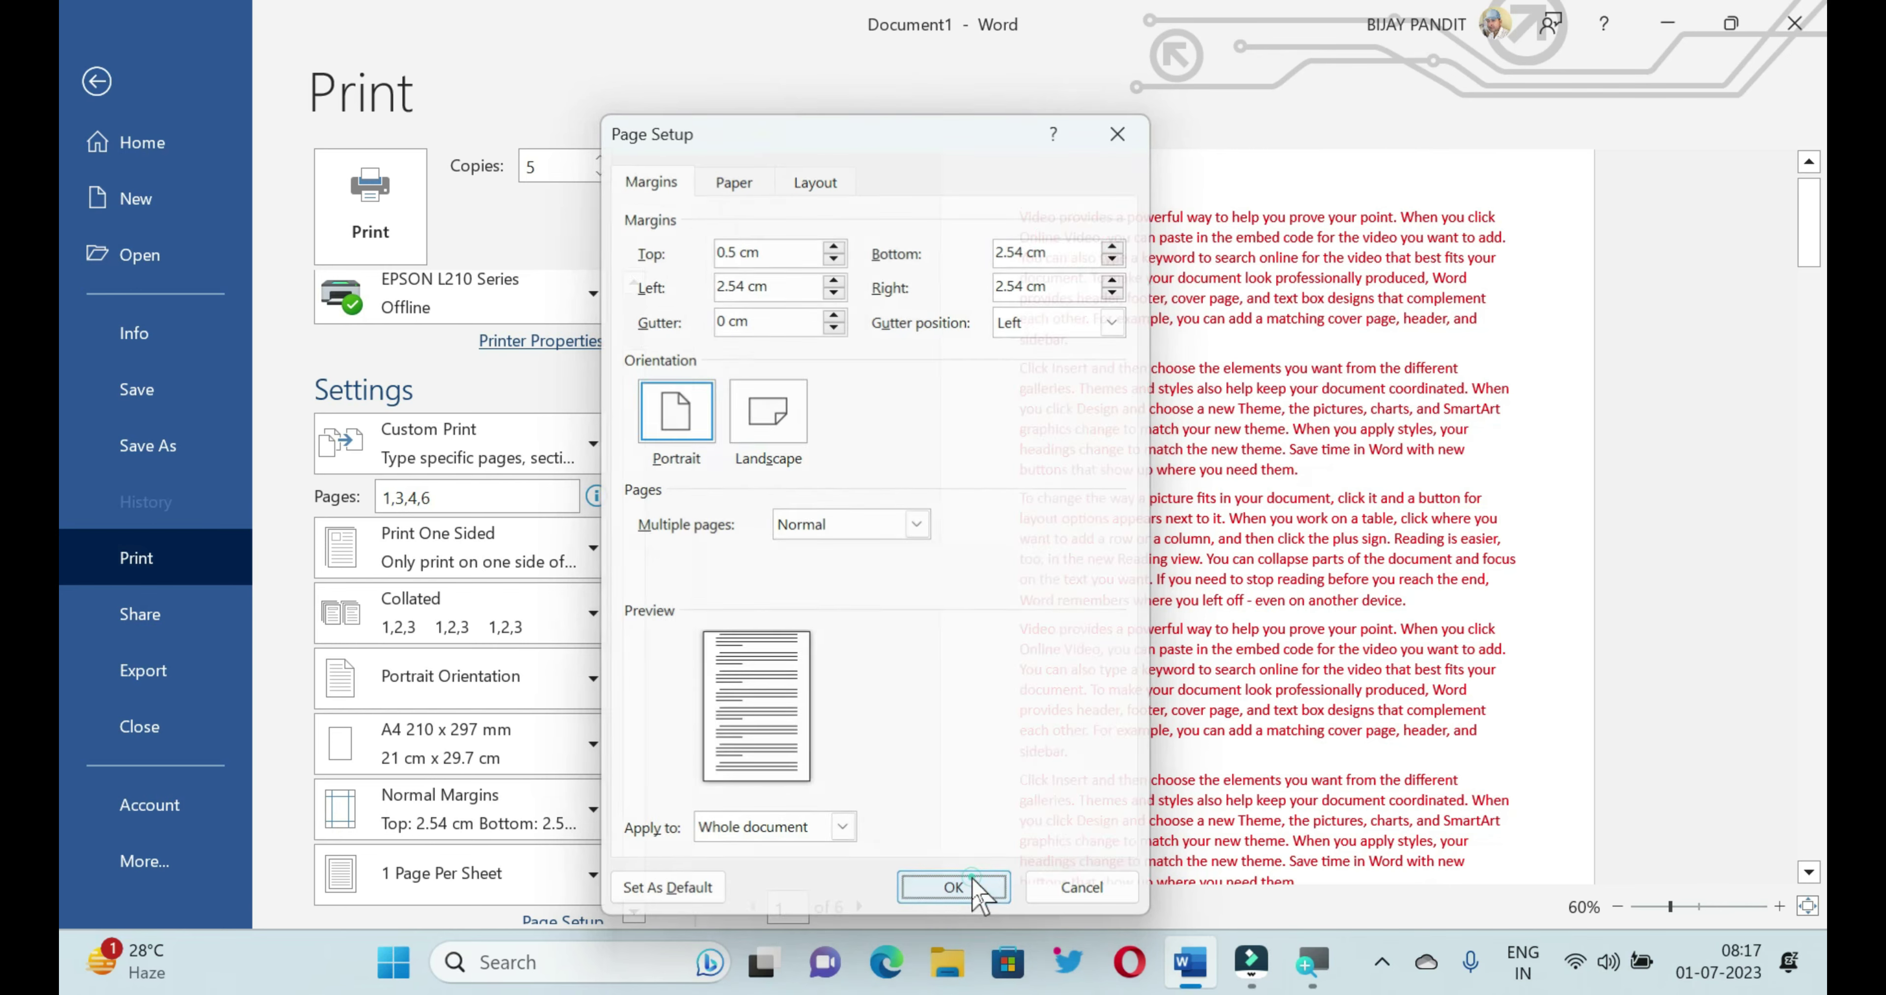
{"action": "left_click", "coordinate": [954, 889]}
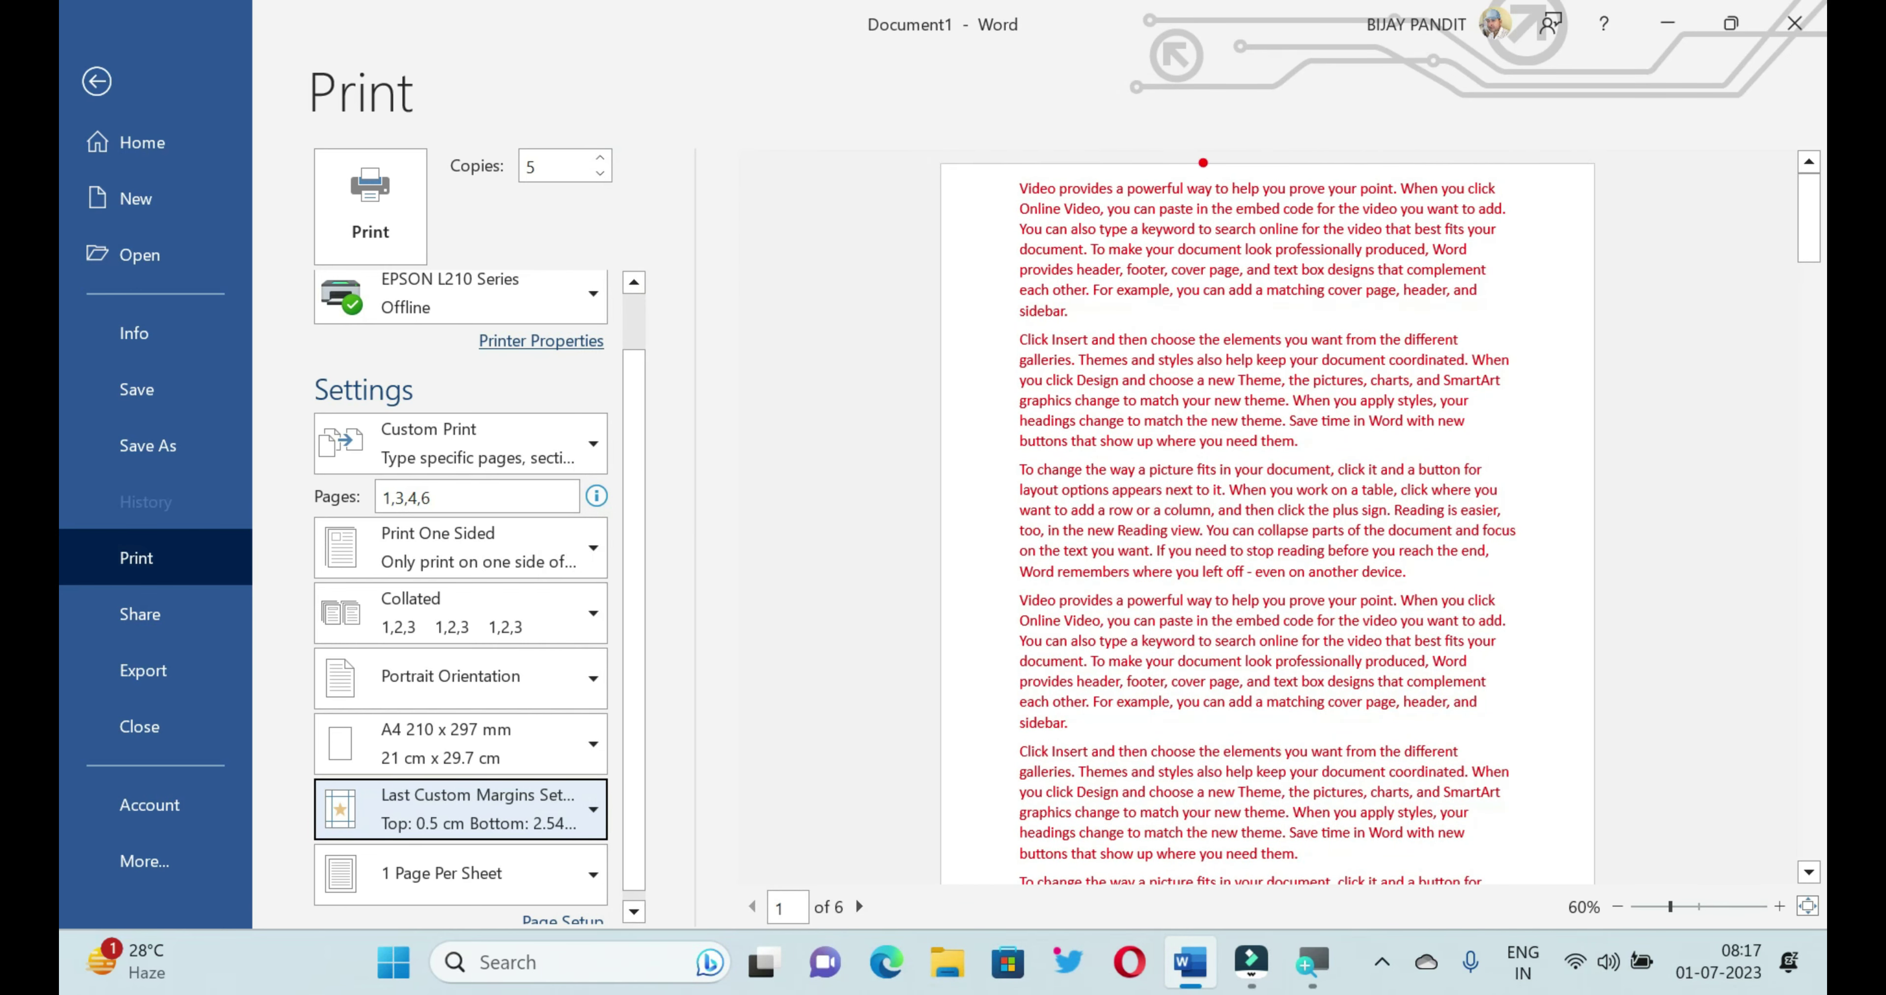
{"action": "left_click_drag", "start_coordinate": [996, 158], "coordinate": [1607, 190]}
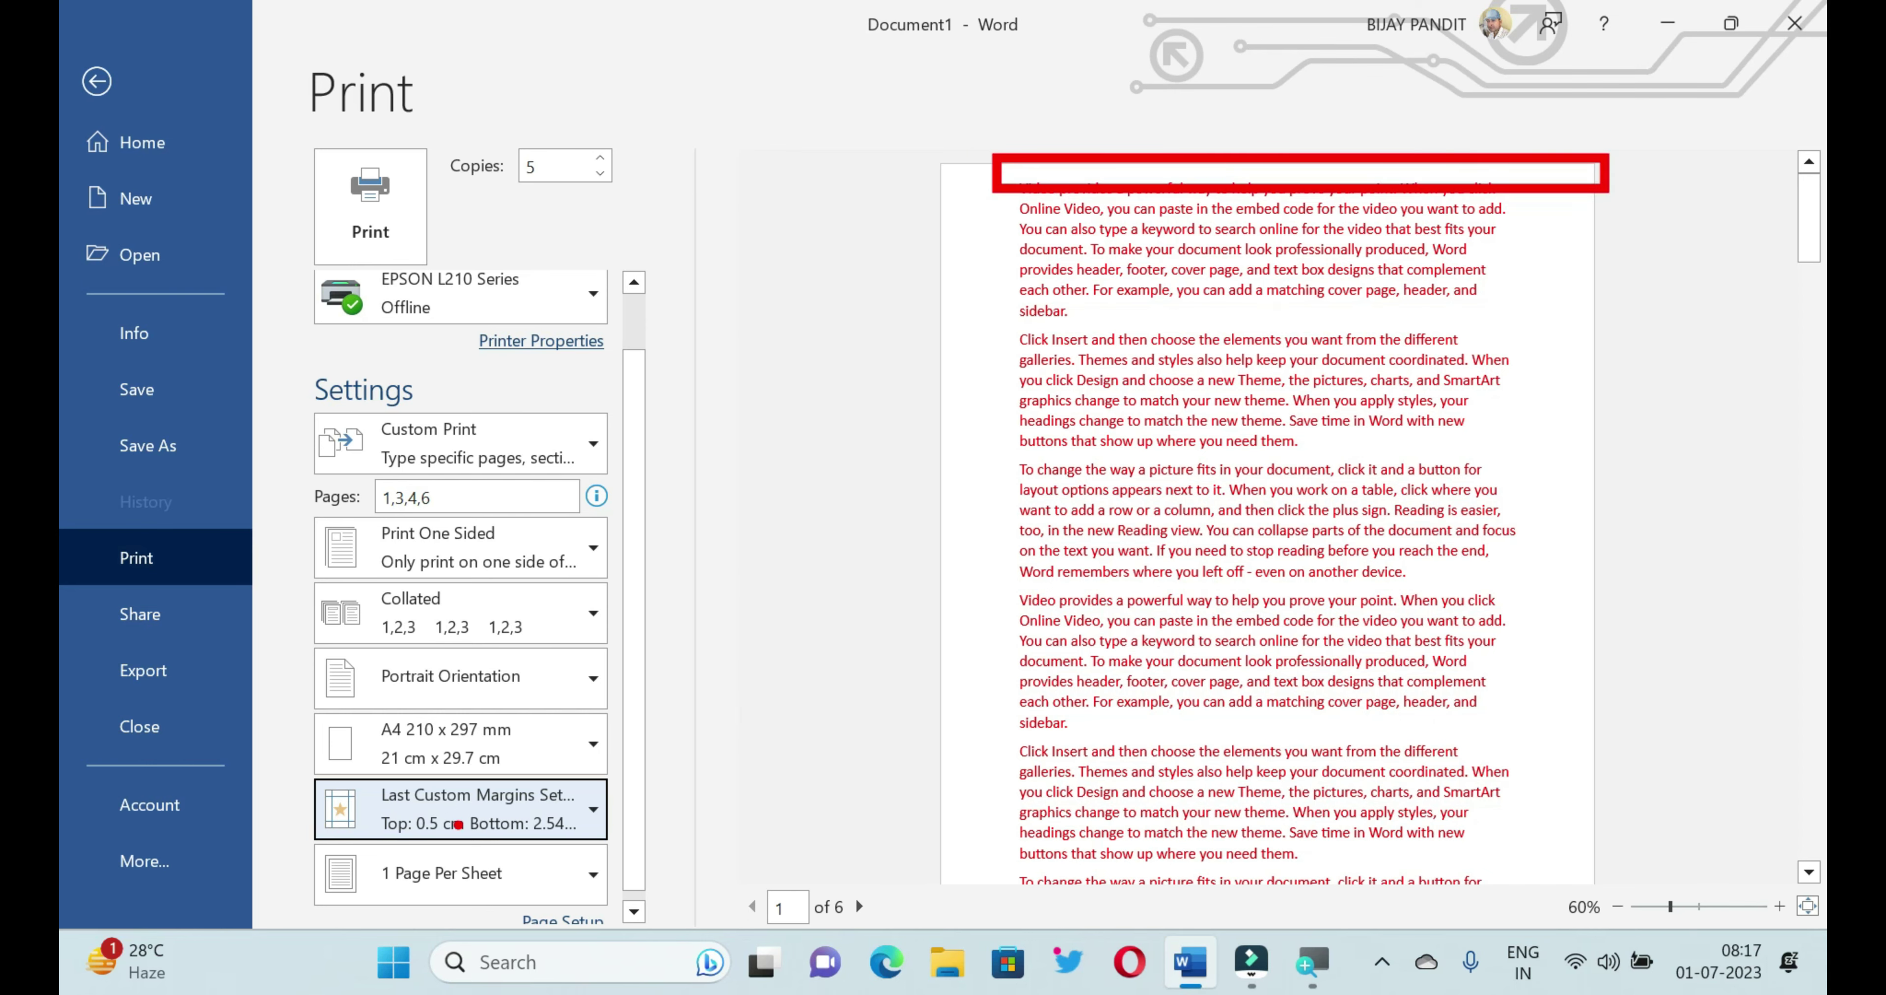
{"action": "left_click", "coordinate": [459, 825]}
{"action": "left_click", "coordinate": [443, 768]}
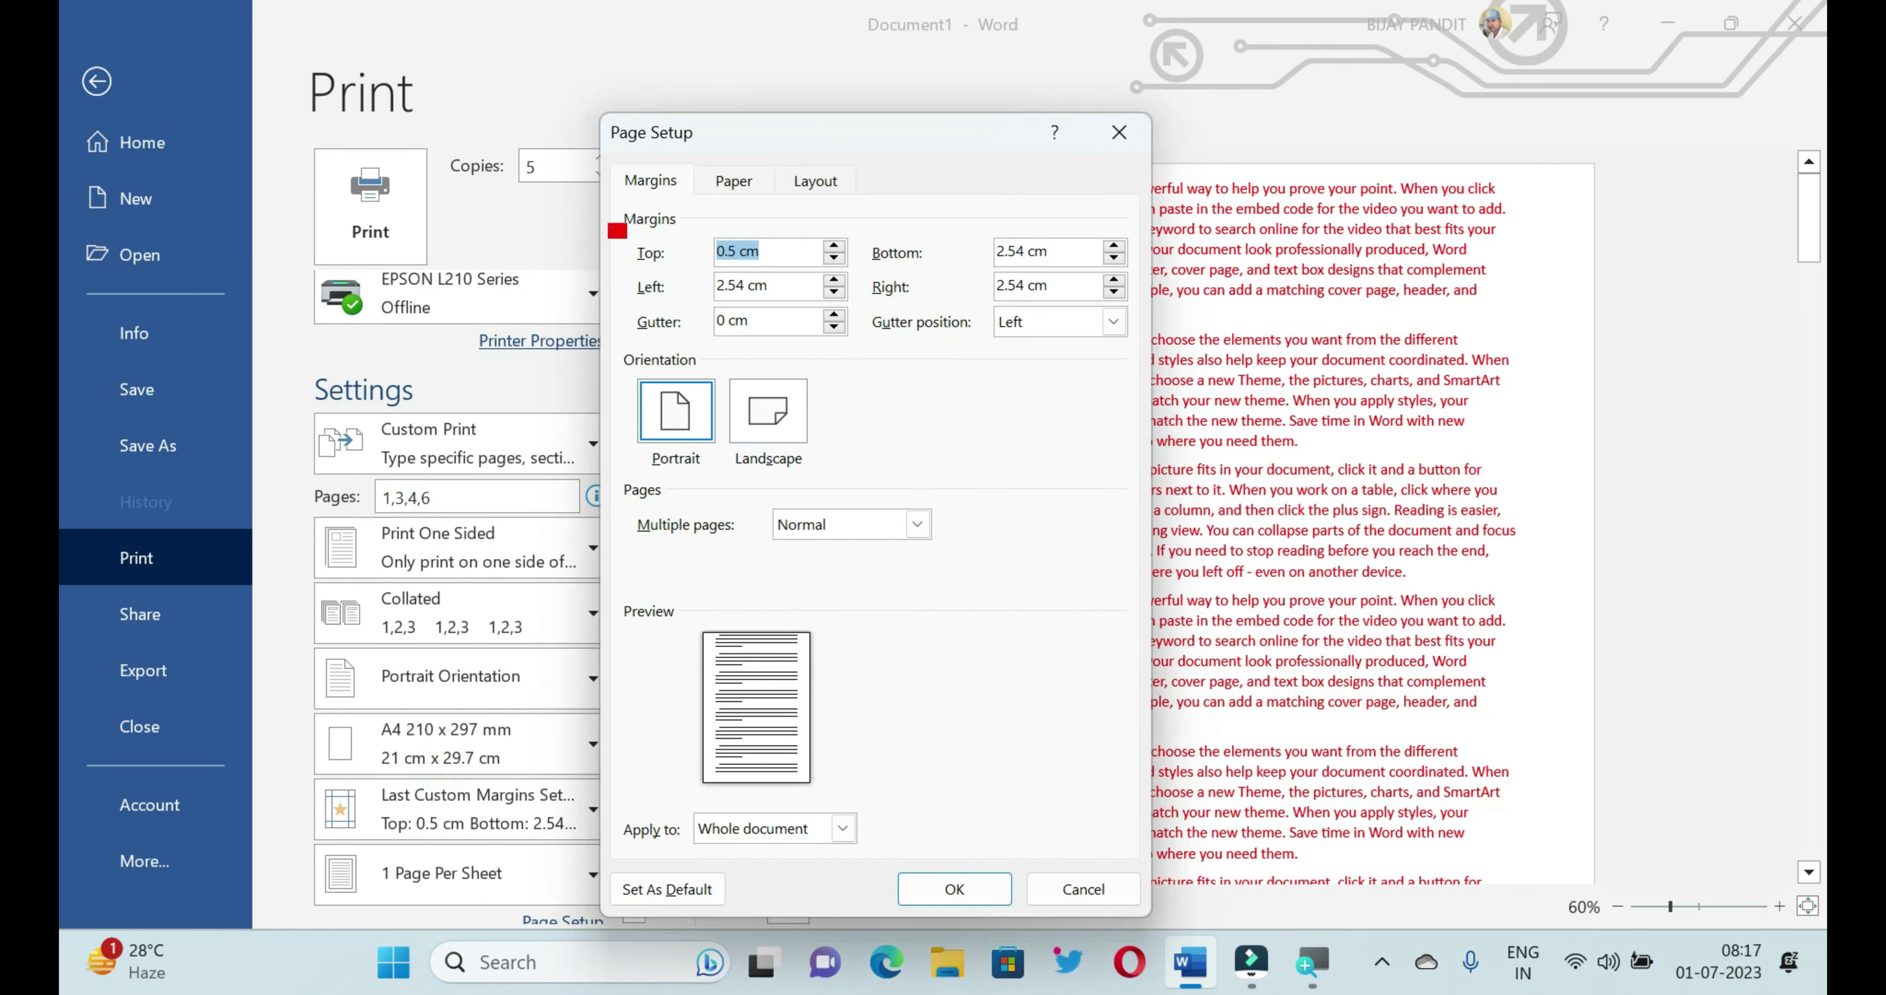
{"action": "left_click_drag", "start_coordinate": [613, 227], "coordinate": [1116, 337]}
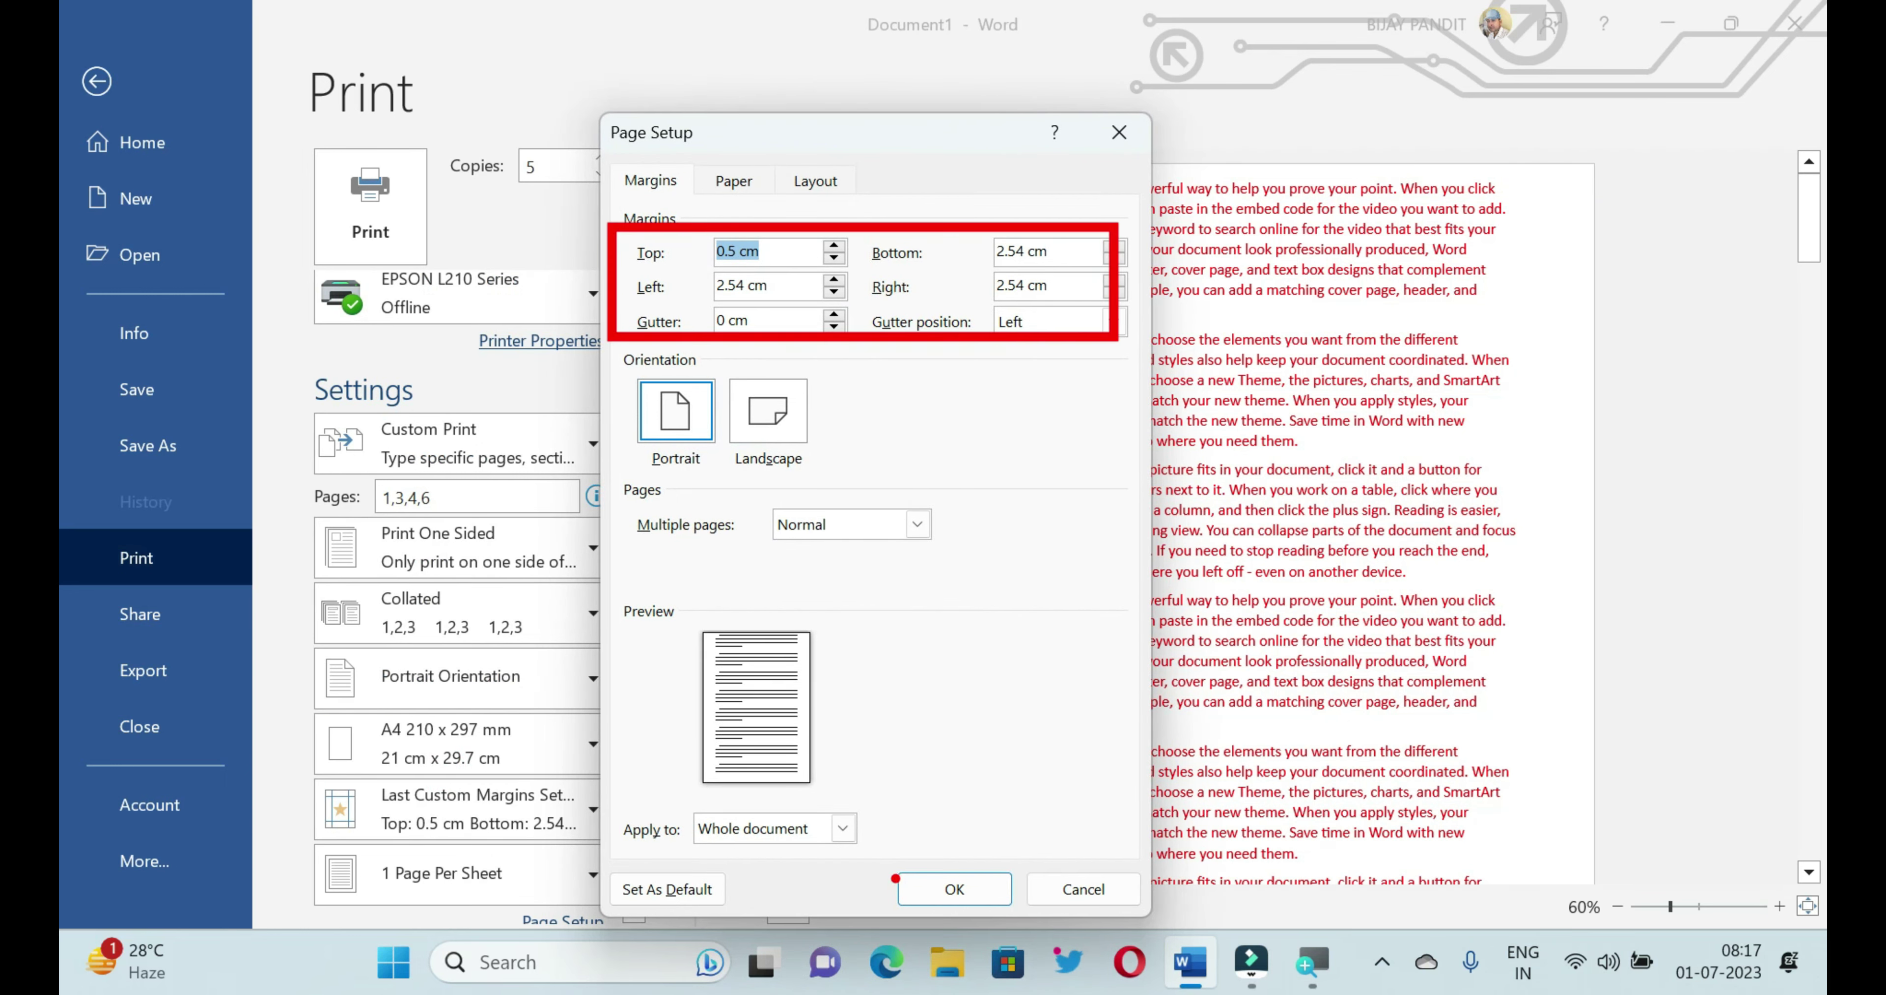
{"action": "left_click", "coordinate": [900, 884]}
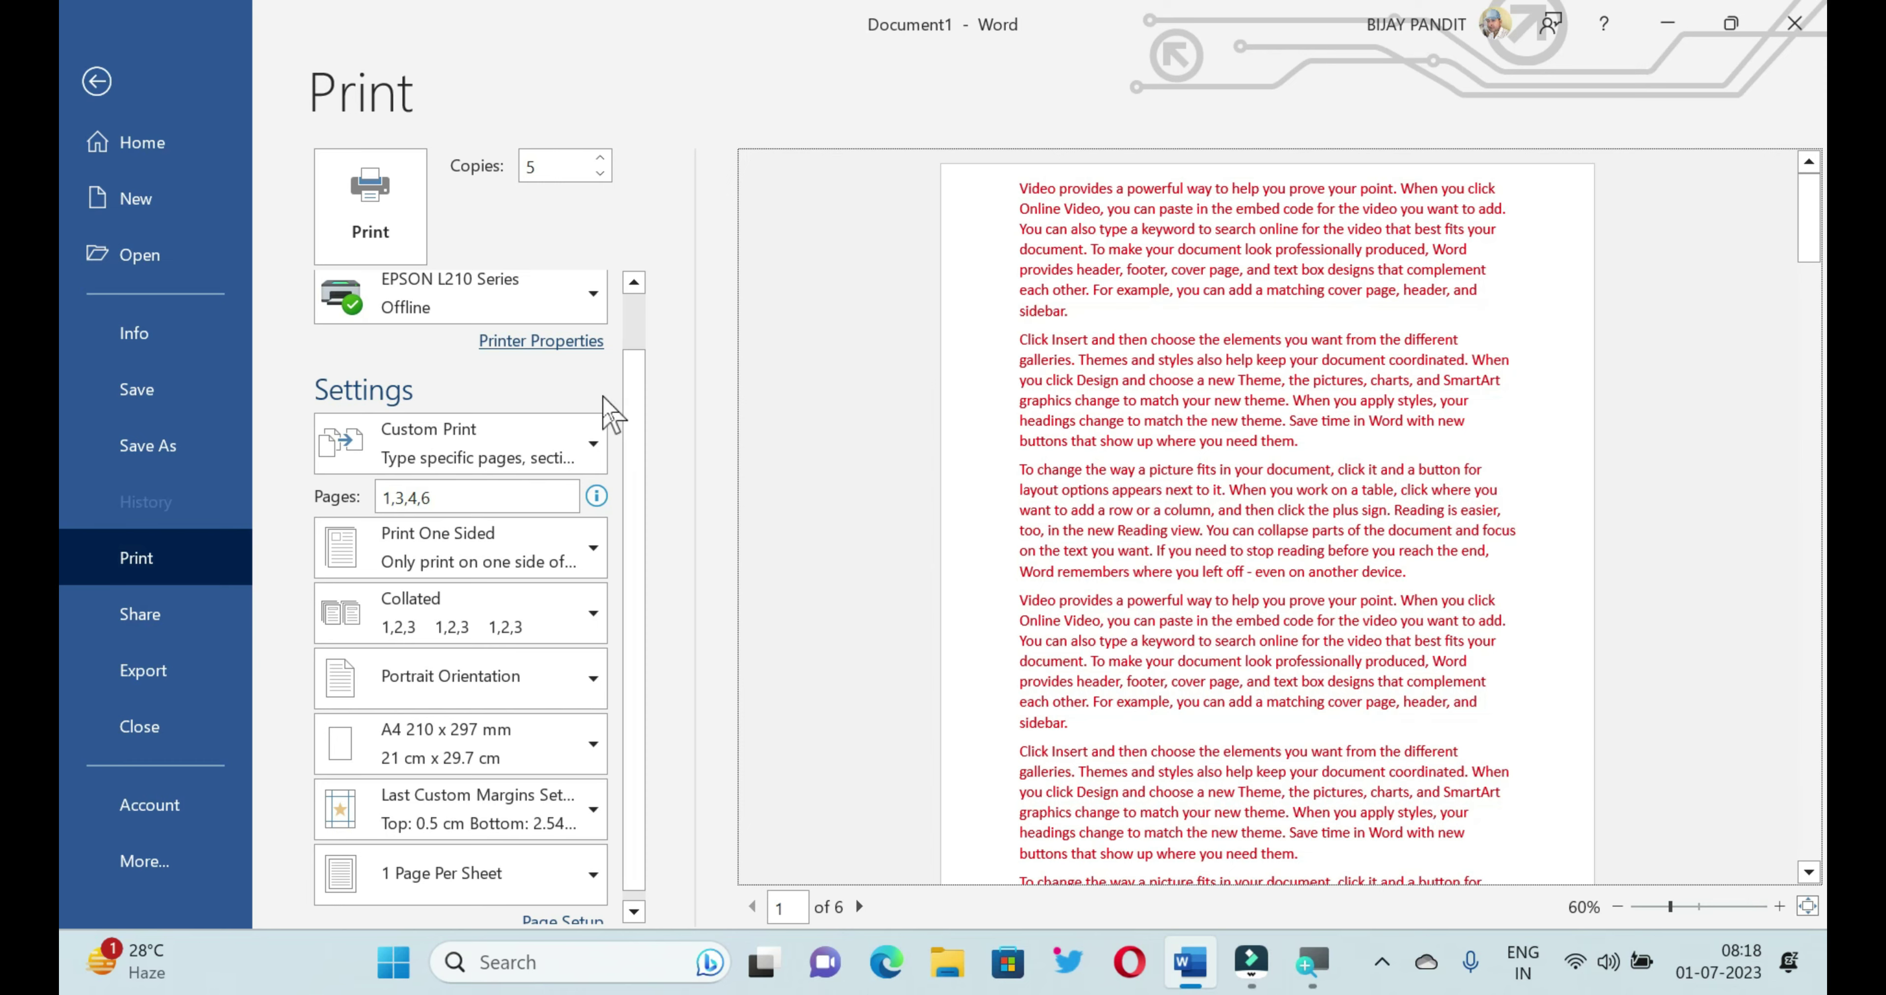
{"action": "left_click_drag", "start_coordinate": [438, 319], "coordinate": [643, 375]}
Step: Open the EPSON printer properties and switch printing to Grayscale
{"action": "left_click", "coordinate": [531, 343]}
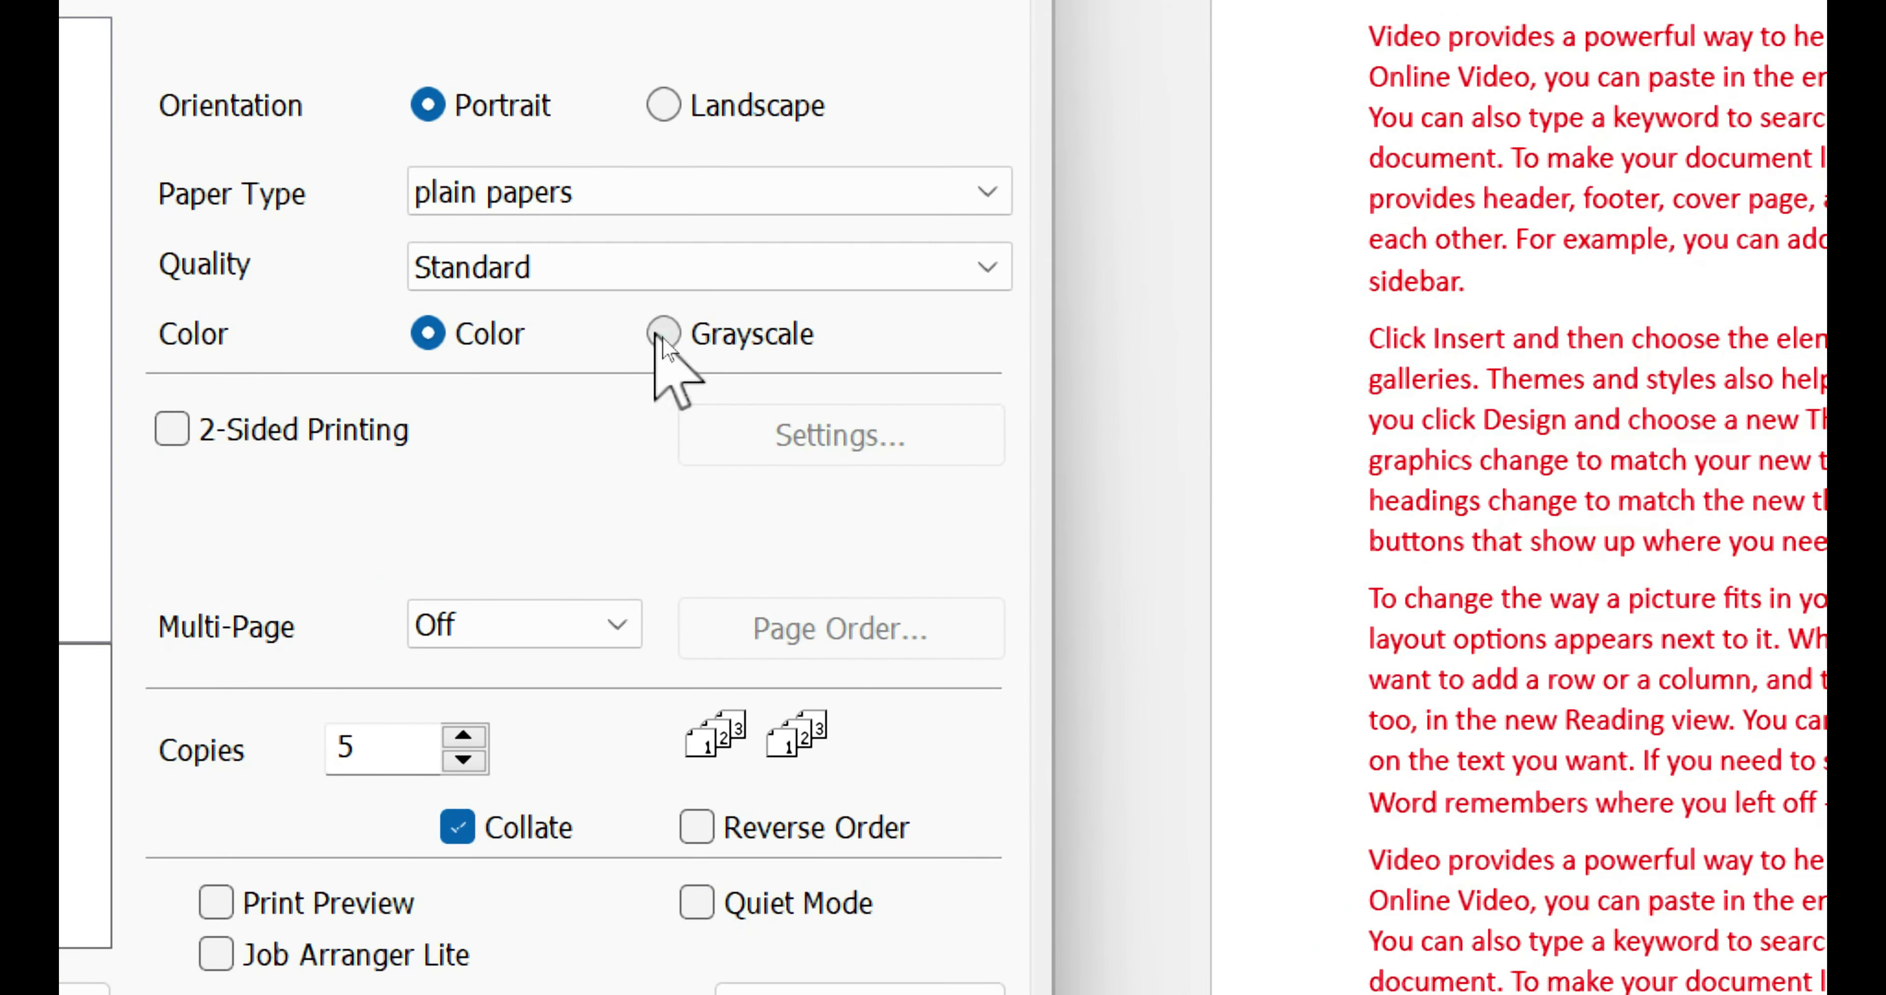
{"action": "left_click", "coordinate": [664, 334]}
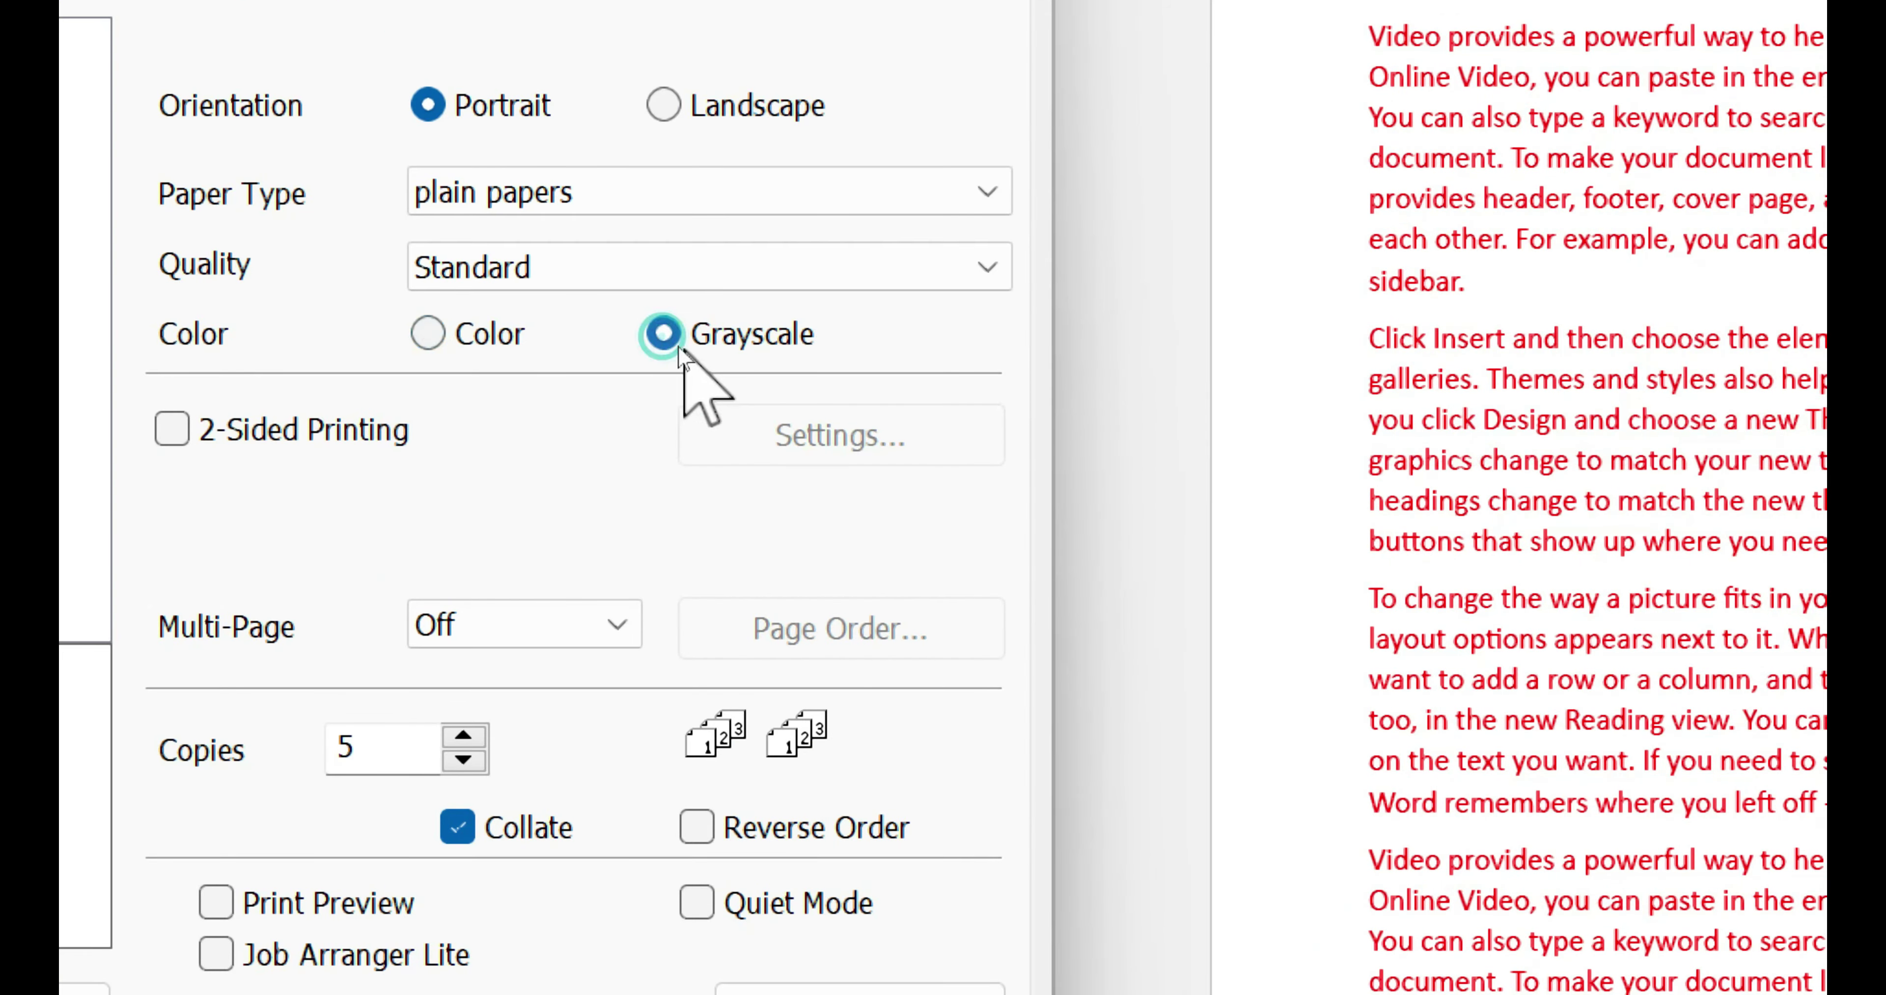
{"action": "left_click", "coordinate": [428, 334]}
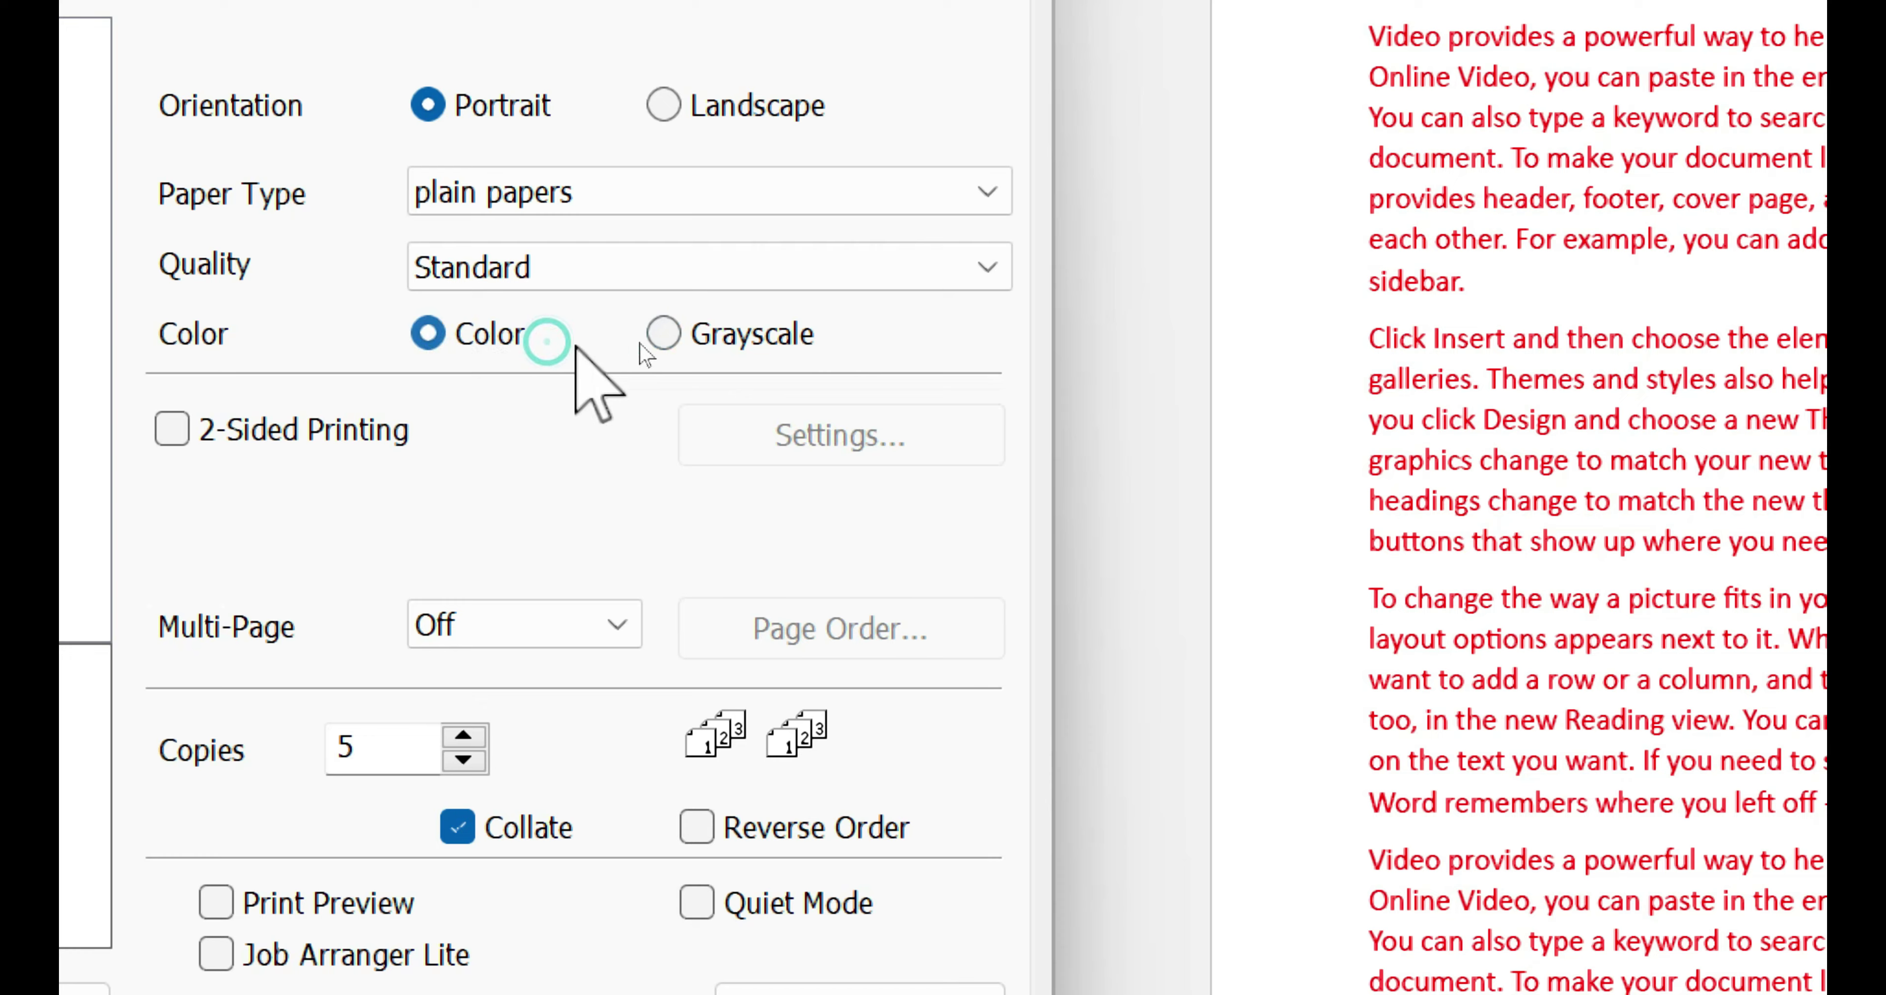
{"action": "left_click", "coordinate": [663, 335]}
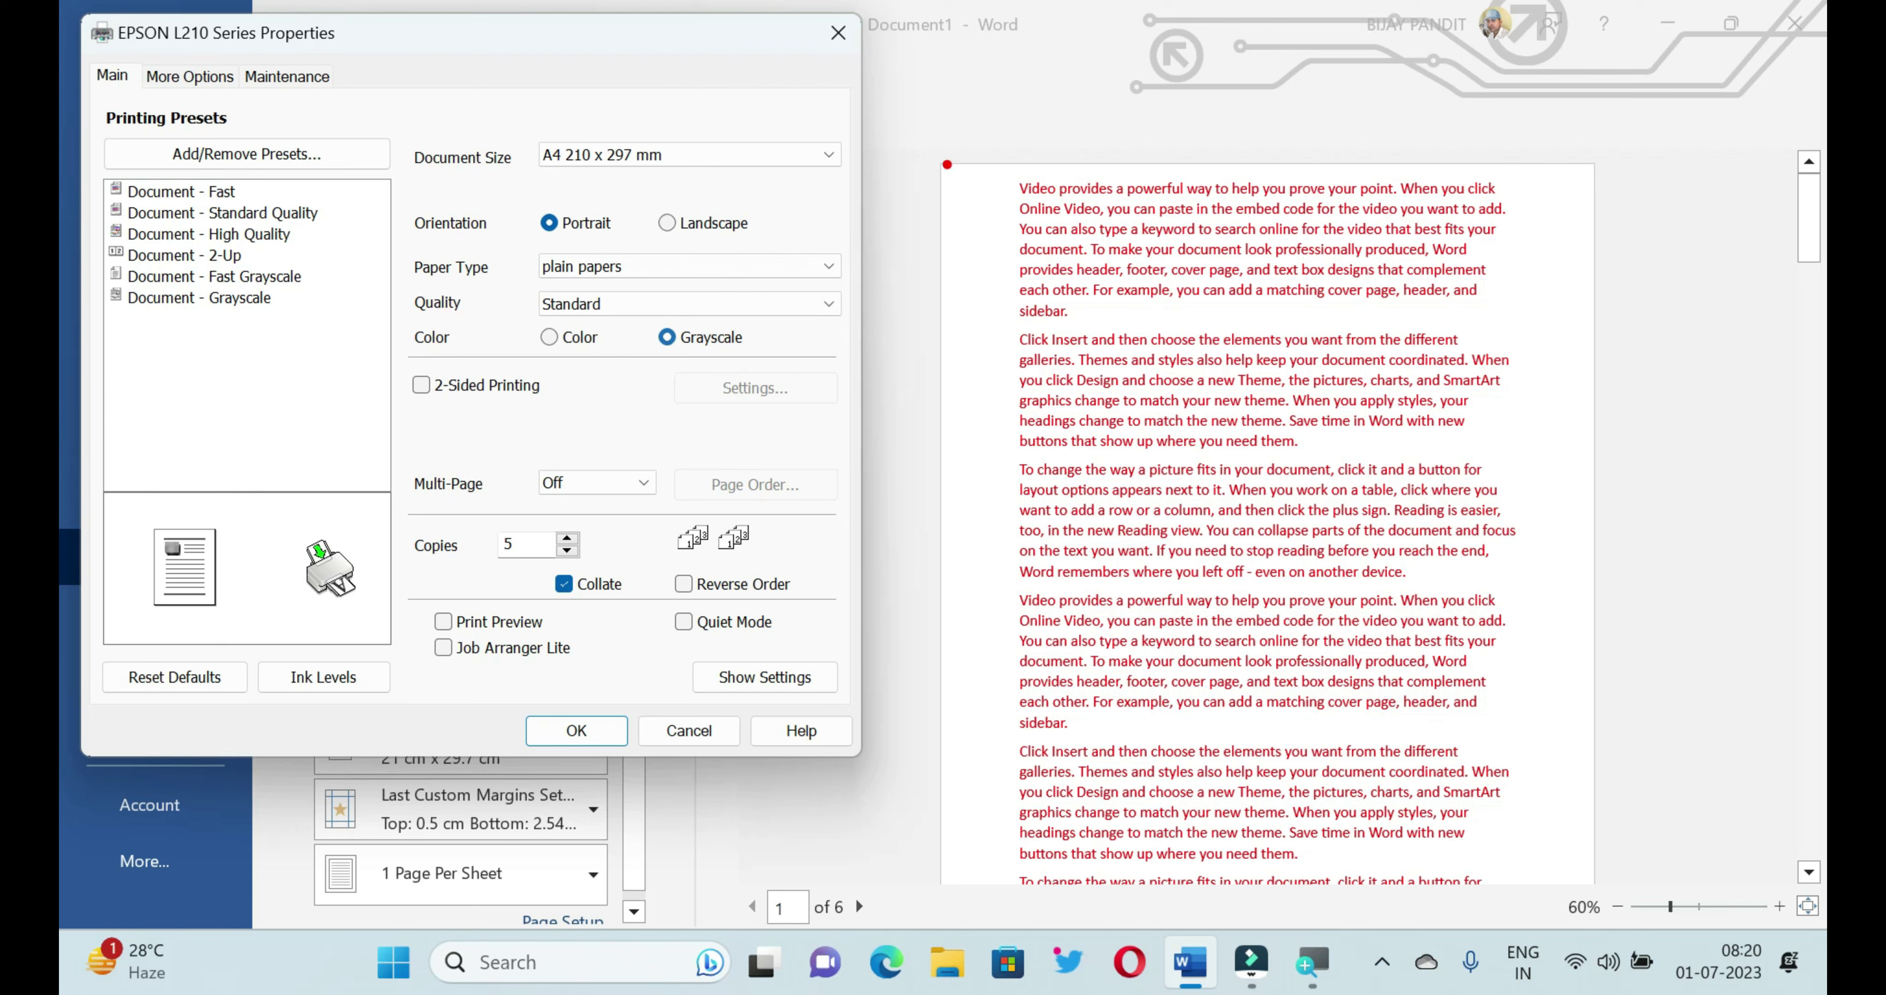
Step: Set Paper Type to Epson Premium Glossy and confirm the printer settings
{"action": "mouse_move", "coordinate": [946, 164]}
{"action": "left_mouse_down"}
{"action": "mouse_move", "coordinate": [1461, 842]}
{"action": "mouse_move", "coordinate": [1604, 834]}
{"action": "left_mouse_up"}
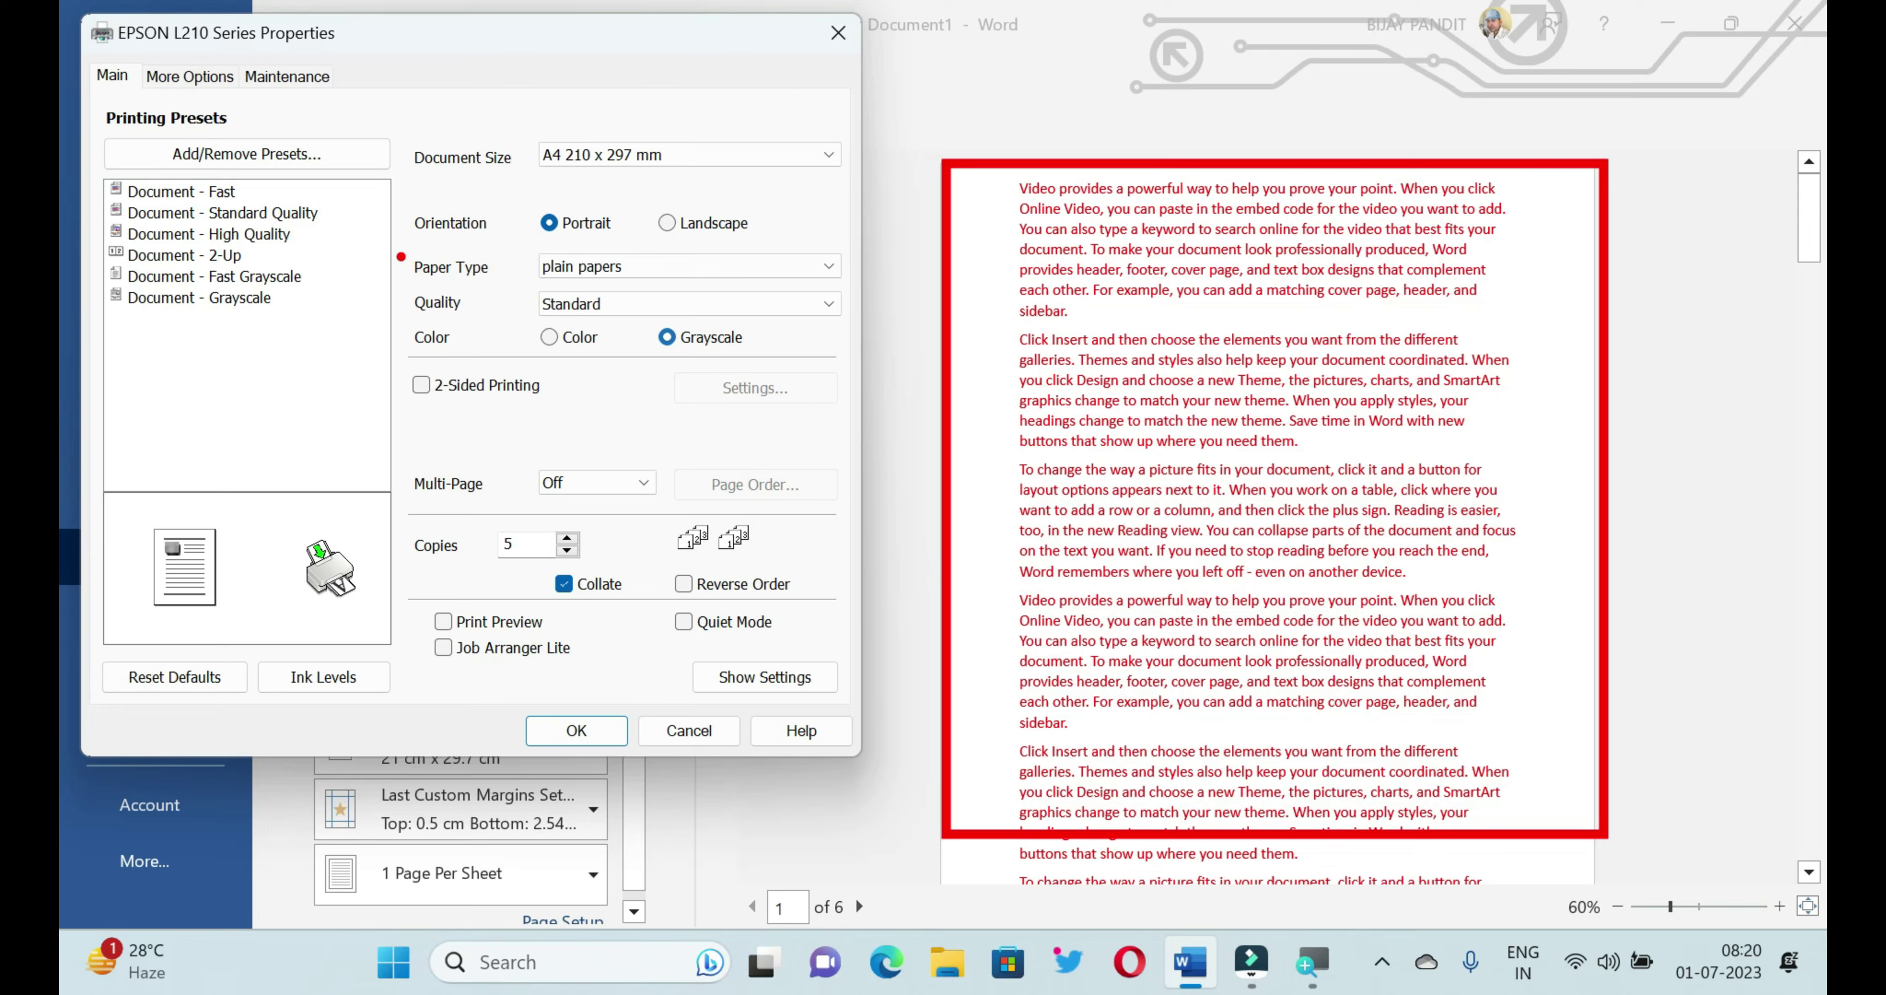
{"action": "left_click_drag", "start_coordinate": [392, 248], "coordinate": [510, 287]}
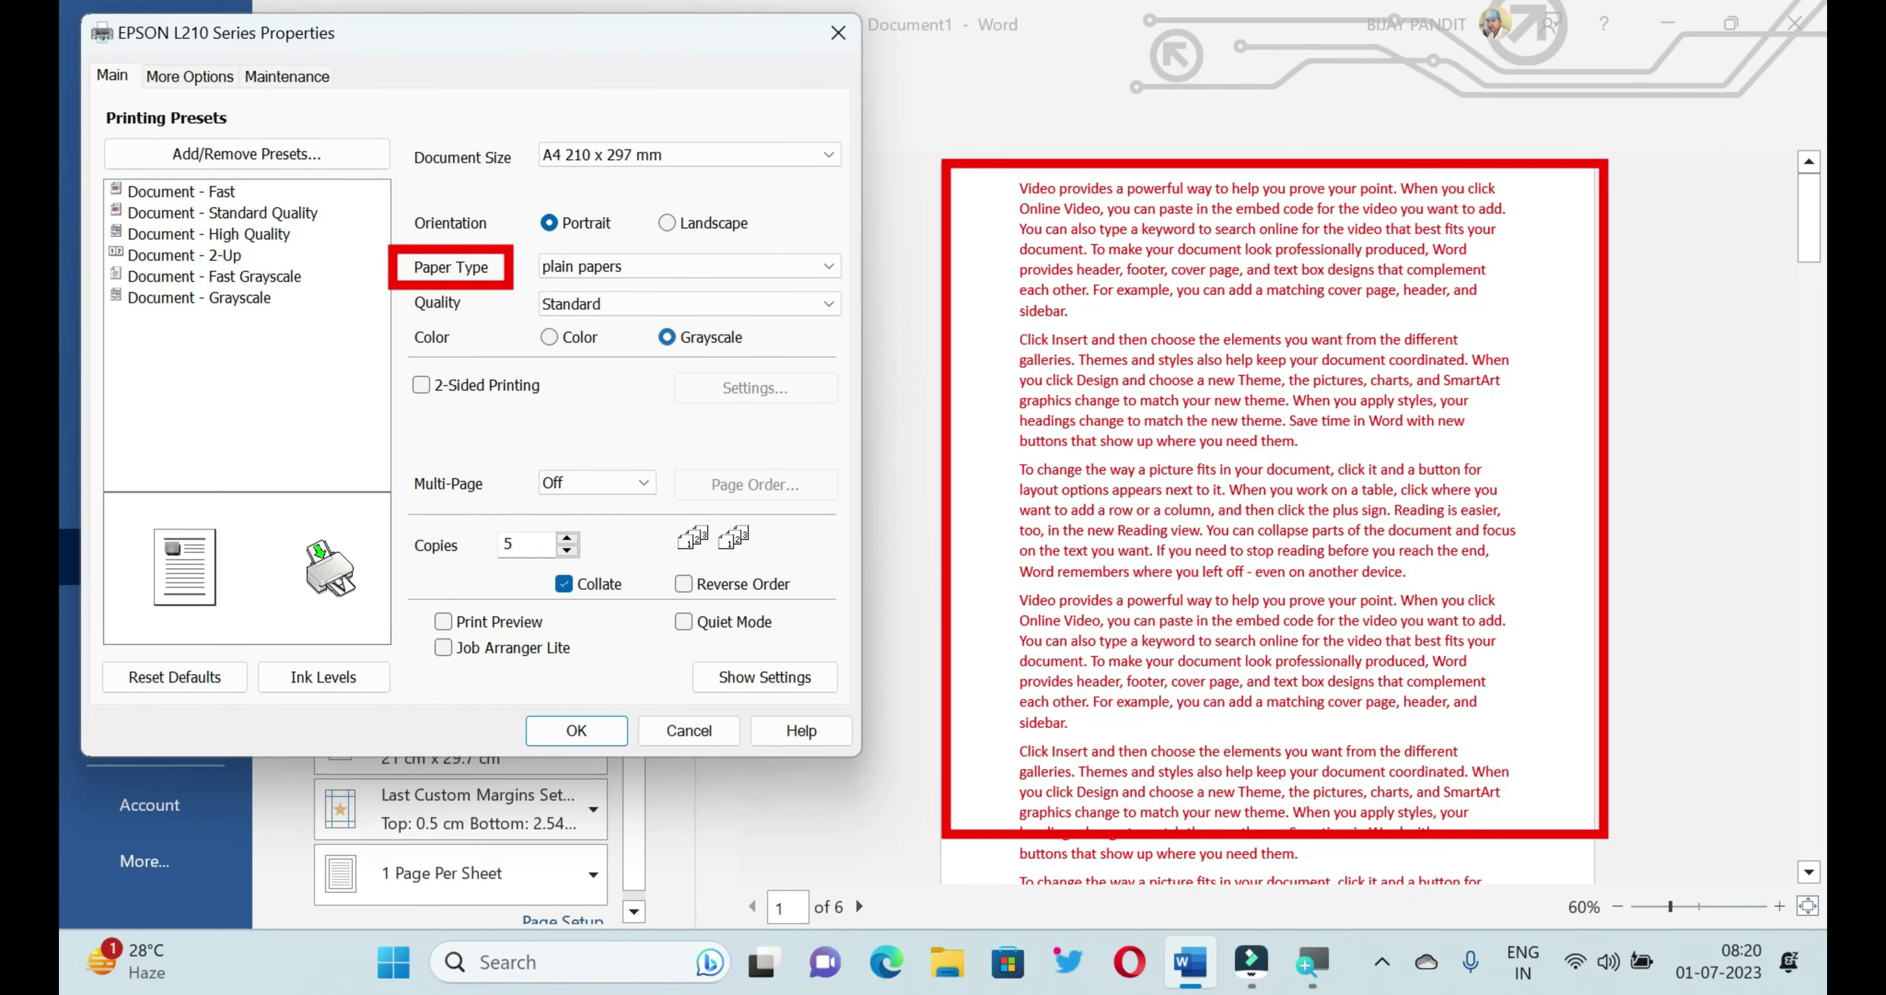
{"action": "left_click_drag", "start_coordinate": [528, 244], "coordinate": [849, 297]}
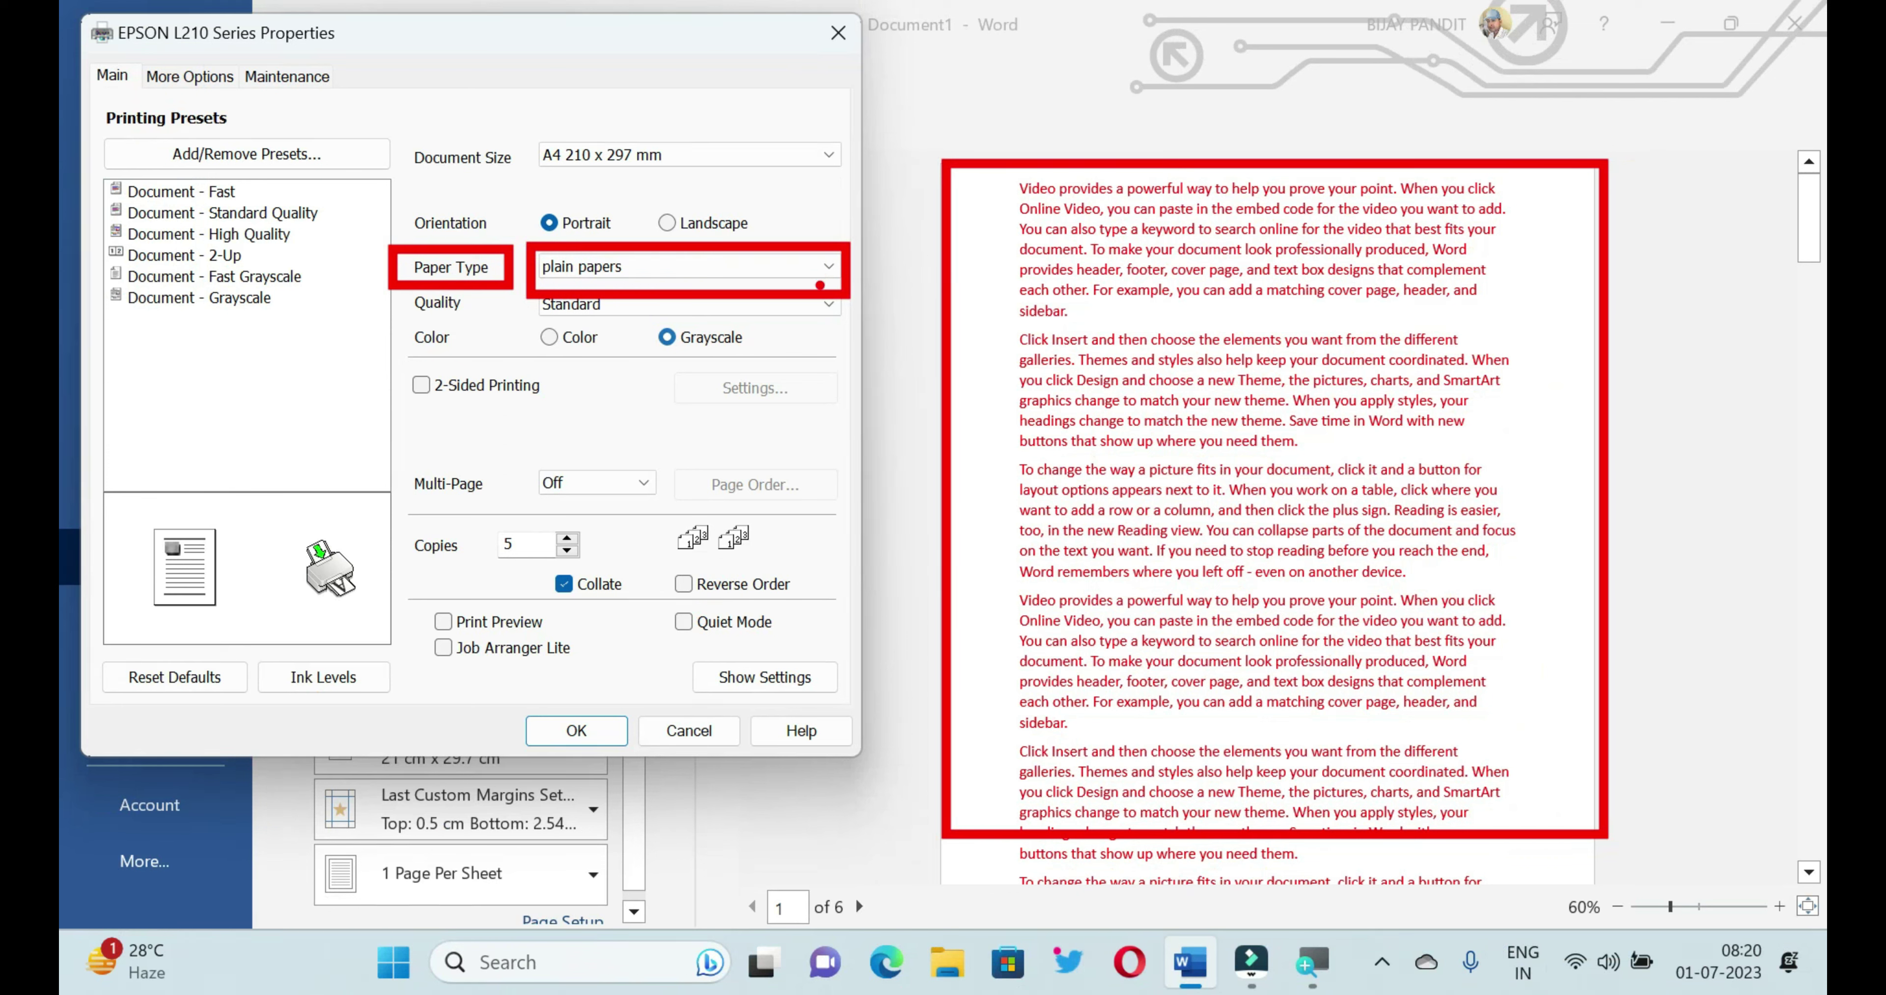
{"action": "left_click", "coordinate": [825, 268]}
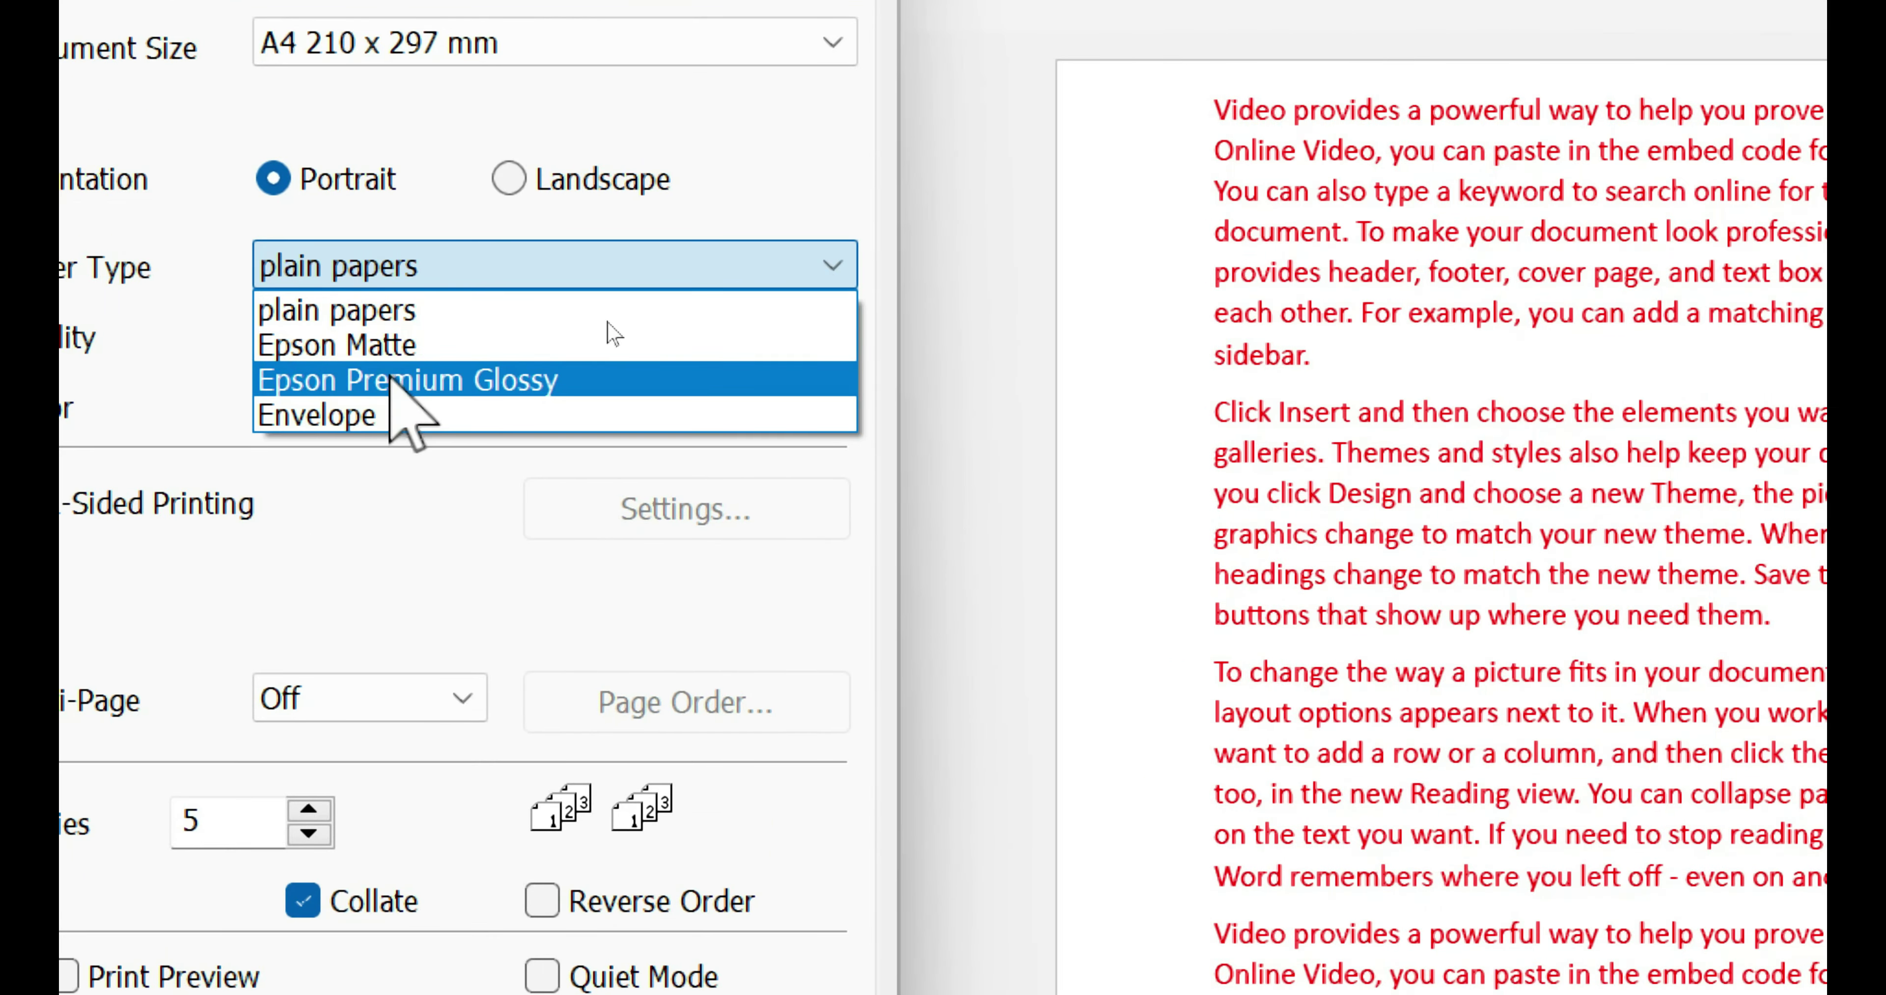
{"action": "left_click", "coordinate": [426, 379]}
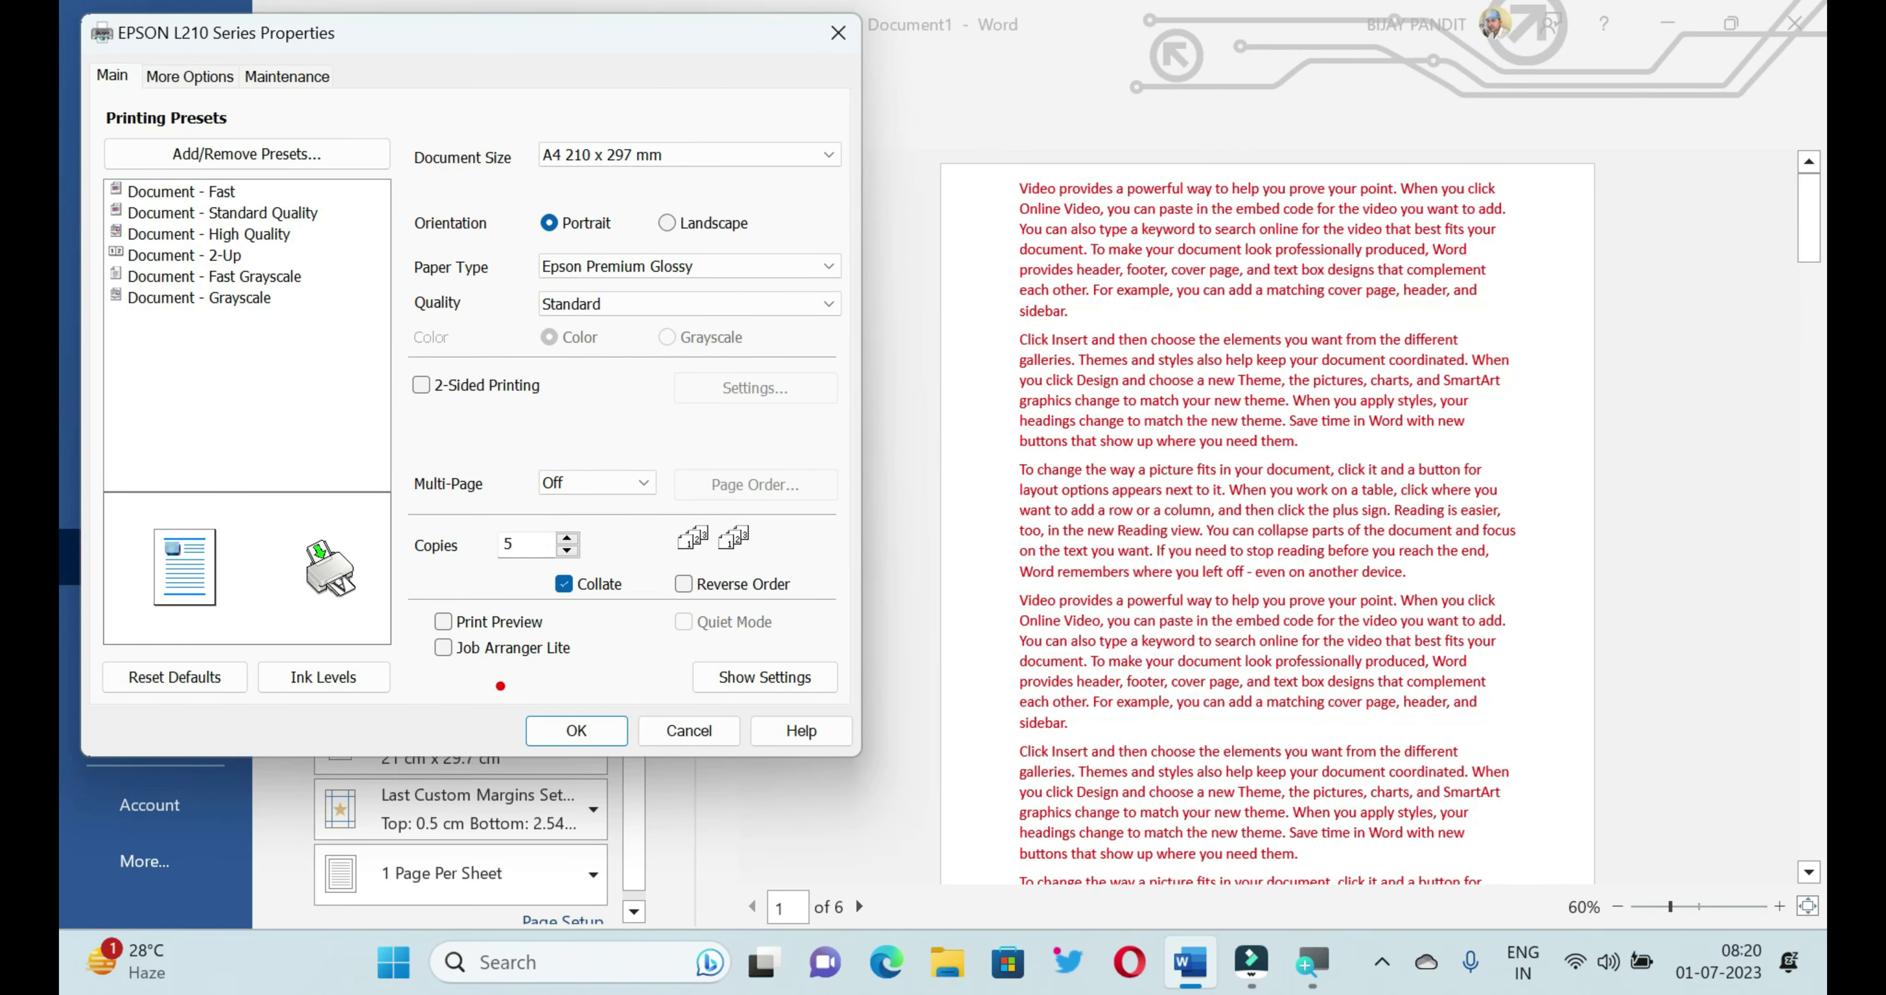
{"action": "left_click", "coordinate": [586, 735]}
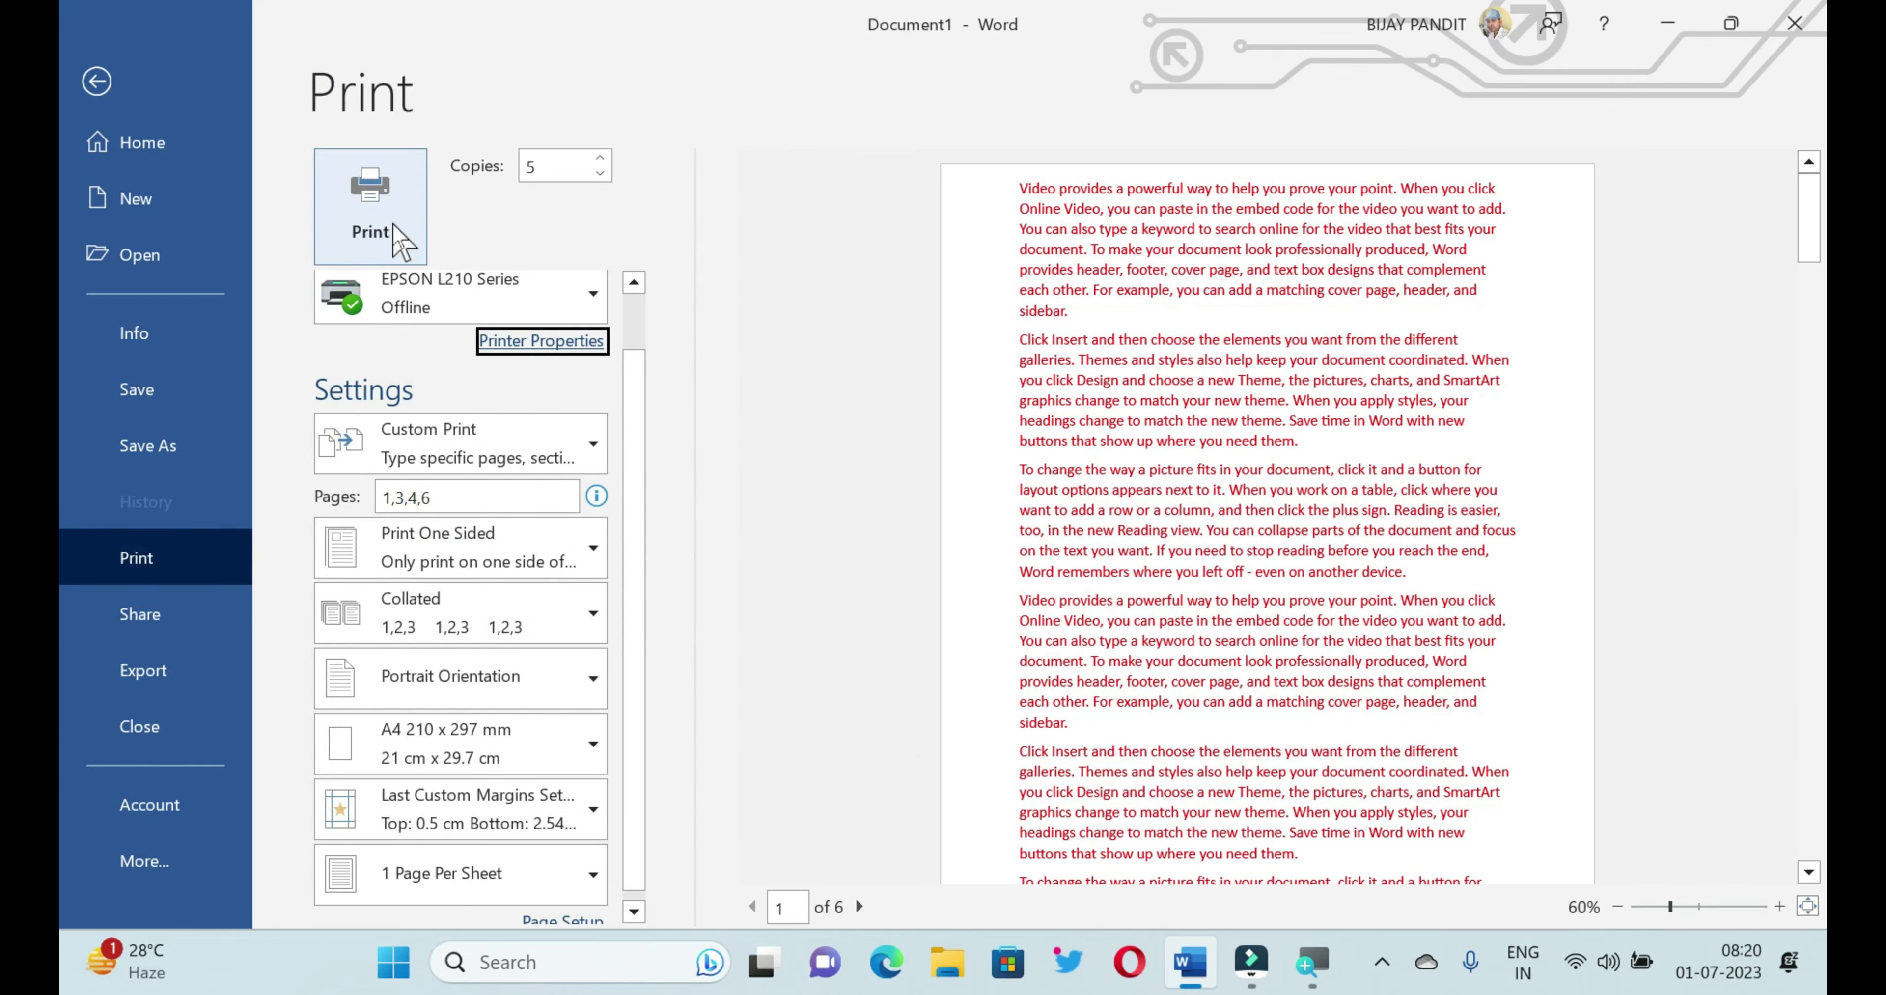
Step: Reopen the EPSON properties, choose plain papers, keep Standard quality and enable Print Preview
{"action": "key", "text": "Return"}
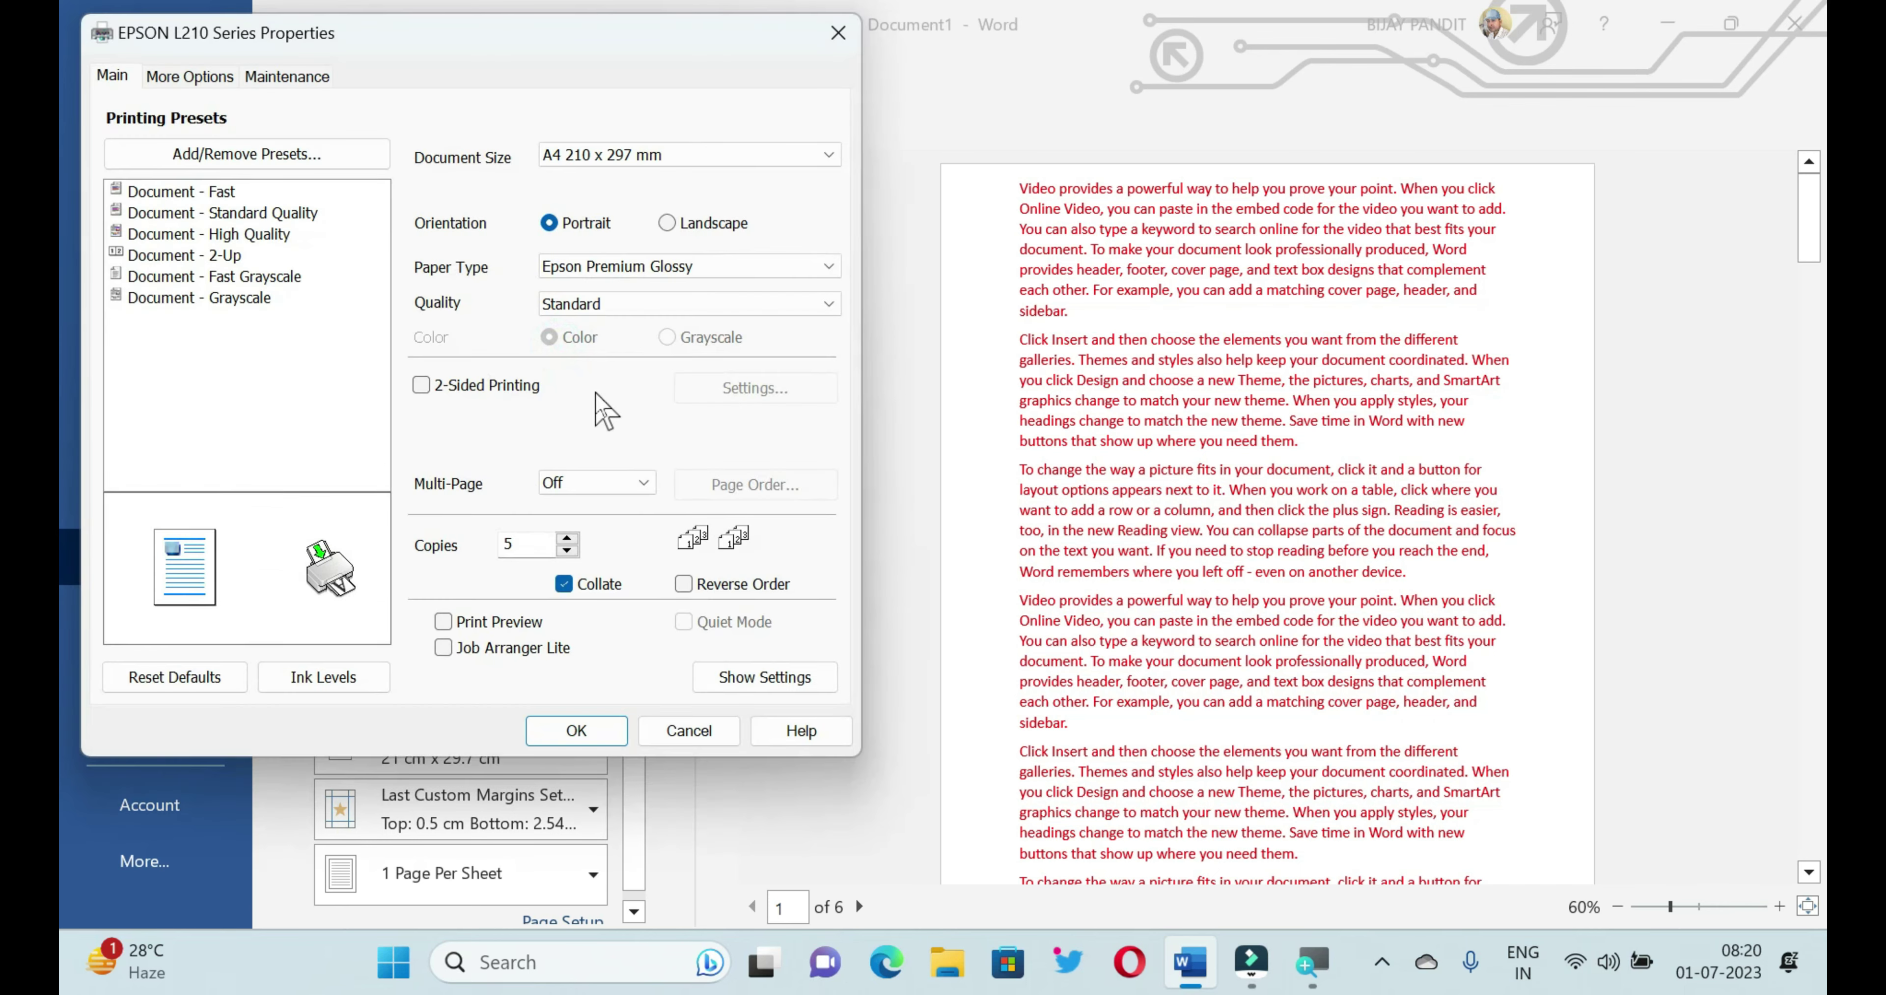
{"action": "left_click", "coordinate": [646, 267]}
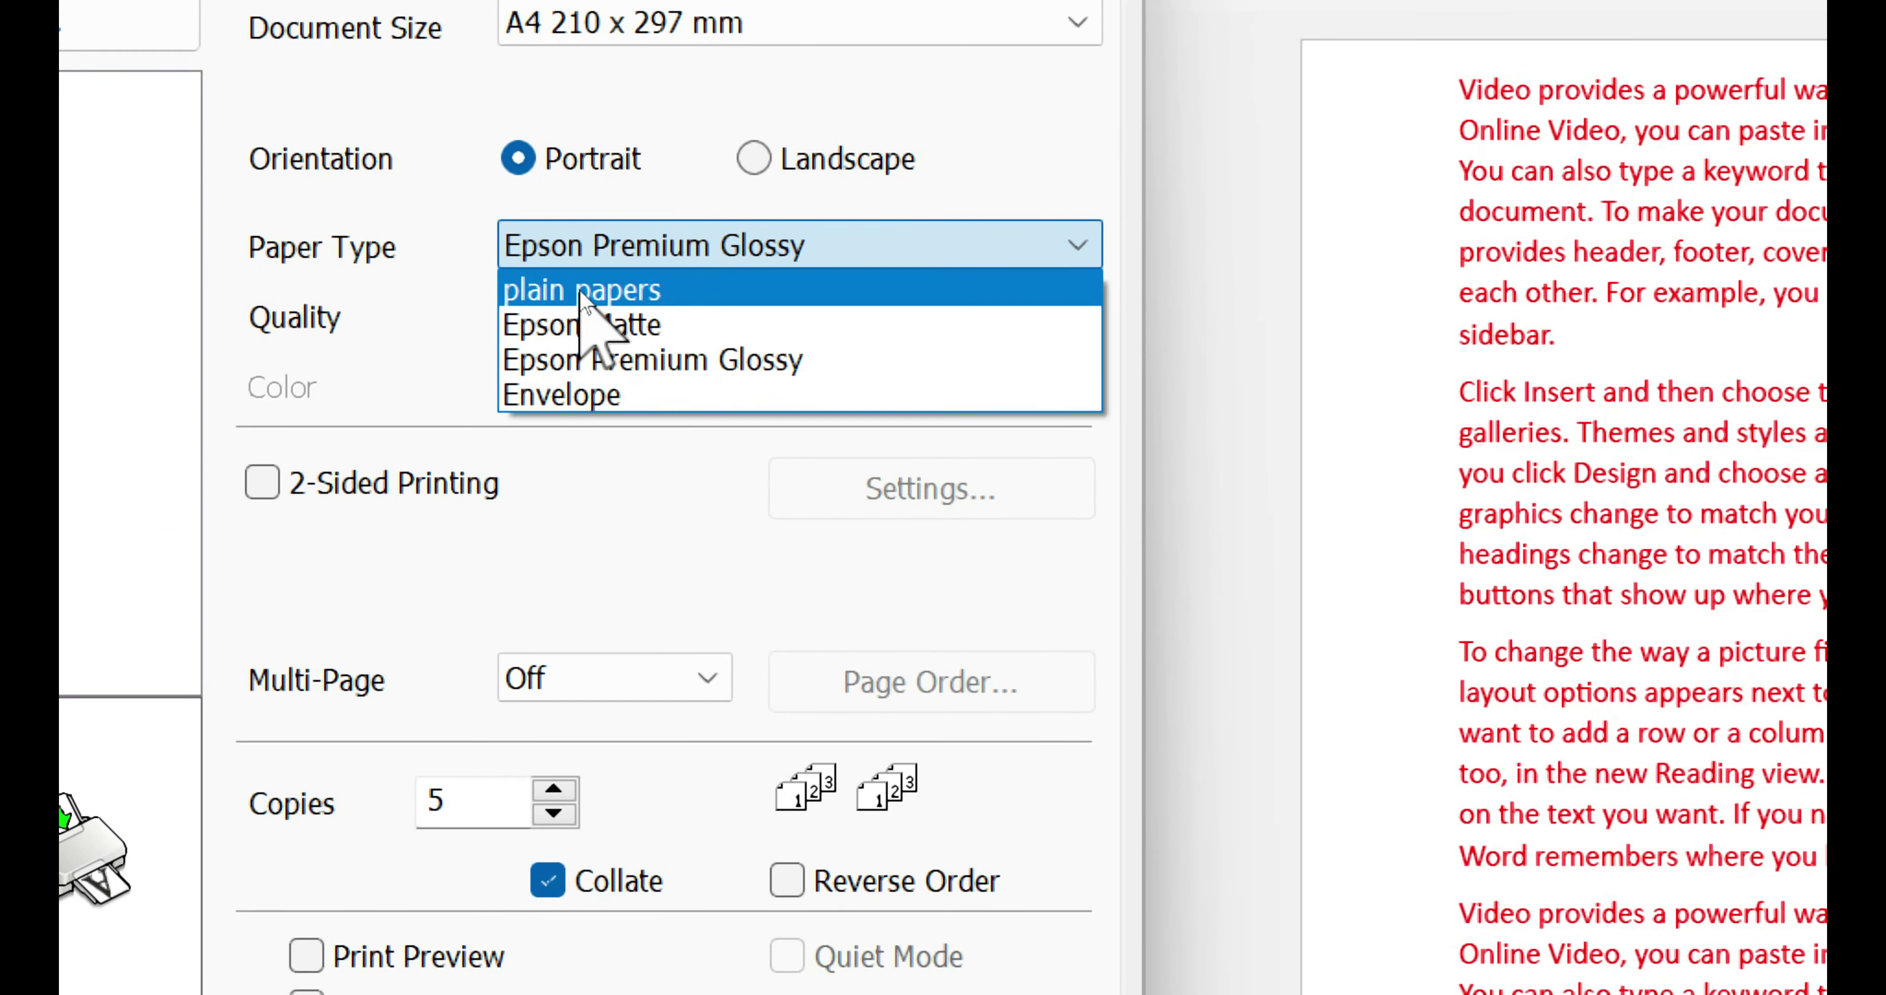
{"action": "left_click", "coordinate": [581, 293]}
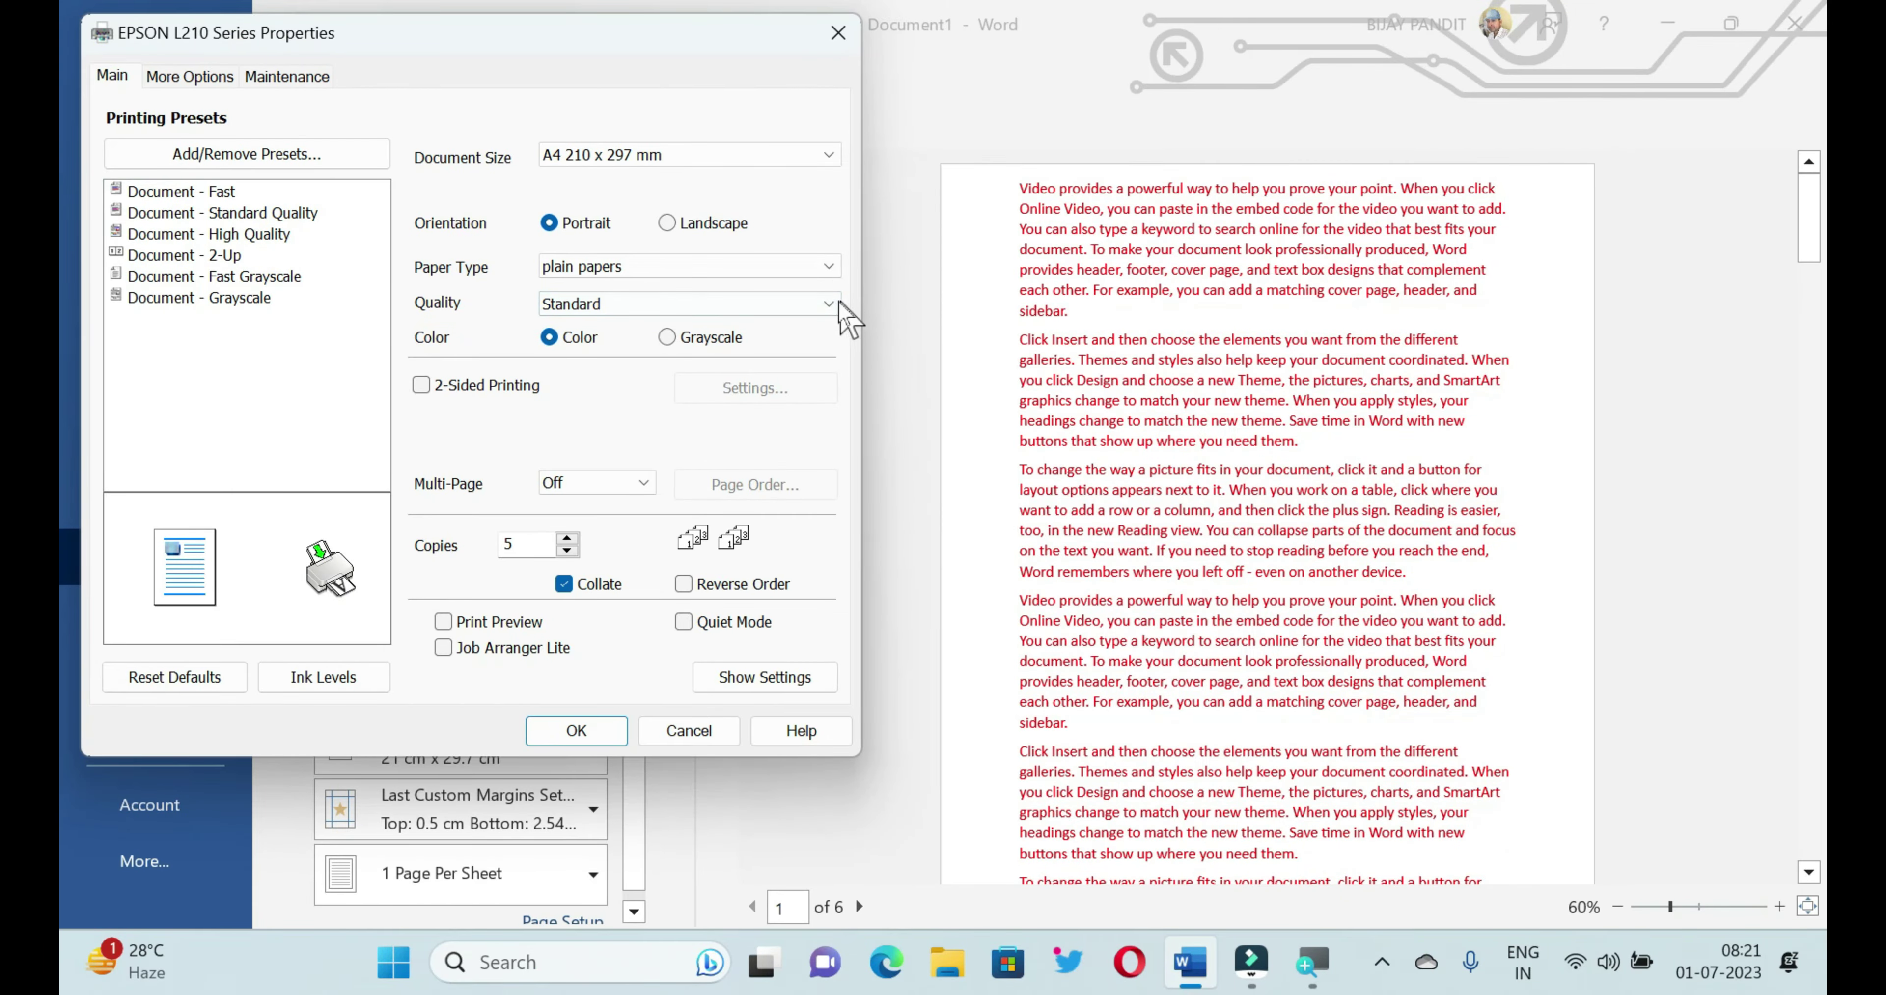
{"action": "left_click", "coordinate": [828, 304]}
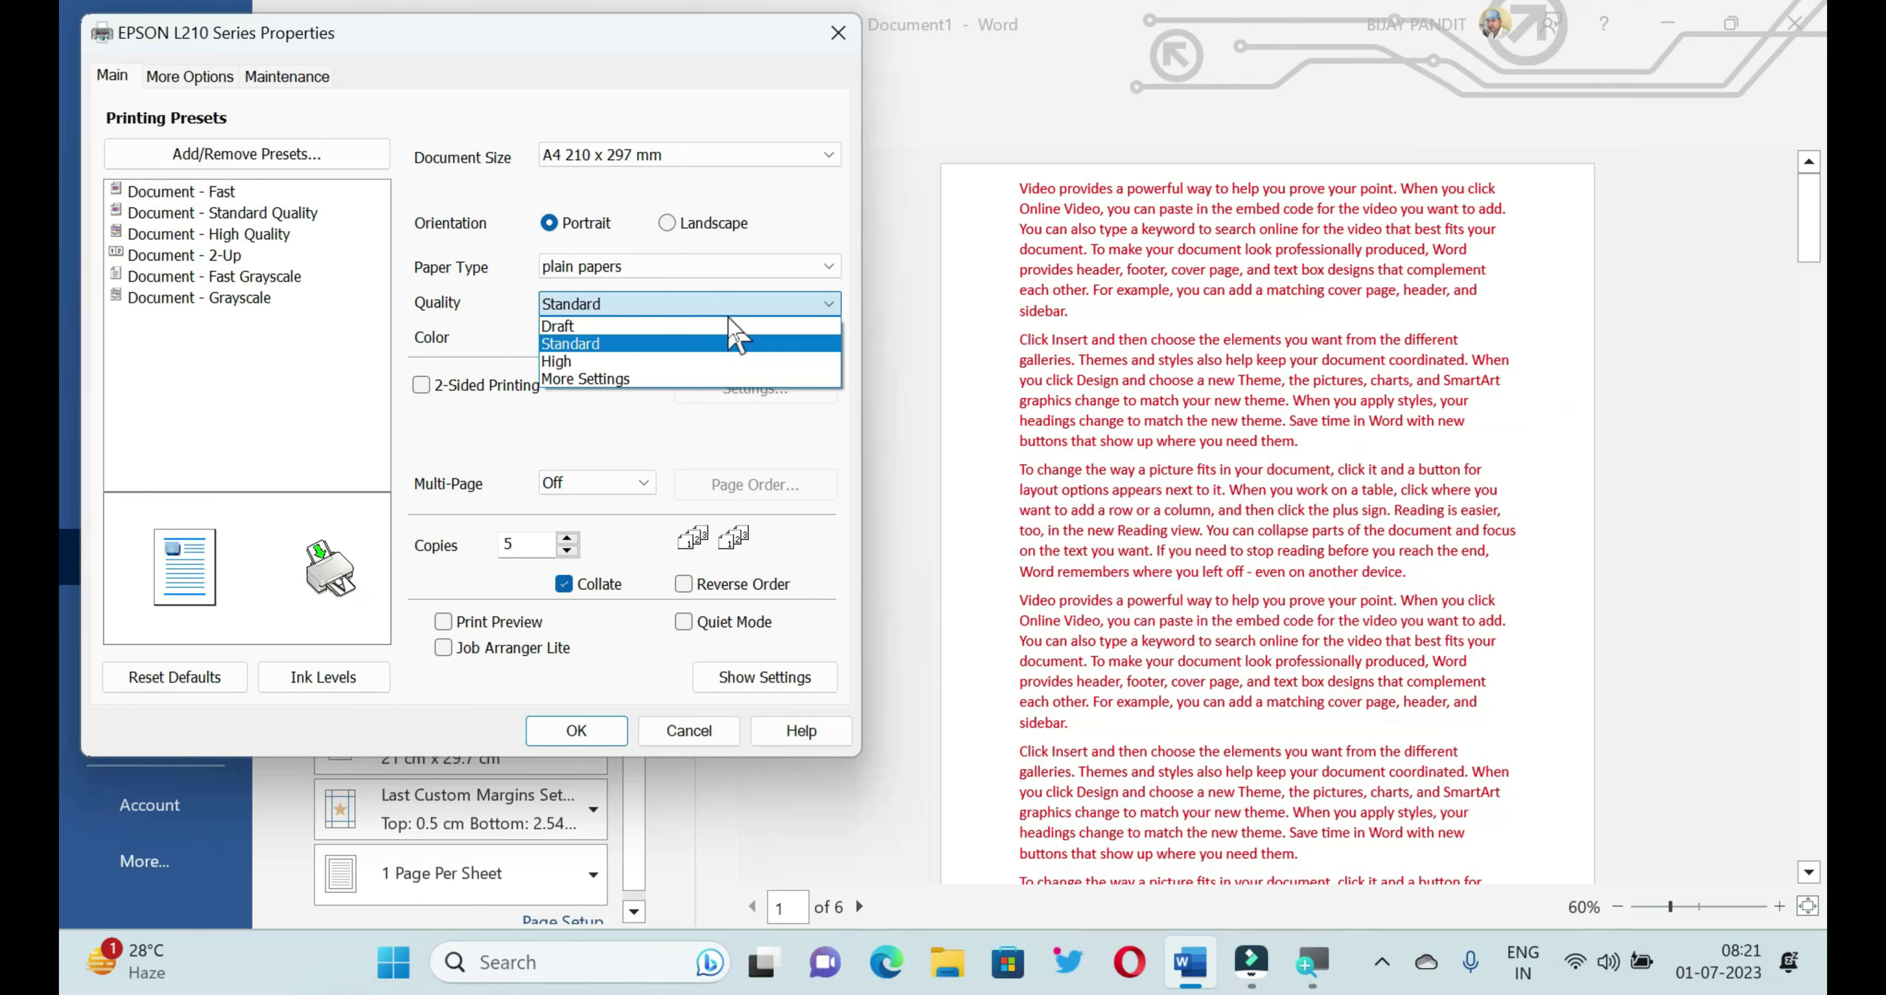
{"action": "left_click", "coordinate": [670, 343]}
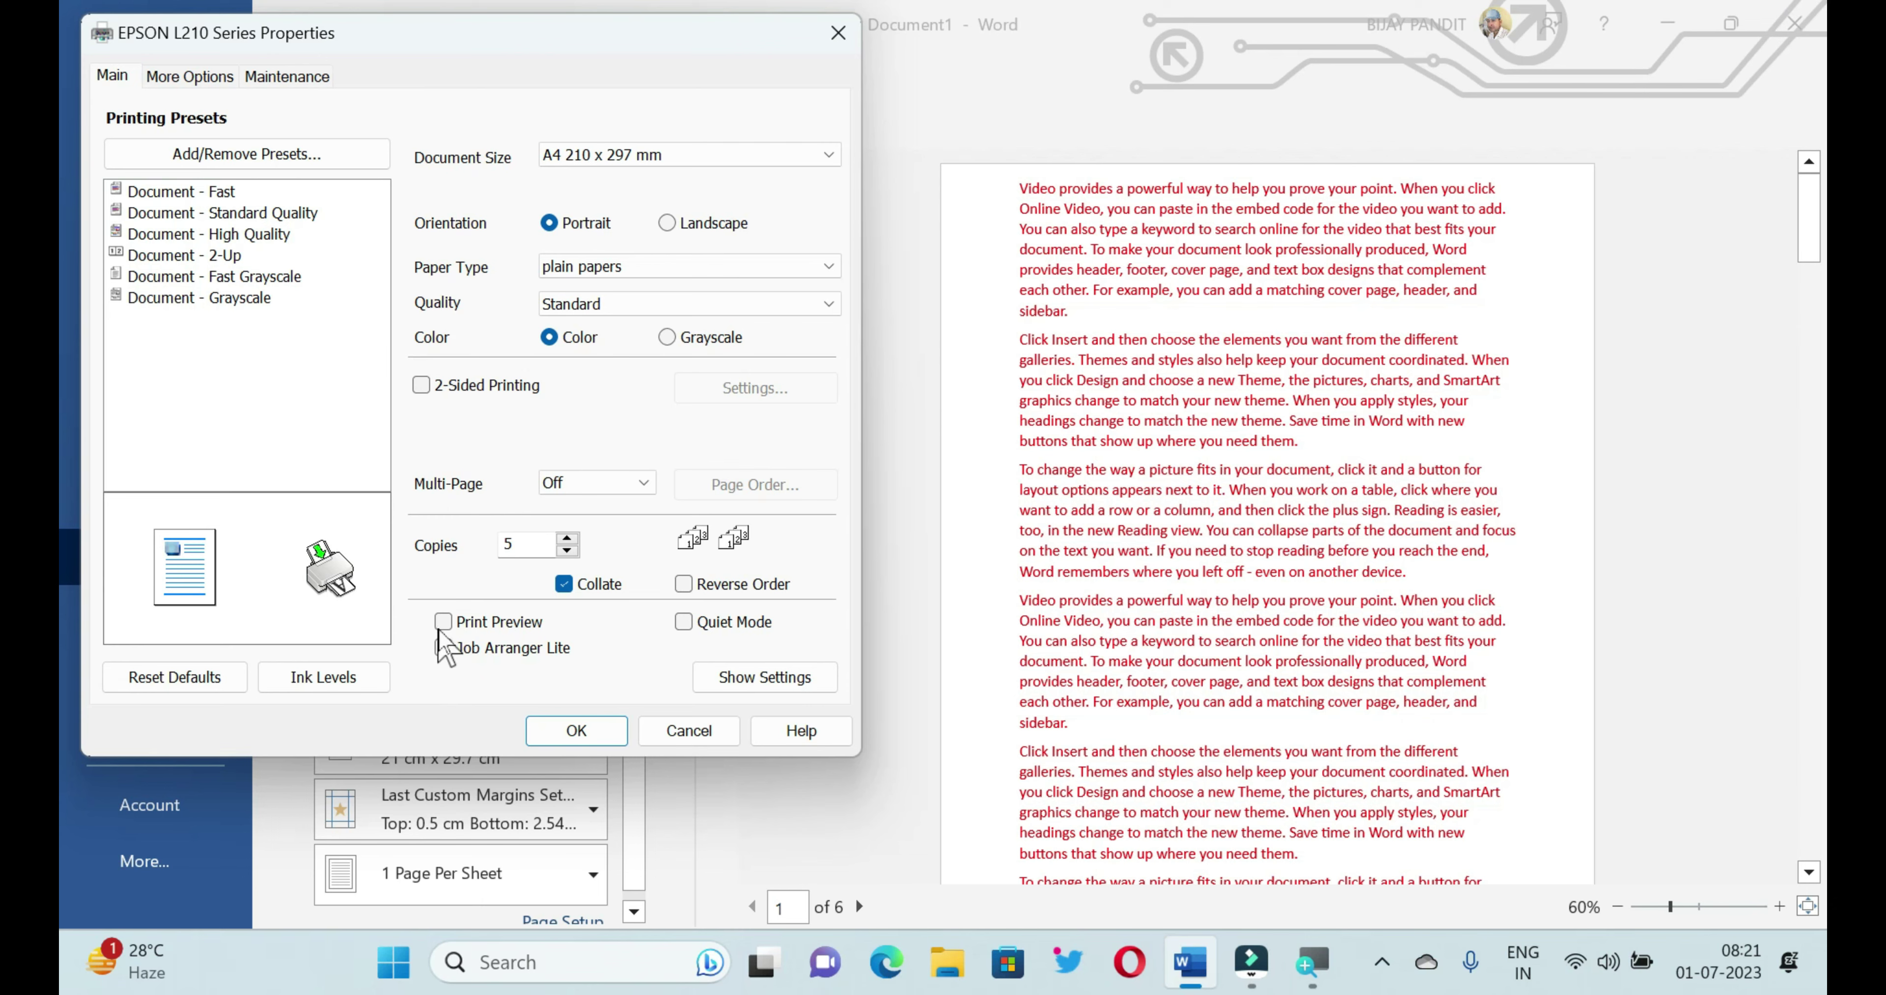
{"action": "left_click", "coordinate": [443, 621]}
Step: Print pages 1,3,4,6 to the EPSON L210, then reopen its properties to review 5 collated copies
{"action": "left_click", "coordinate": [576, 730]}
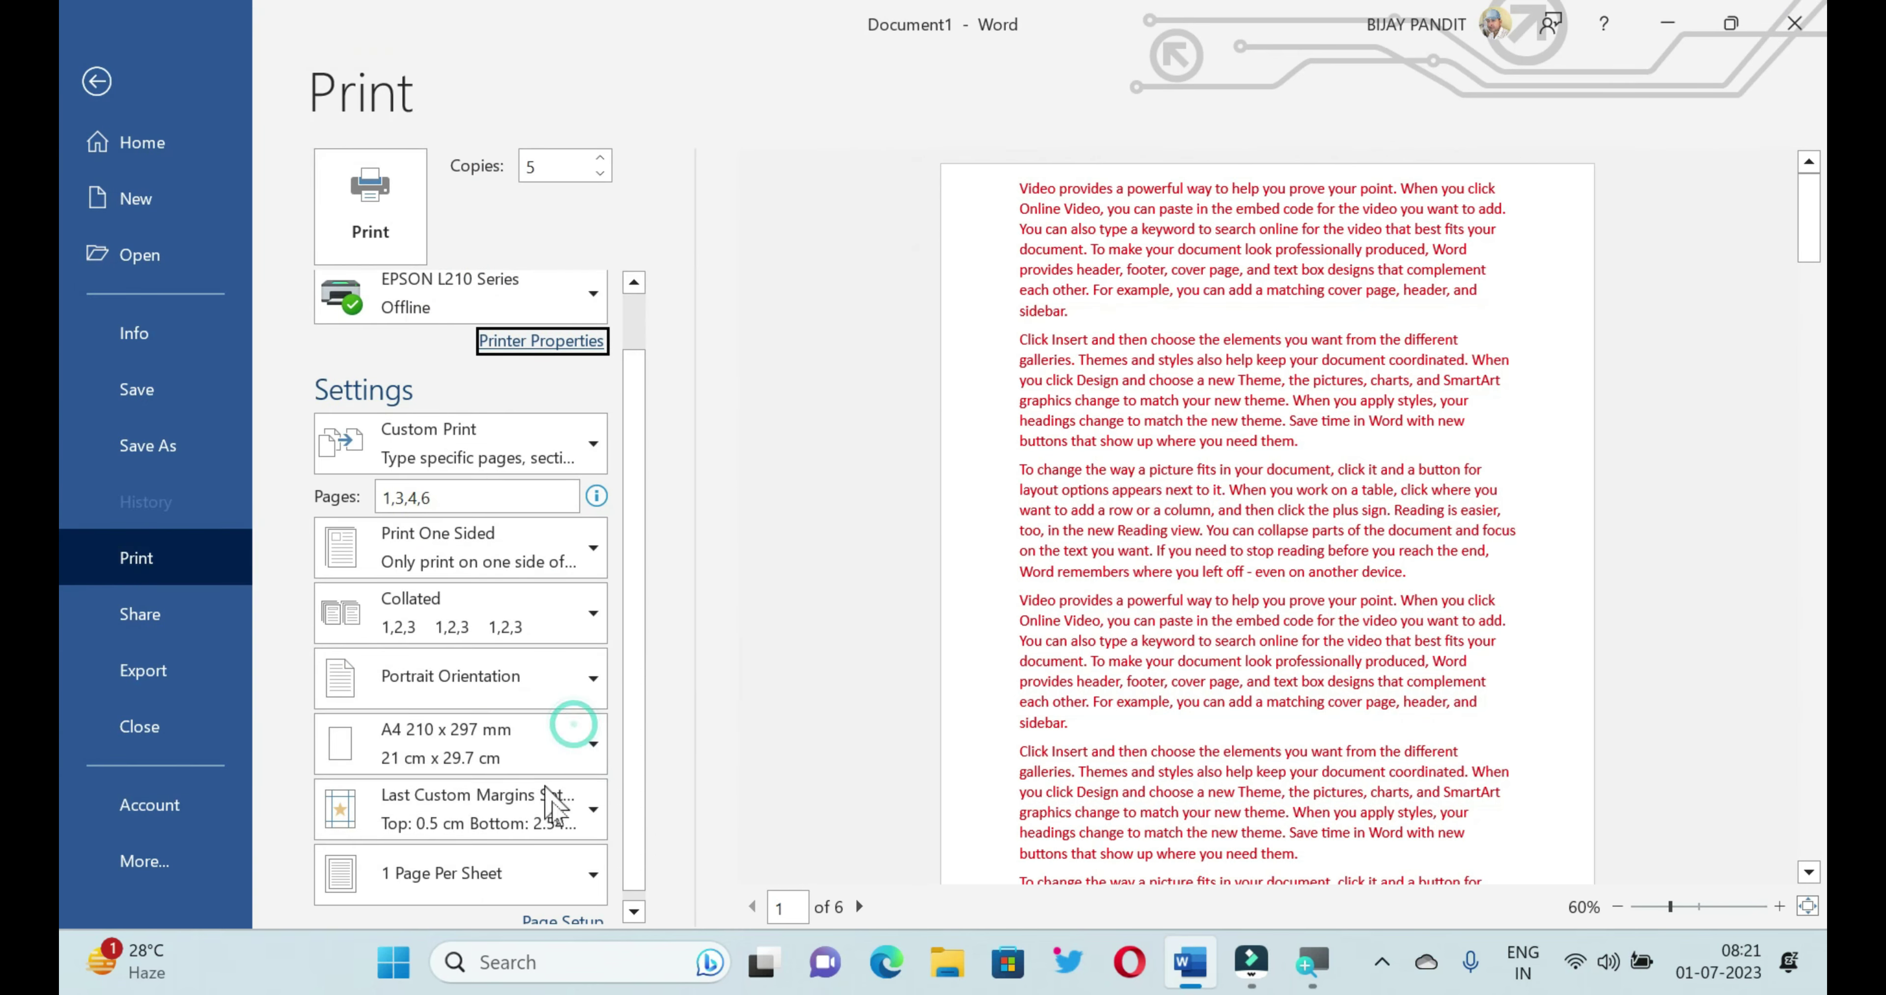
{"action": "left_click", "coordinate": [391, 223]}
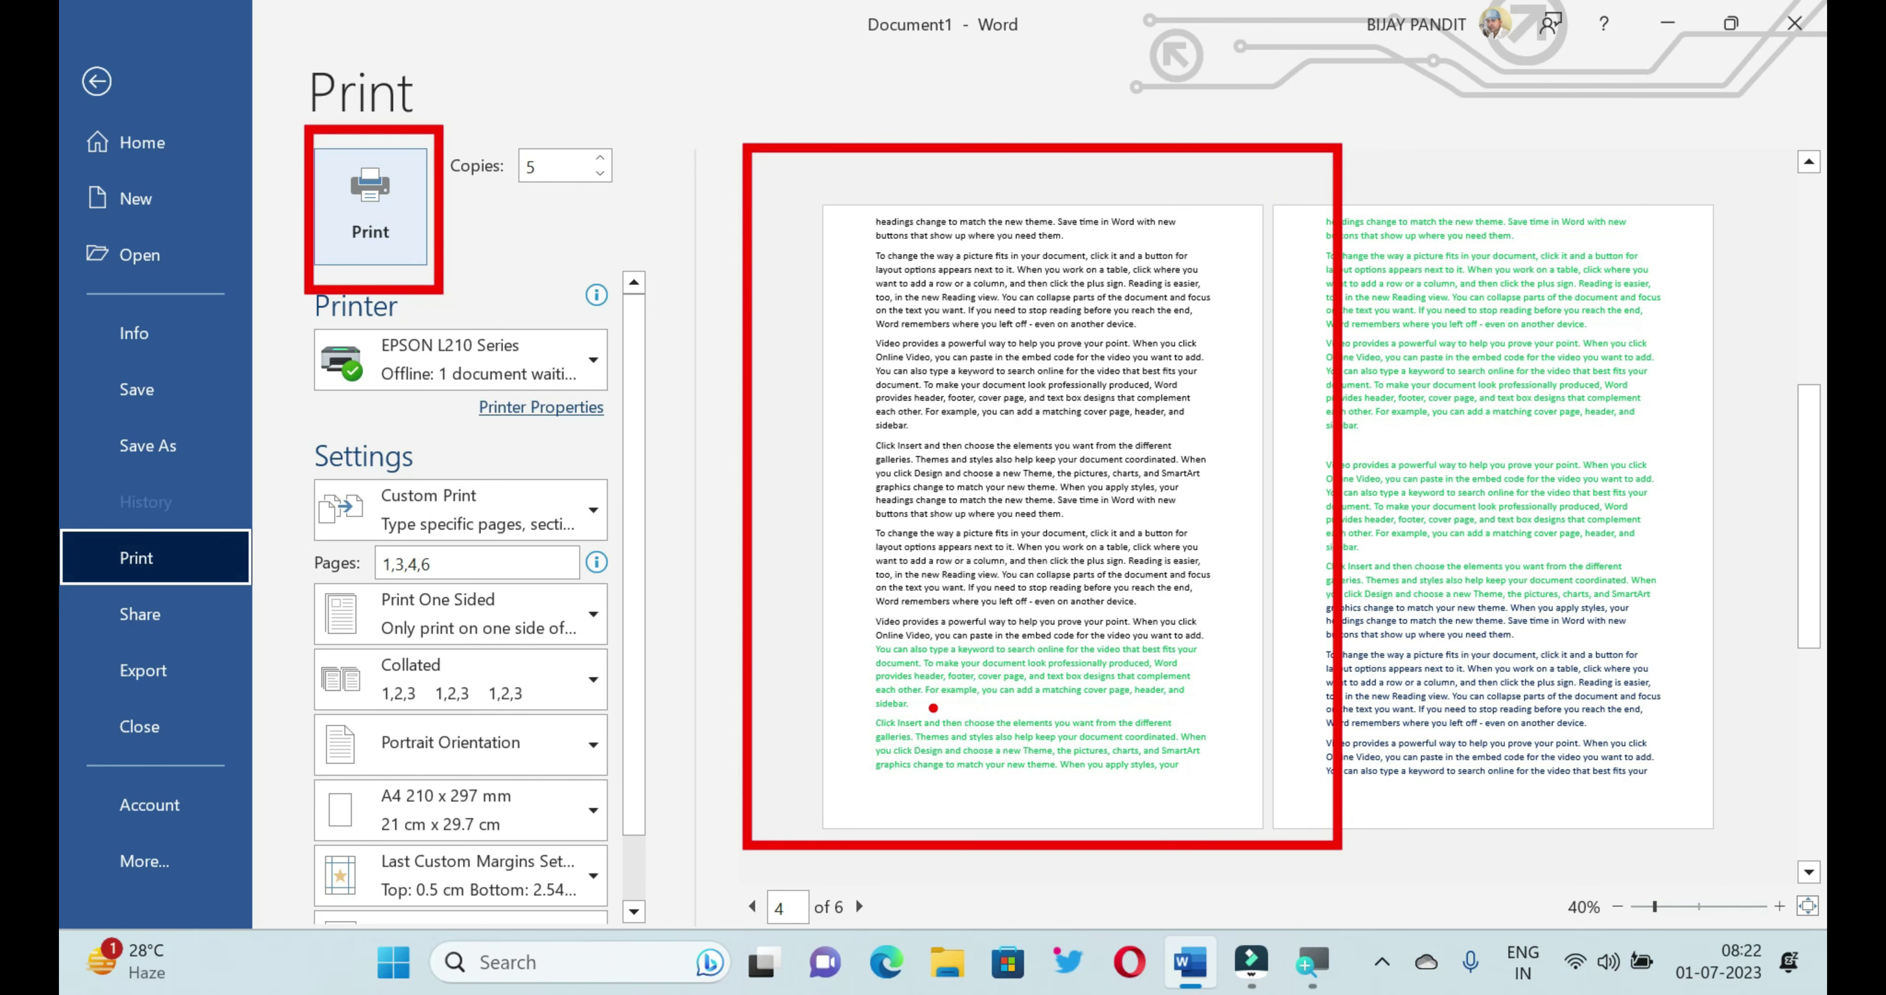
{"action": "left_click", "coordinate": [516, 408]}
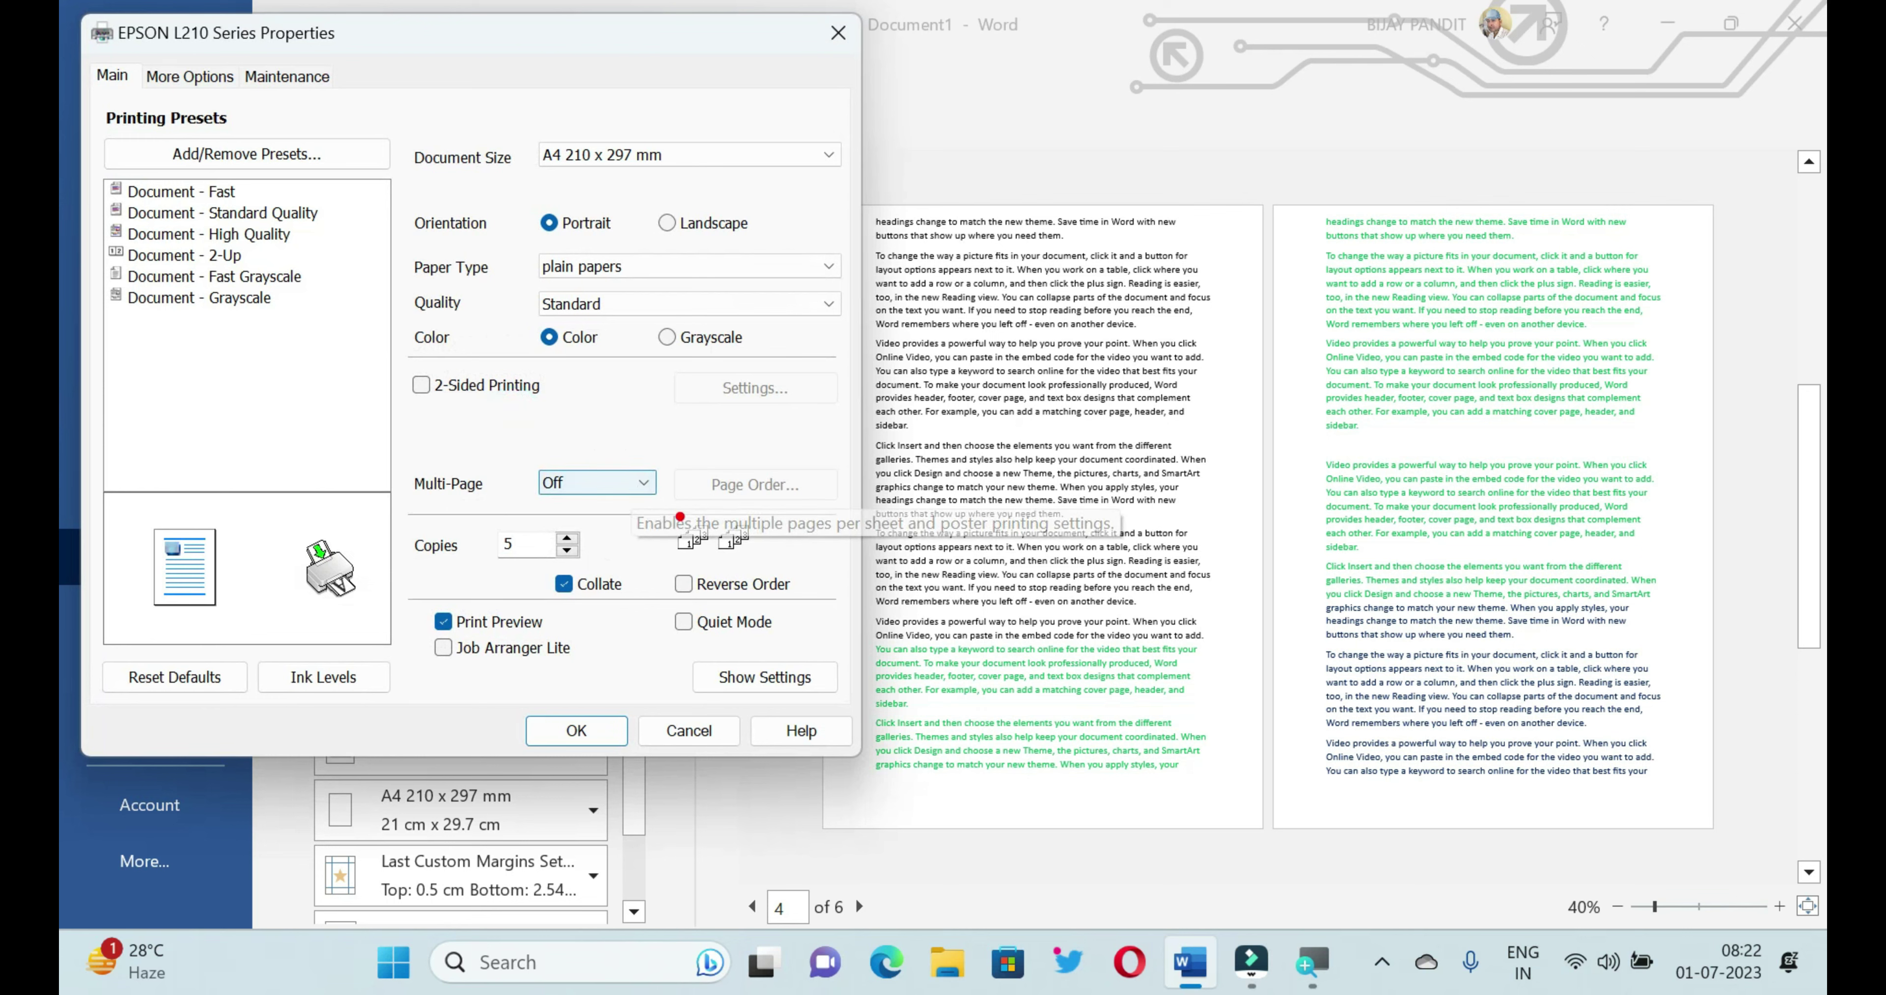
{"action": "left_click_drag", "start_coordinate": [399, 520], "coordinate": [562, 574]}
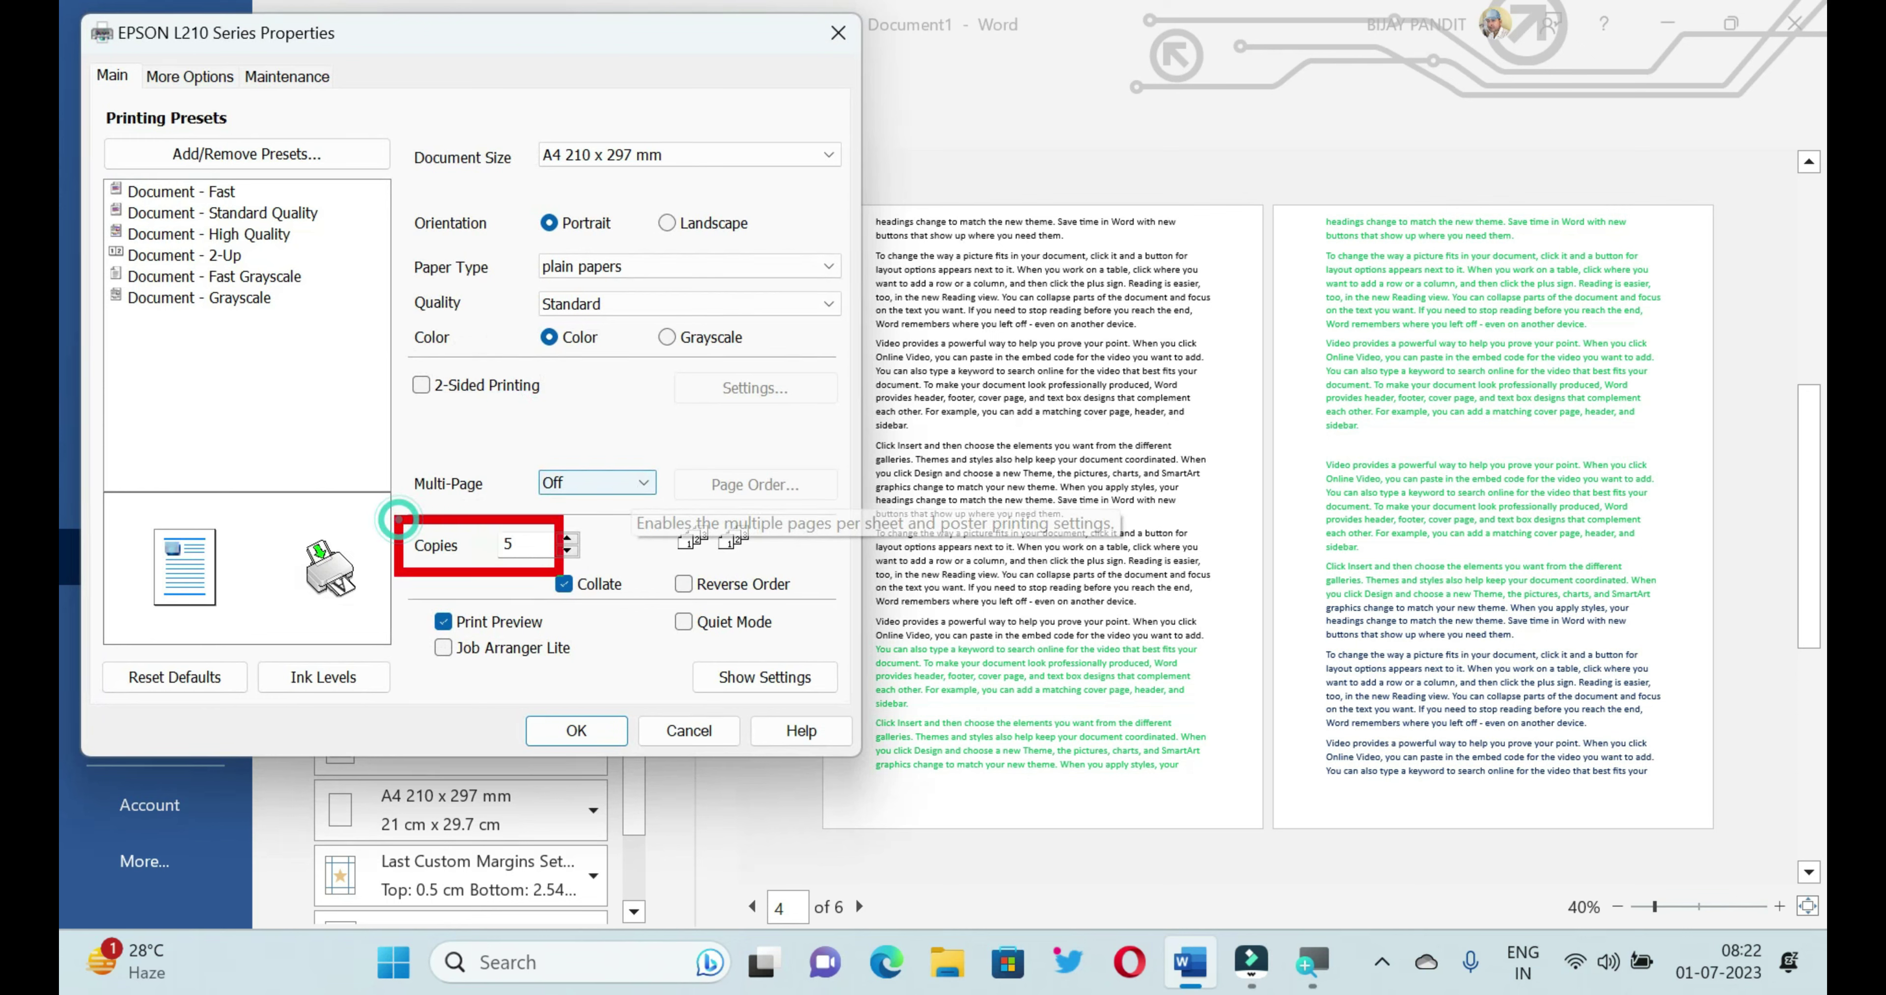
{"action": "left_click_drag", "start_coordinate": [415, 446], "coordinate": [562, 510]}
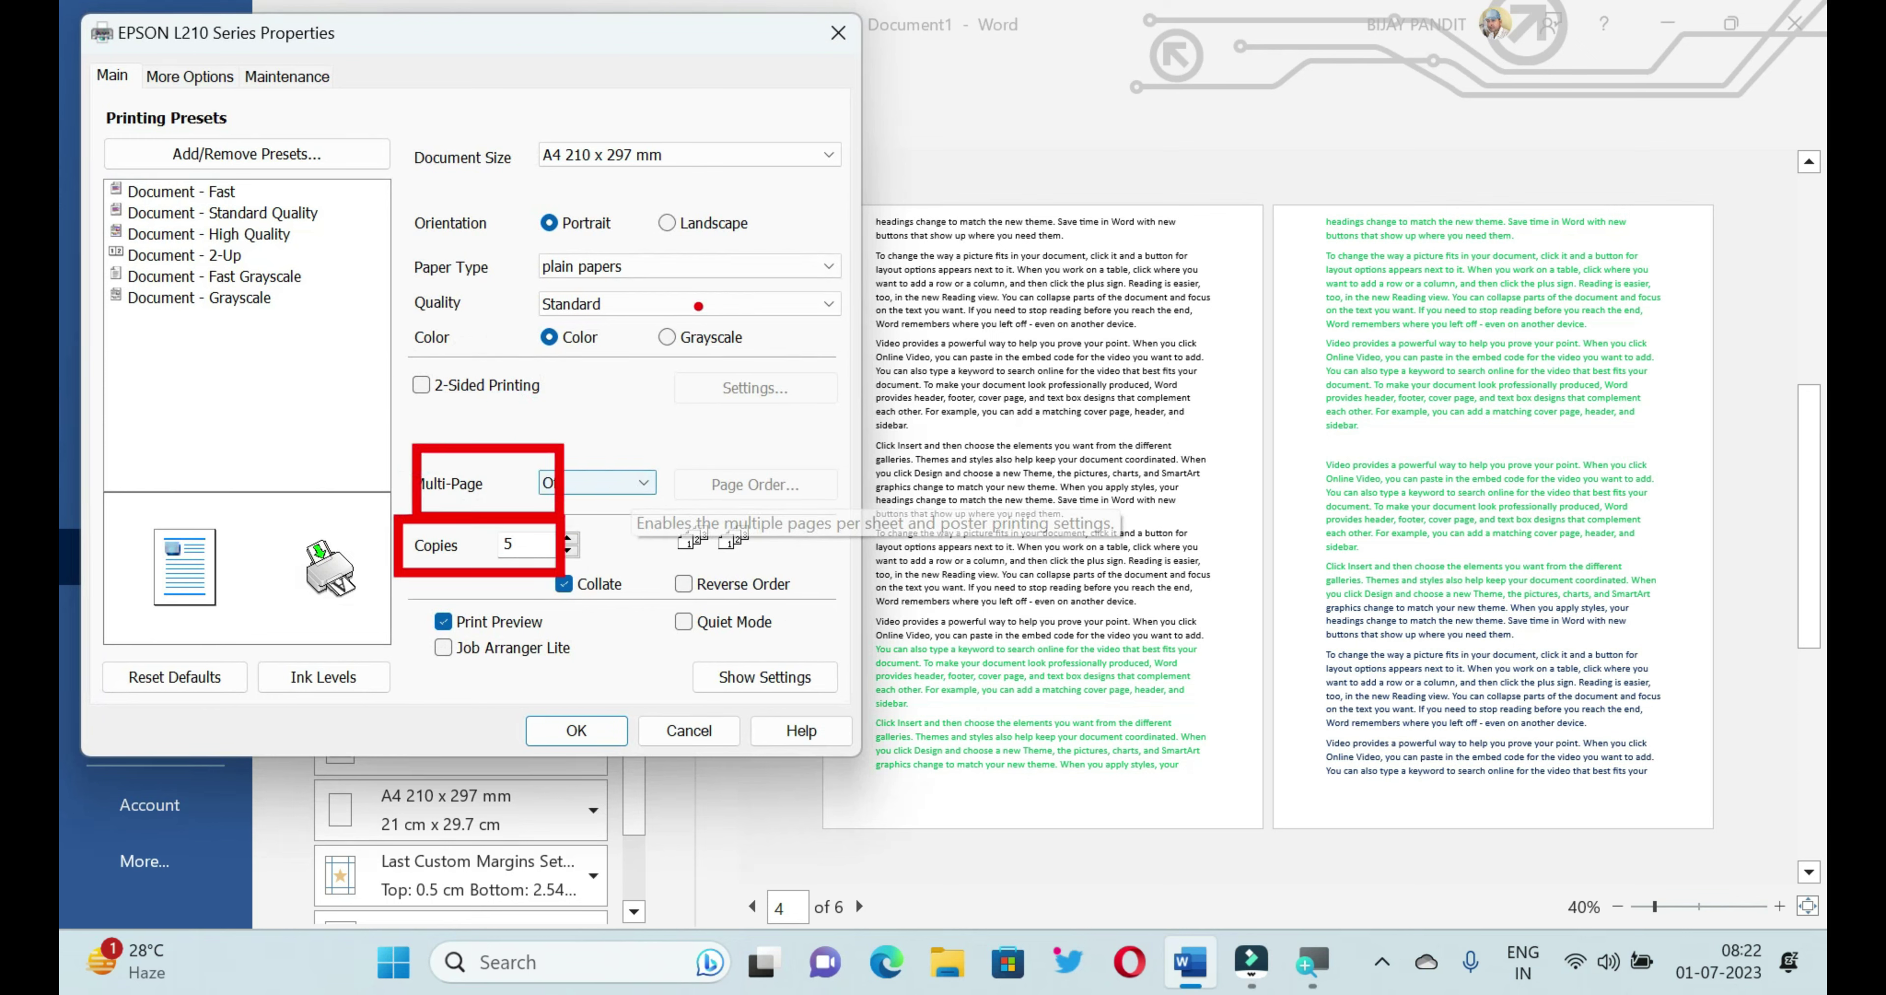
{"action": "left_click_drag", "start_coordinate": [346, 117], "coordinate": [804, 400]}
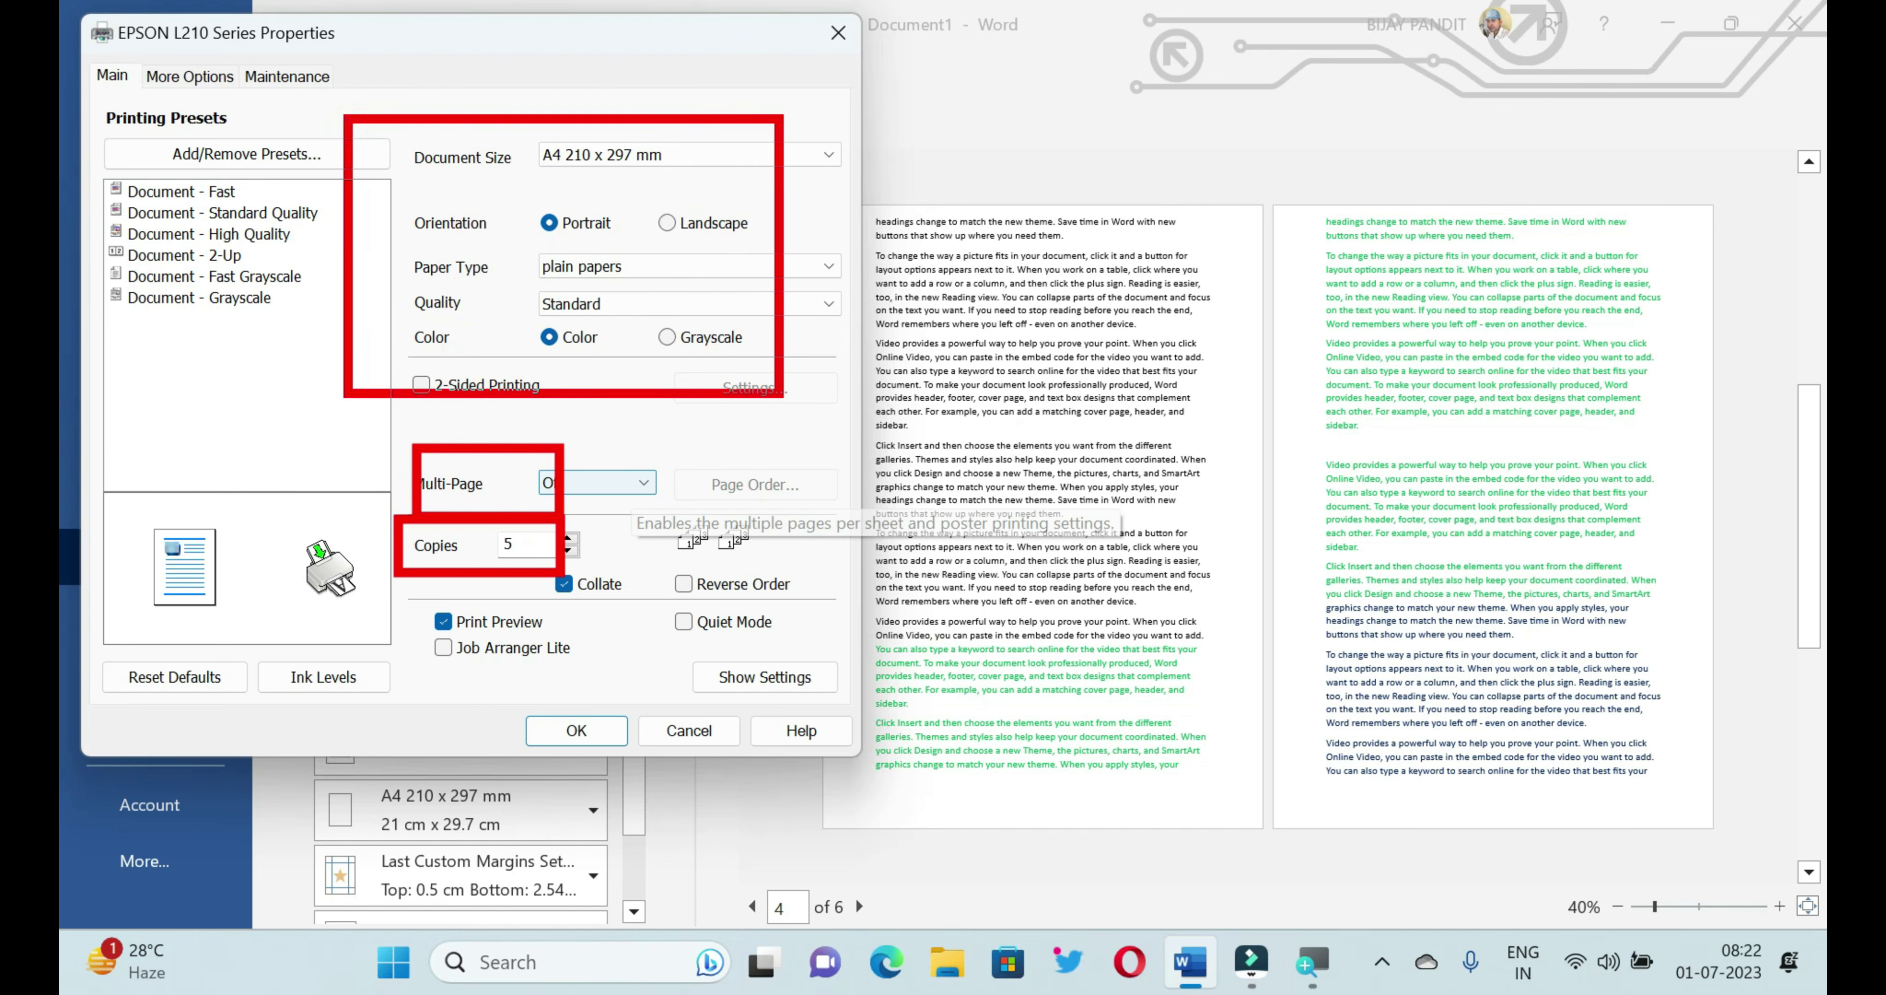
{"action": "left_click_drag", "start_coordinate": [451, 680], "coordinate": [642, 768]}
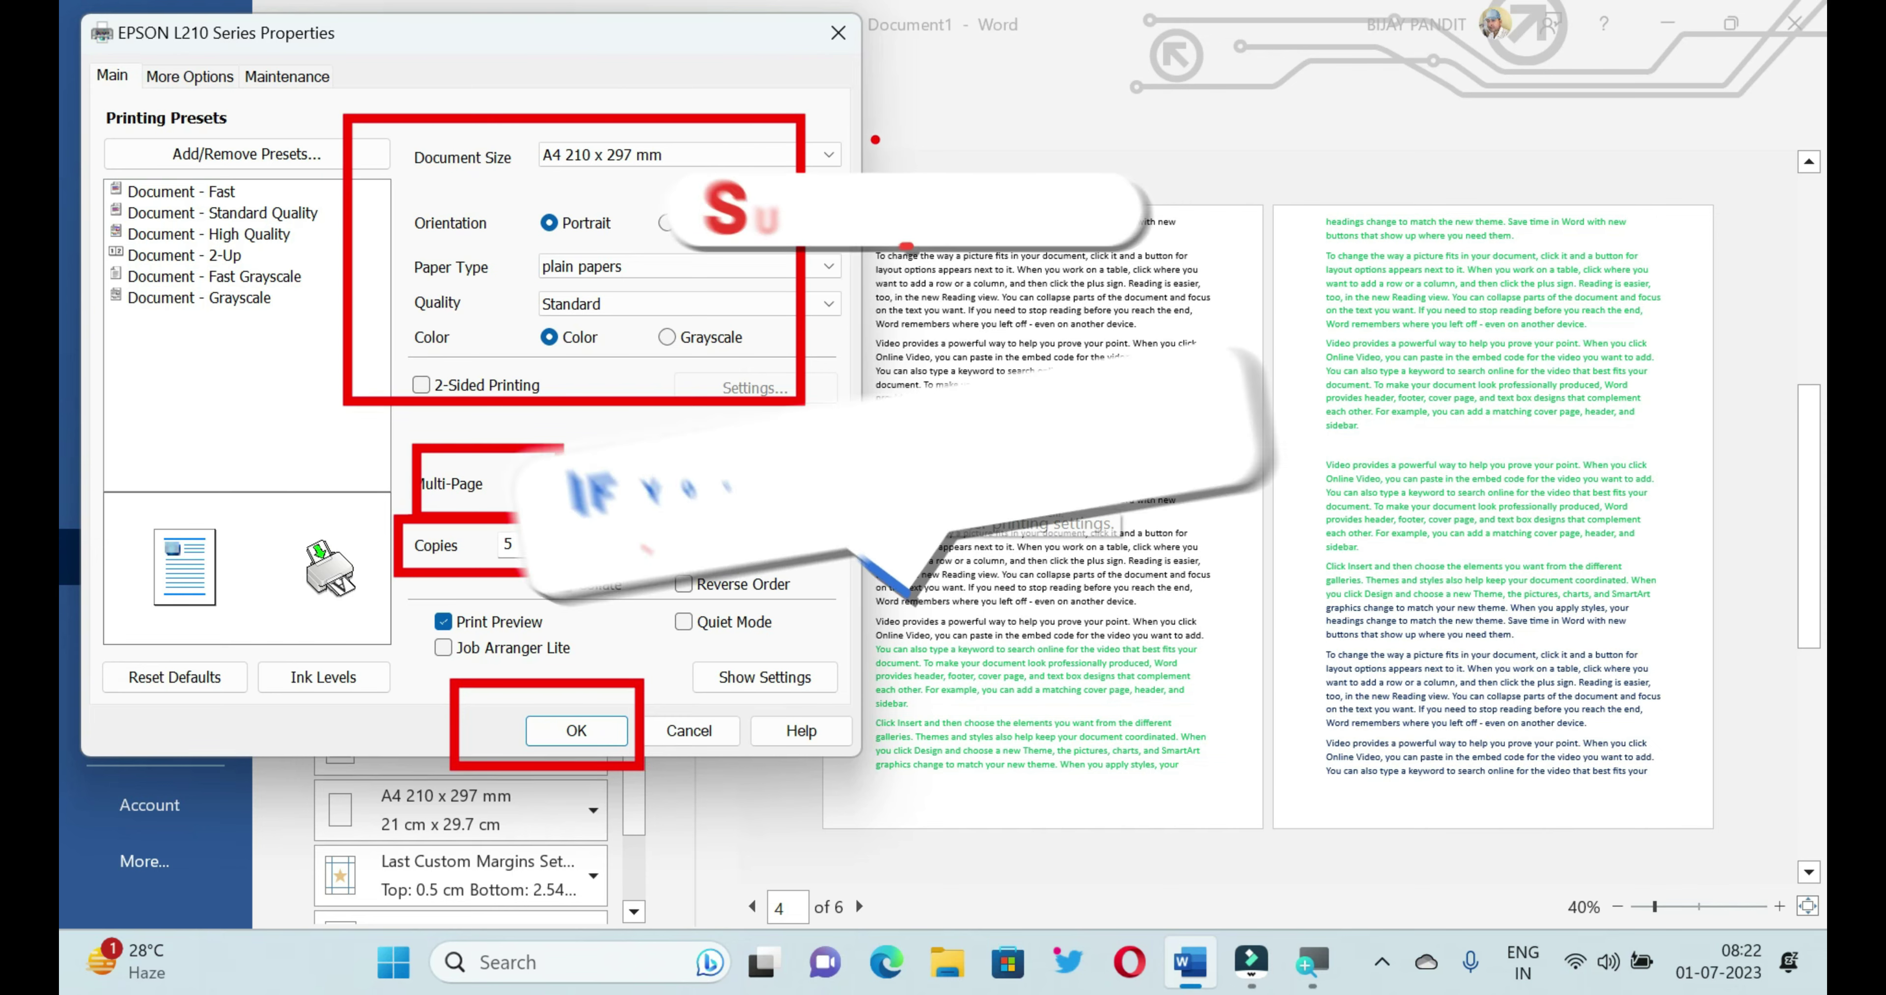
{"action": "left_click_drag", "start_coordinate": [871, 139], "coordinate": [1574, 865]}
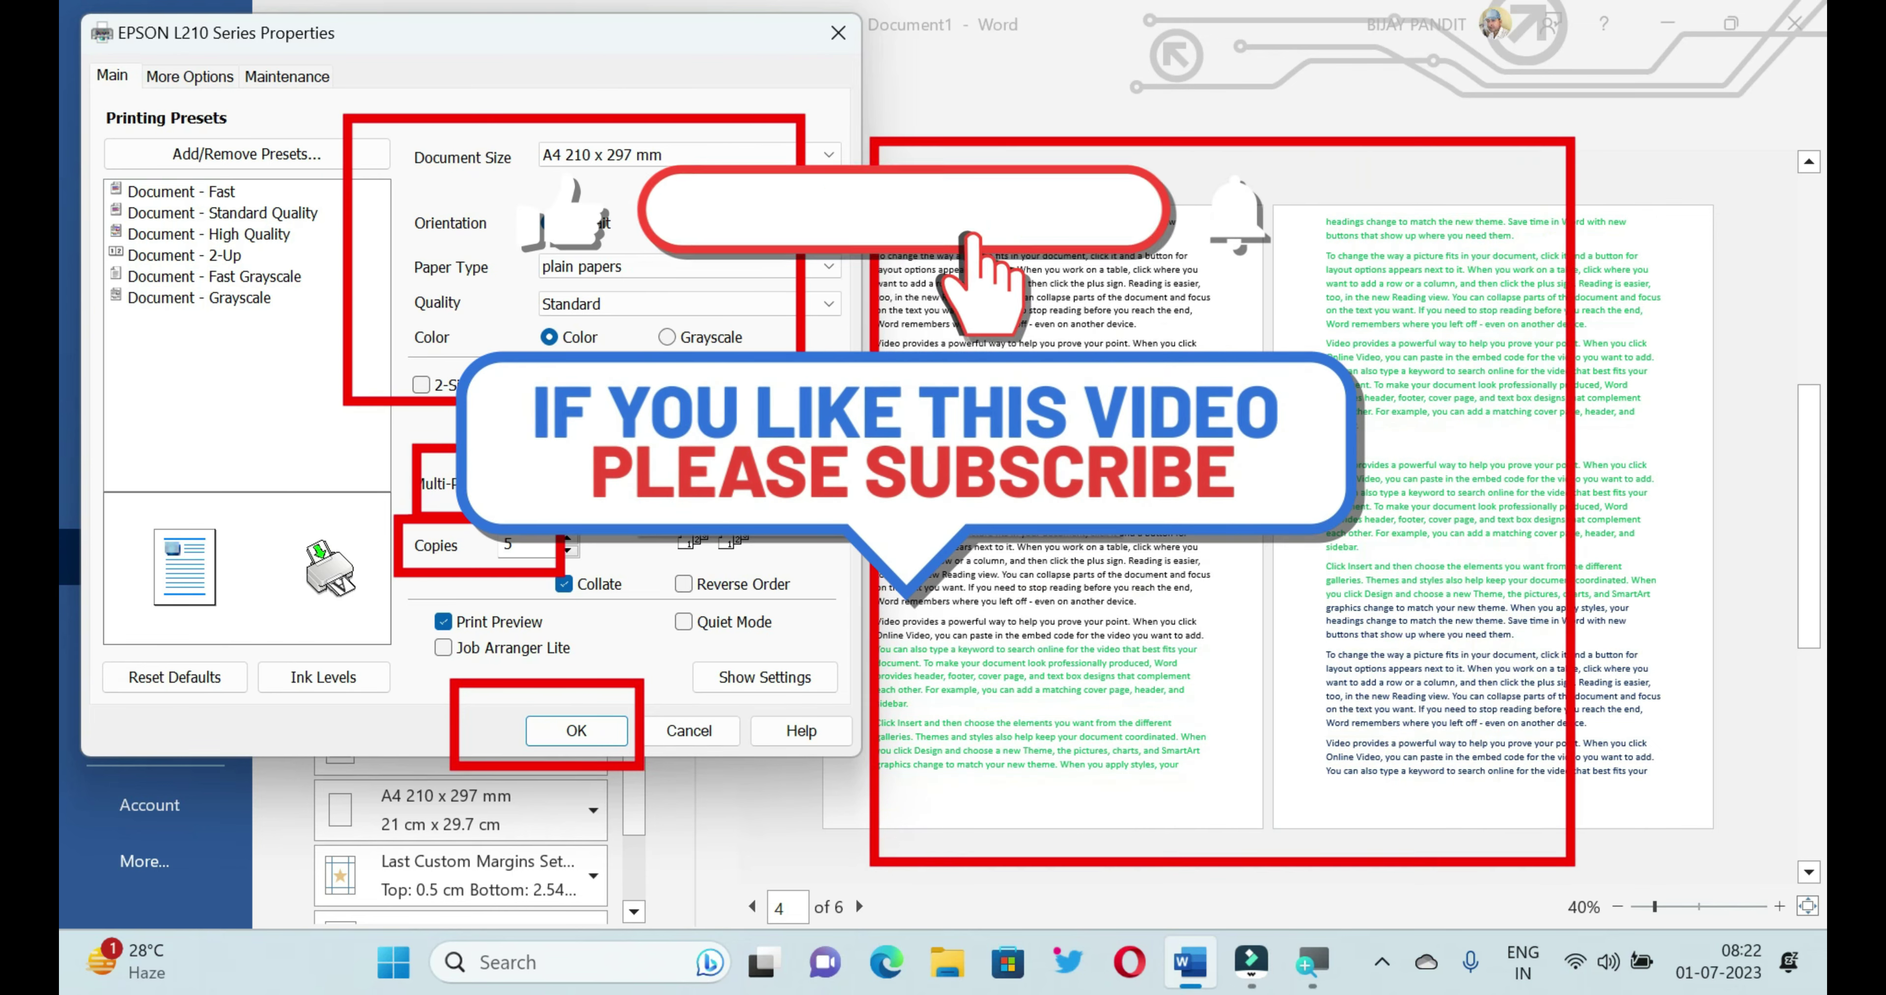